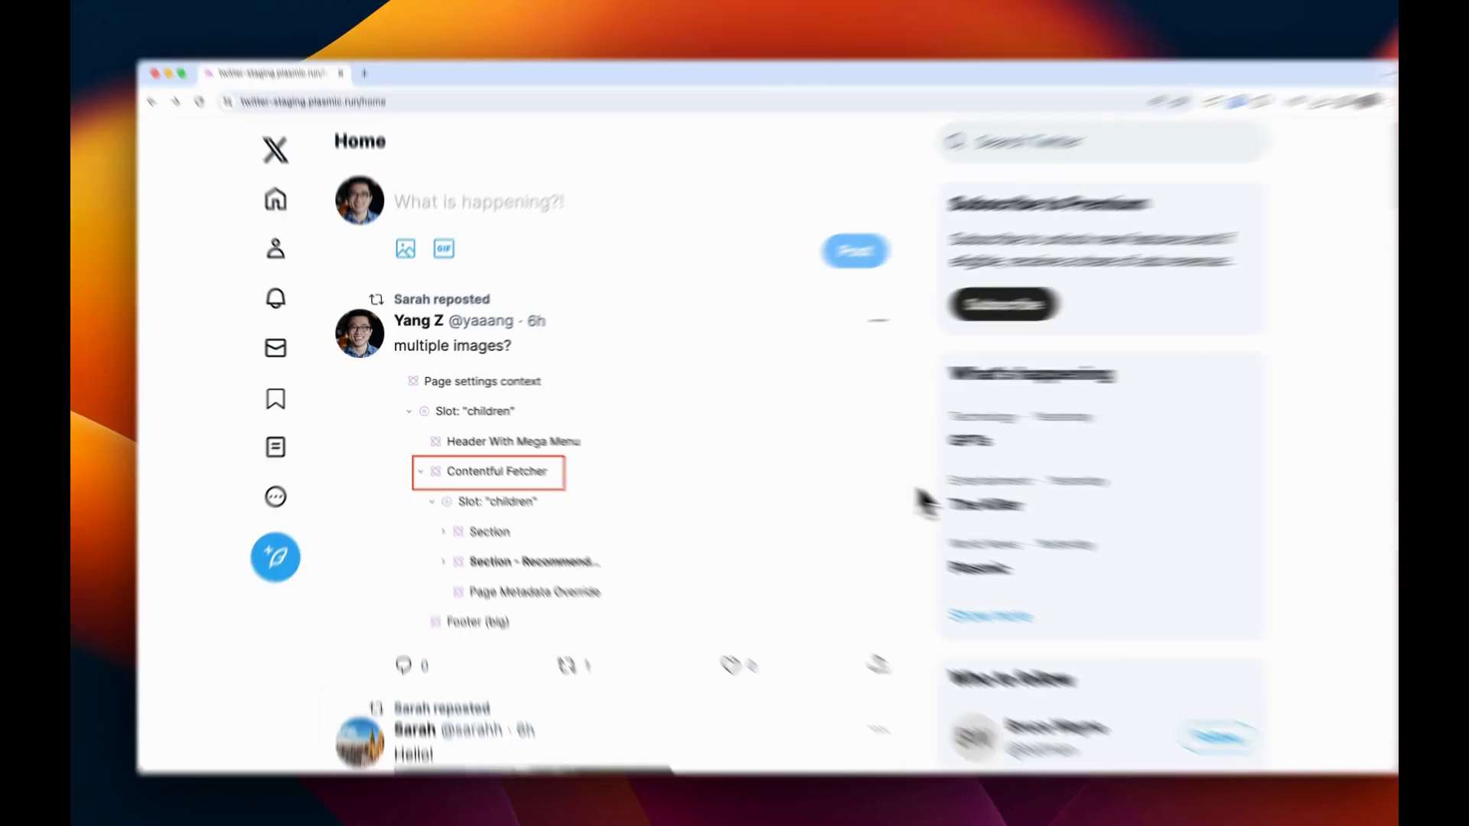
- Scroll the feed and open the 'Is it working ?' cathedral photo post
scroll(865, 487, down, 5)
scroll(1369, 600, down, 10)
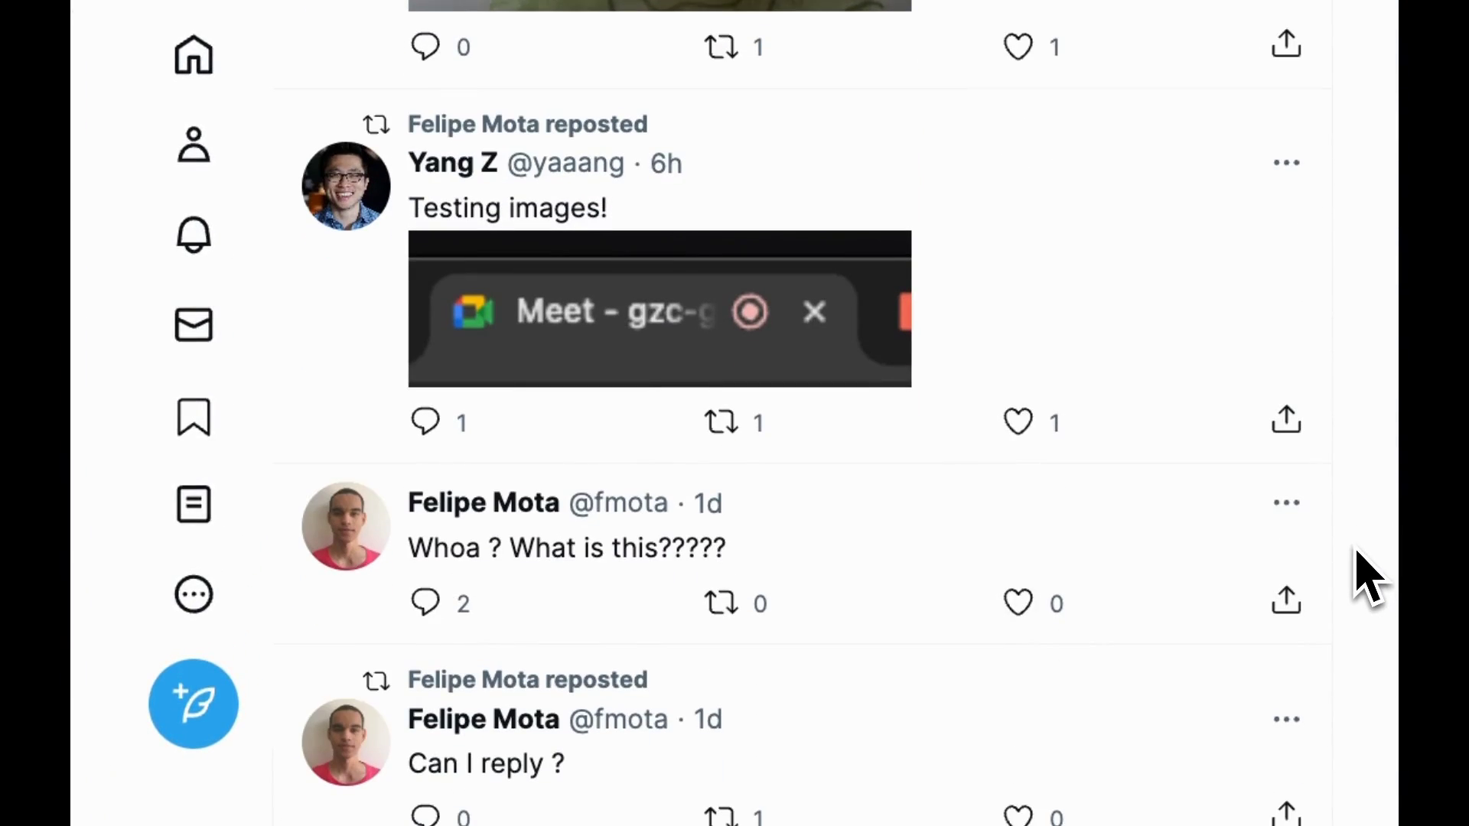
scroll(1370, 601, down, 6)
click(1239, 528)
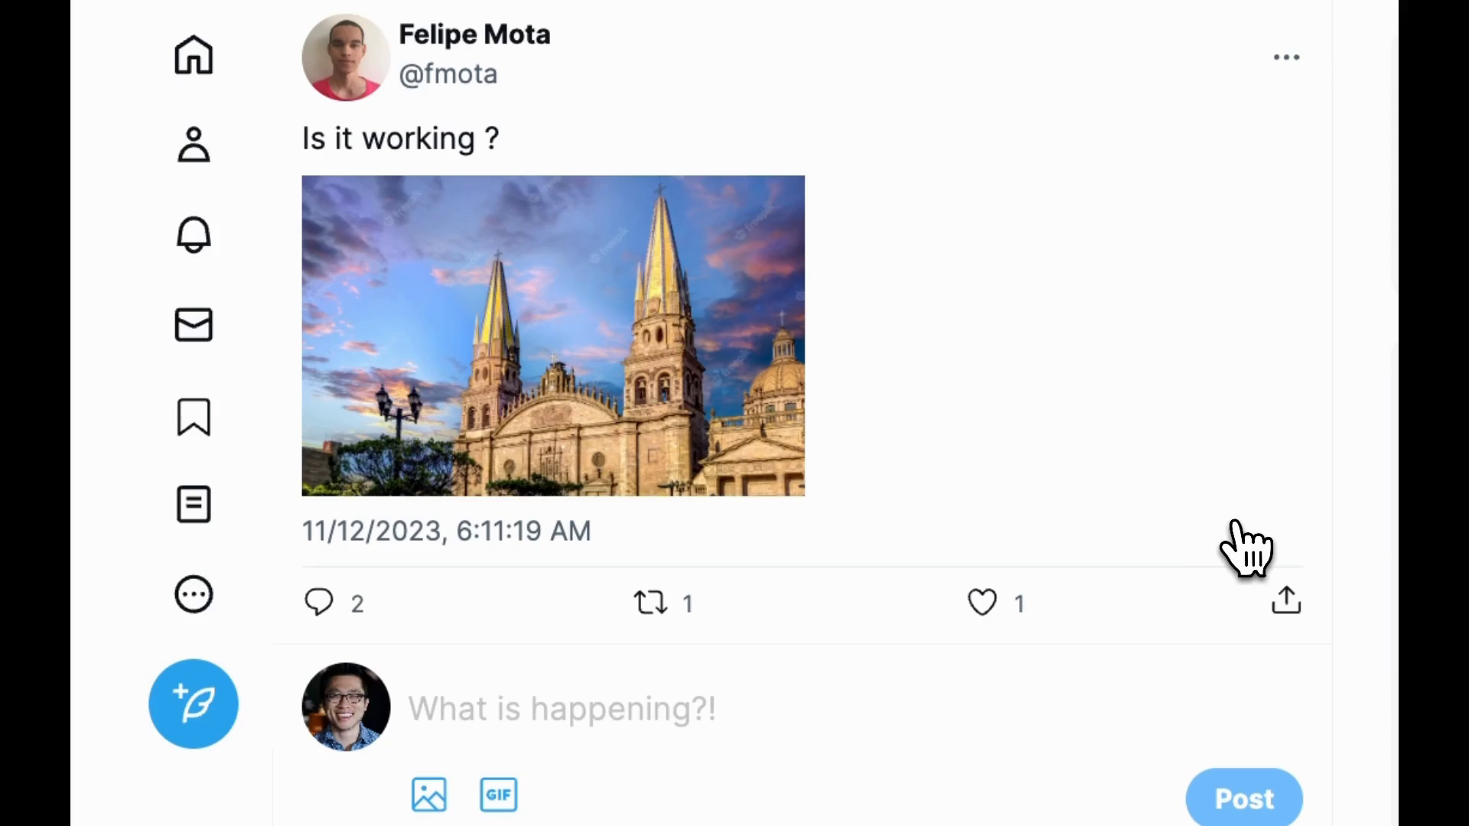
- Post the reply 'Hey there' under the post
scroll(1262, 541, down, 3)
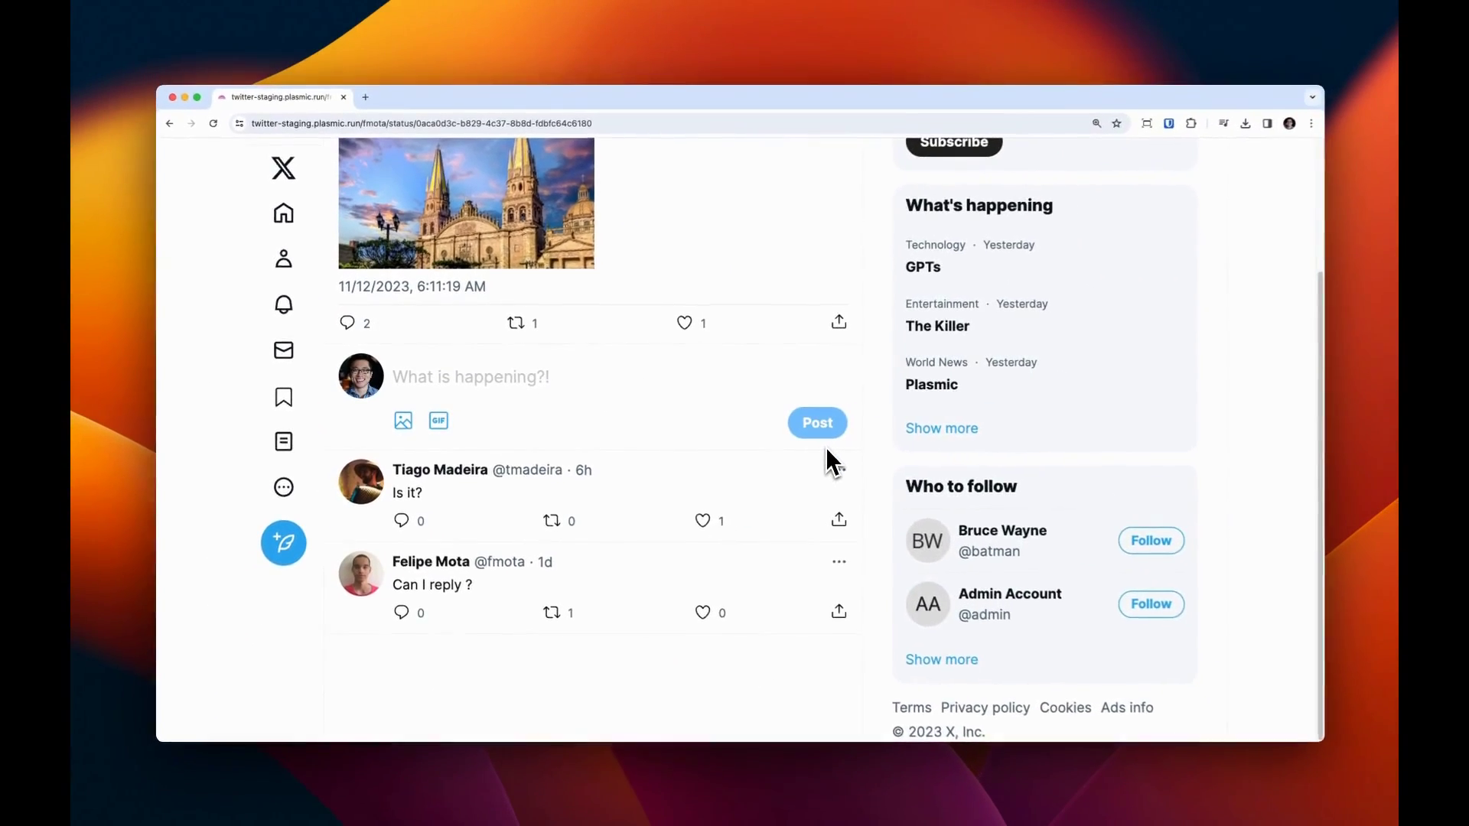
scroll(819, 446, up, 5)
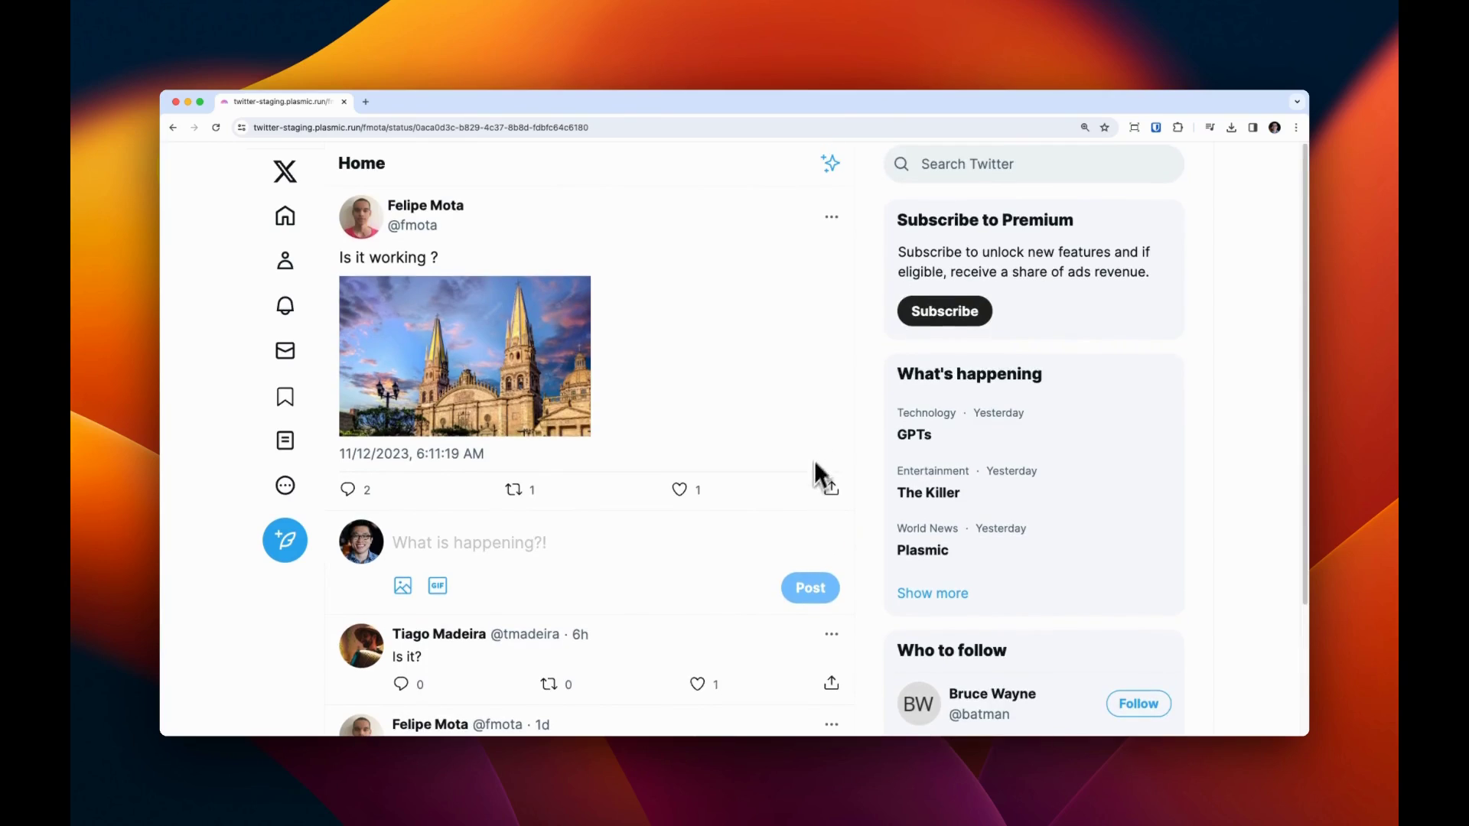
click(773, 542)
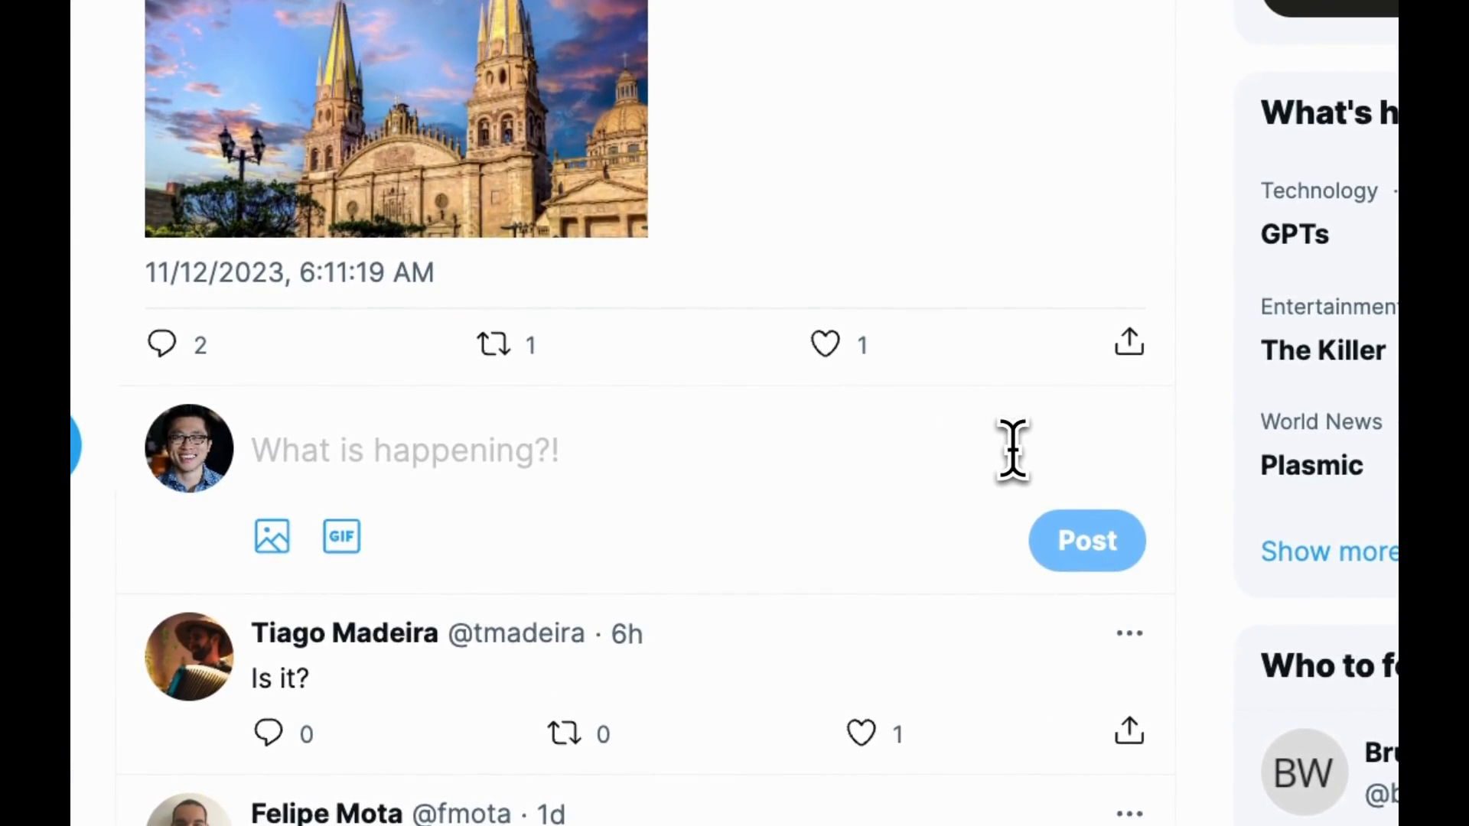
text(Hey there!)
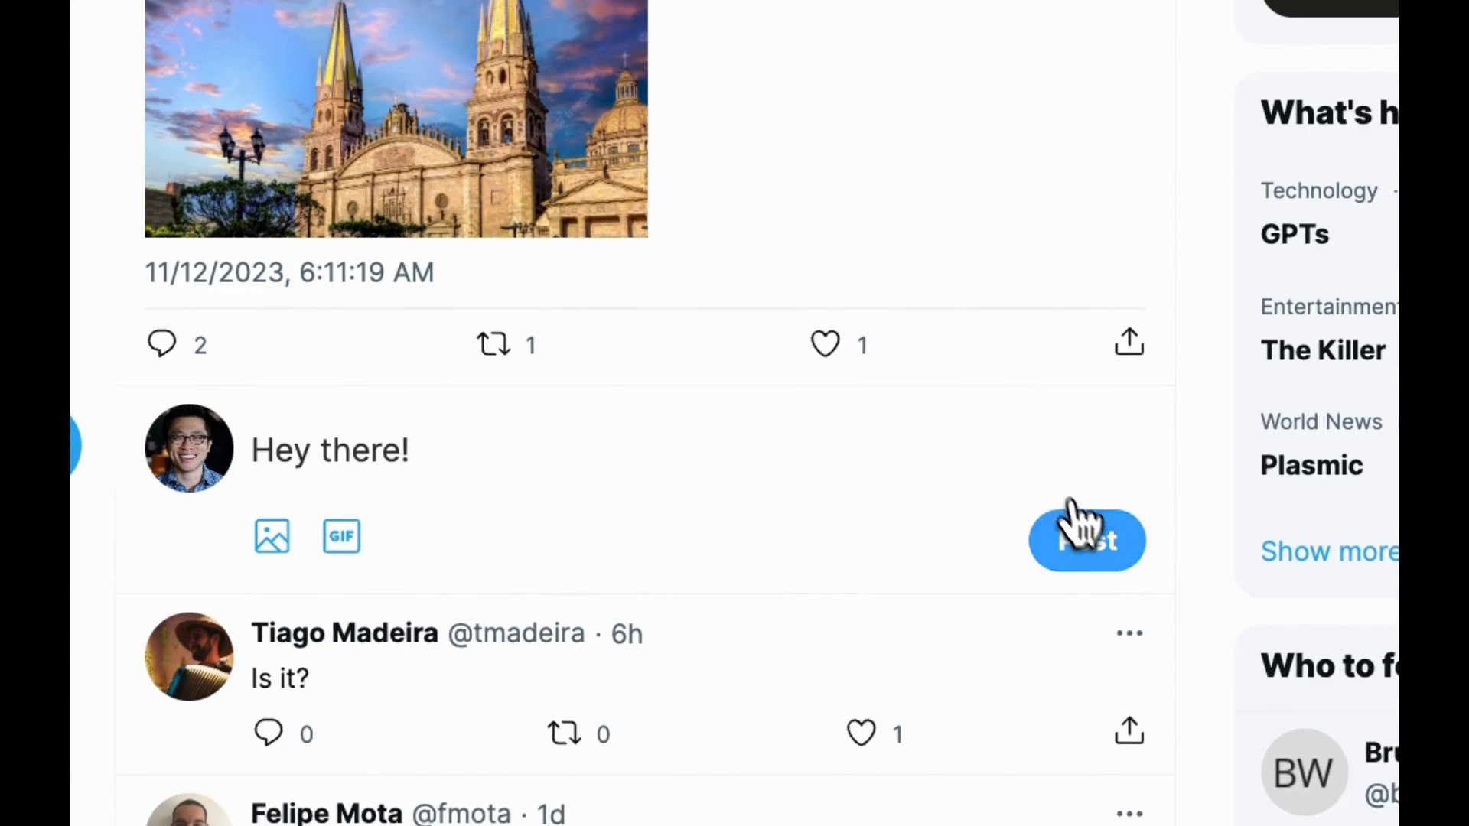
click(1102, 536)
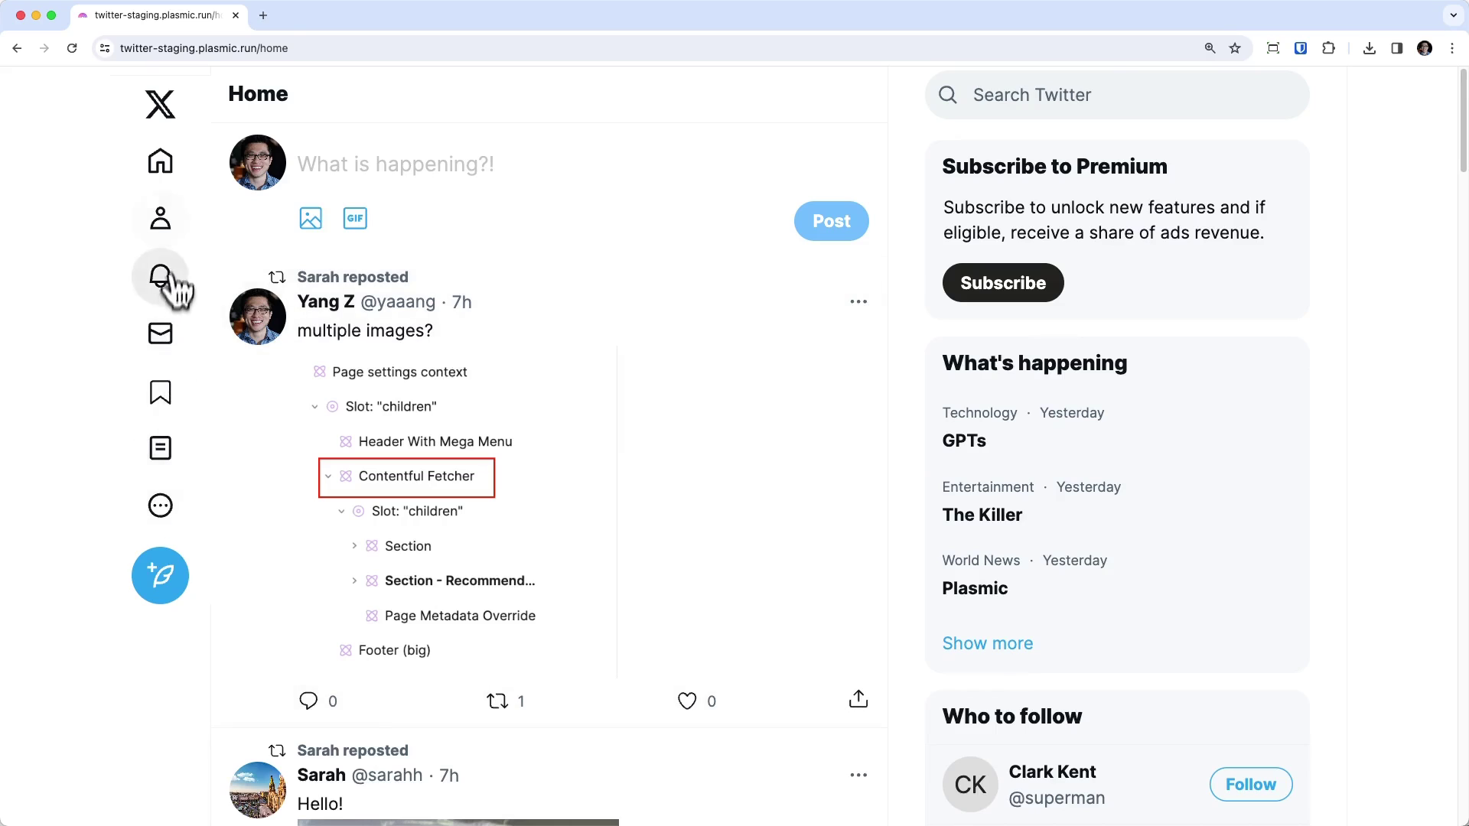
- View your profile with the Hey there post at mobile width, then desktop width
click(174, 231)
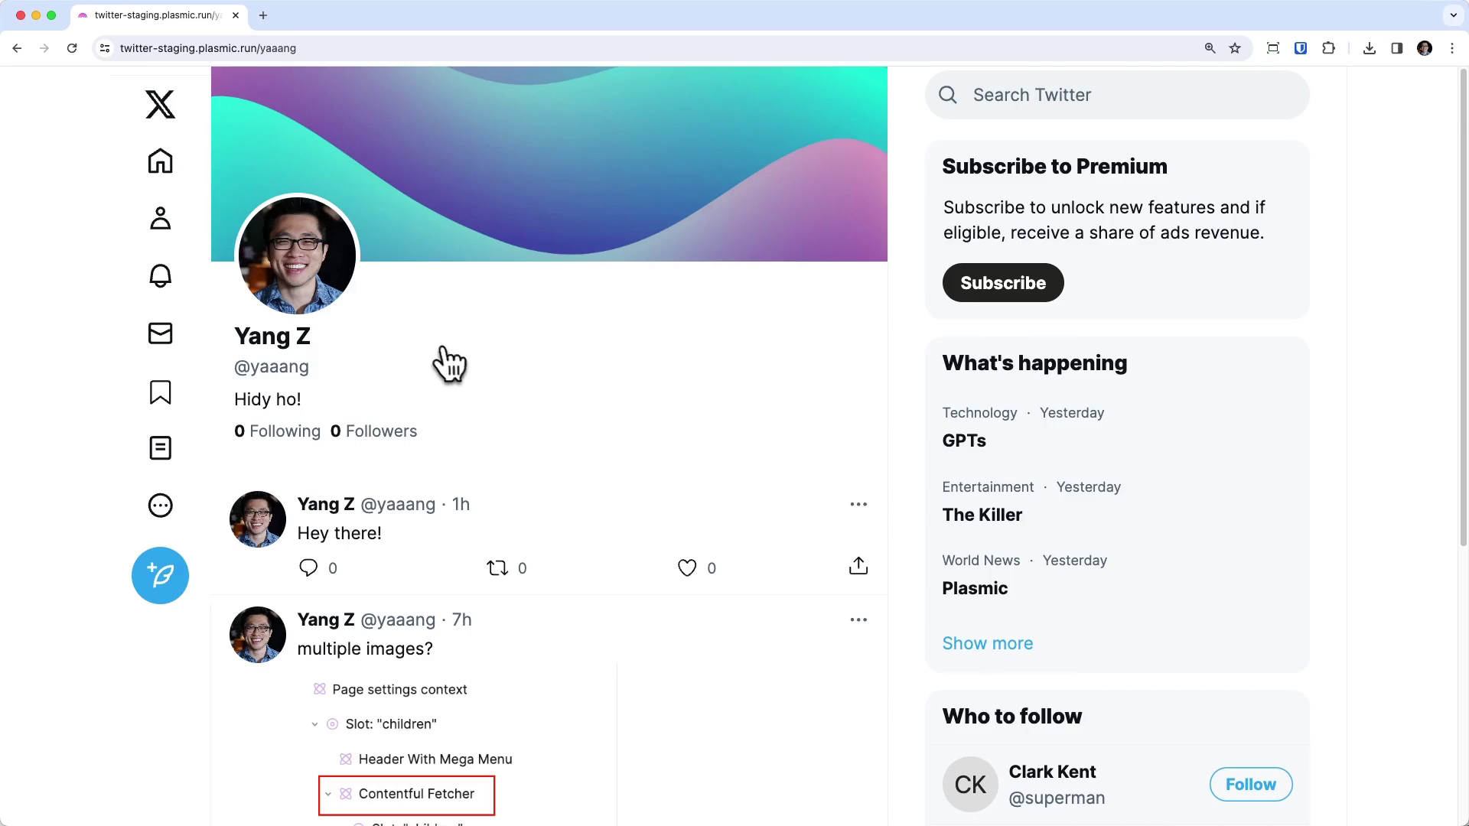
scroll(433, 380, down, 3)
scroll(433, 378, up, 3)
key(super+alt+i)
mouse_move(962, 365)
mouse_down()
mouse_move(1398, 385)
mouse_move(933, 374)
mouse_move(961, 381)
mouse_up()
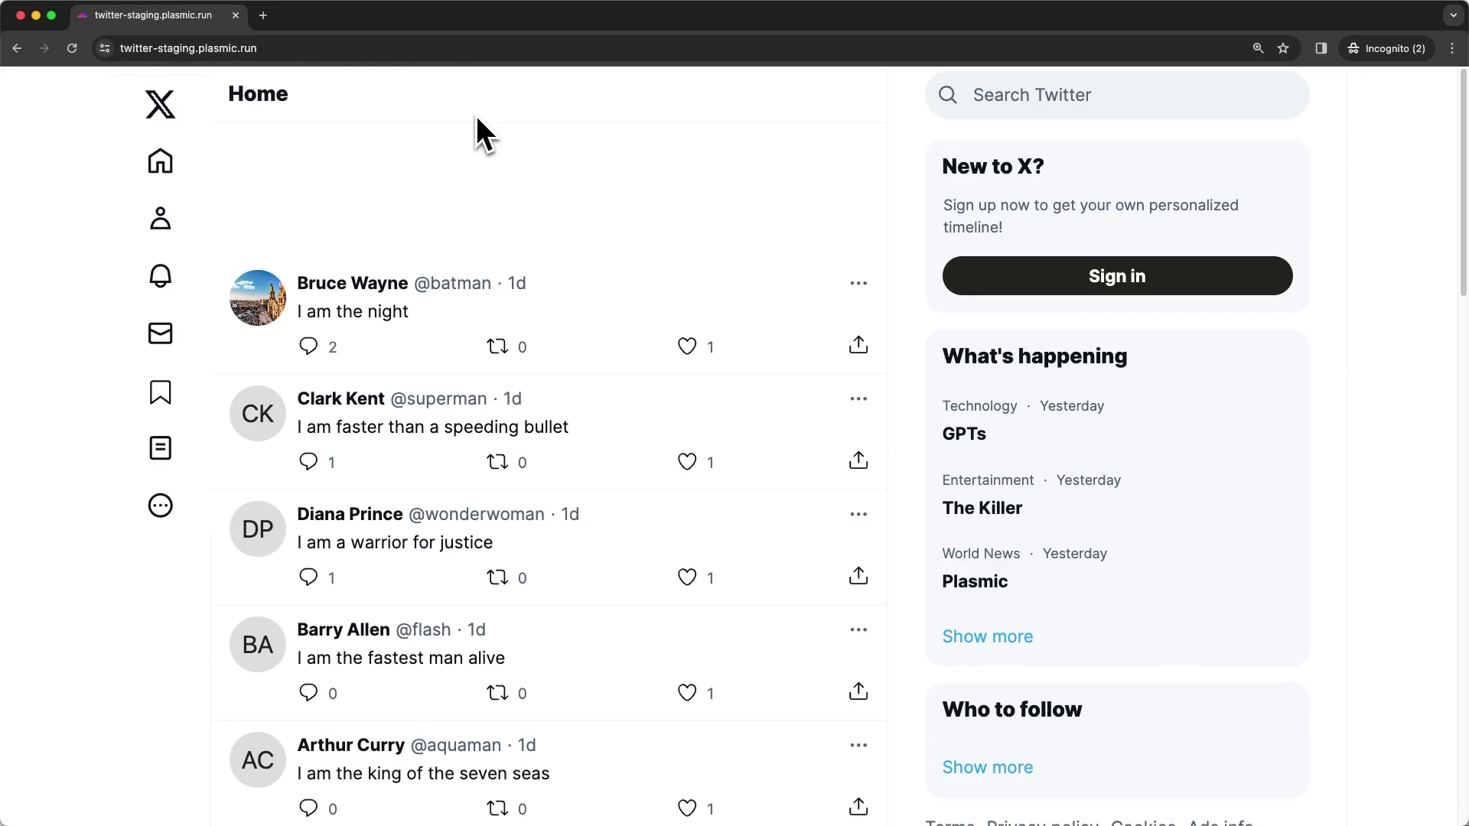
- Go from the 'I am the night' post to the 'Mine is different!' reply page under 'Testing images!'
click(545, 303)
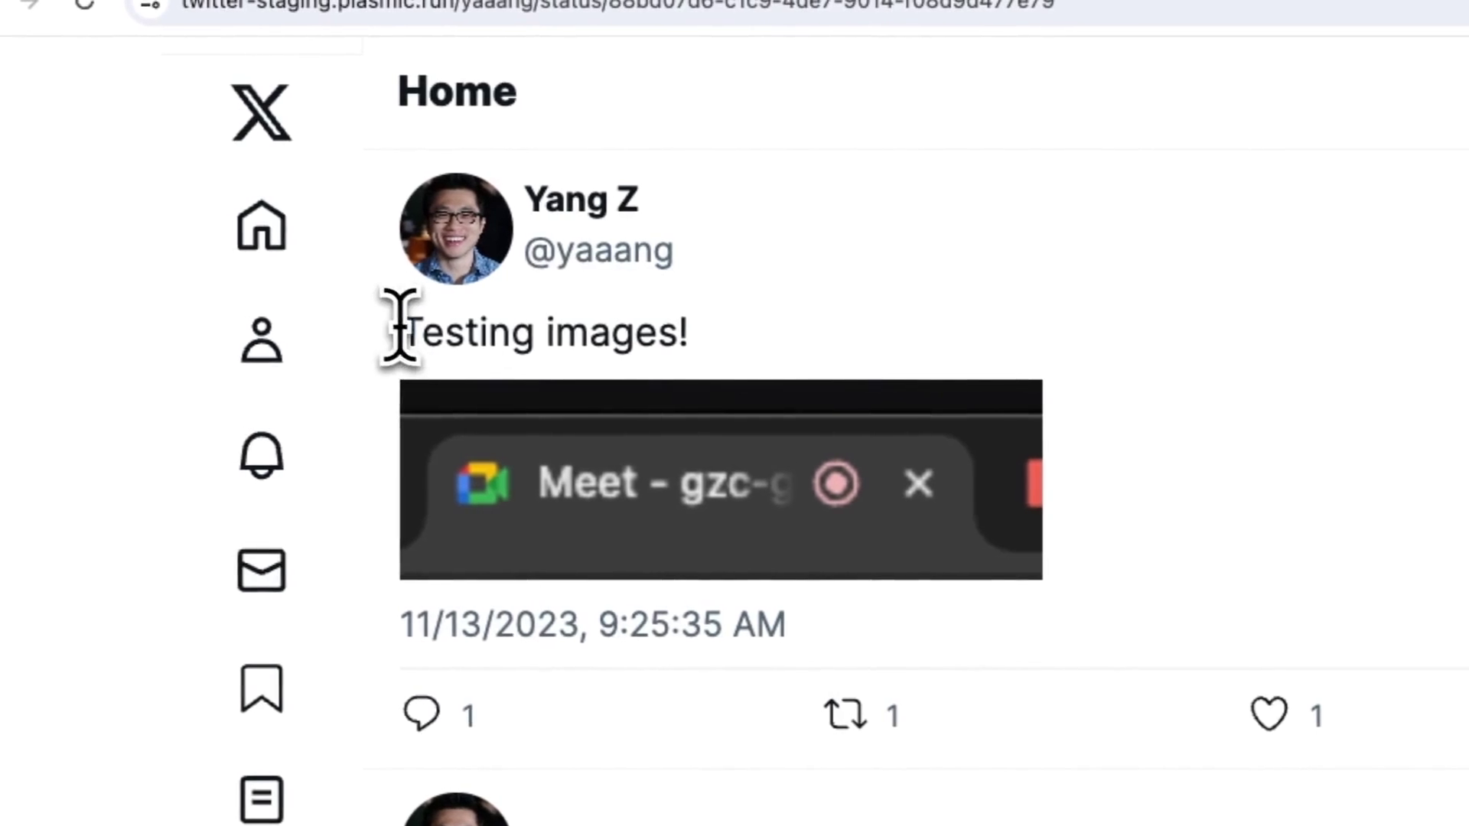
drag(398, 328, 1056, 531)
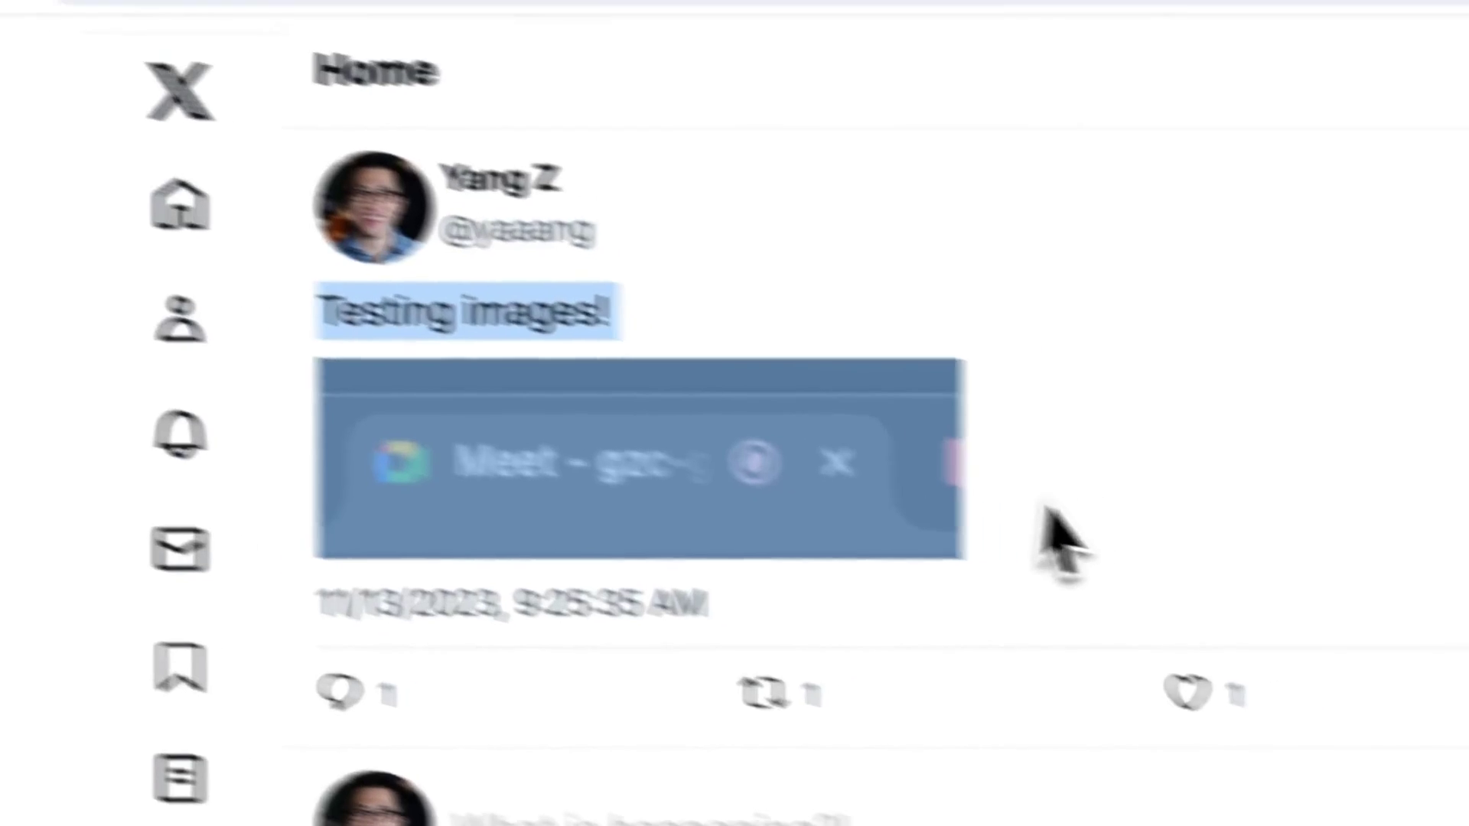
click(788, 440)
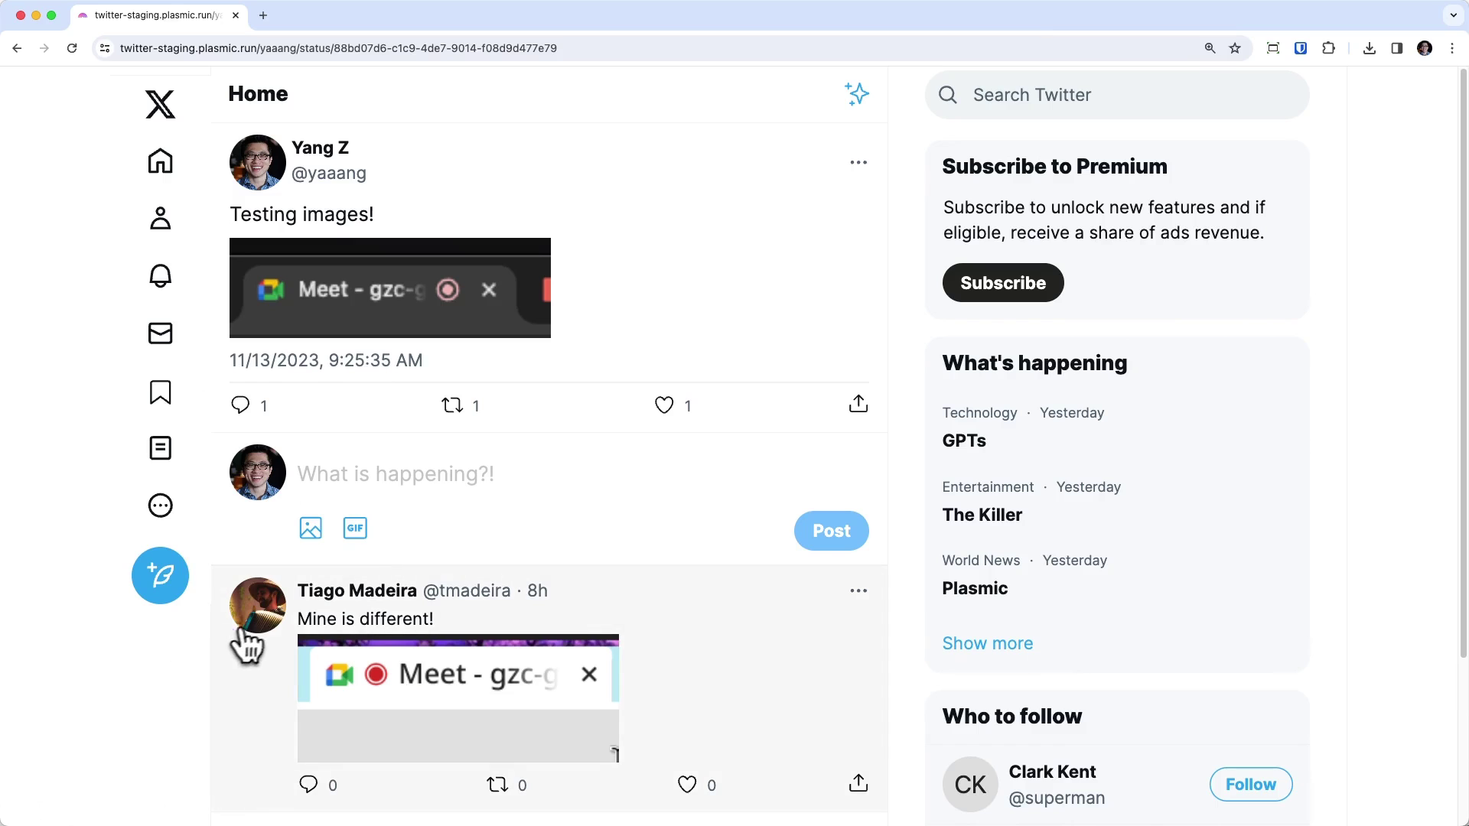
mouse_move(263, 629)
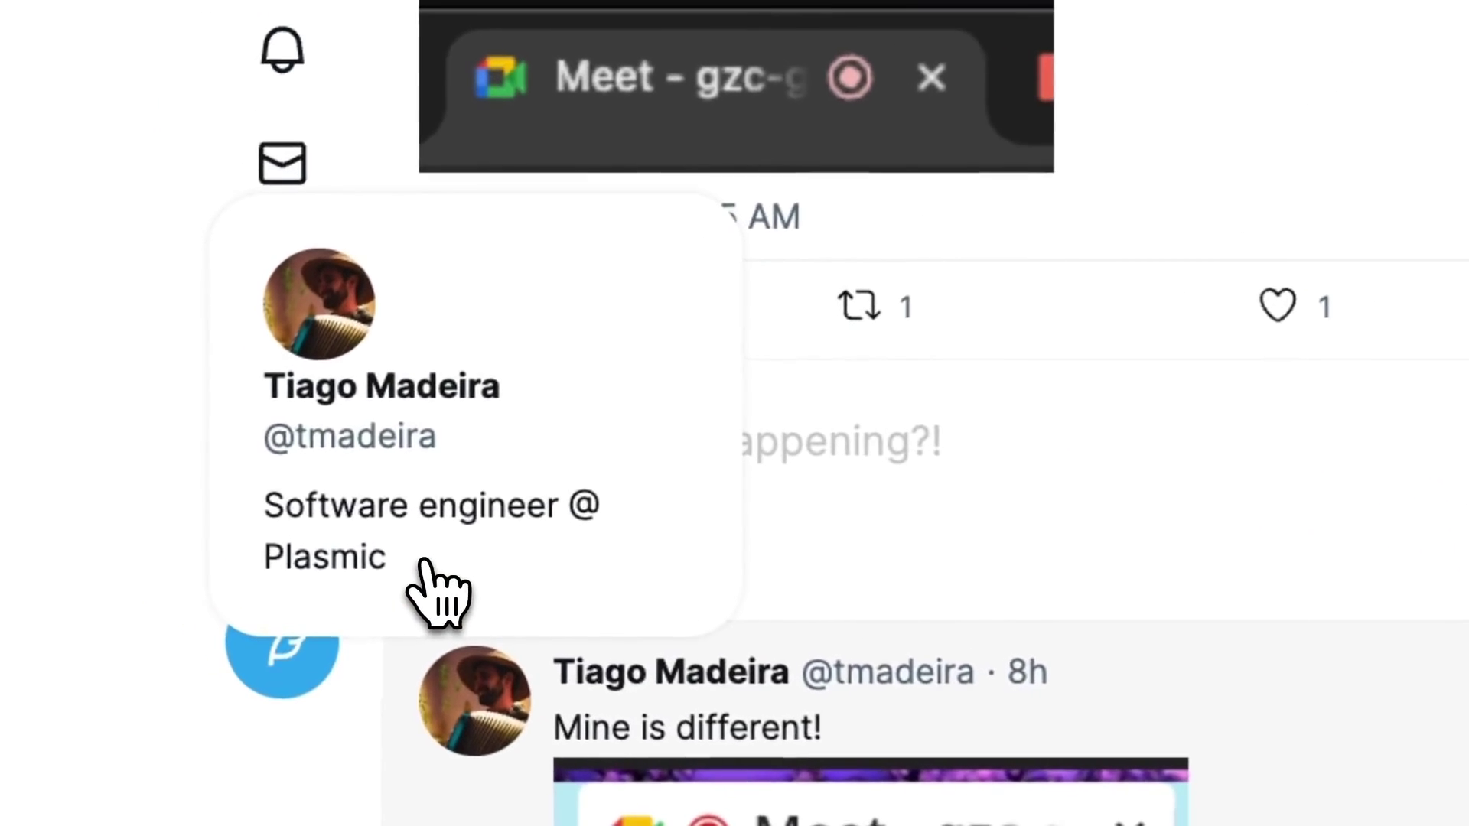
click(231, 535)
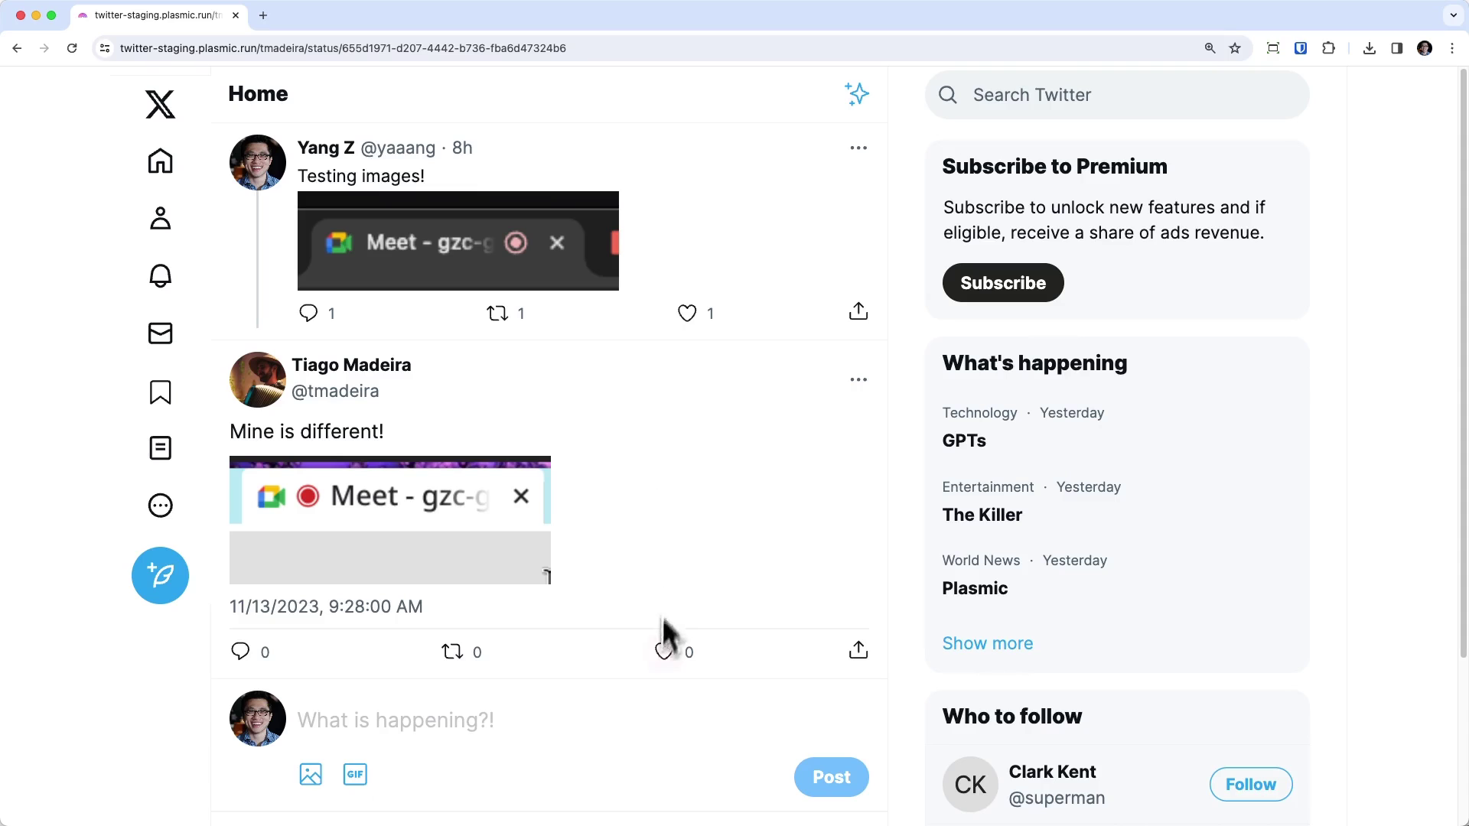
scroll(609, 745, down, 3)
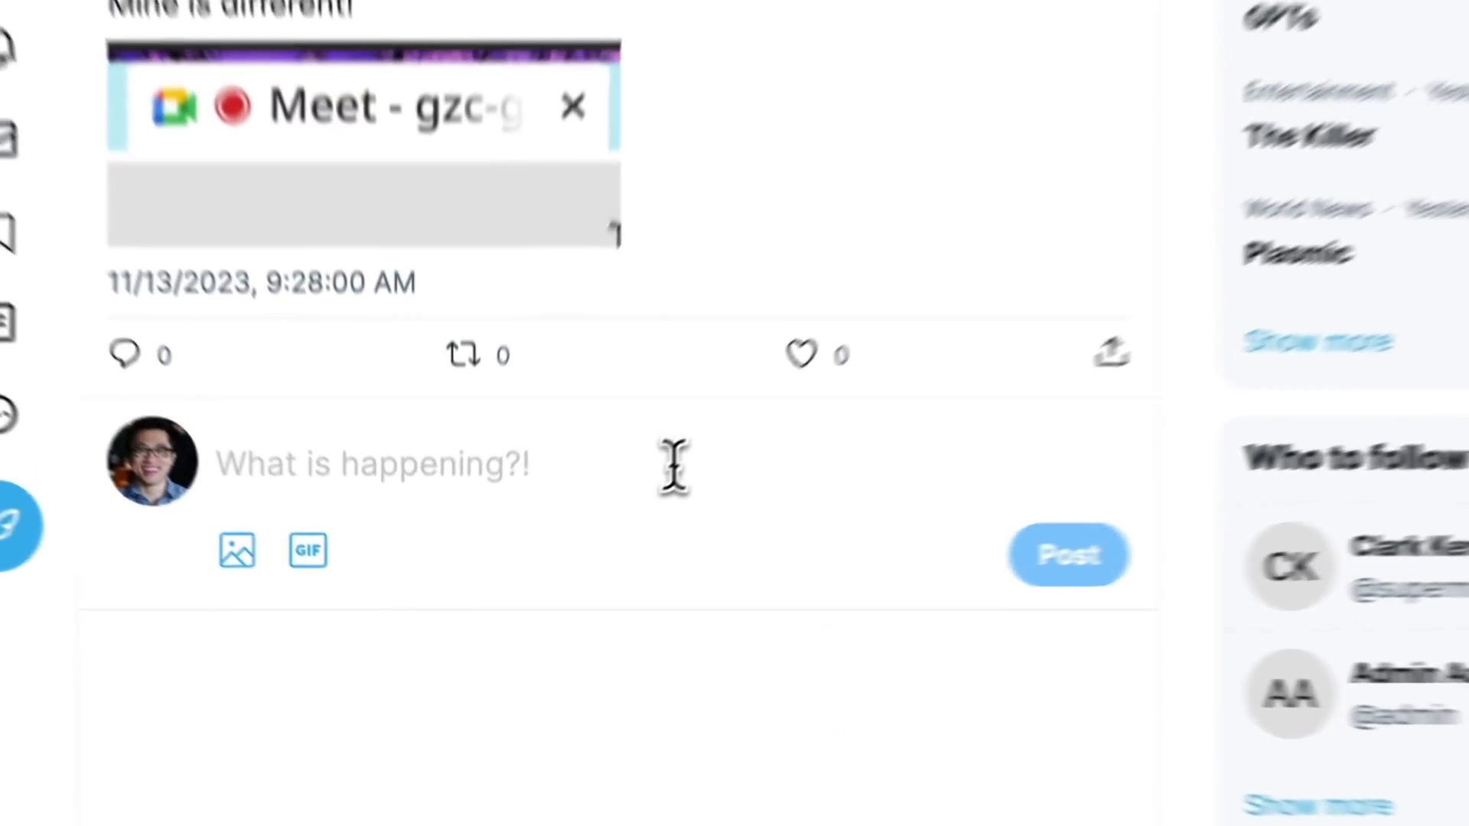
- Complete the username as yaaang and move to the Bio field
click(576, 536)
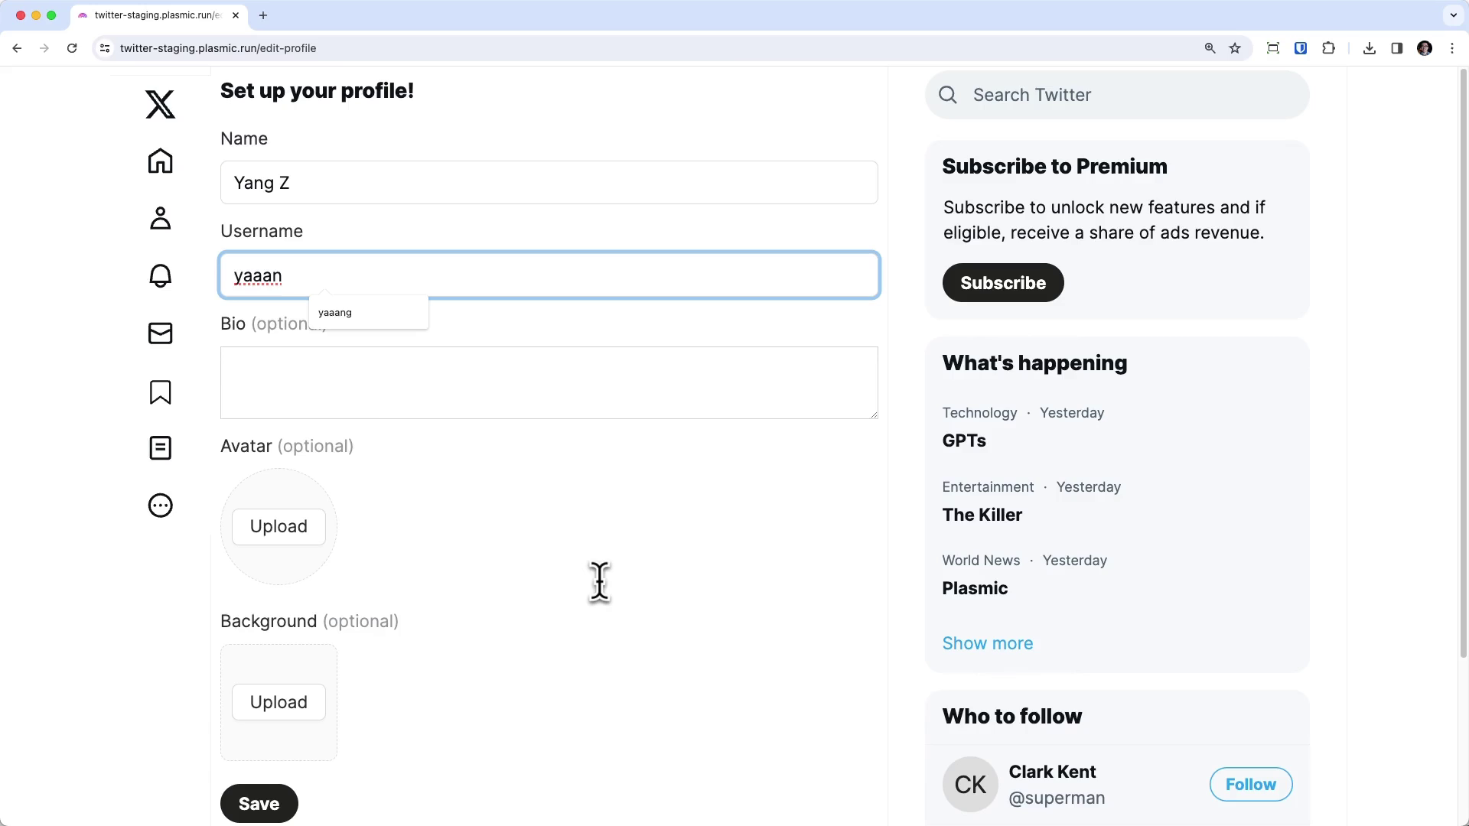
text(g)
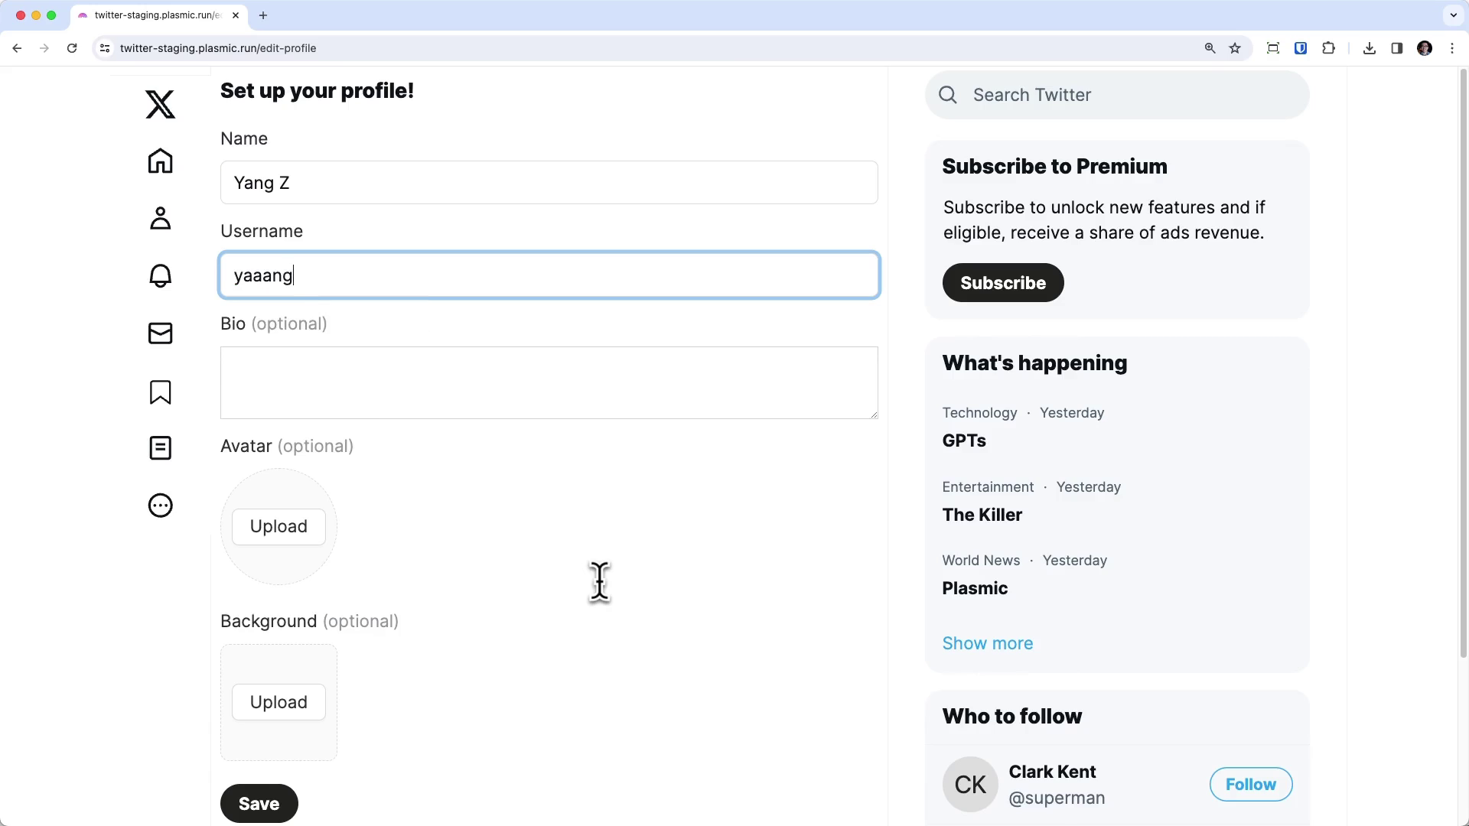
key(Tab)
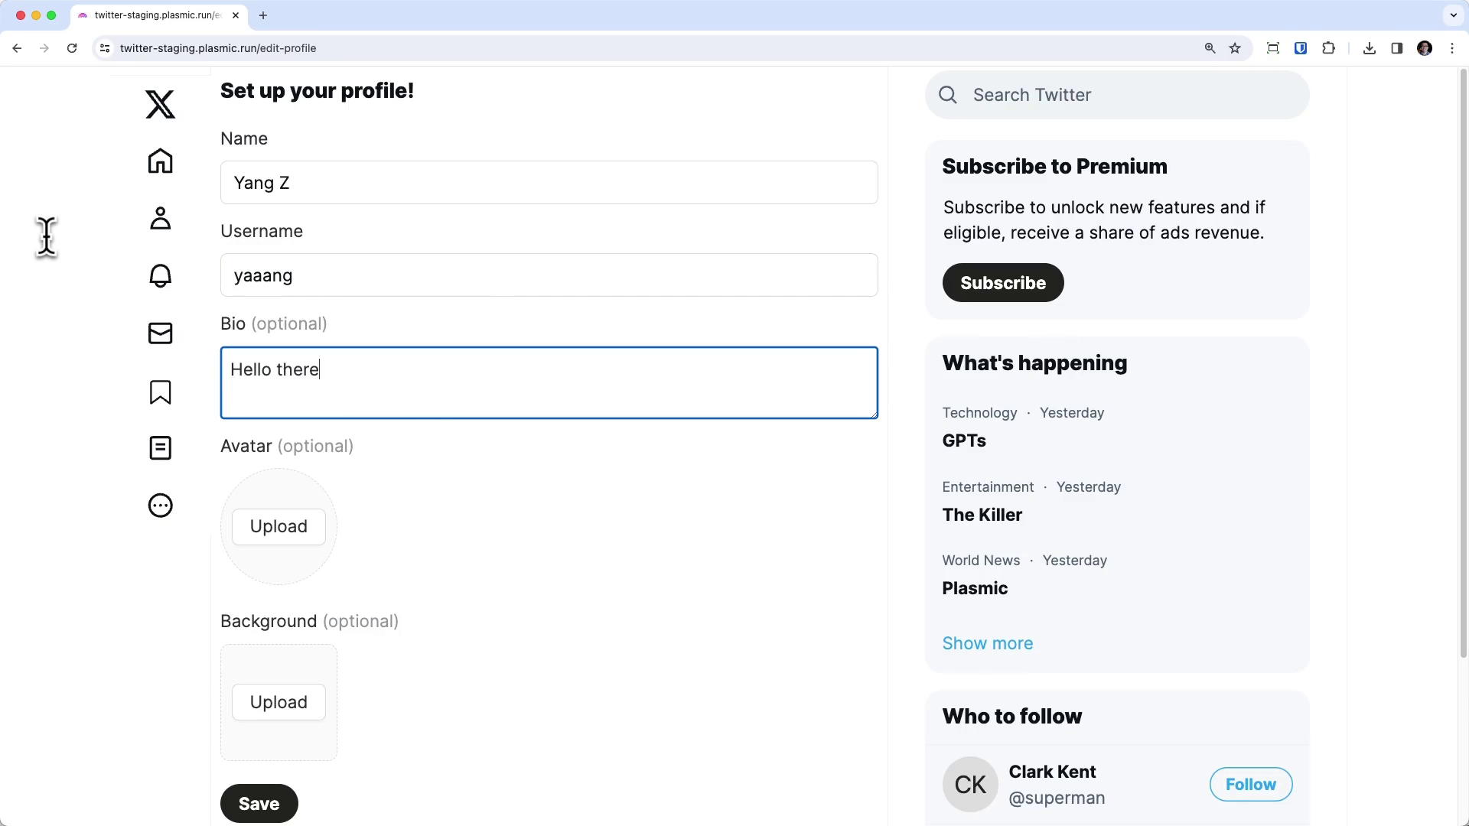
- Return to the home feed, open the 'Is it working ?' post and its author's profile
key(Return)
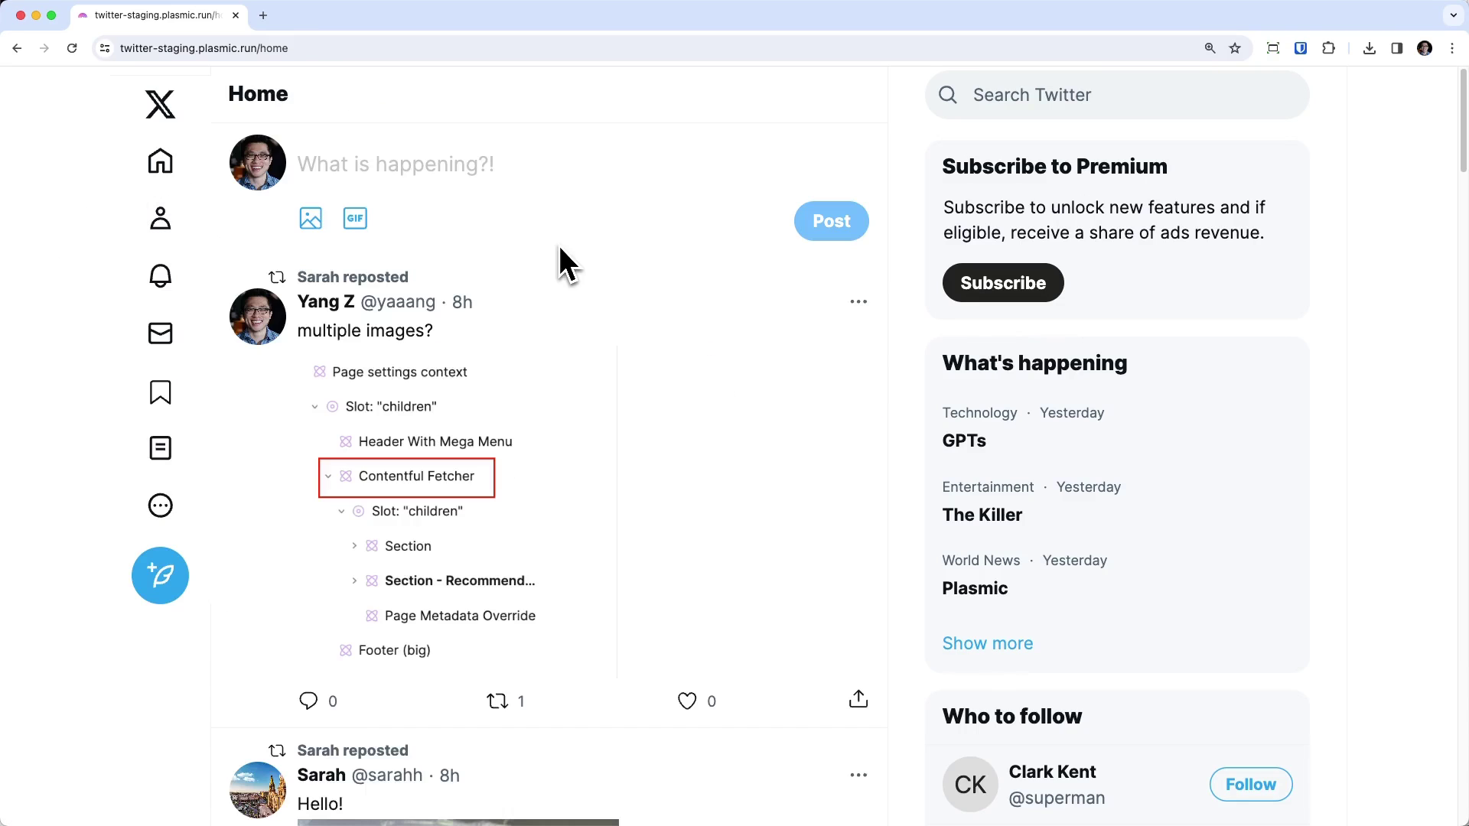
scroll(559, 248, down, 20)
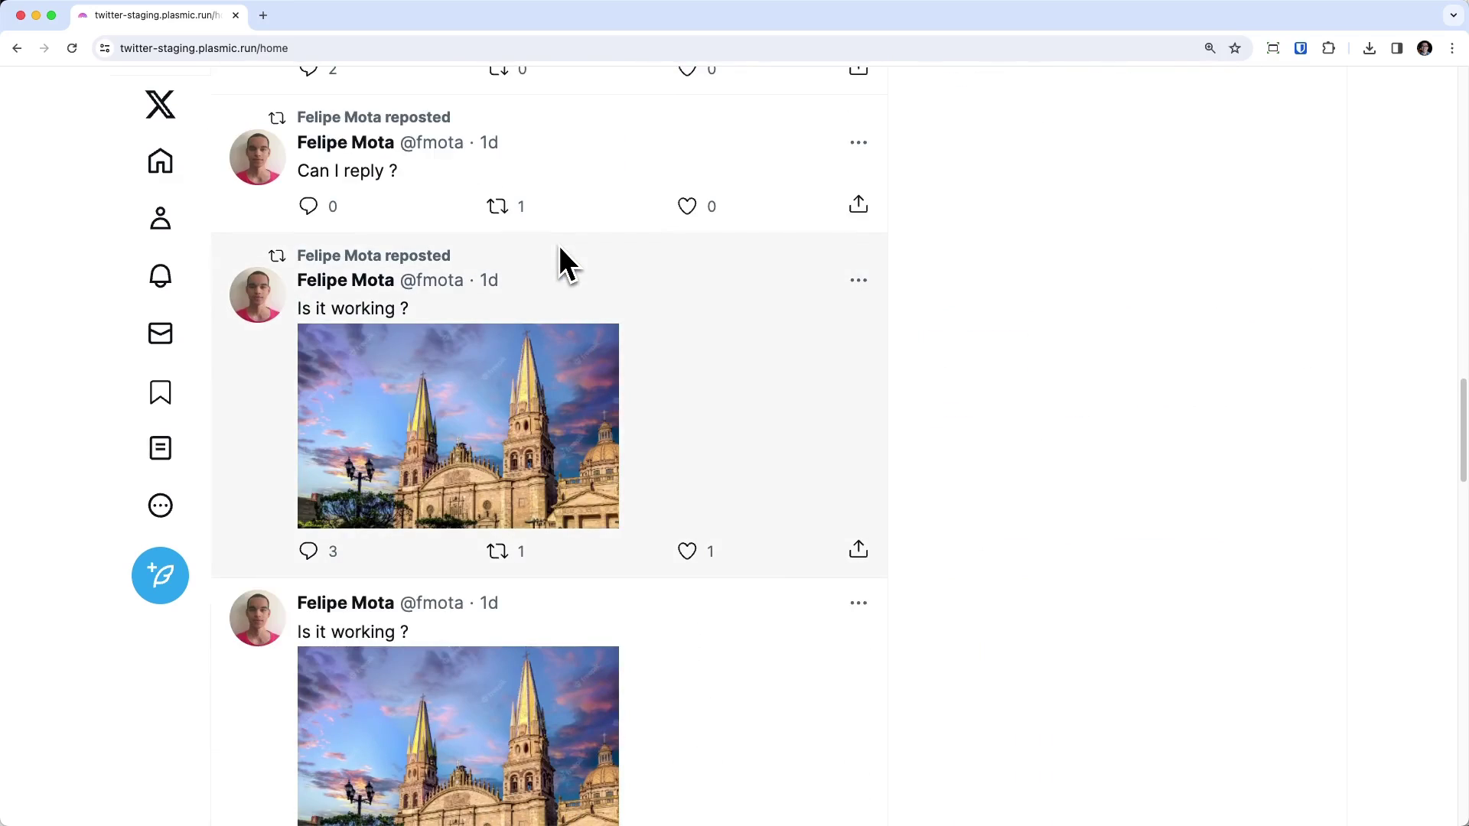
click(647, 417)
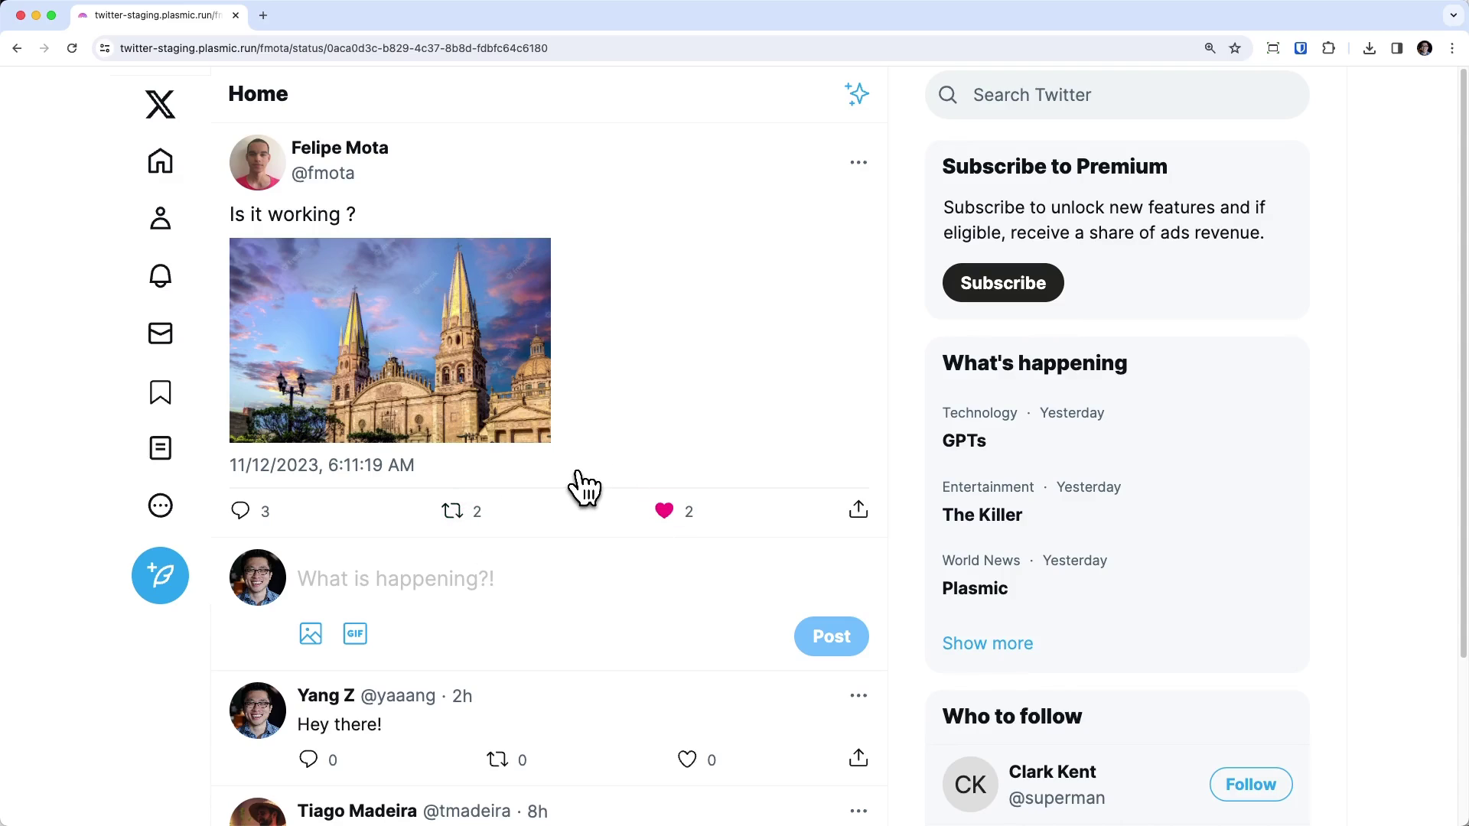
click(264, 175)
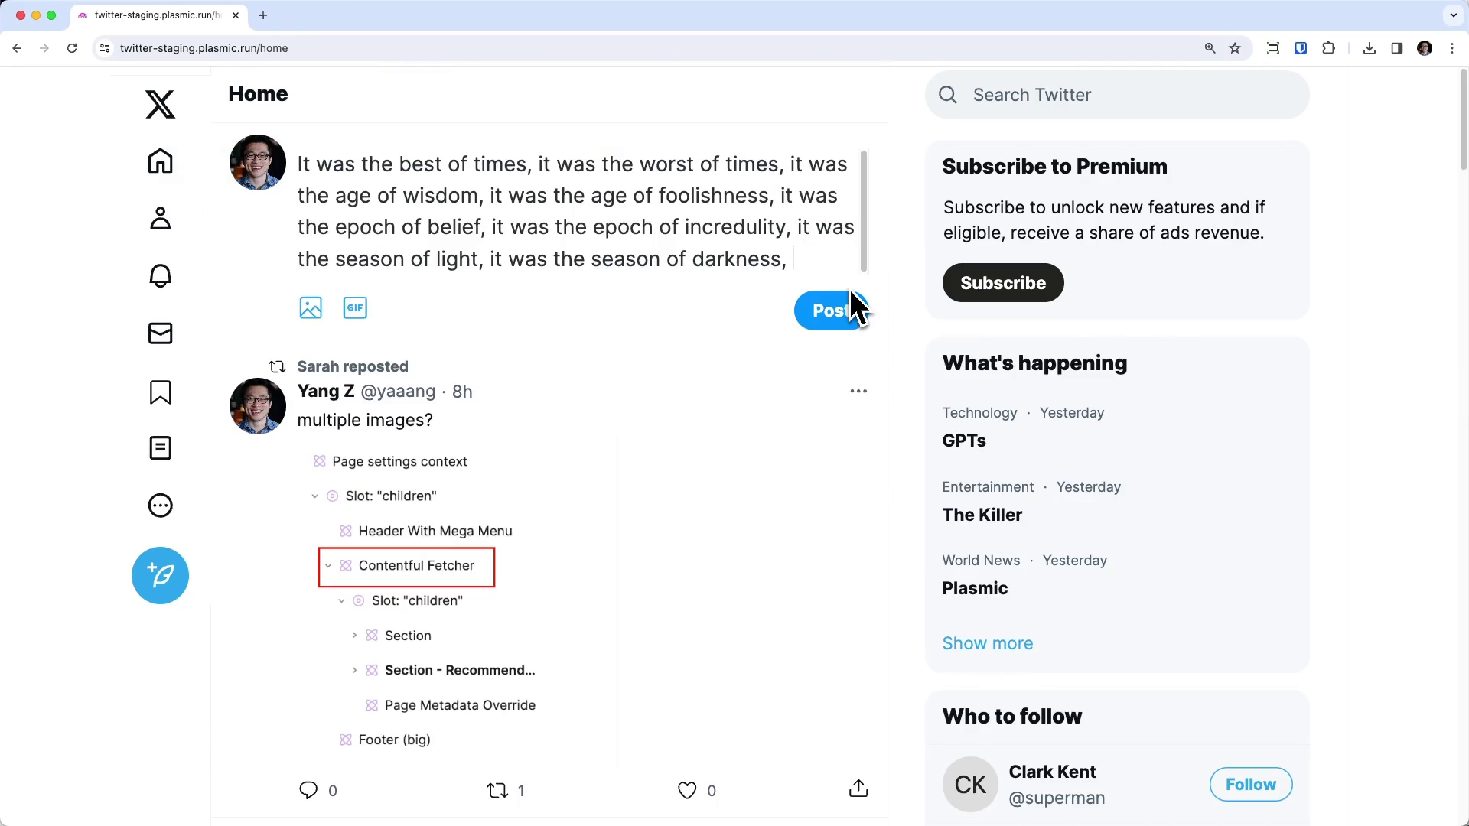
- Draft the Dickens 'age of wisdom' passage and attach the pasted quote image
text(it was )
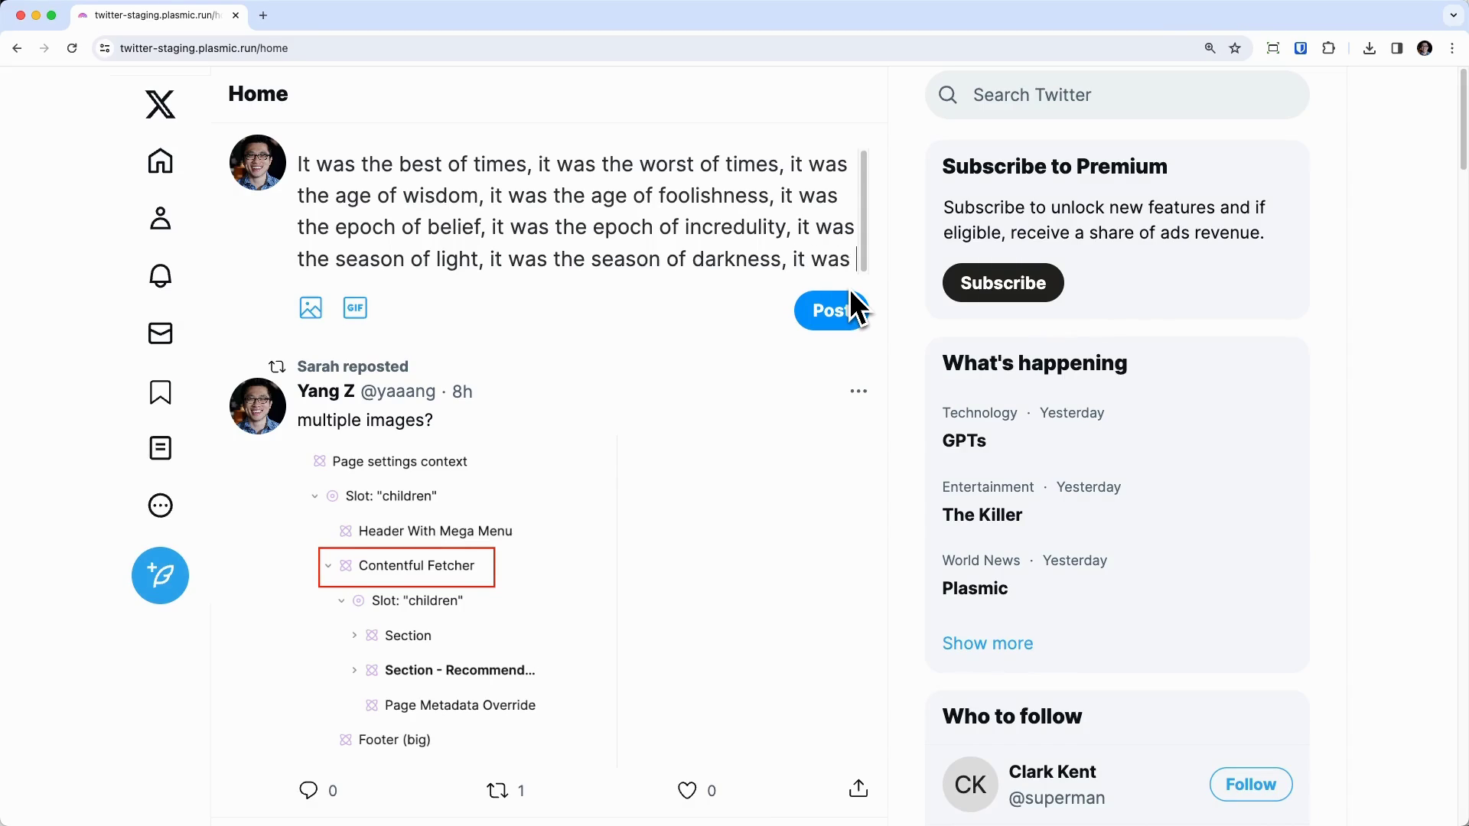
text(the age of wisdom, i)
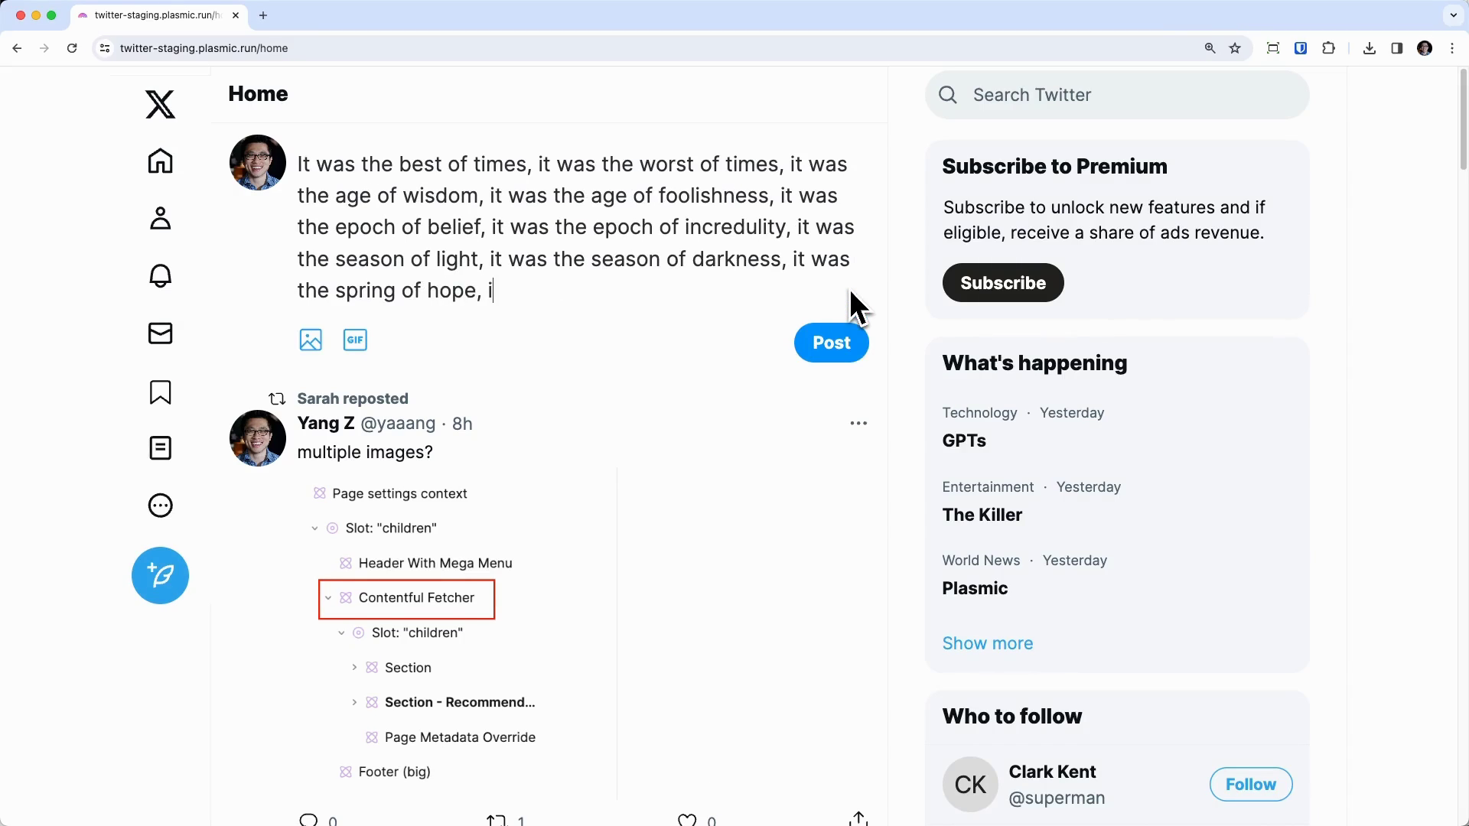
text(t was the)
key(super+v)
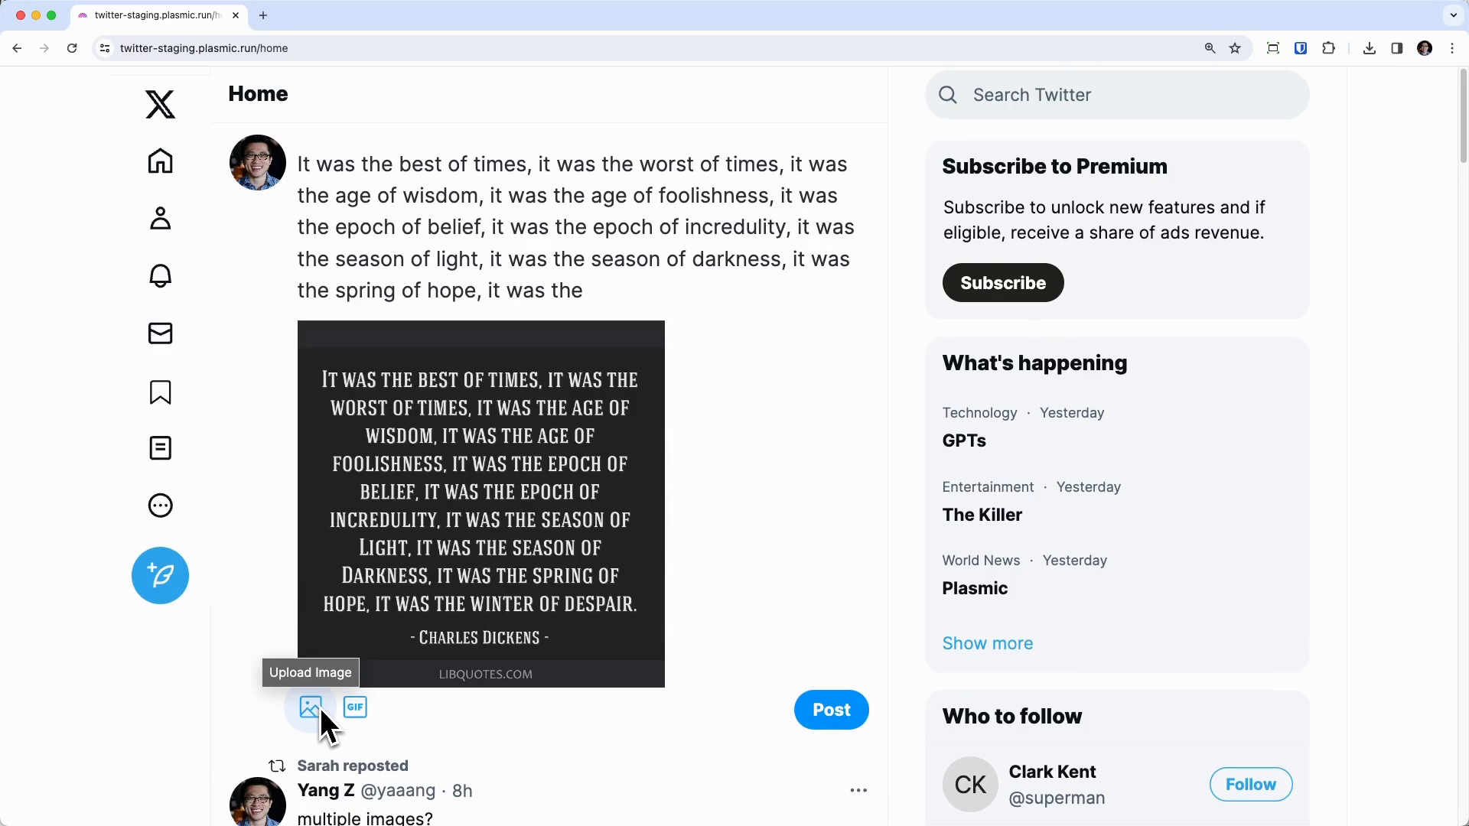
click(933, 485)
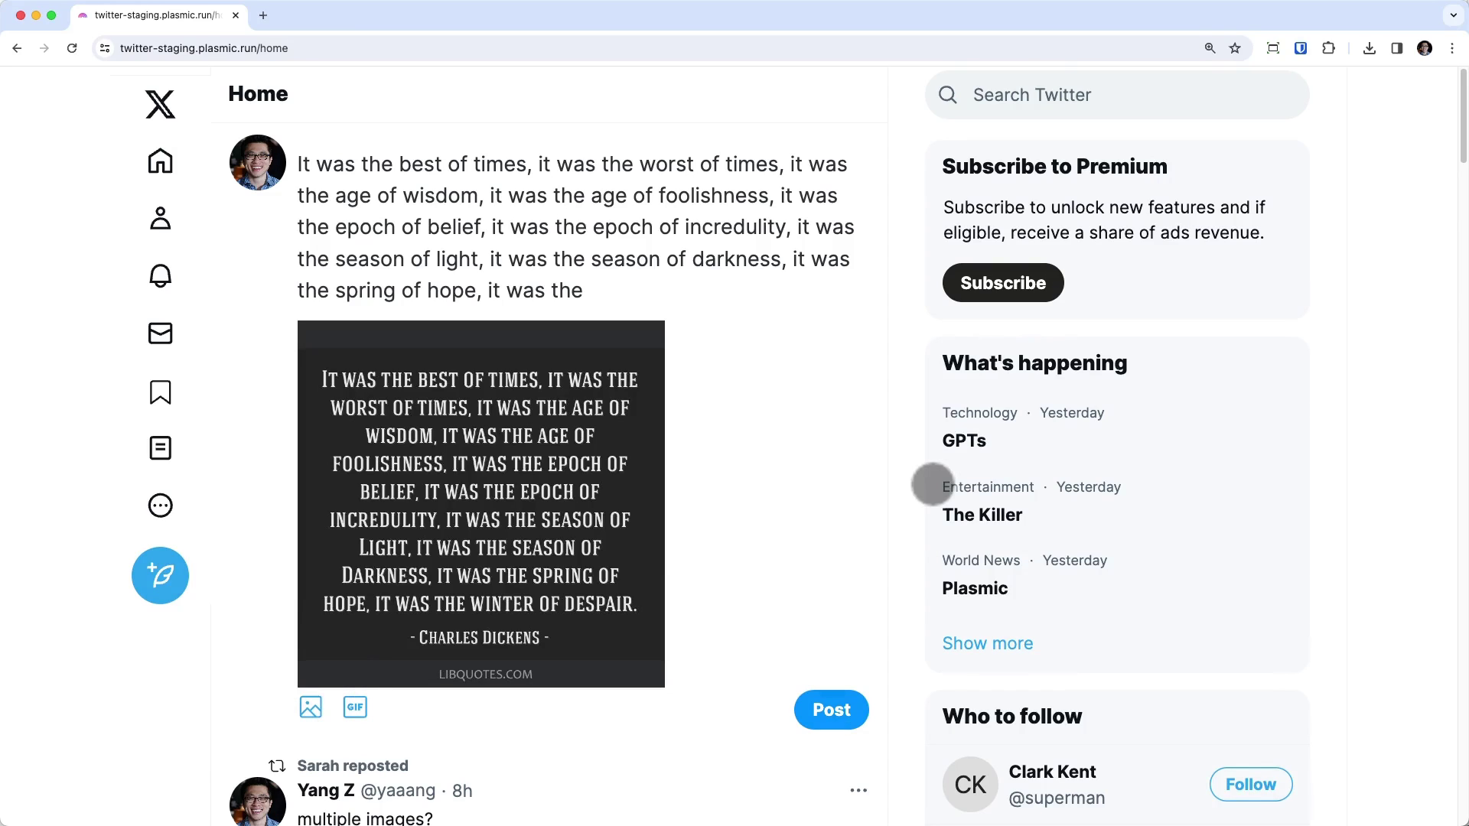
- Show the home feed in the mobile device preview and start a new post from the floating compose button
key(super+alt+i)
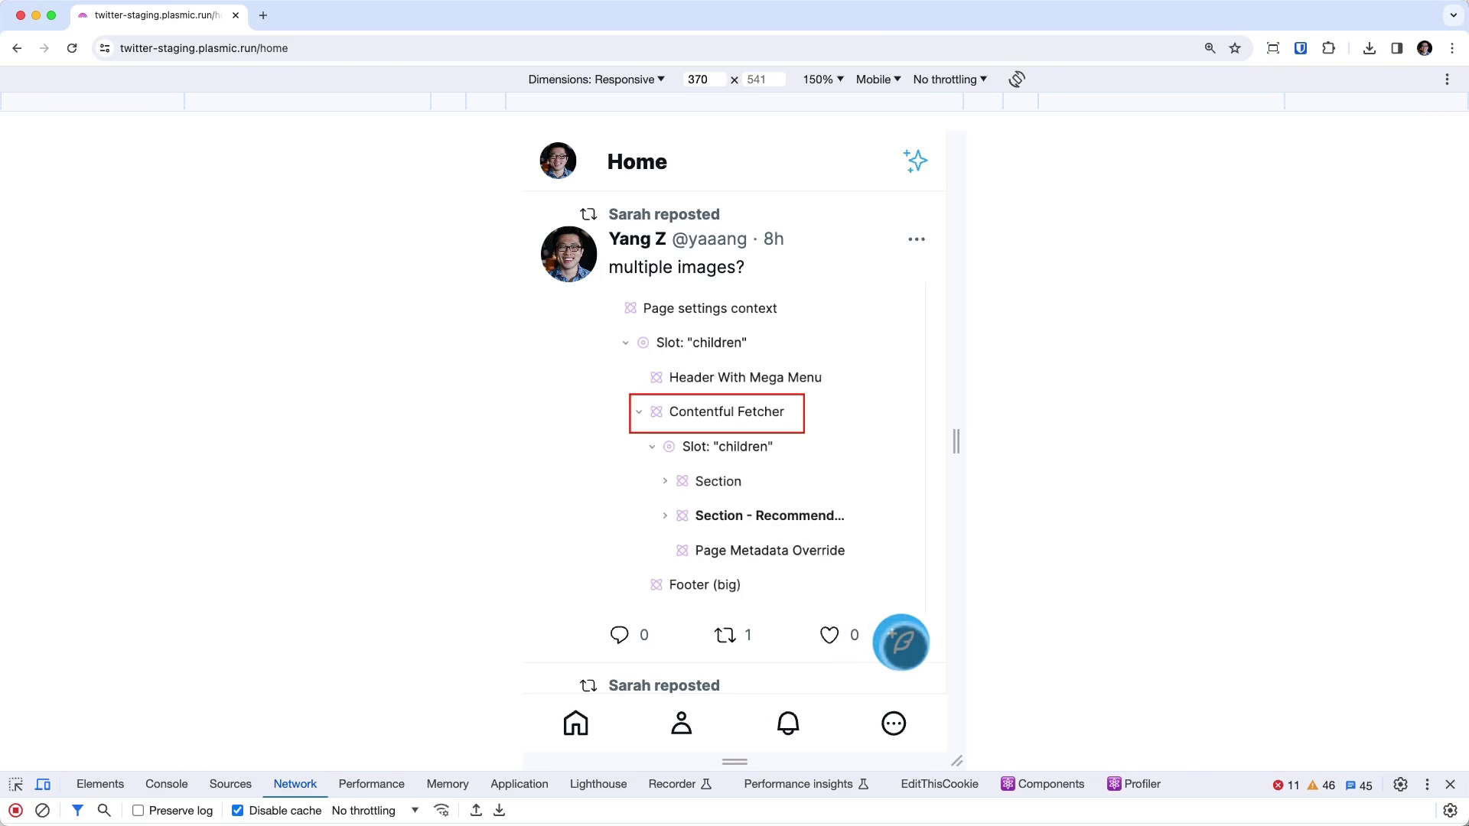
click(901, 643)
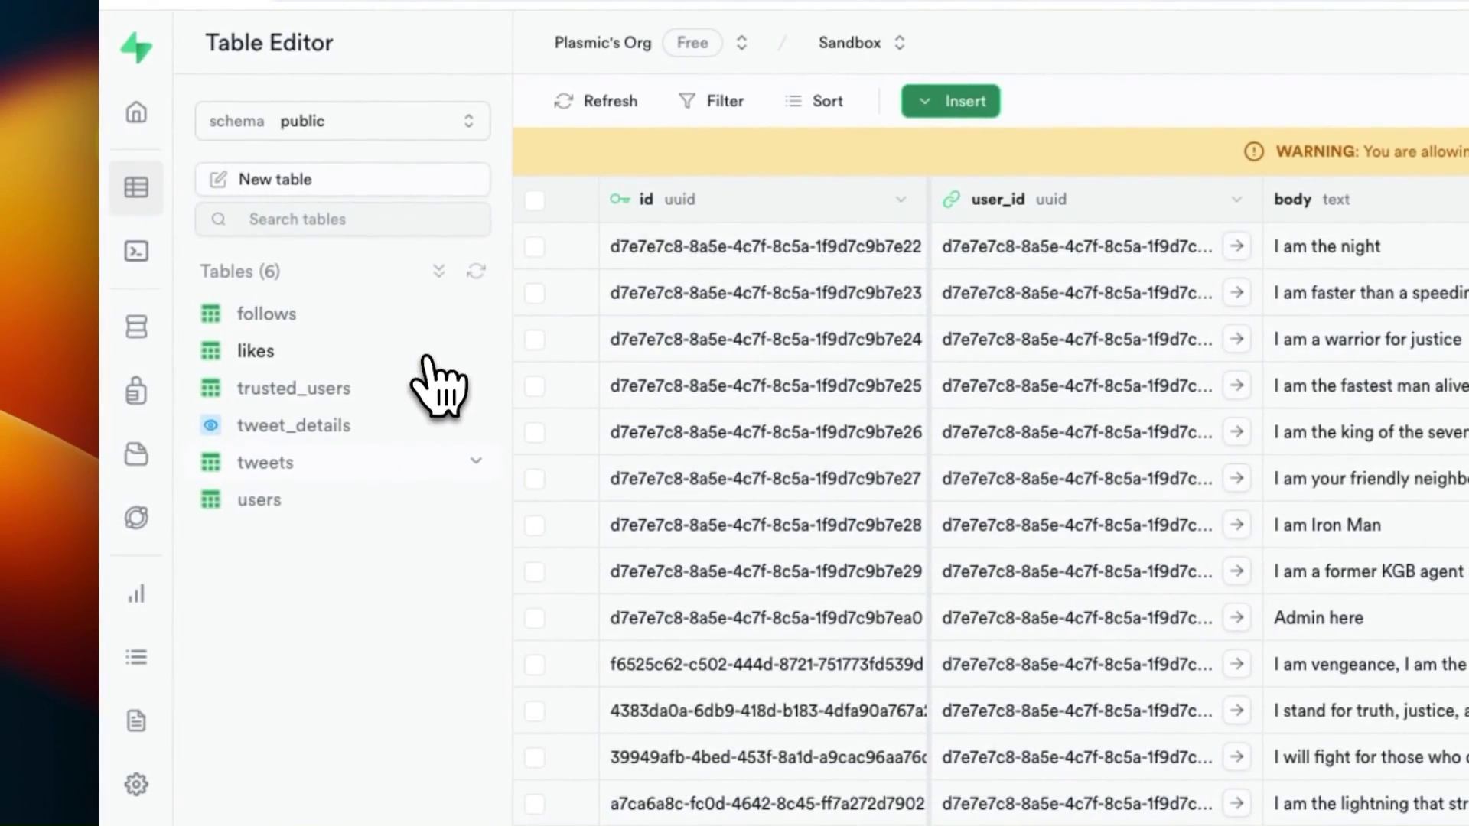
- Show the tweet_details view rows with id, body, media_url and created_at
click(427, 437)
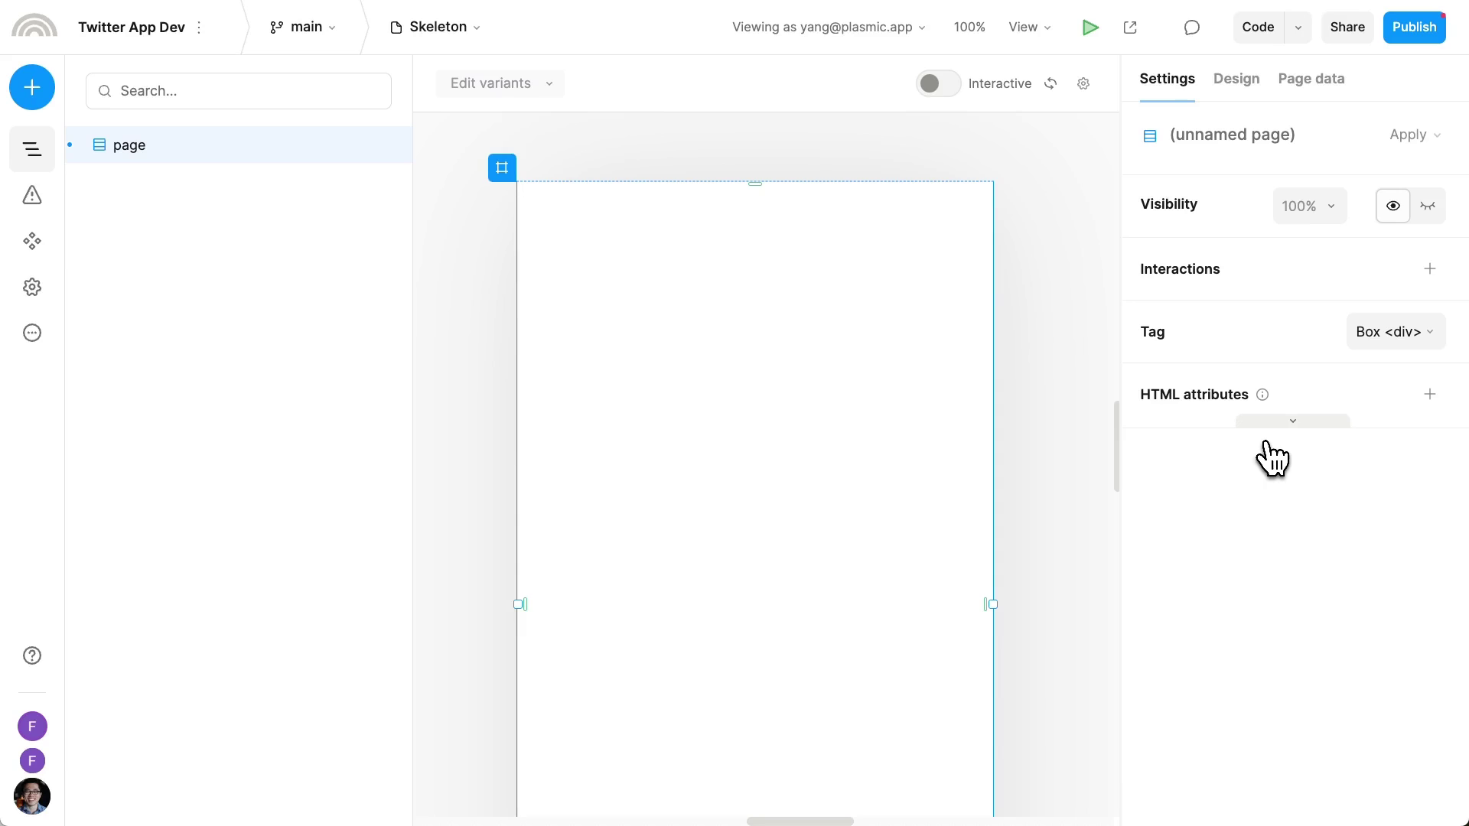
- Add a tweets-table data query to the Skeleton page, preview its rows and try a filter rule
click(1311, 80)
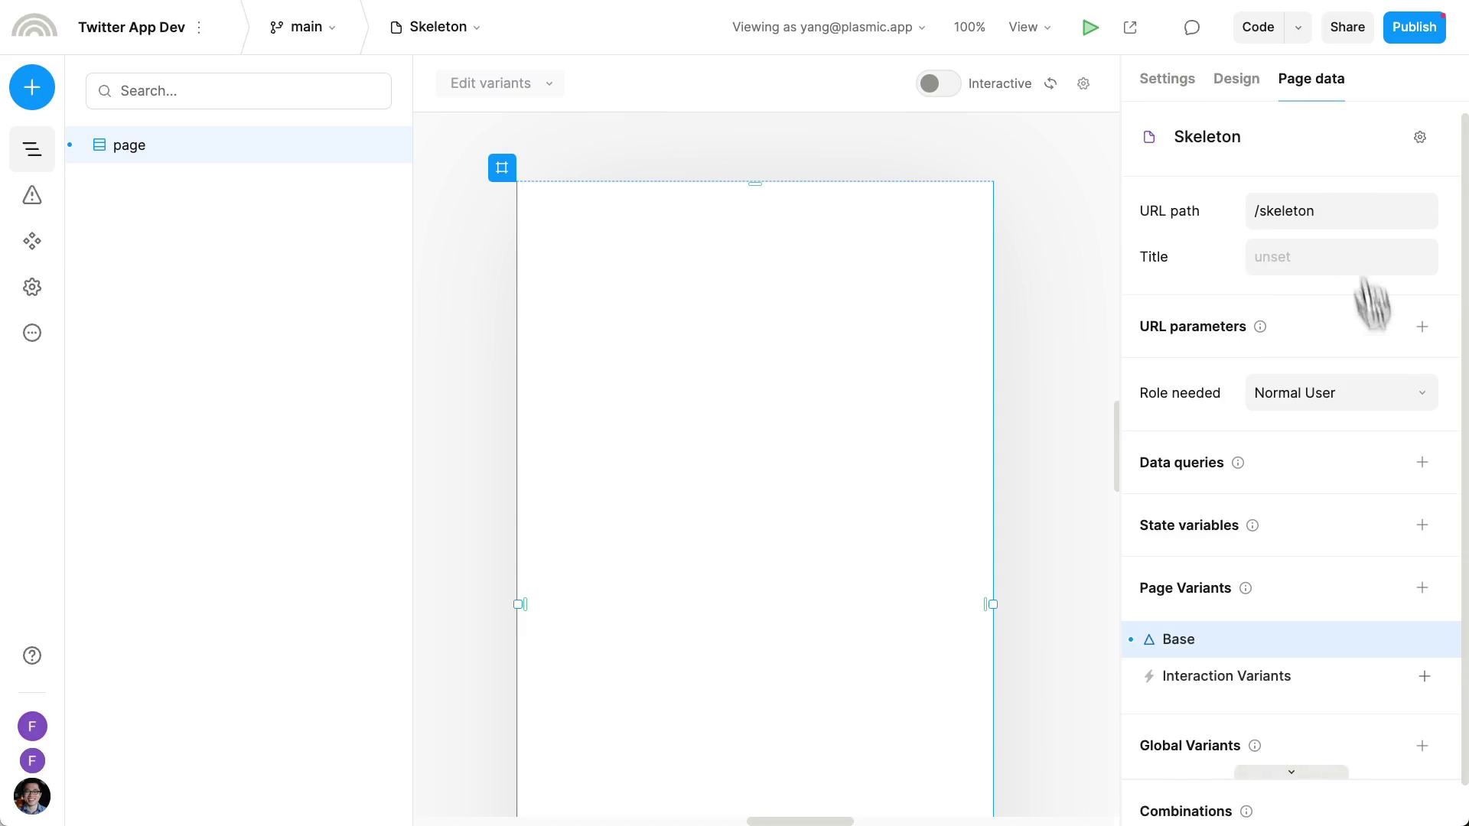
click(1423, 469)
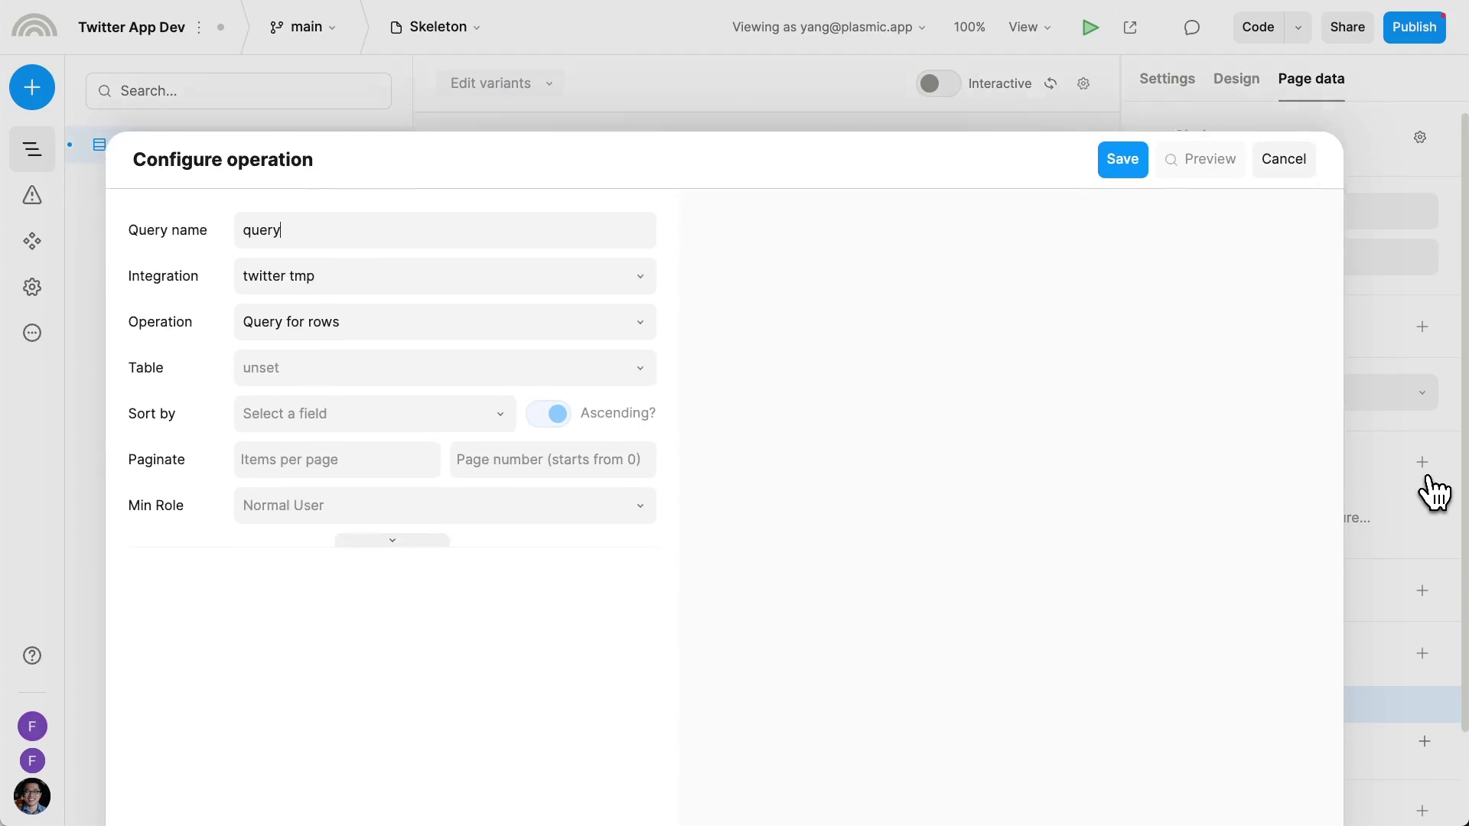
click(526, 319)
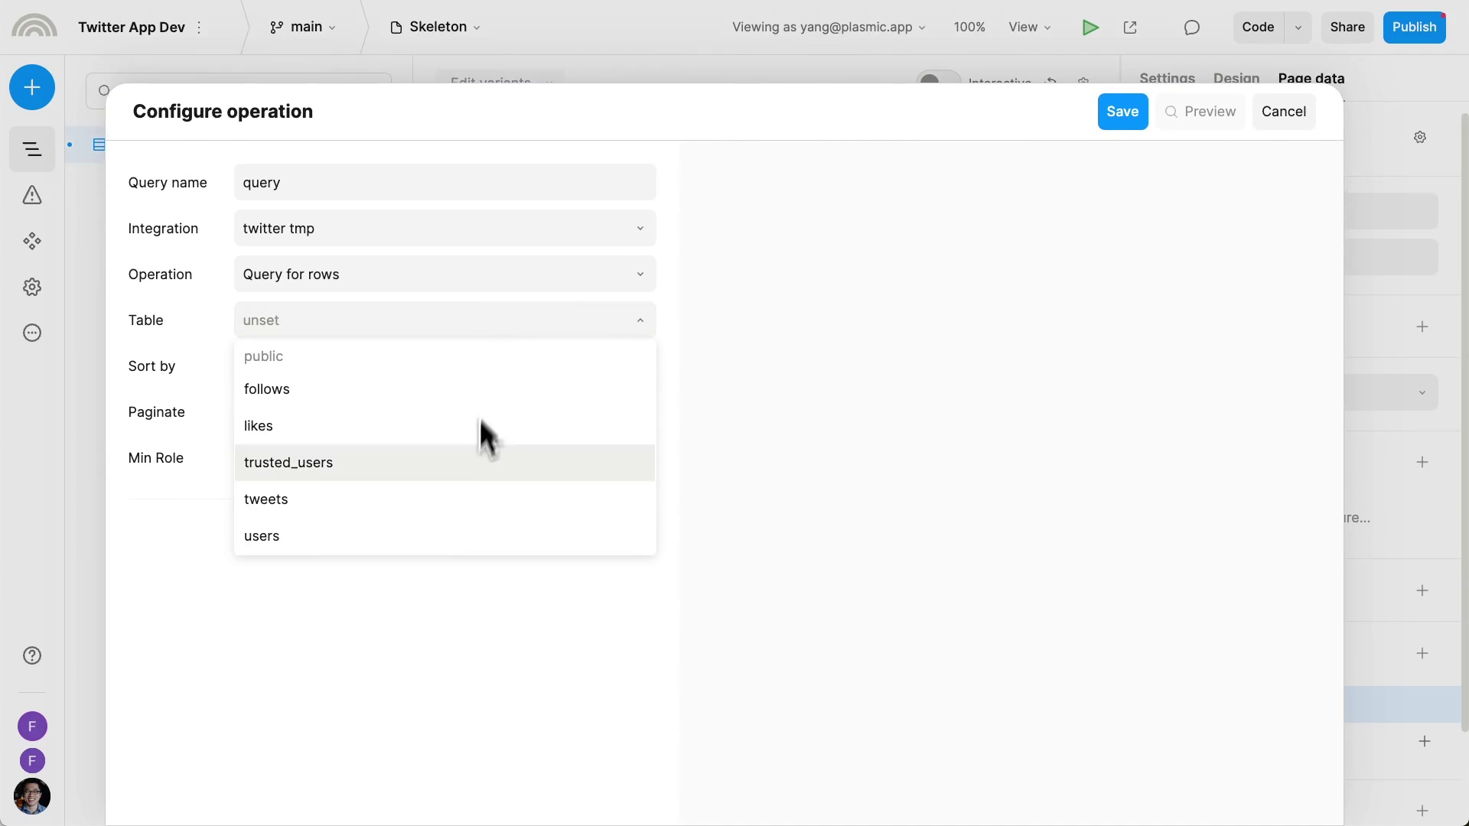
click(468, 498)
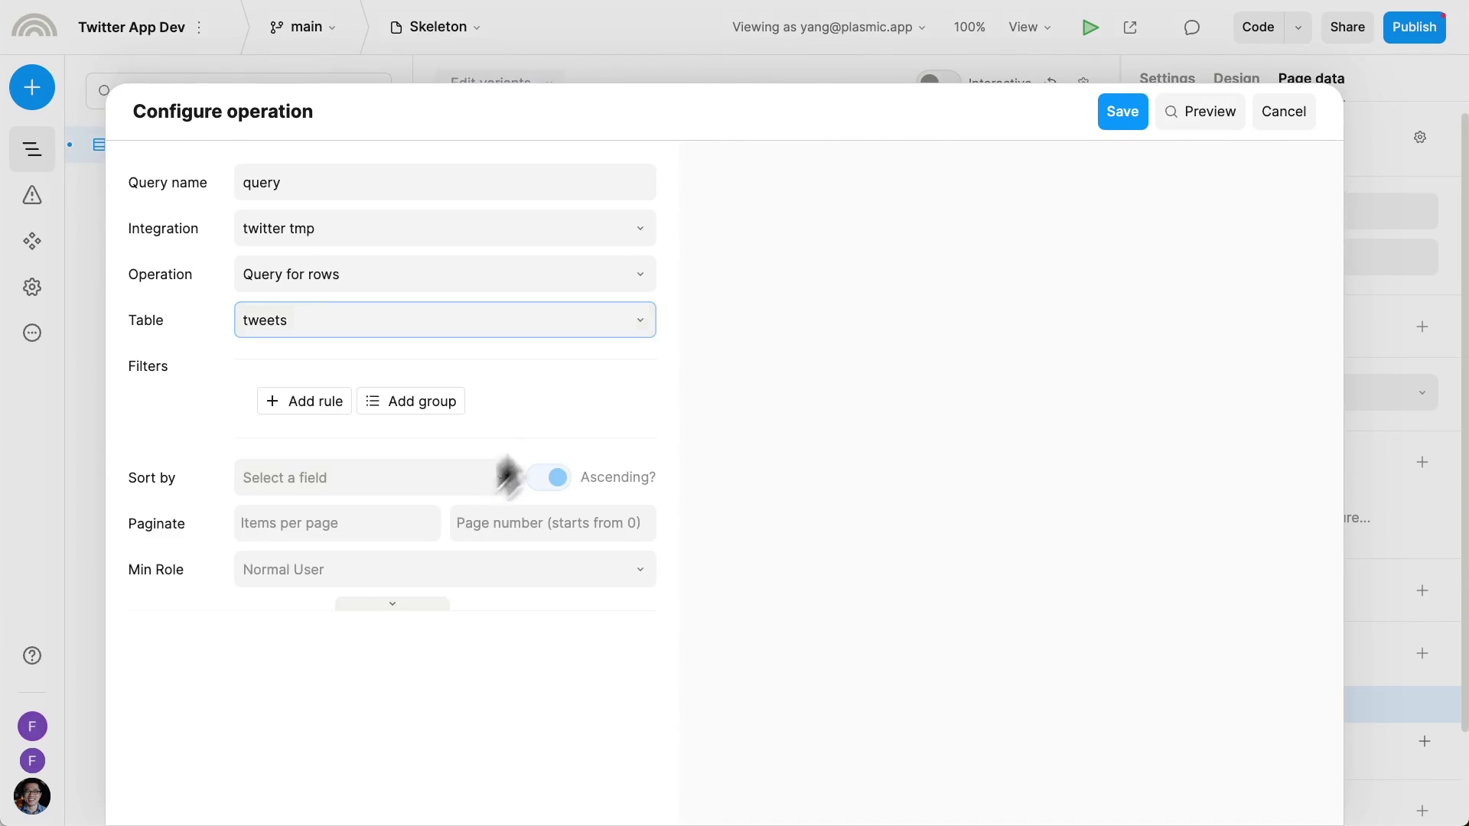
click(1194, 115)
click(303, 401)
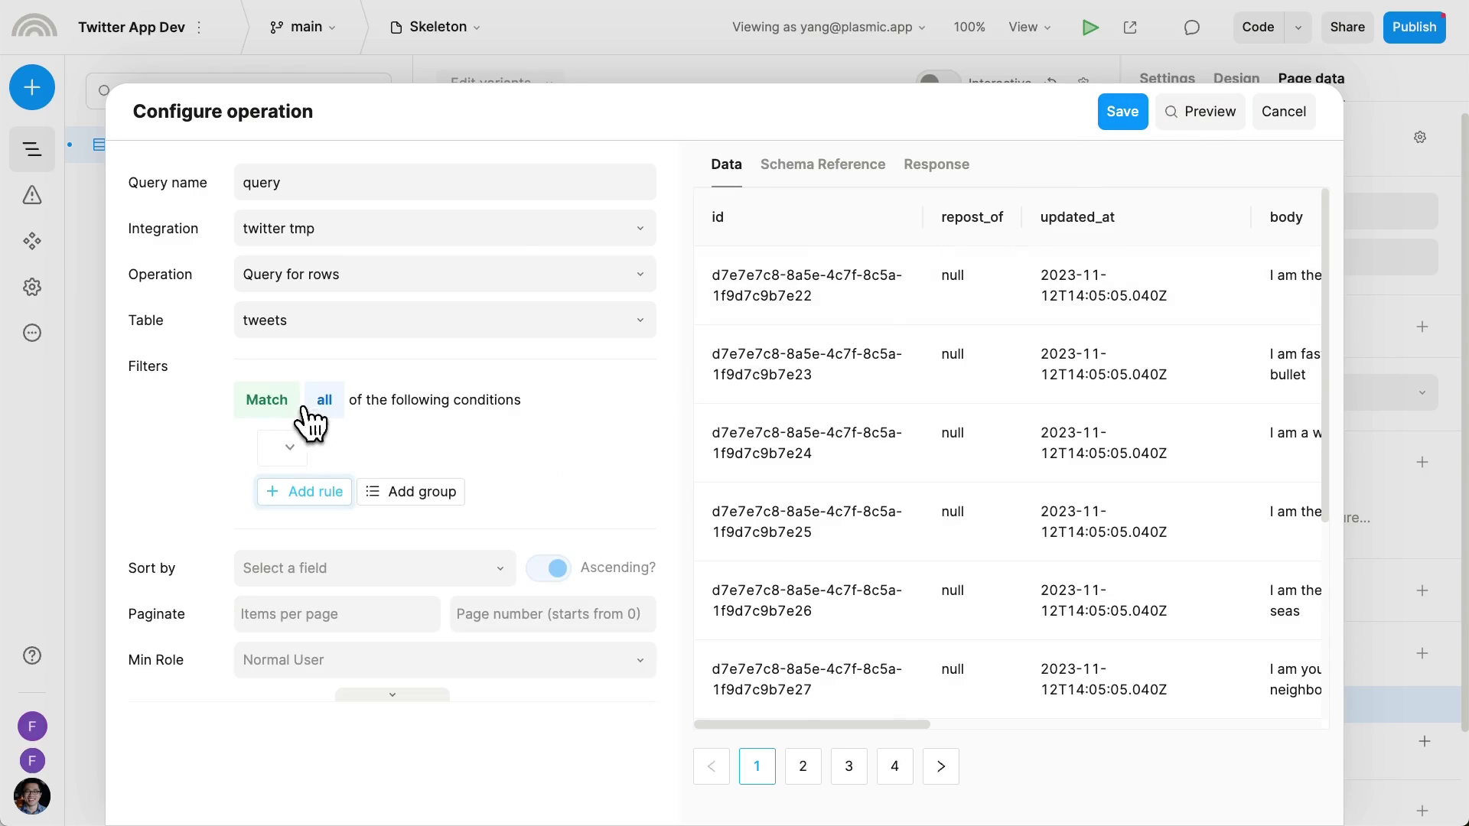
click(284, 453)
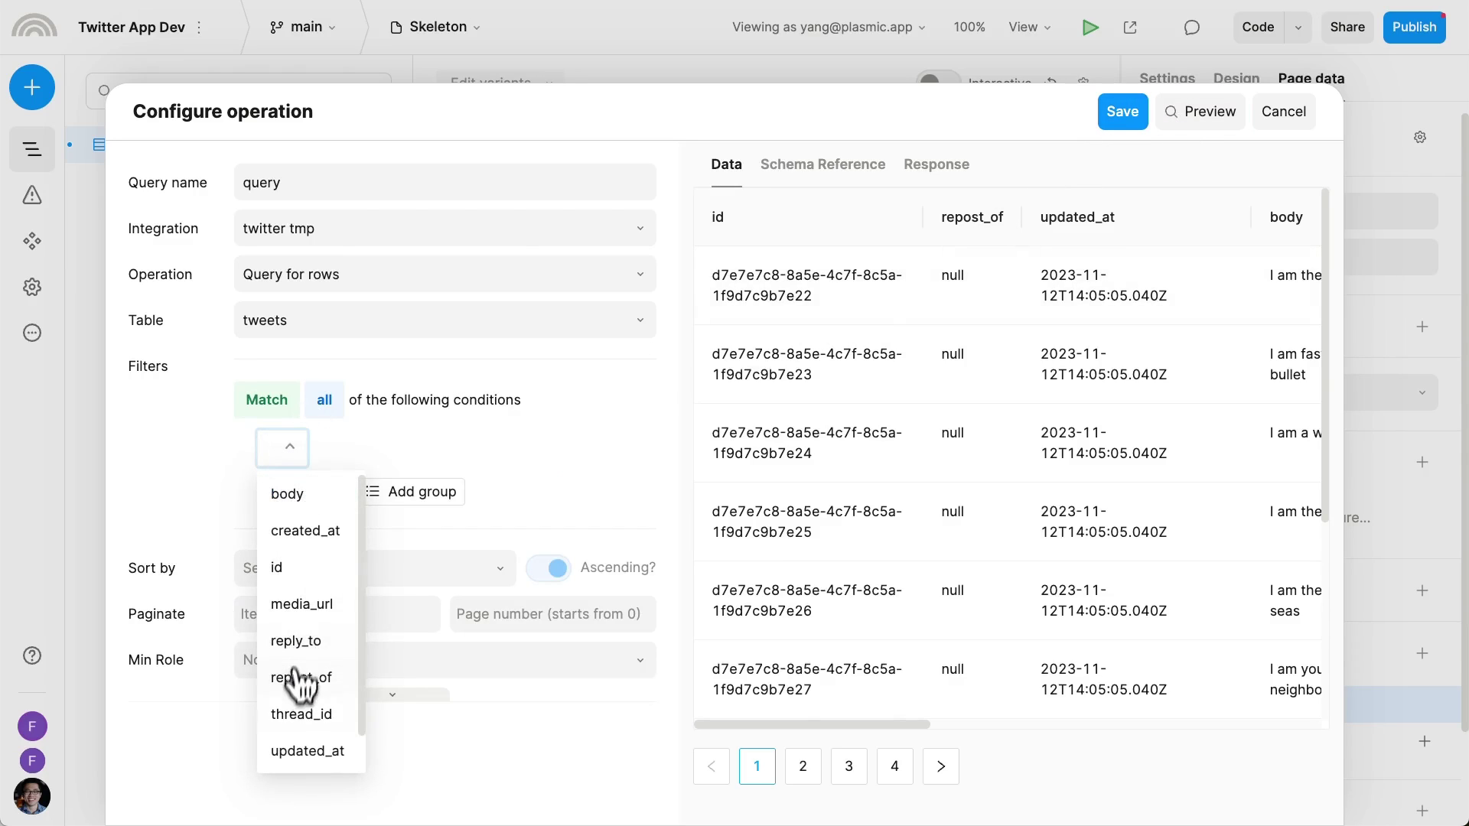
scroll(291, 726, down, 1)
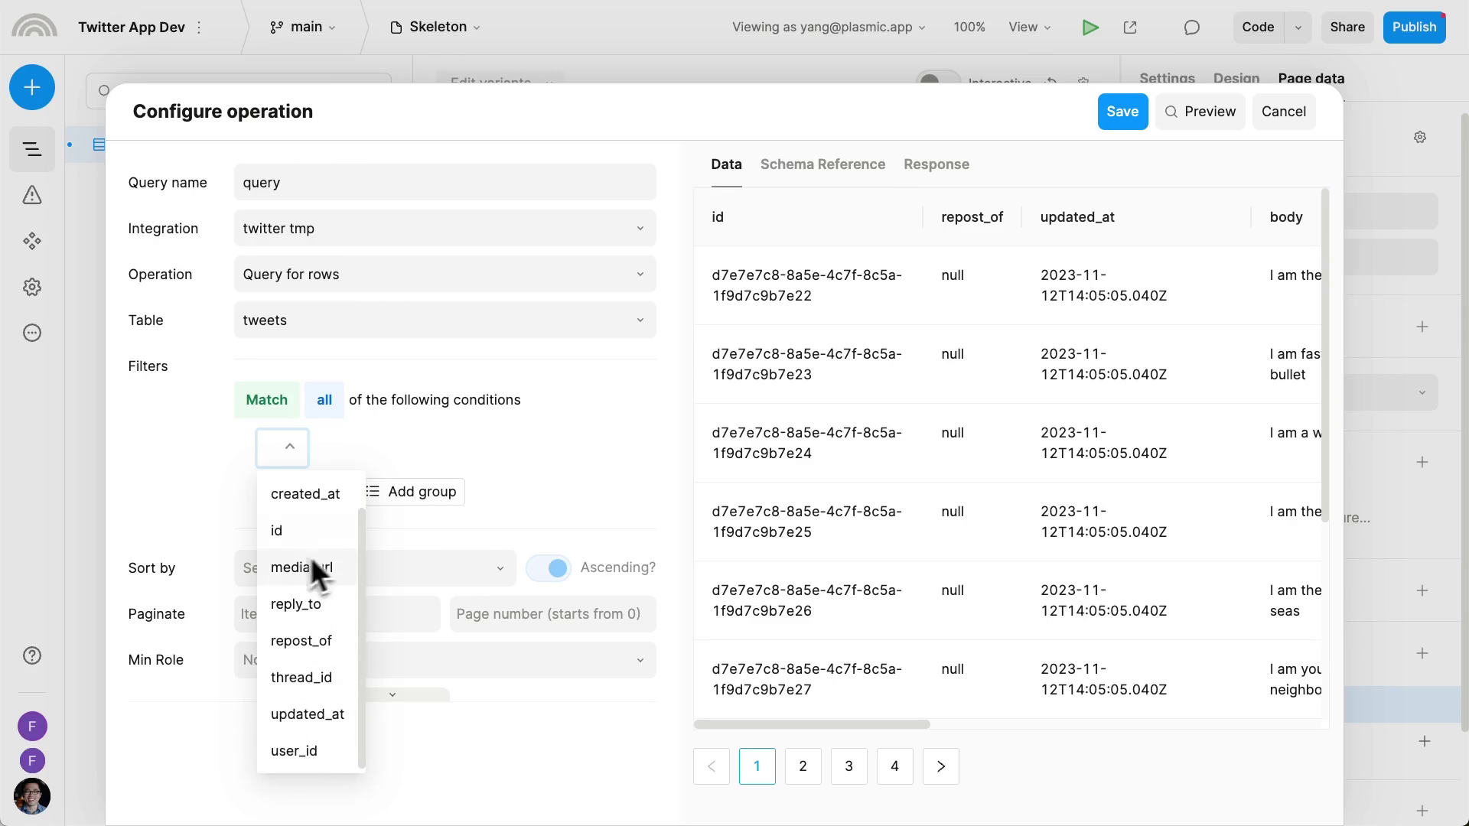
click(839, 448)
- Switch the query to a custom SQL fetch of followed users' tweets and save it
click(563, 289)
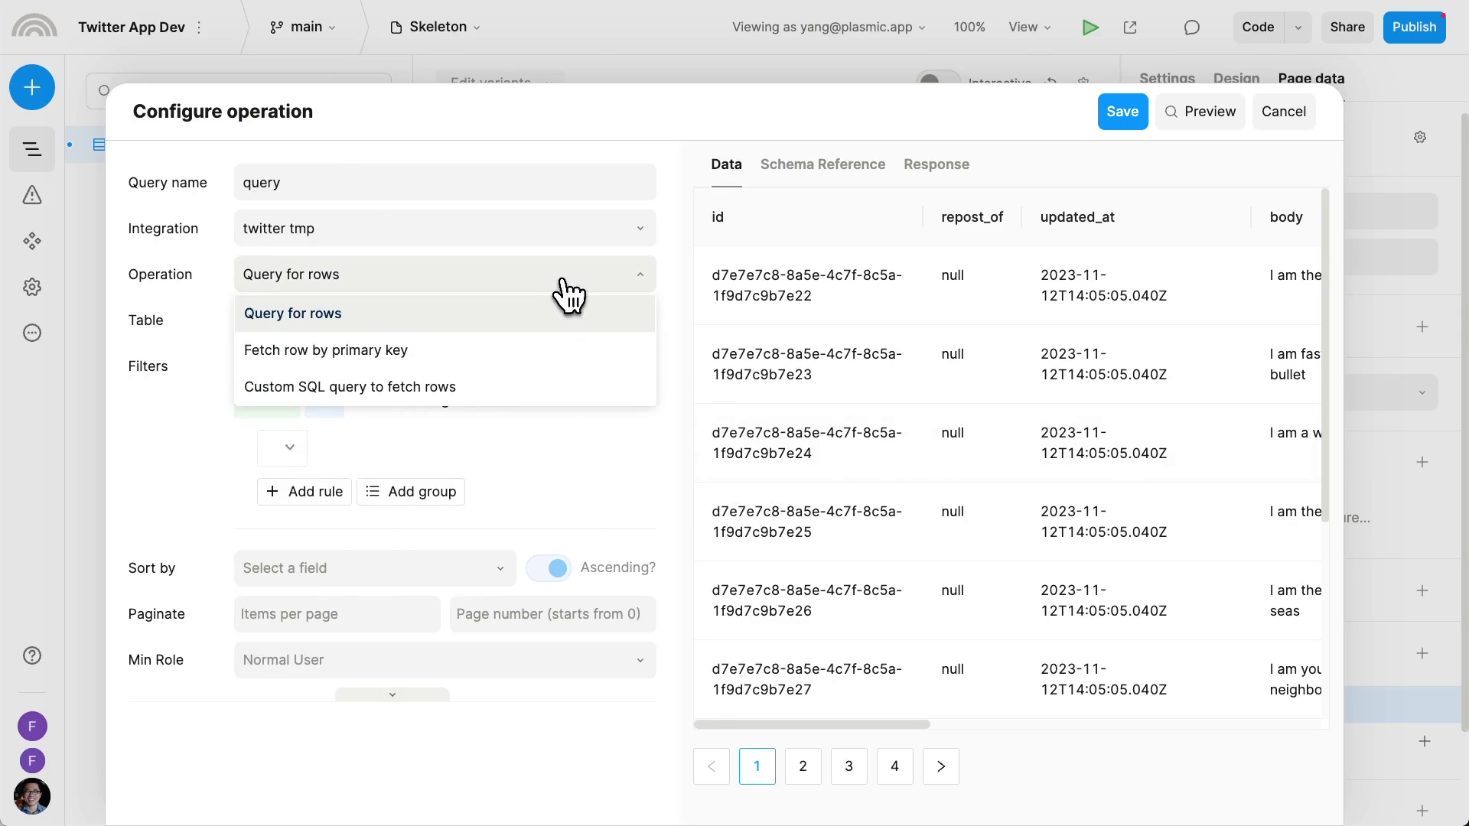
click(549, 382)
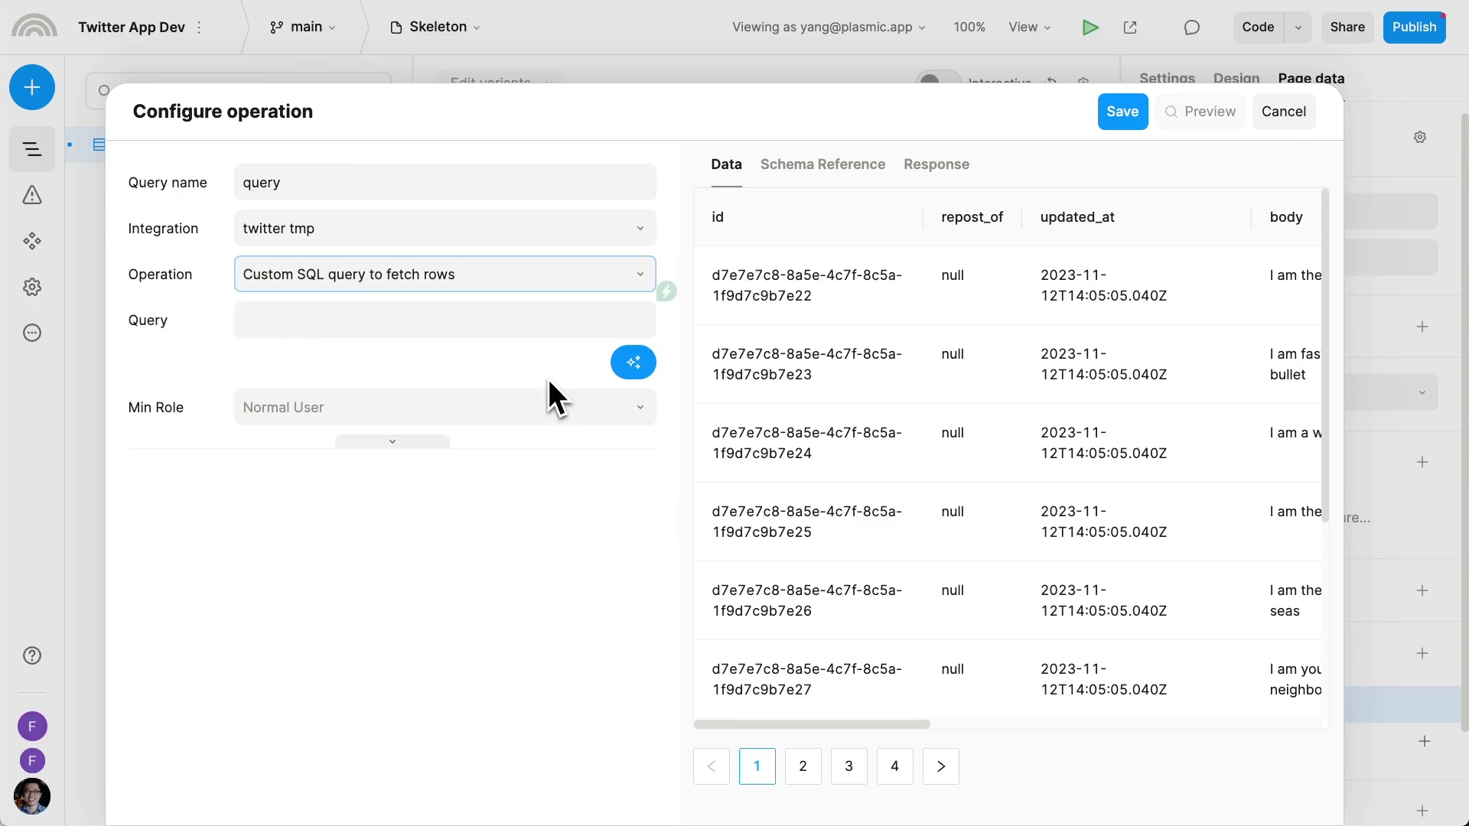
click(426, 327)
text(select * from tweet_details where exists( select 1 from follows where followee_id = user_id and follower_id = currentUser ▸ customProperties ▸ id ) order by created_at desc;)
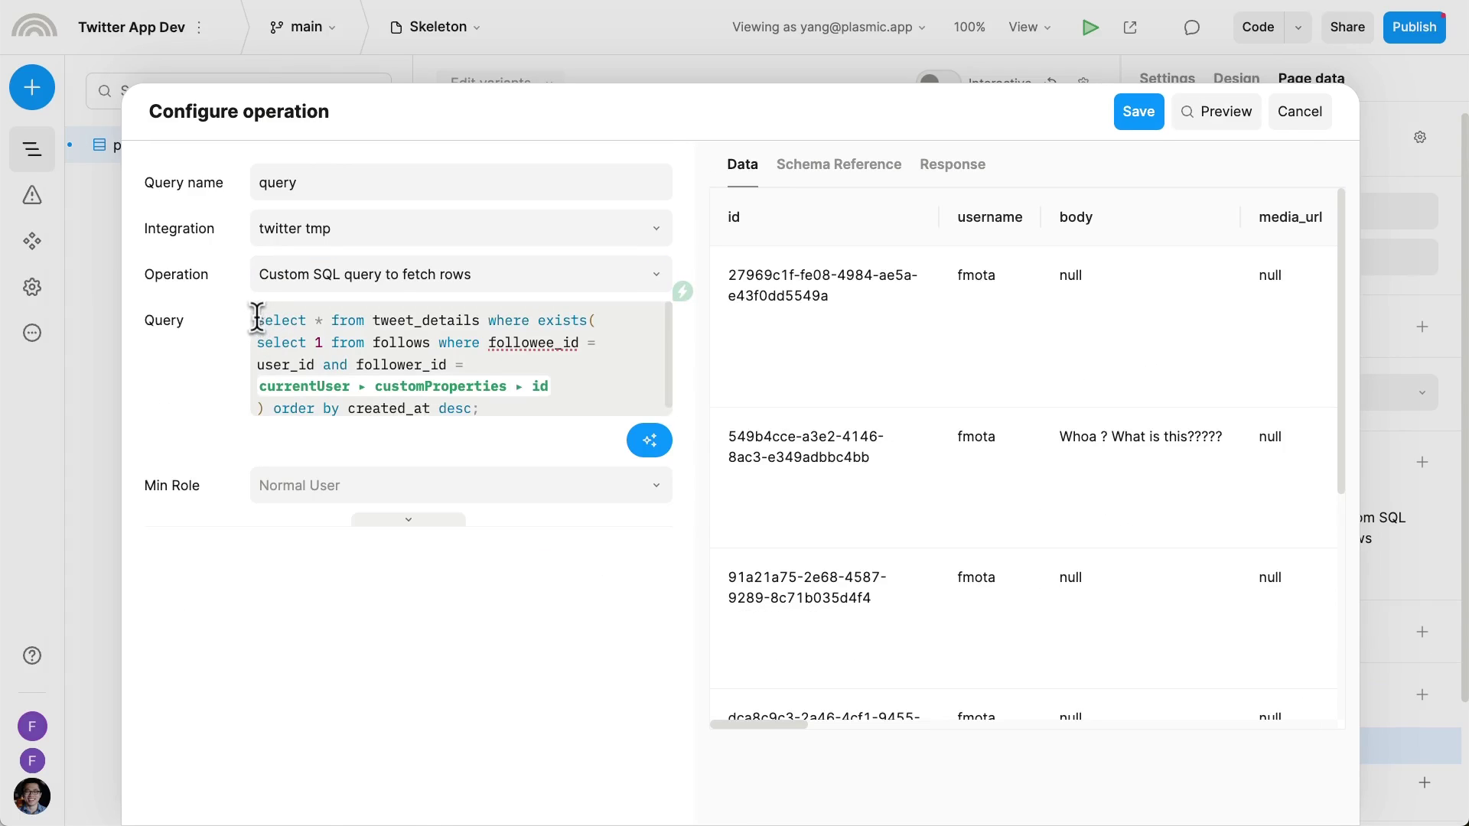
drag(258, 320, 487, 404)
click(515, 413)
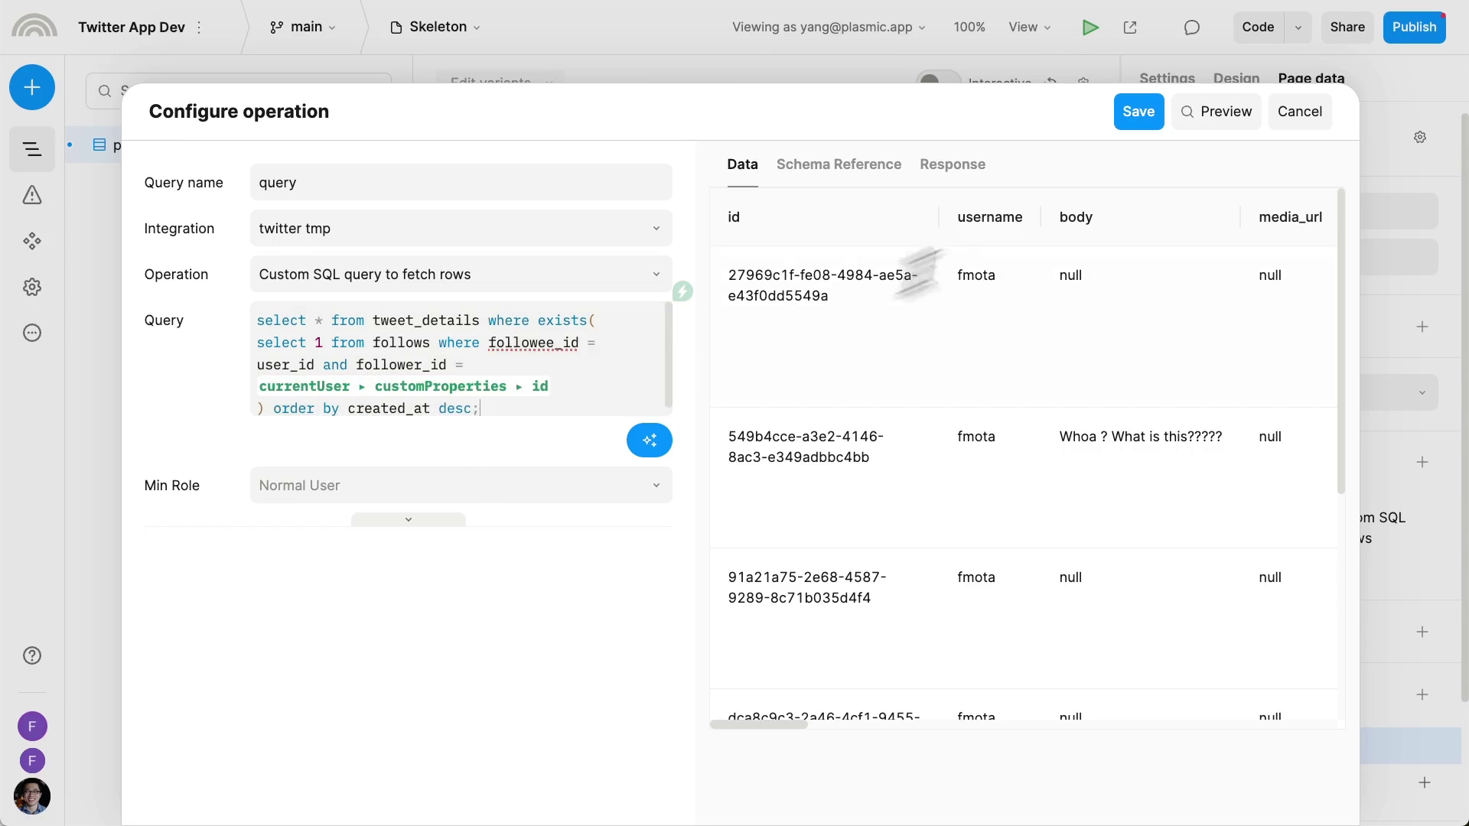
click(1162, 121)
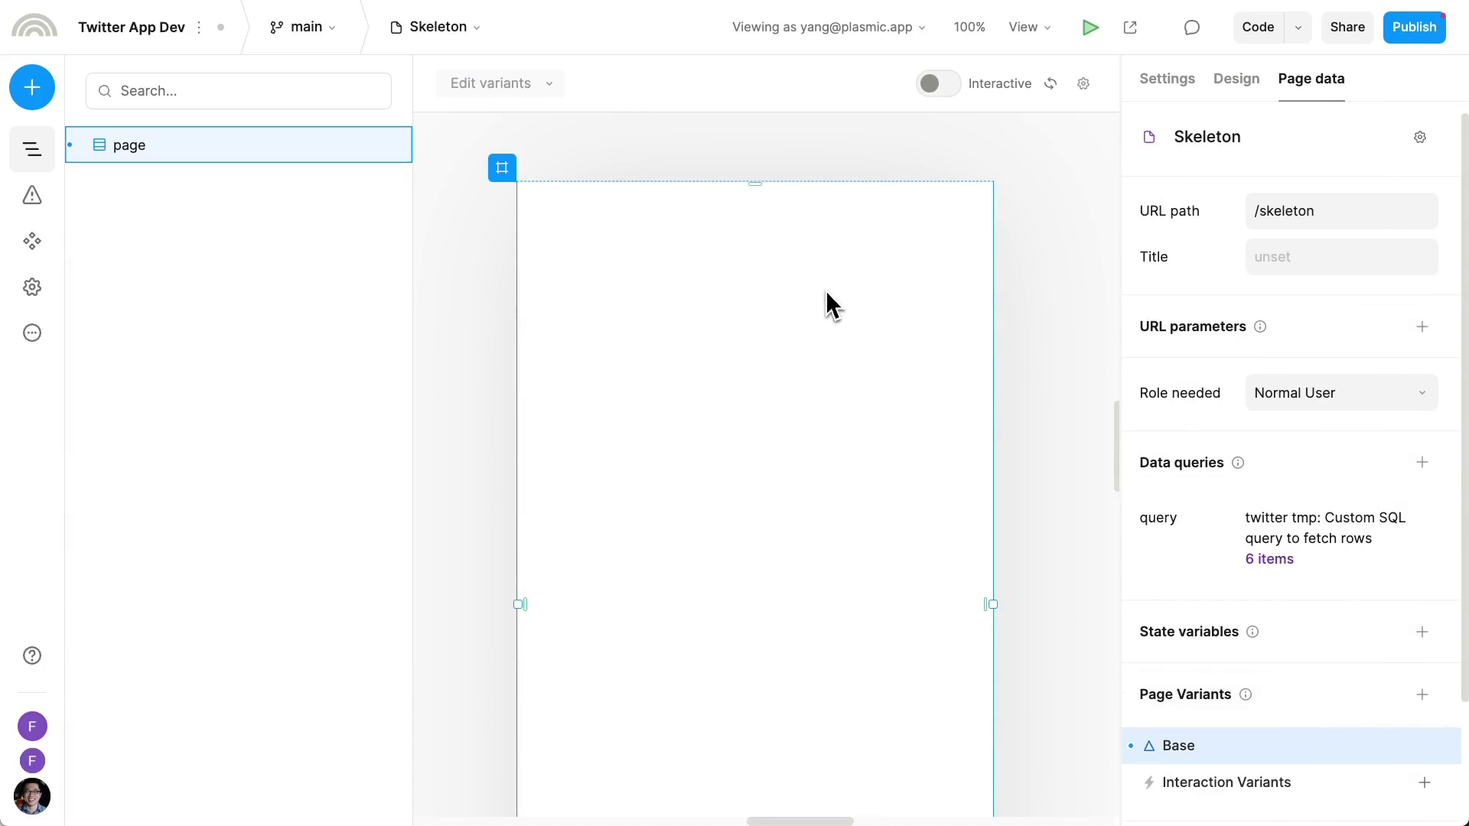
- Insert a vertical stack containing a 'Human name' text
text(q)
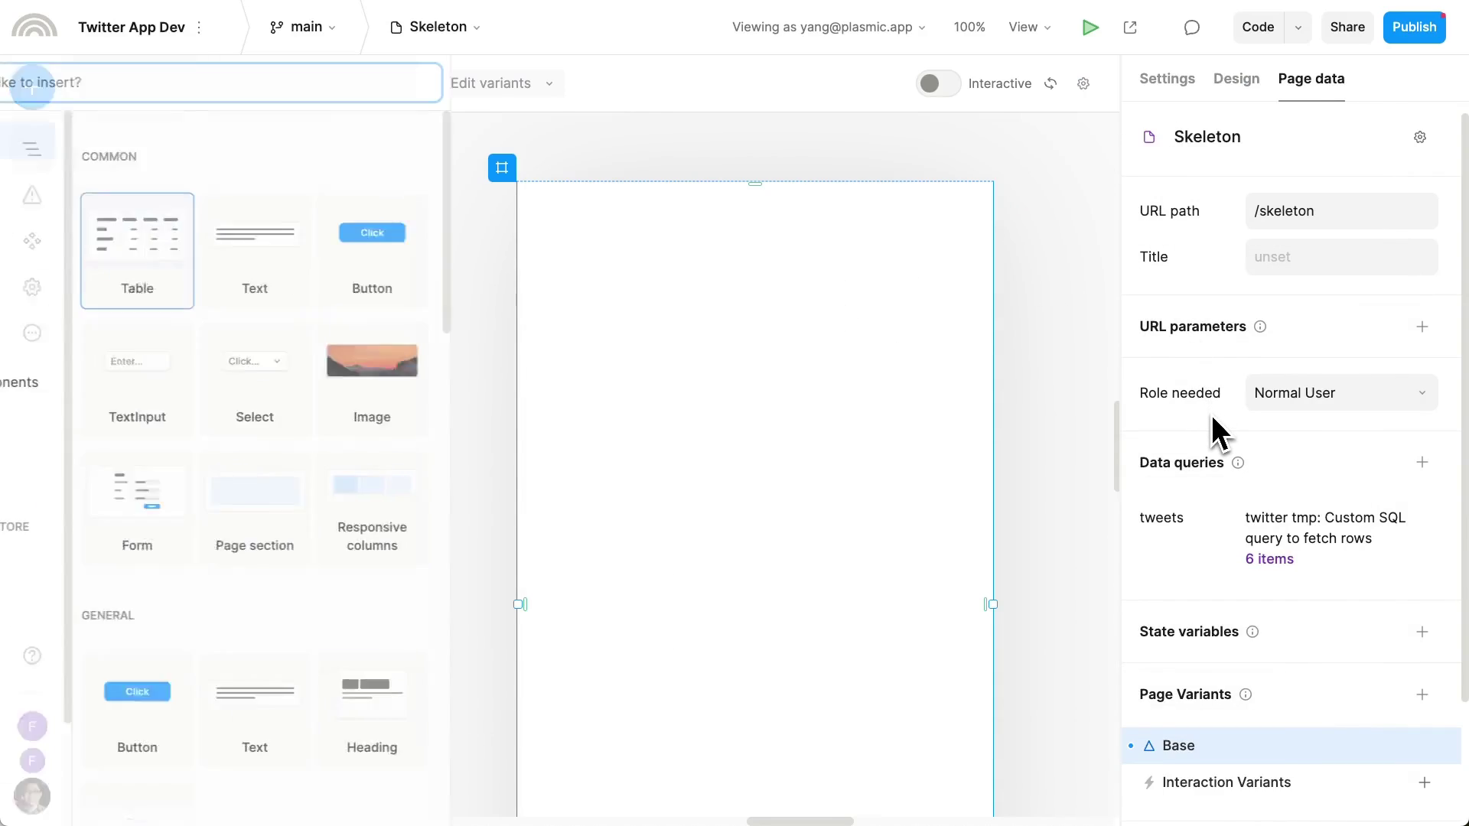
text(vertical)
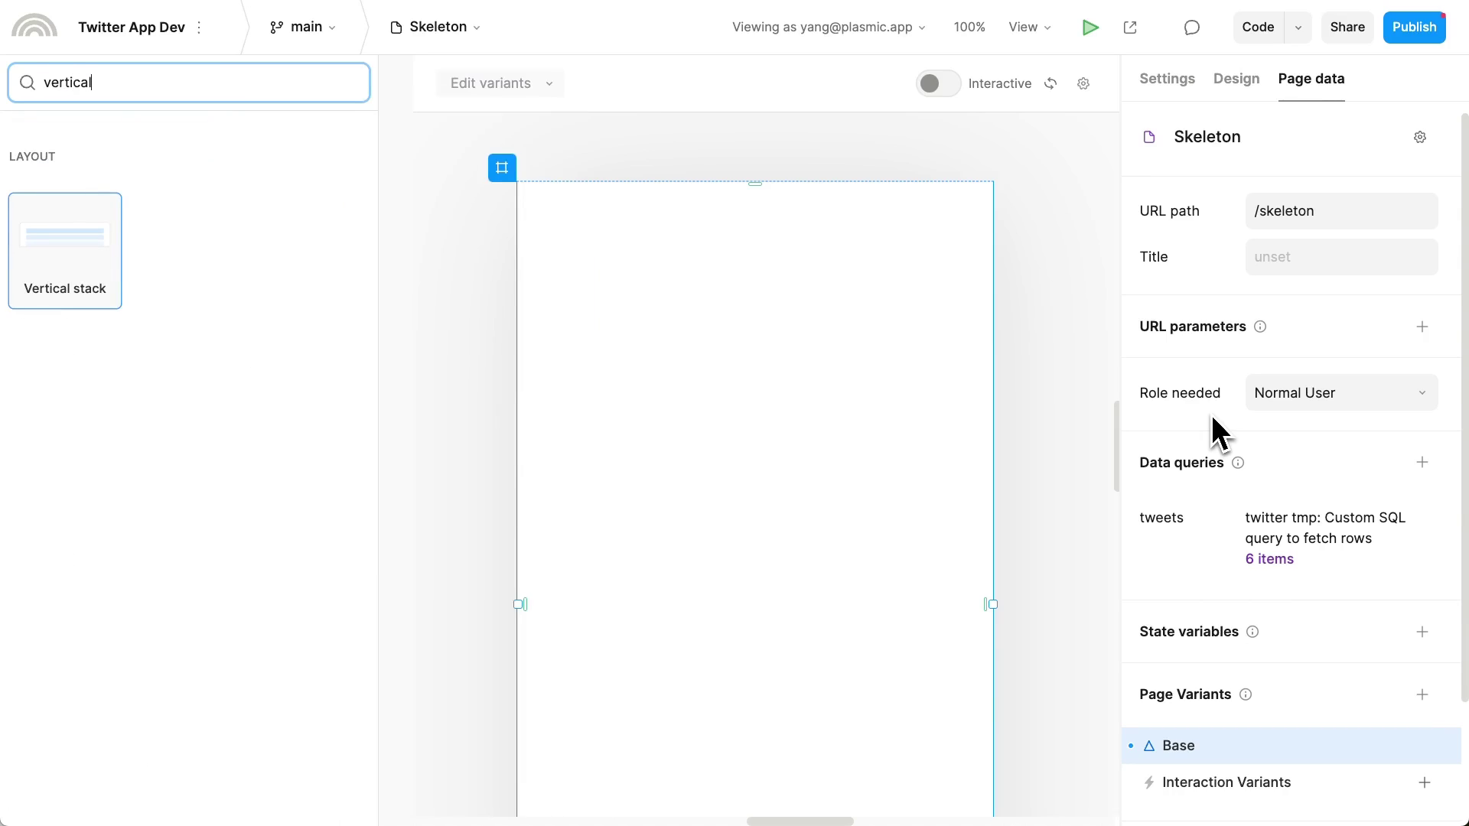
key(Return)
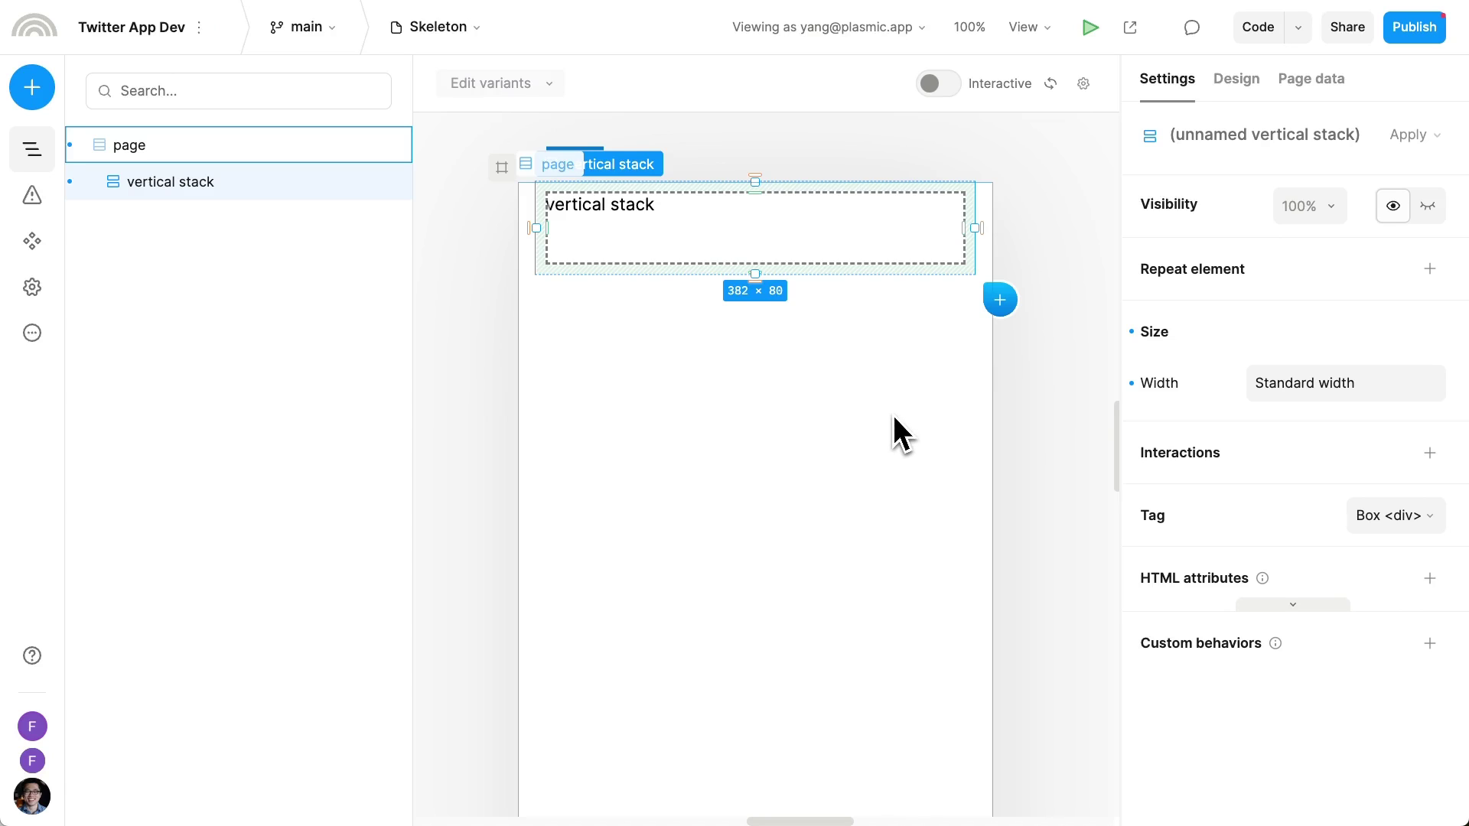
text(q)
text(text)
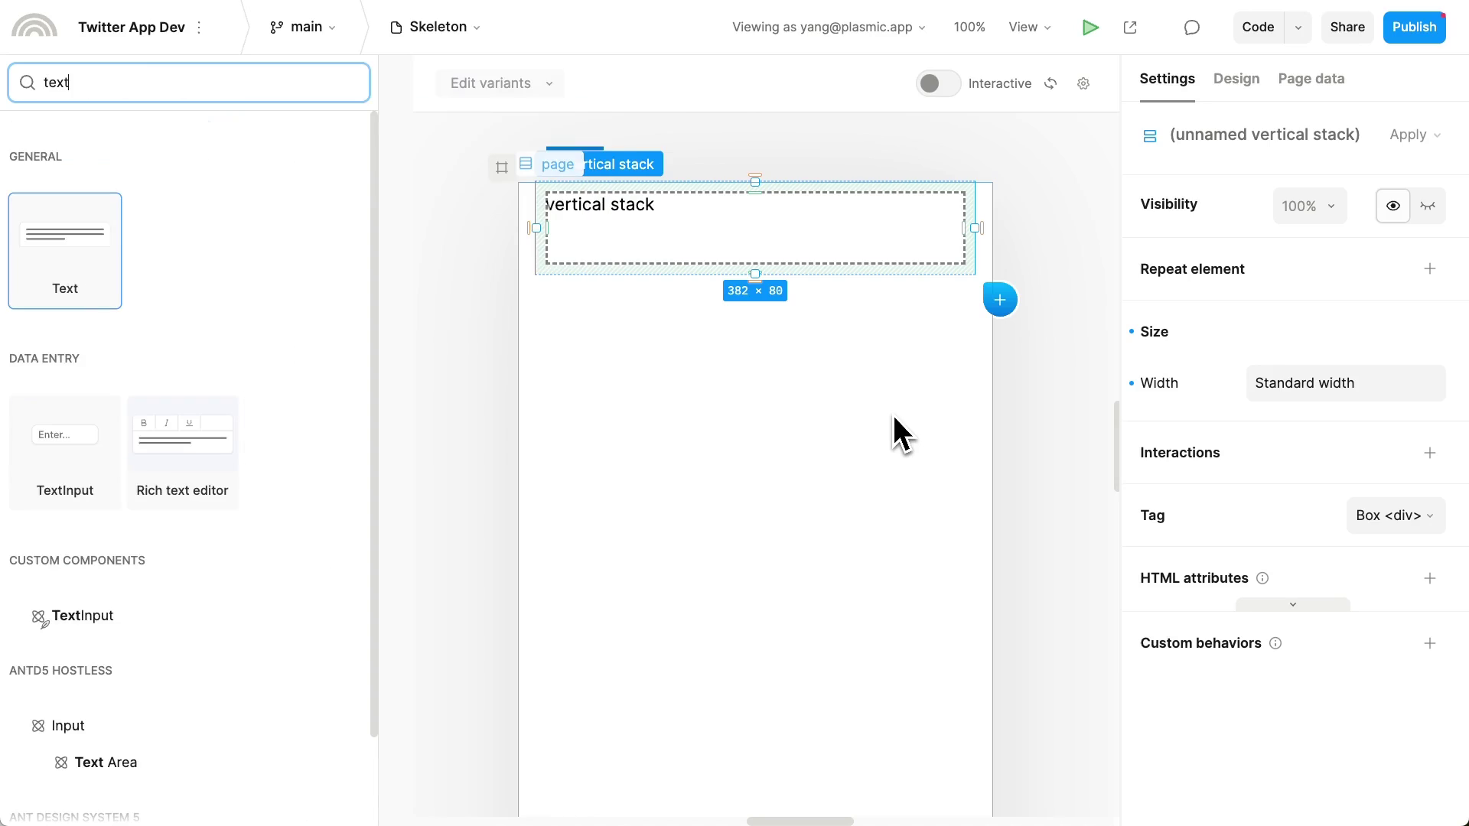
key(Return)
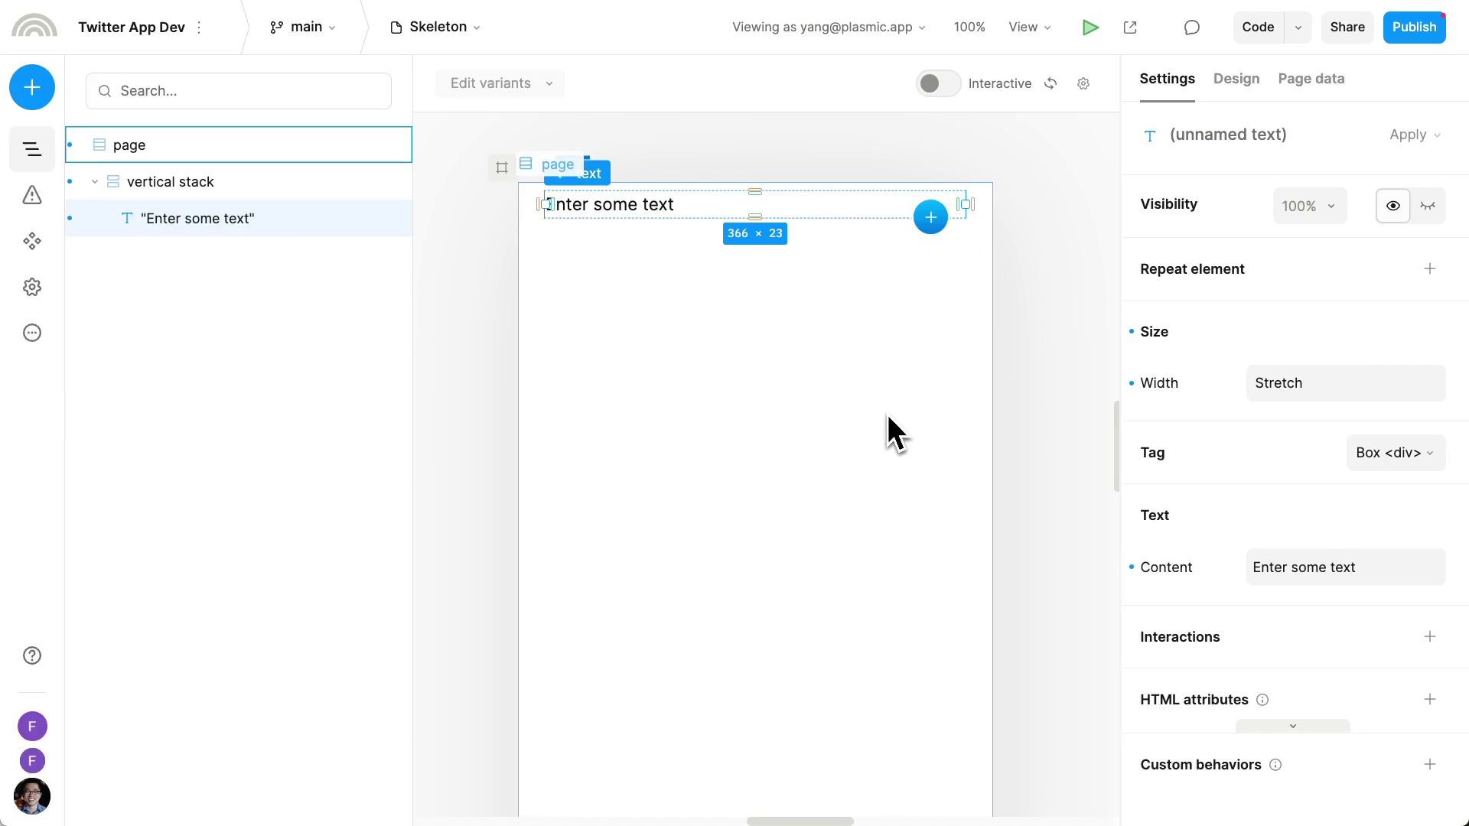
key(Return)
text(Human name)
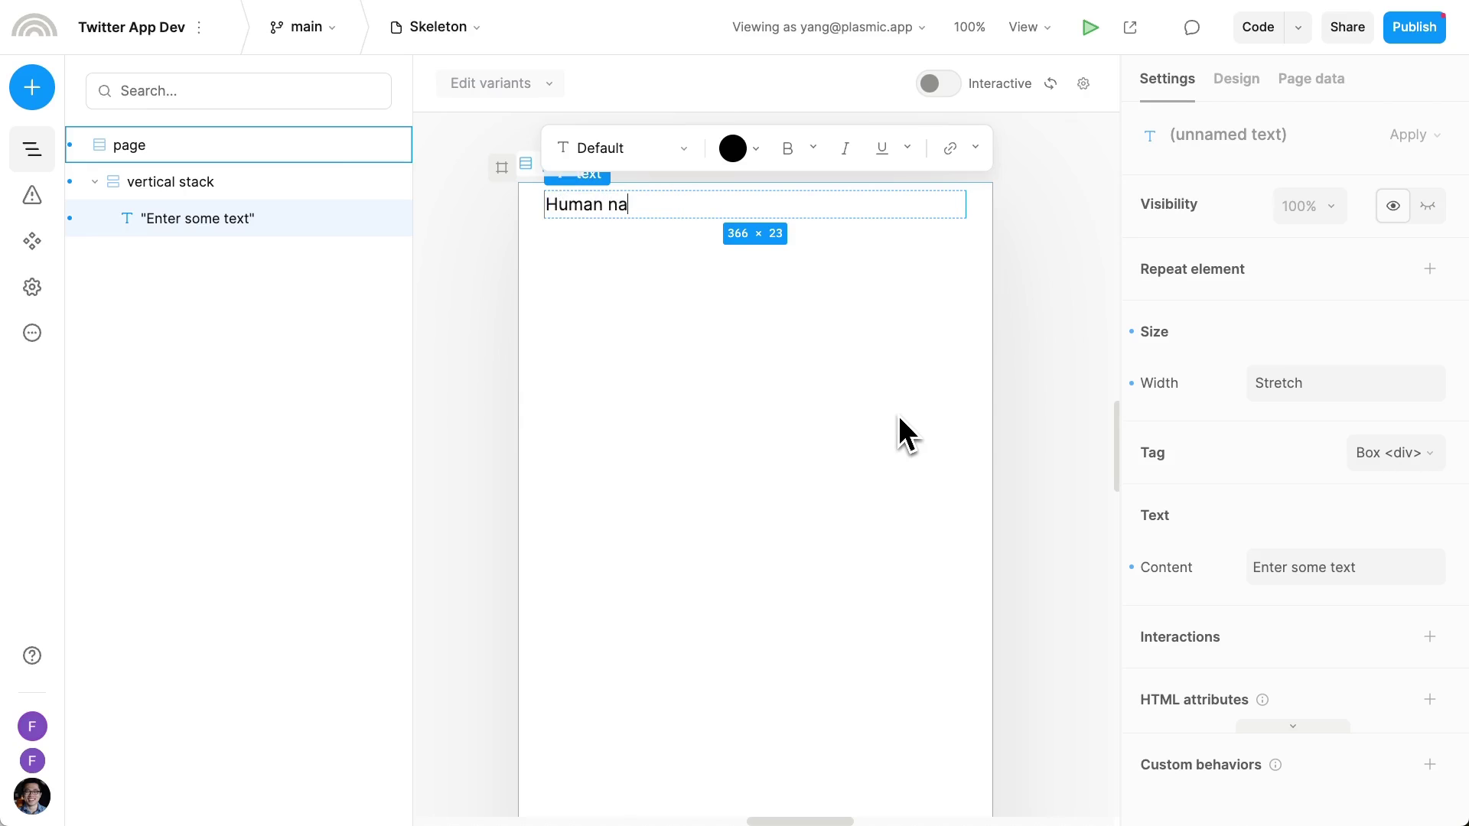
key(Escape)
- Duplicate the text twice, renaming the copies 'username' and 'Body of the tweet'
key(ctrl+d)
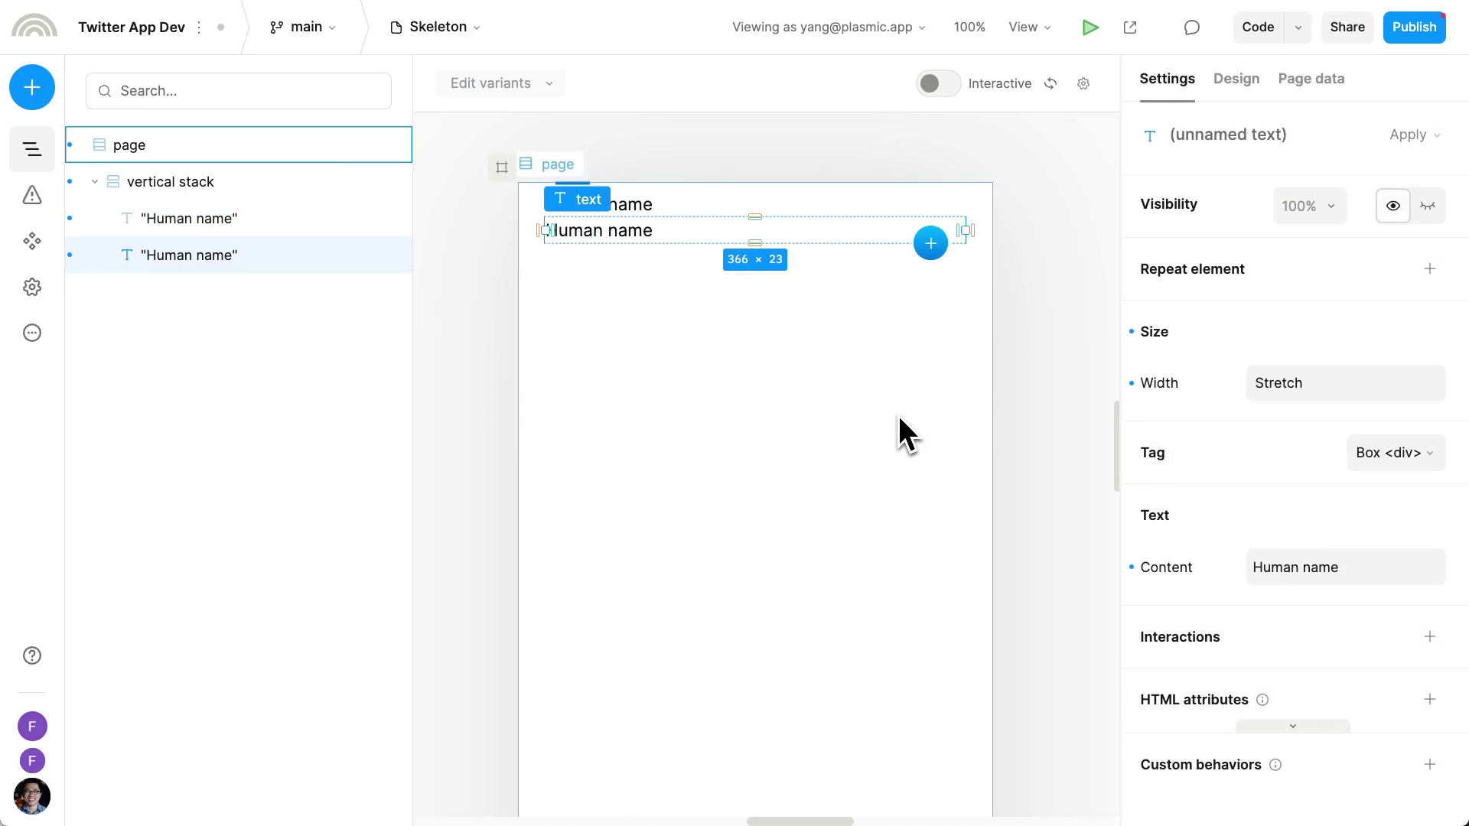
key(Return)
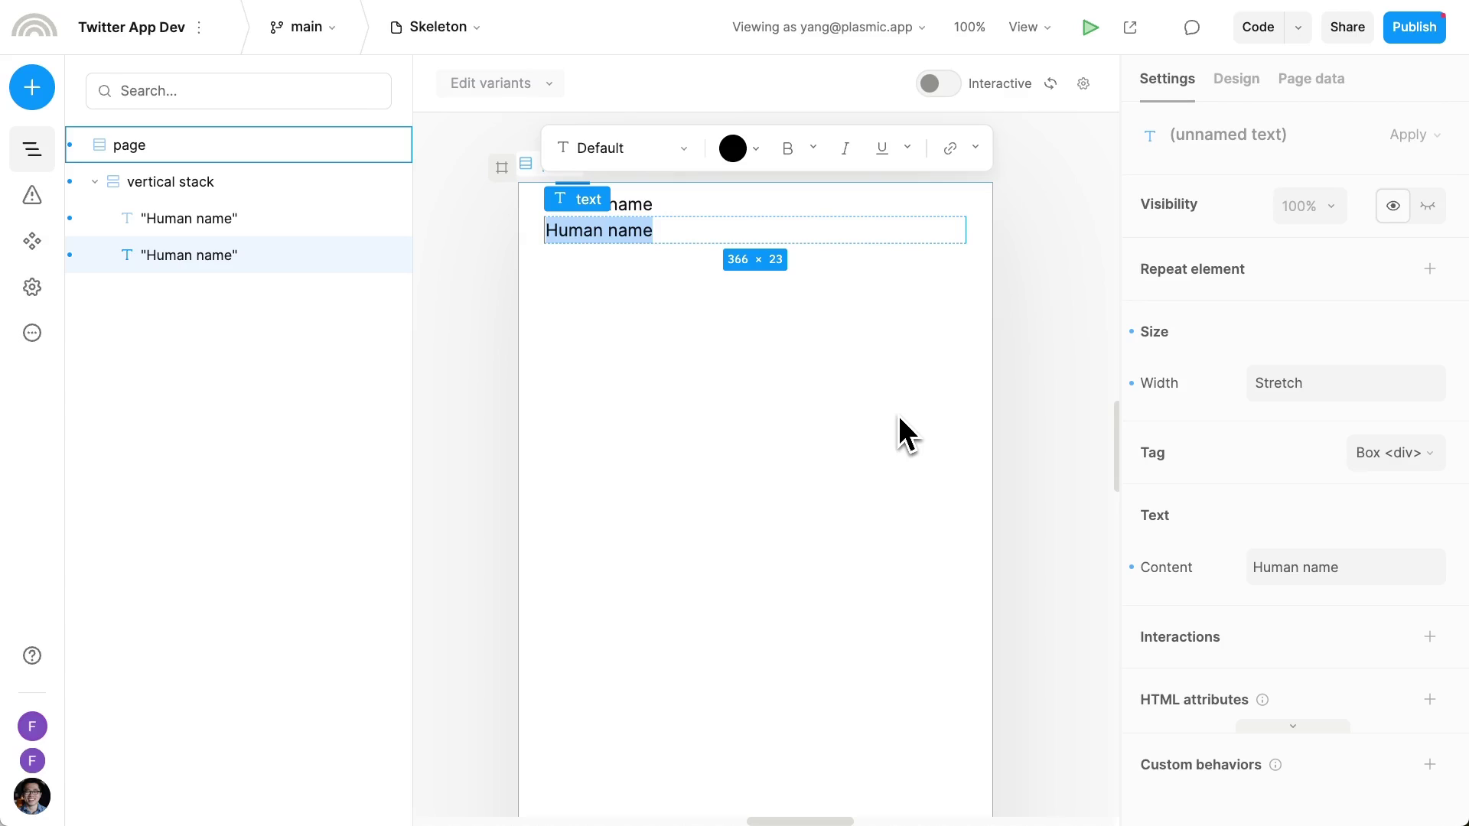
text(userane)
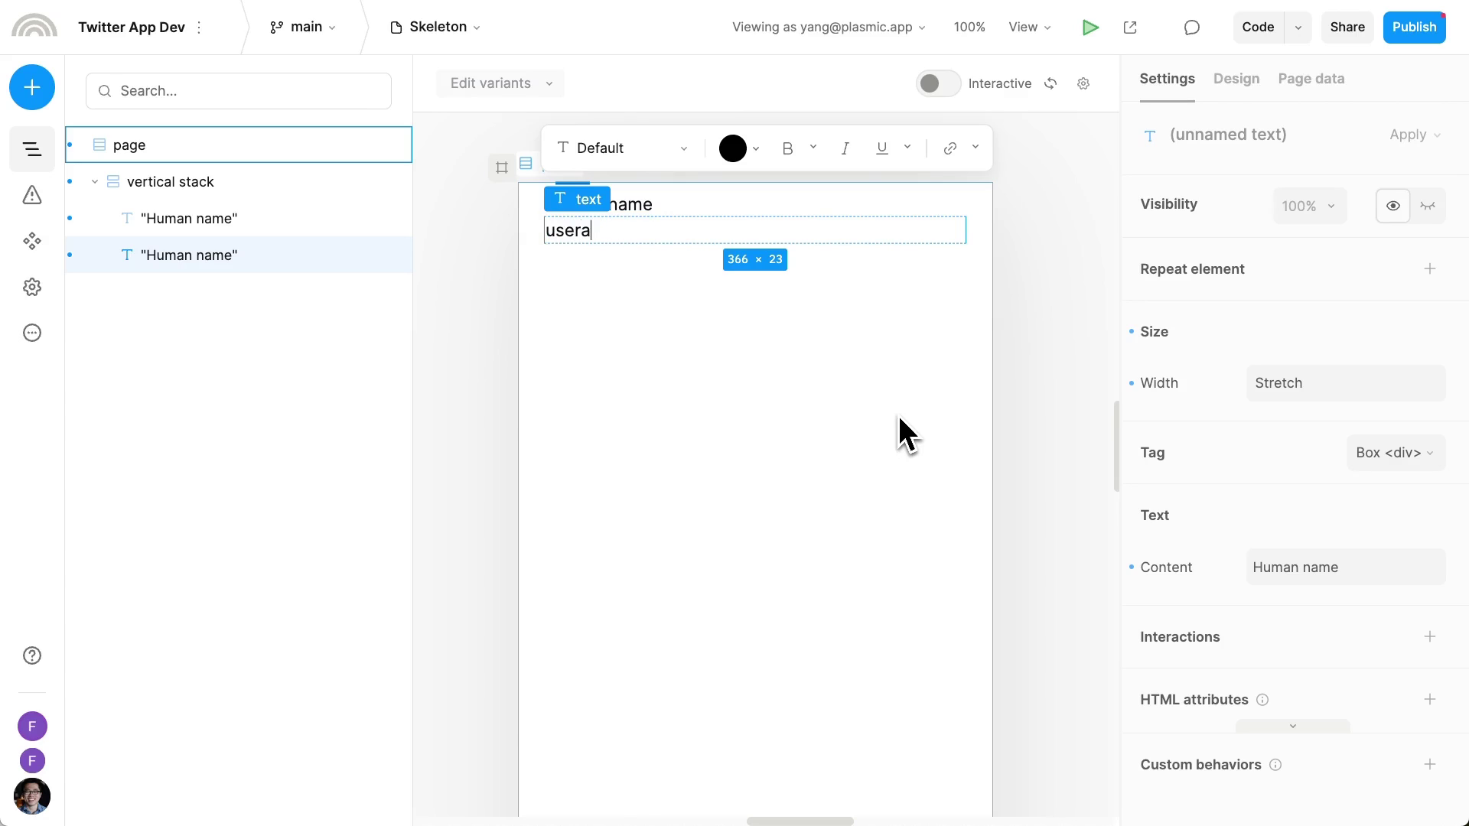
key(BackSpace)
text(name)
key(Escape)
key(ctrl+d)
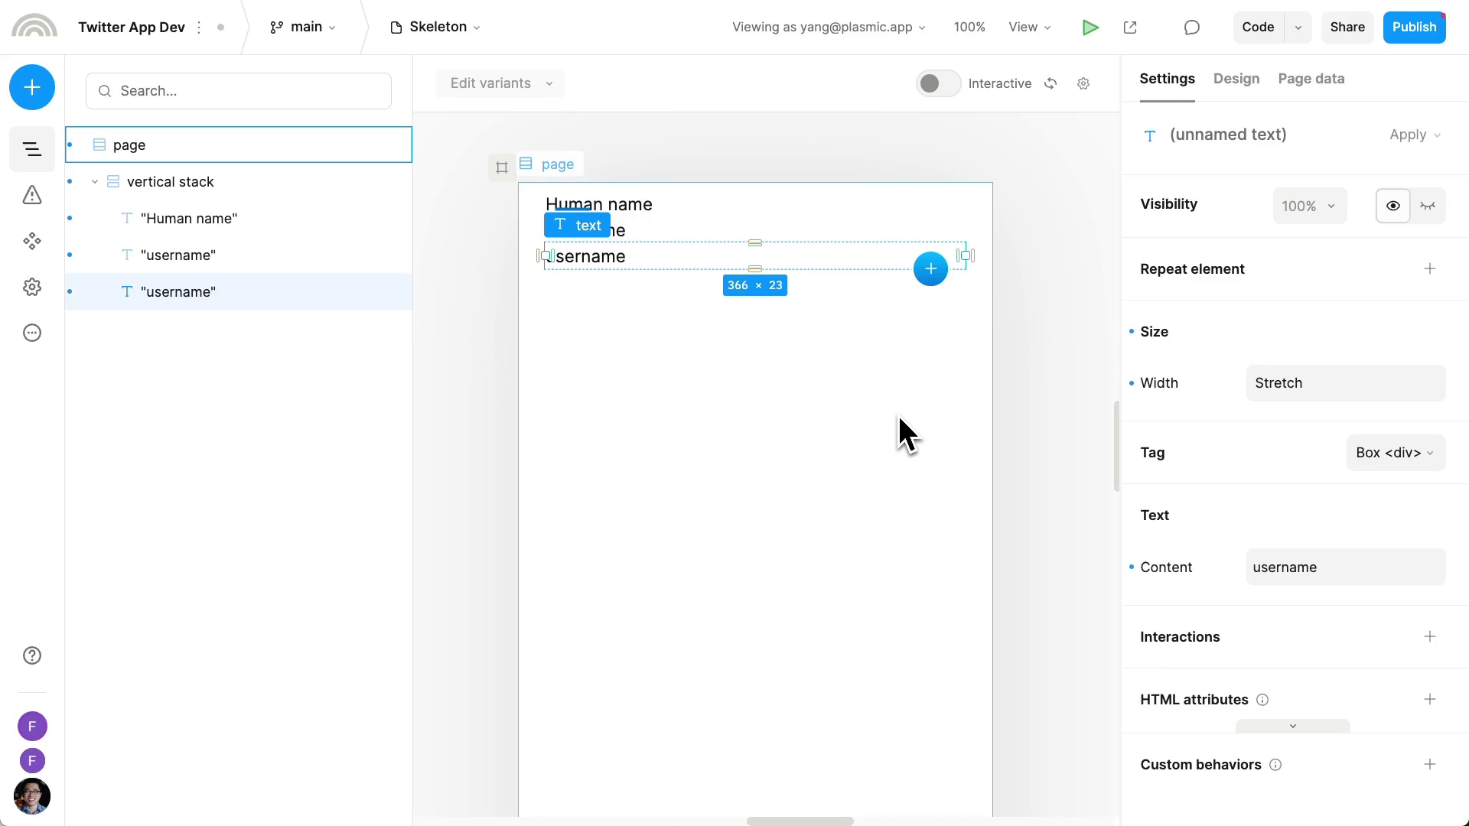
key(Return)
text(Body of the tweet)
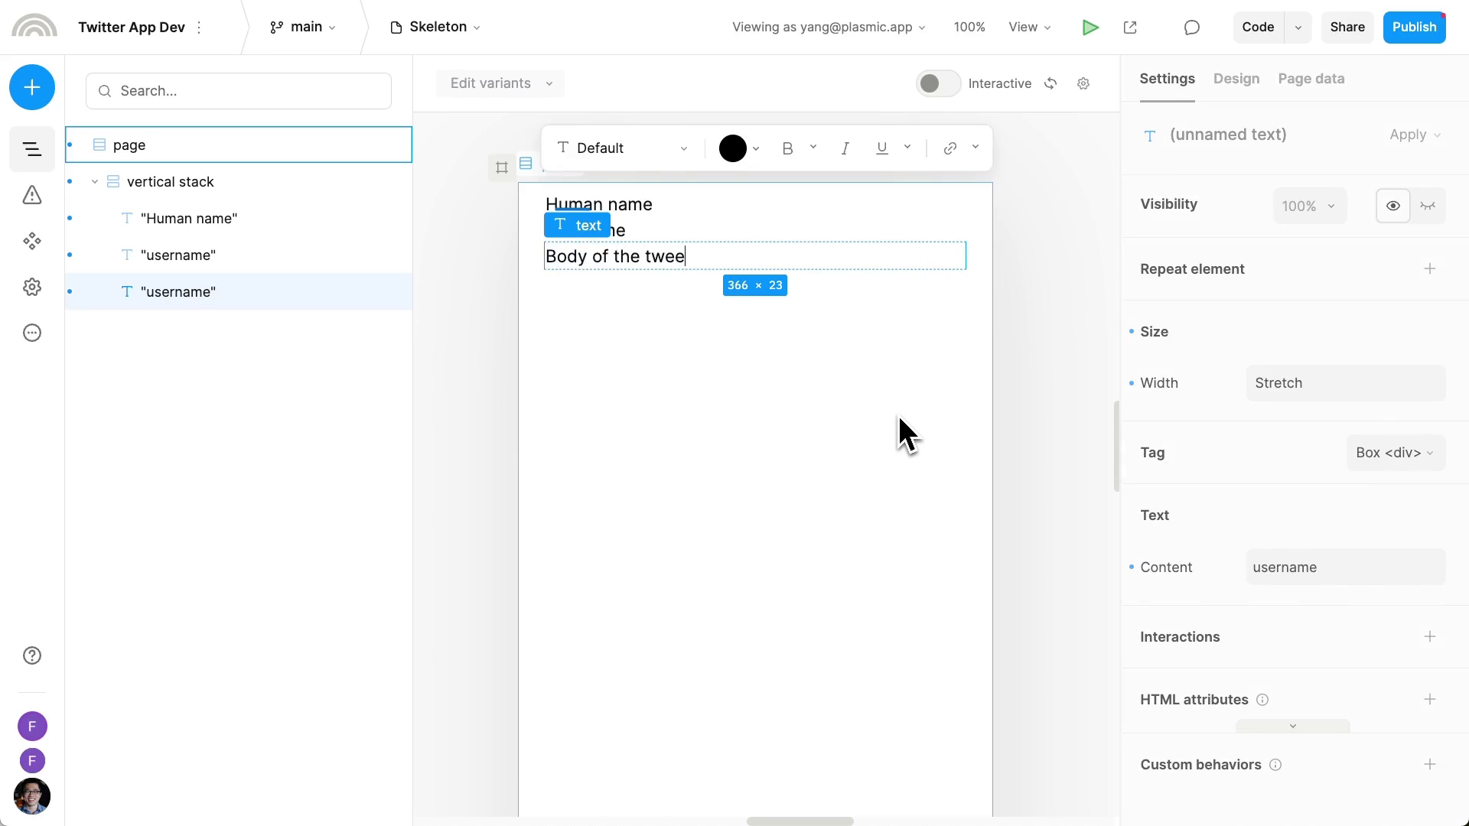
key(Escape)
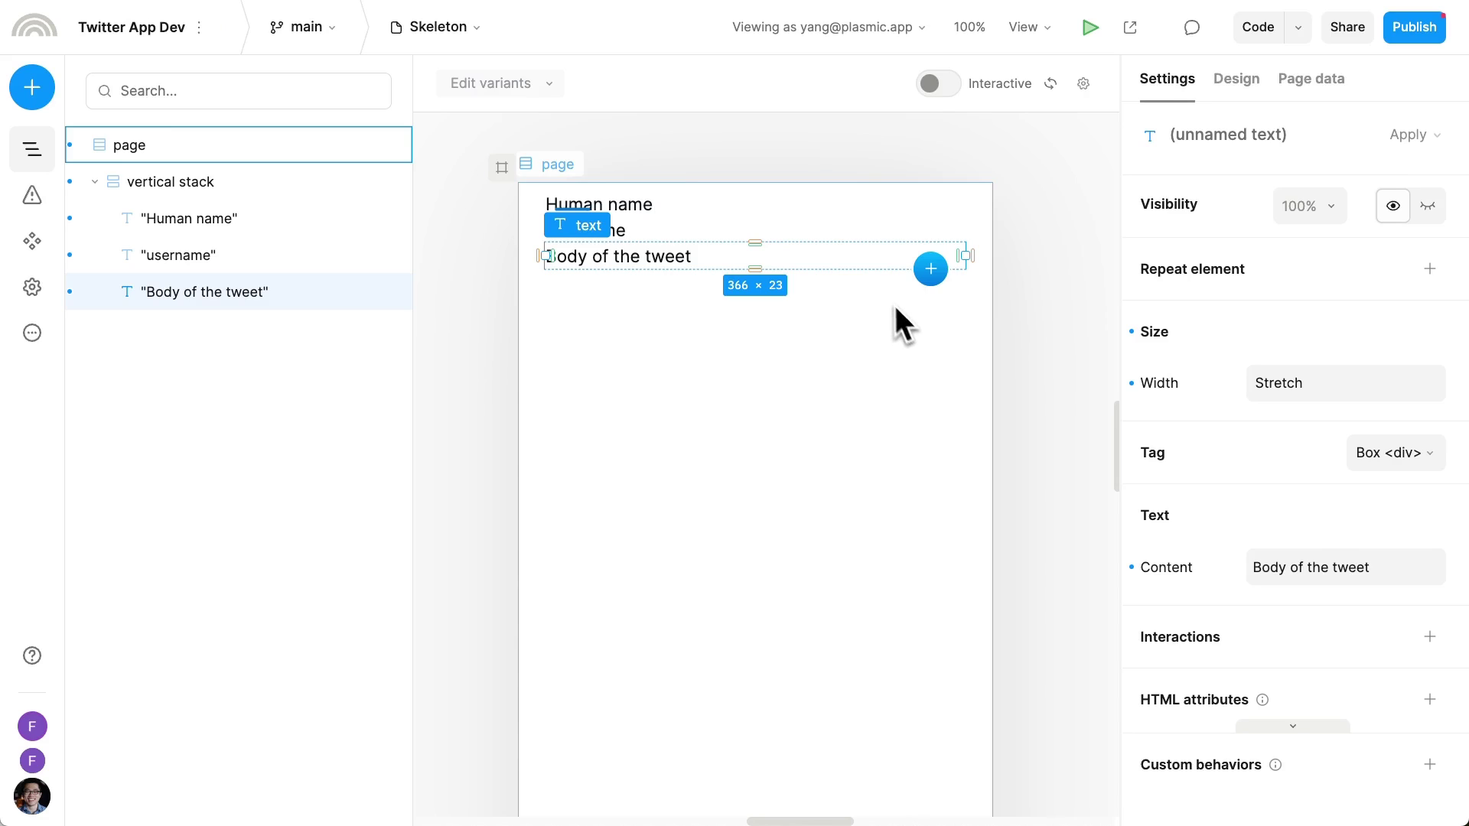
- Repeat the vertical stack over $queries.tweets.data, rendering six tweet cards
click(872, 278)
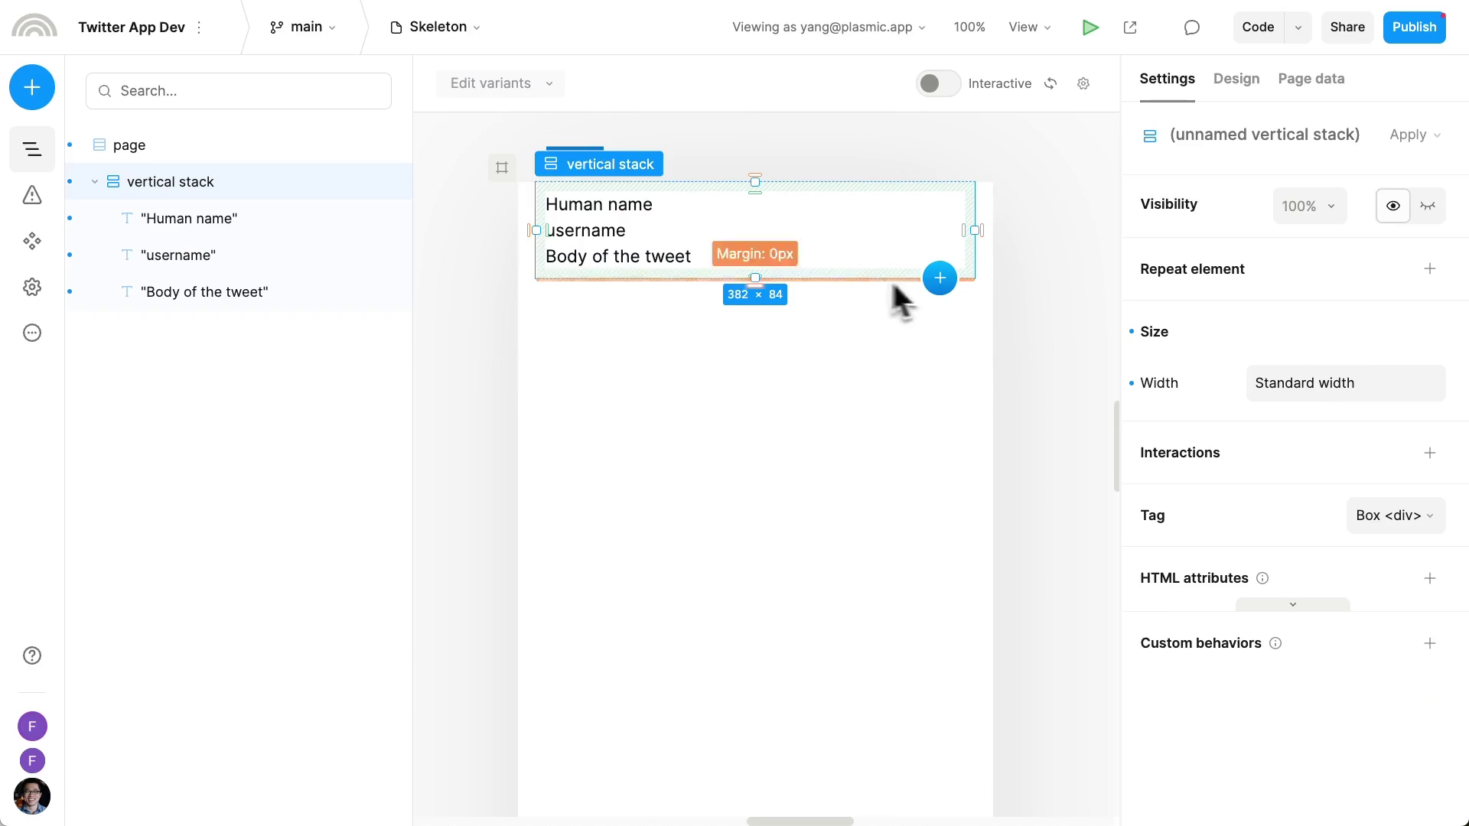
click(1430, 268)
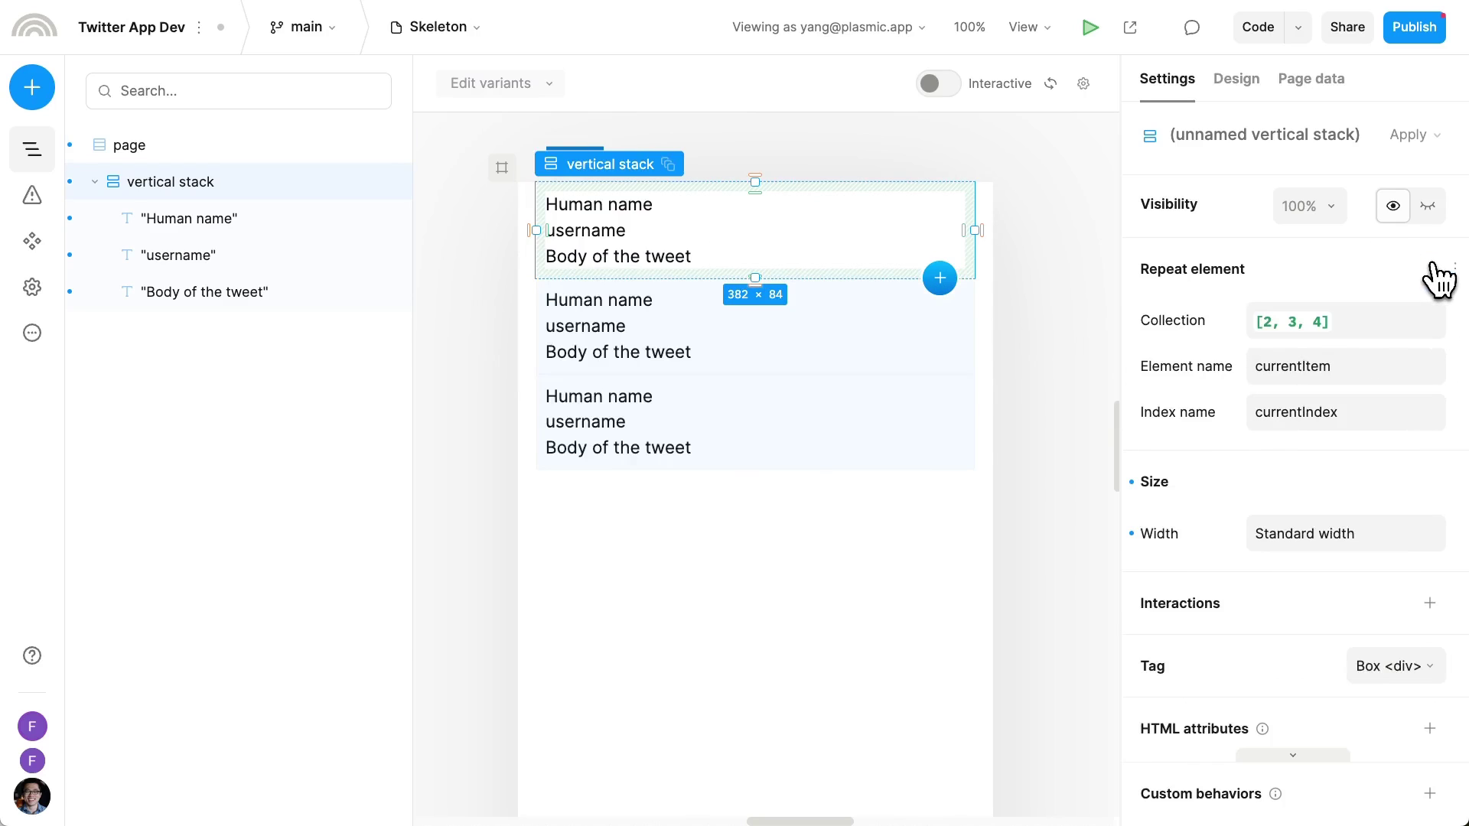
click(1291, 322)
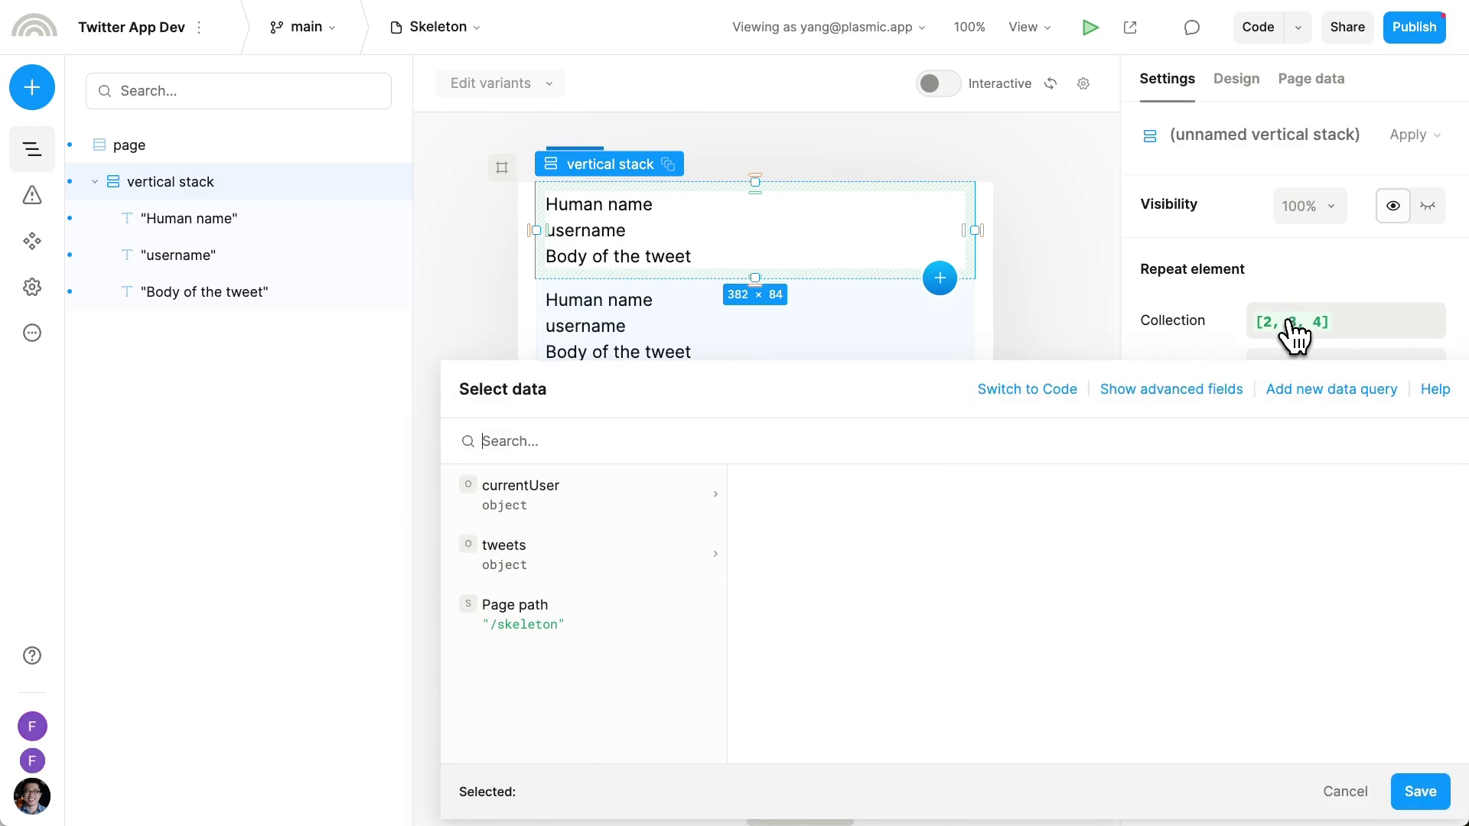
click(534, 567)
click(812, 512)
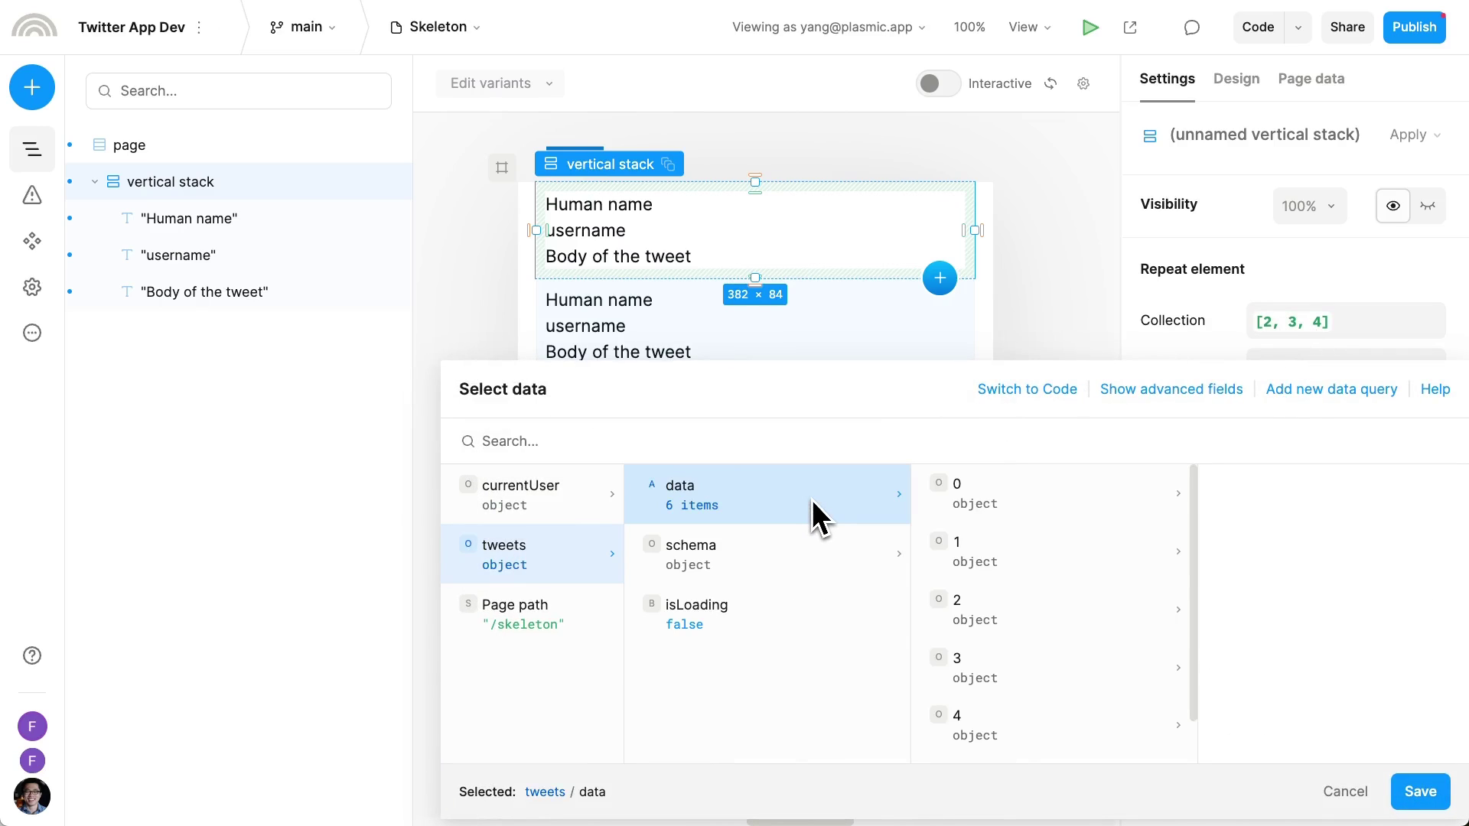
click(1420, 792)
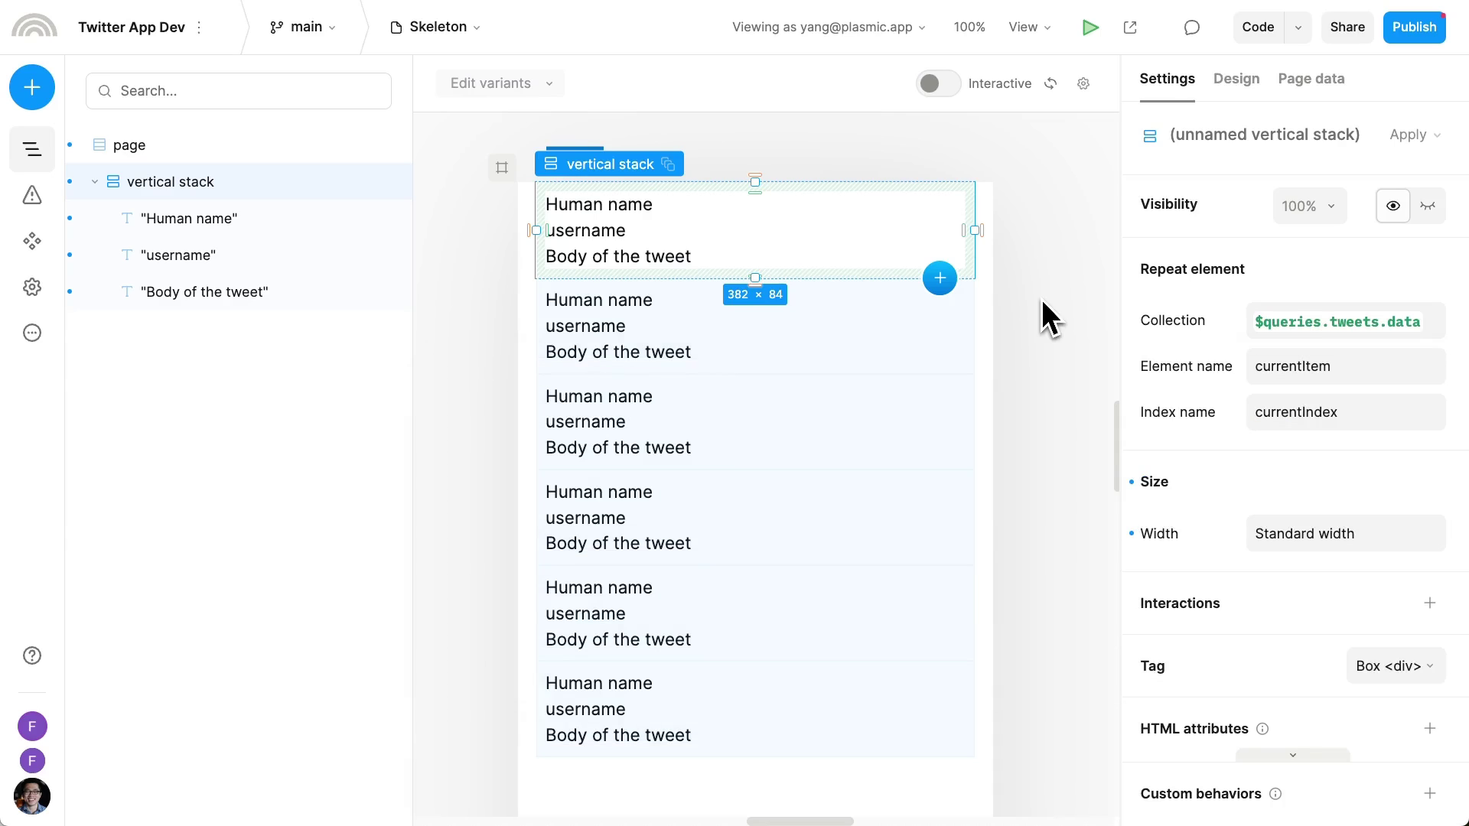
click(870, 204)
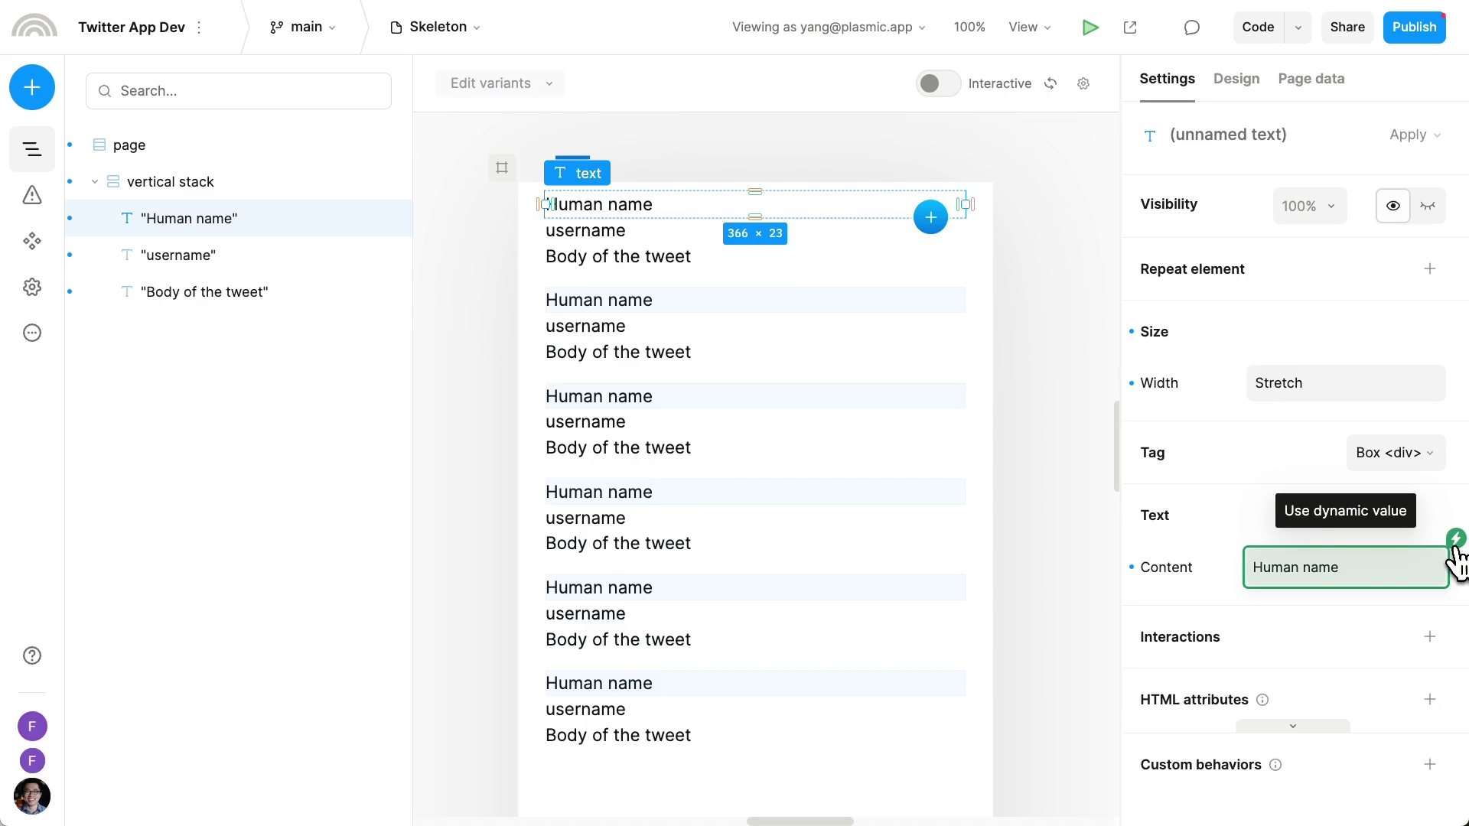
- Bind the name text's content to currentItem.user_name
click(1456, 541)
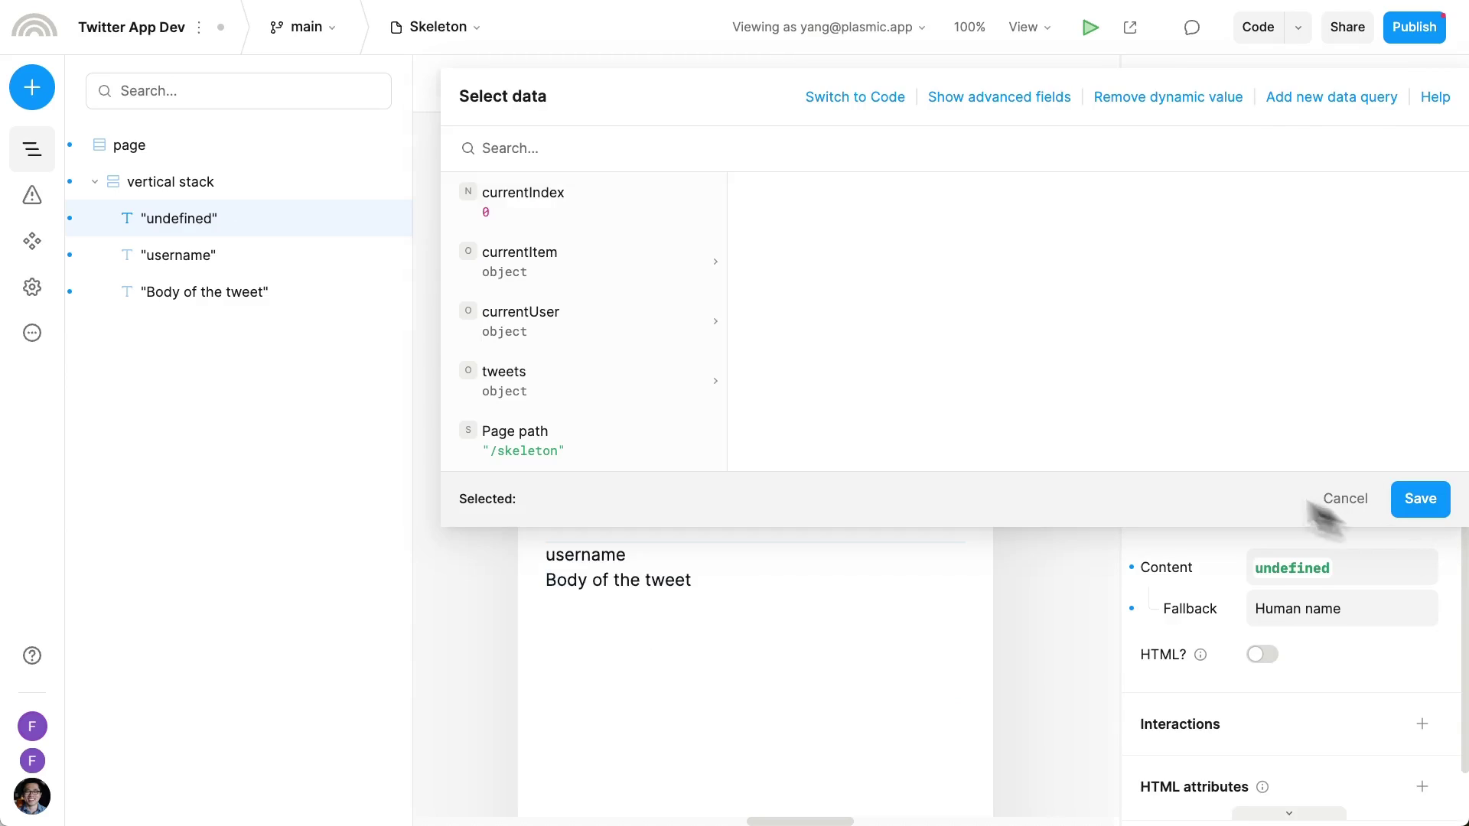
click(632, 261)
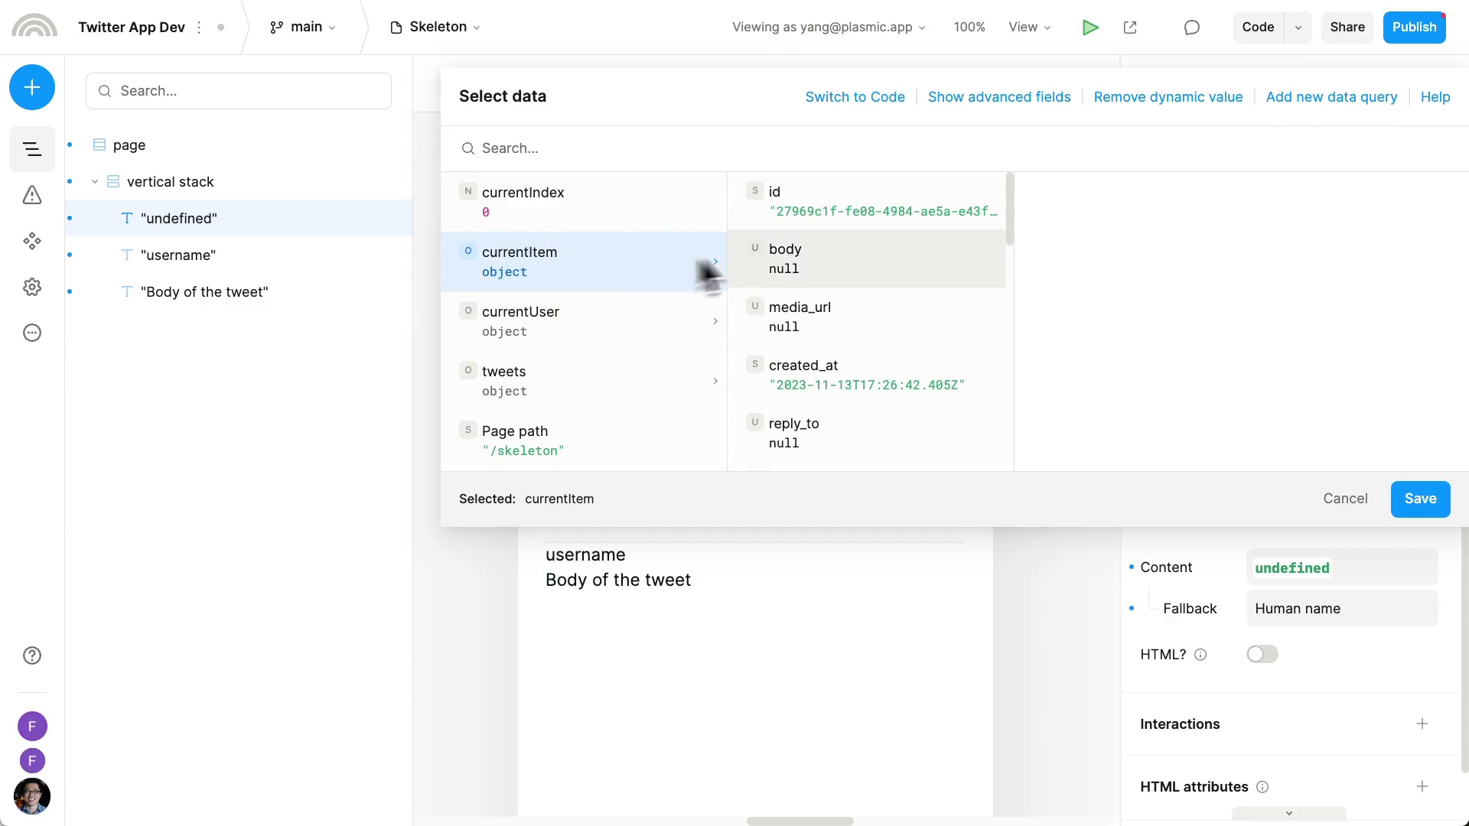
drag(1009, 219, 1014, 313)
click(935, 238)
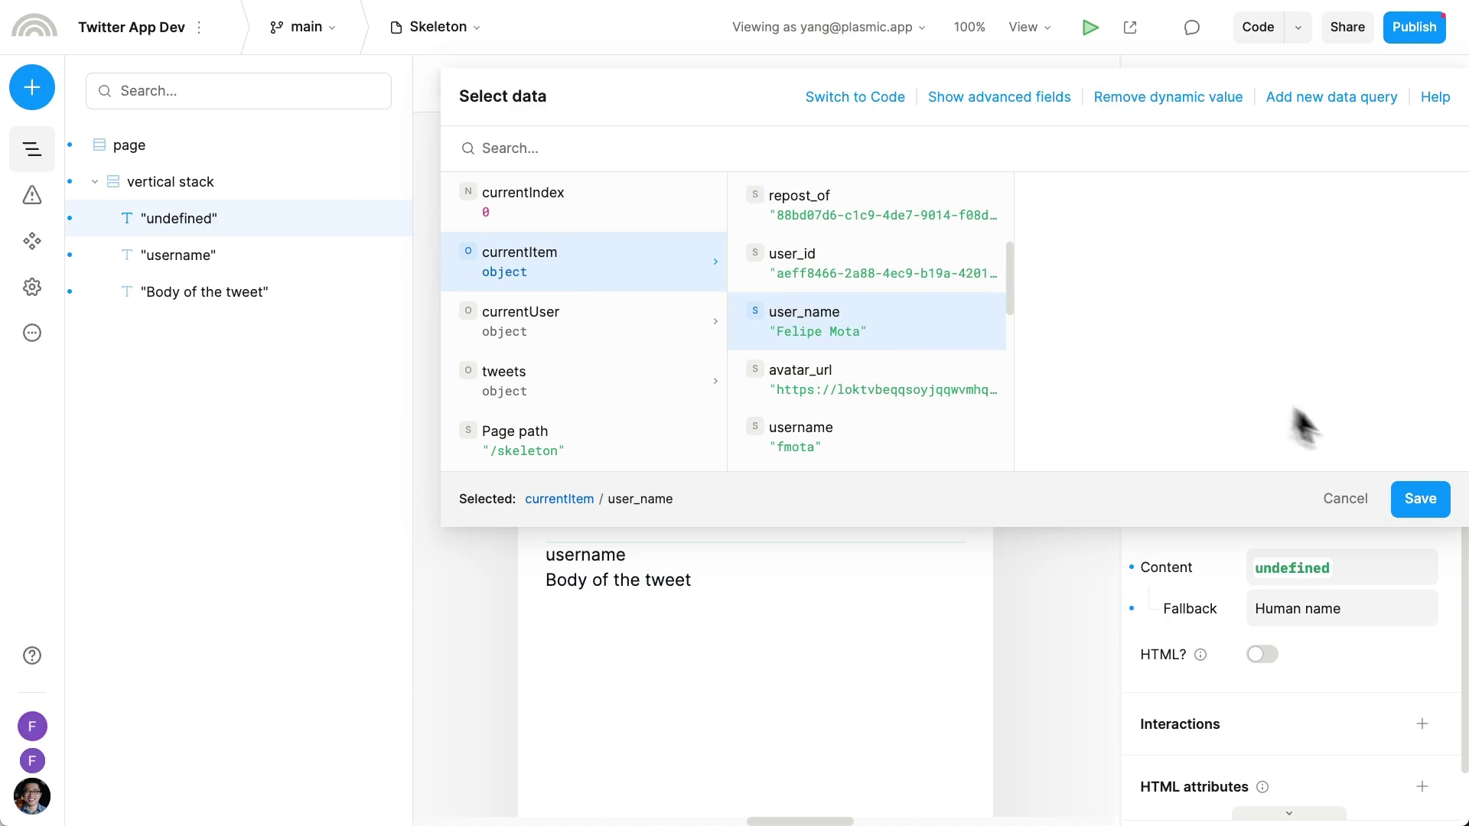
click(1425, 501)
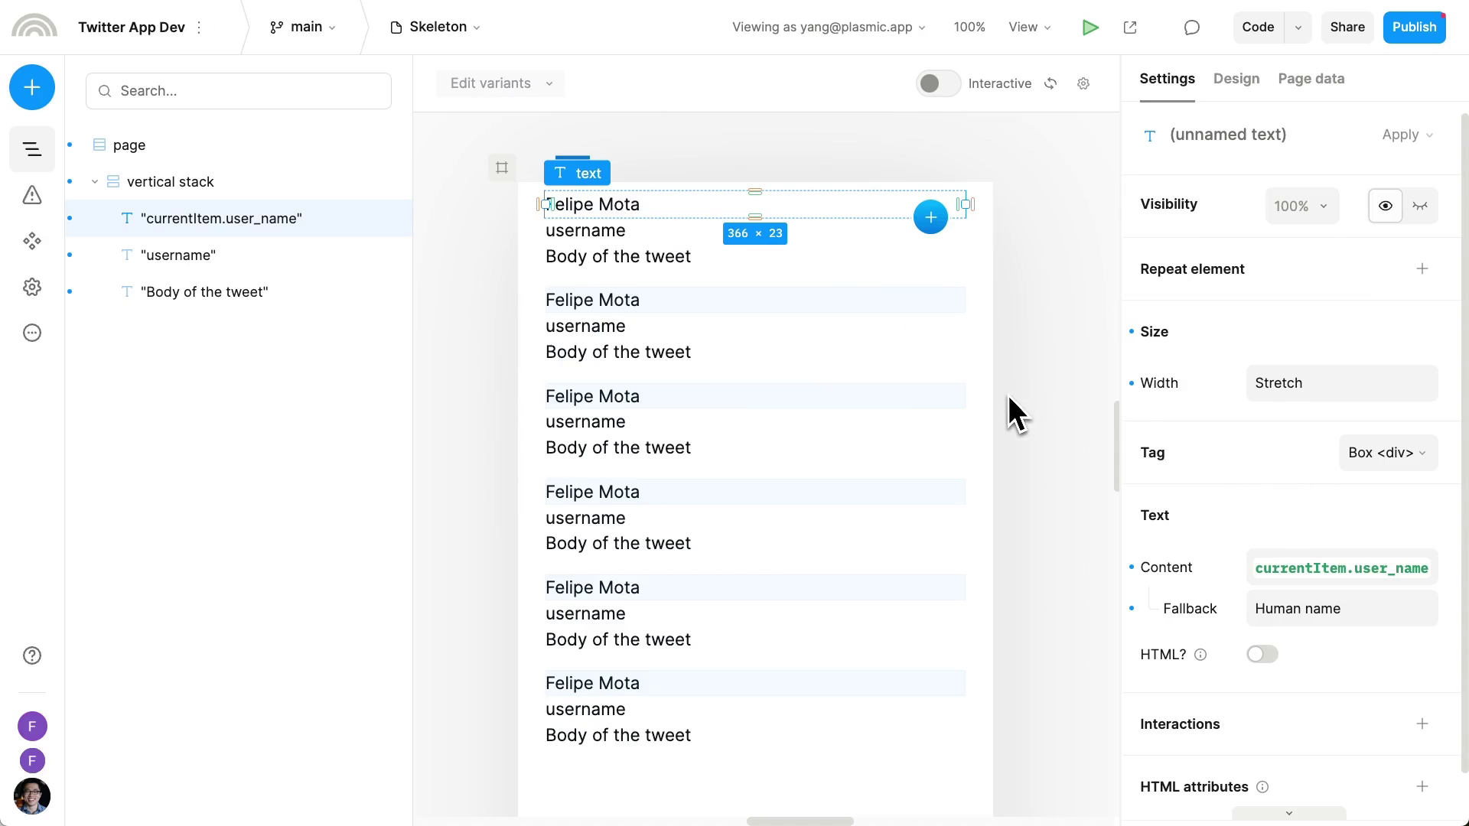
- Bind the handle text's content to currentItem.username
click(766, 234)
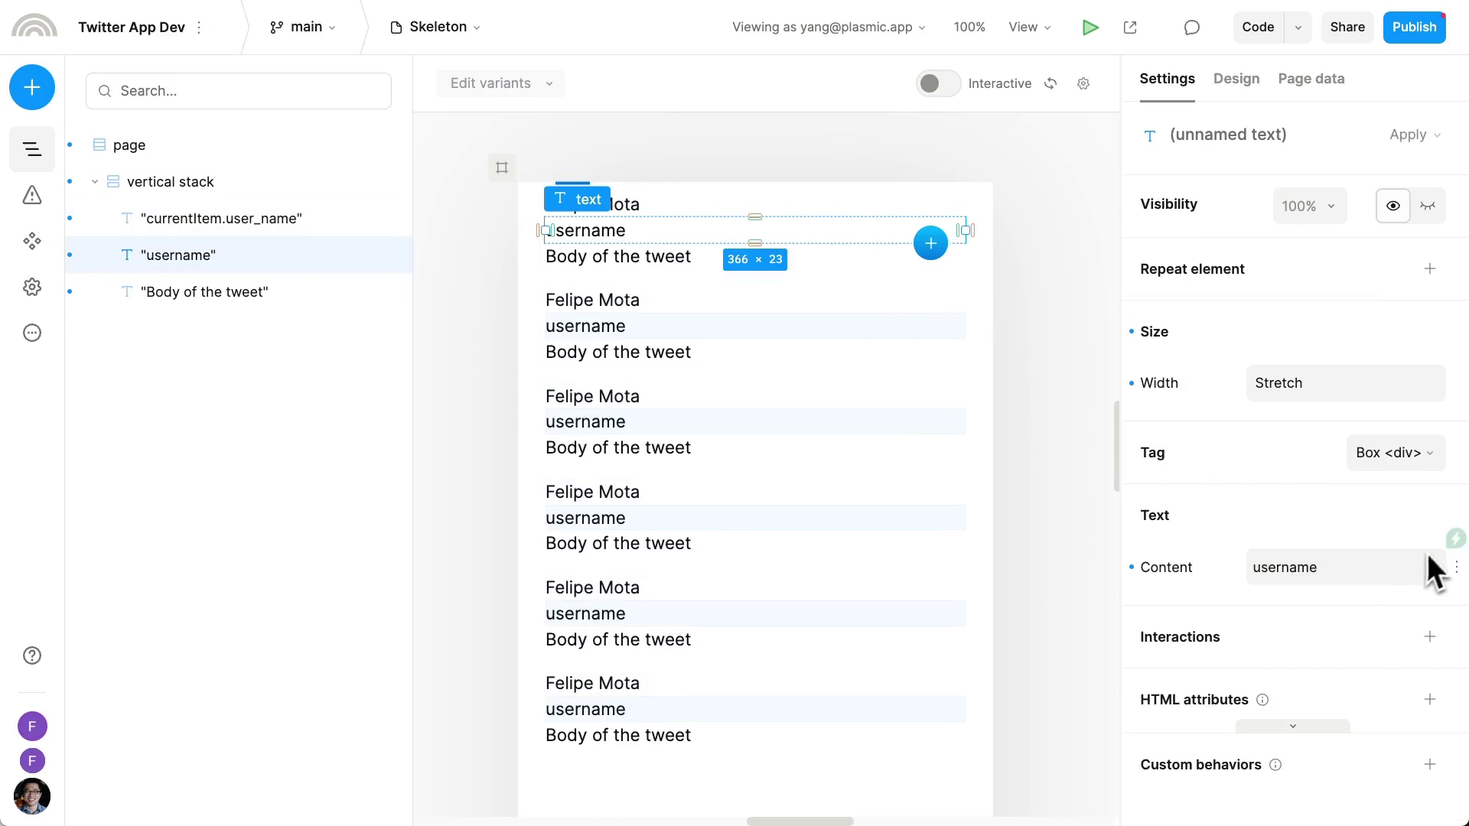
click(1454, 558)
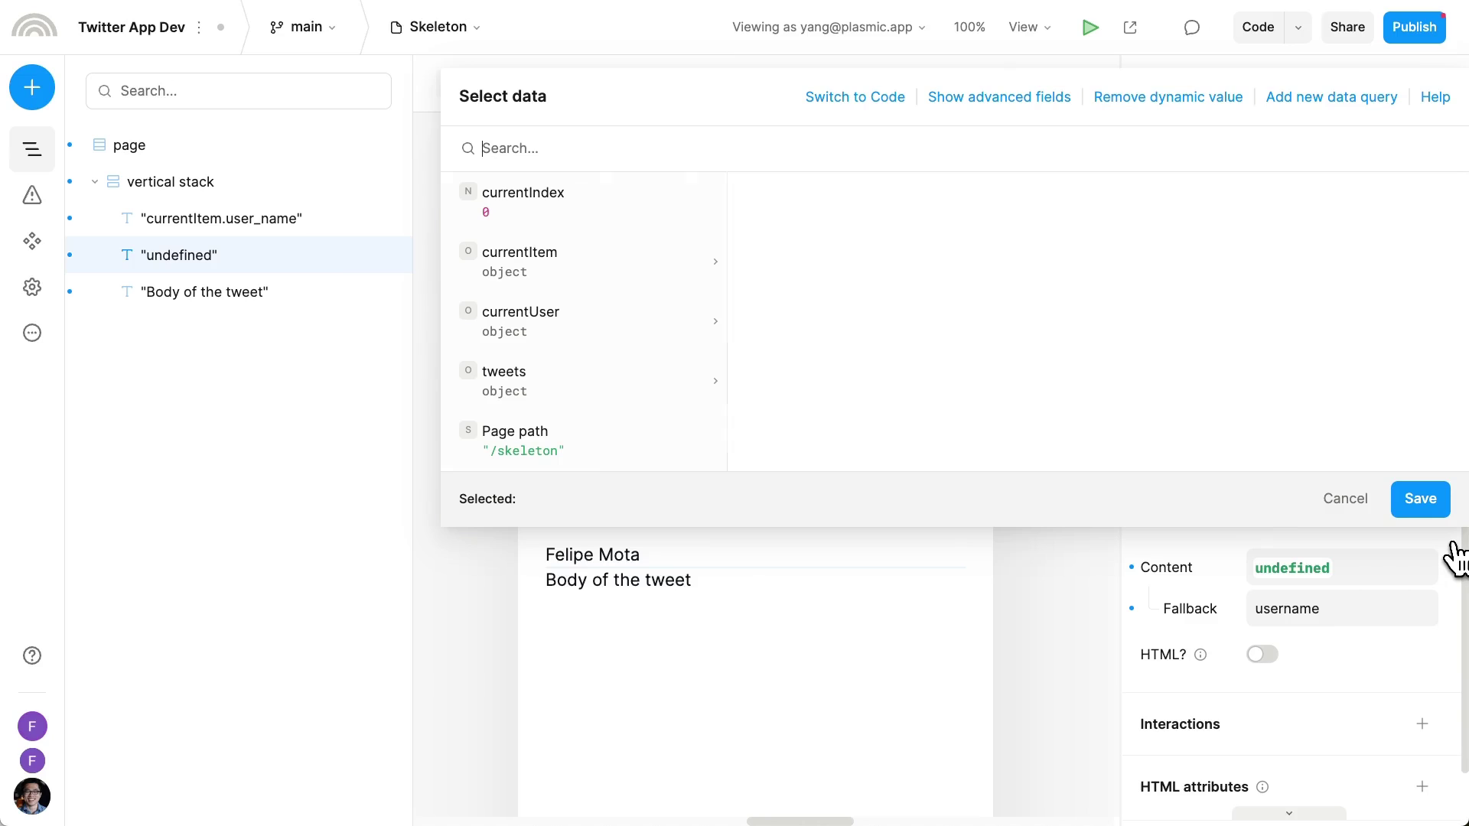
text(username)
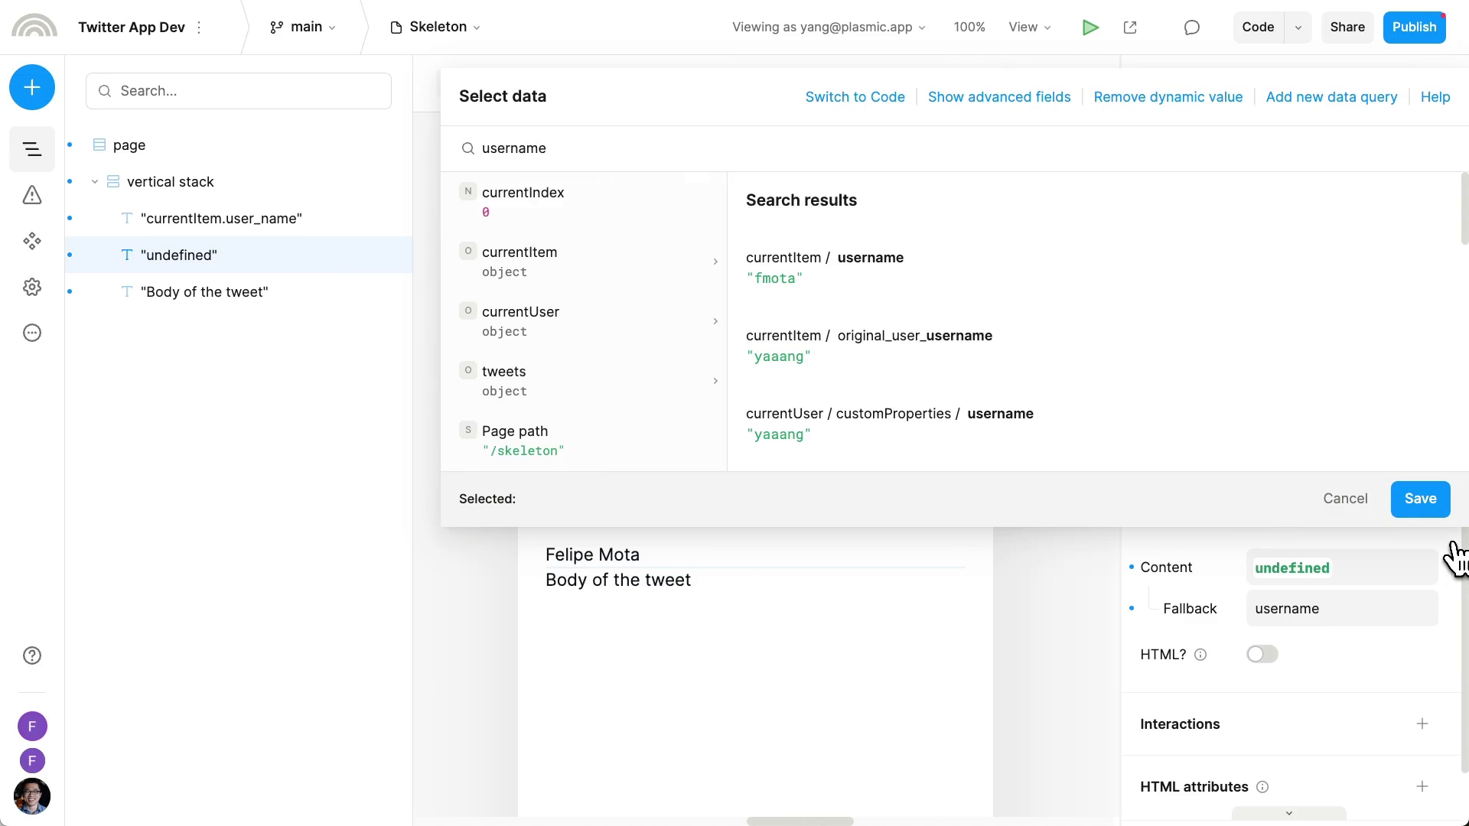
click(1045, 269)
click(1417, 501)
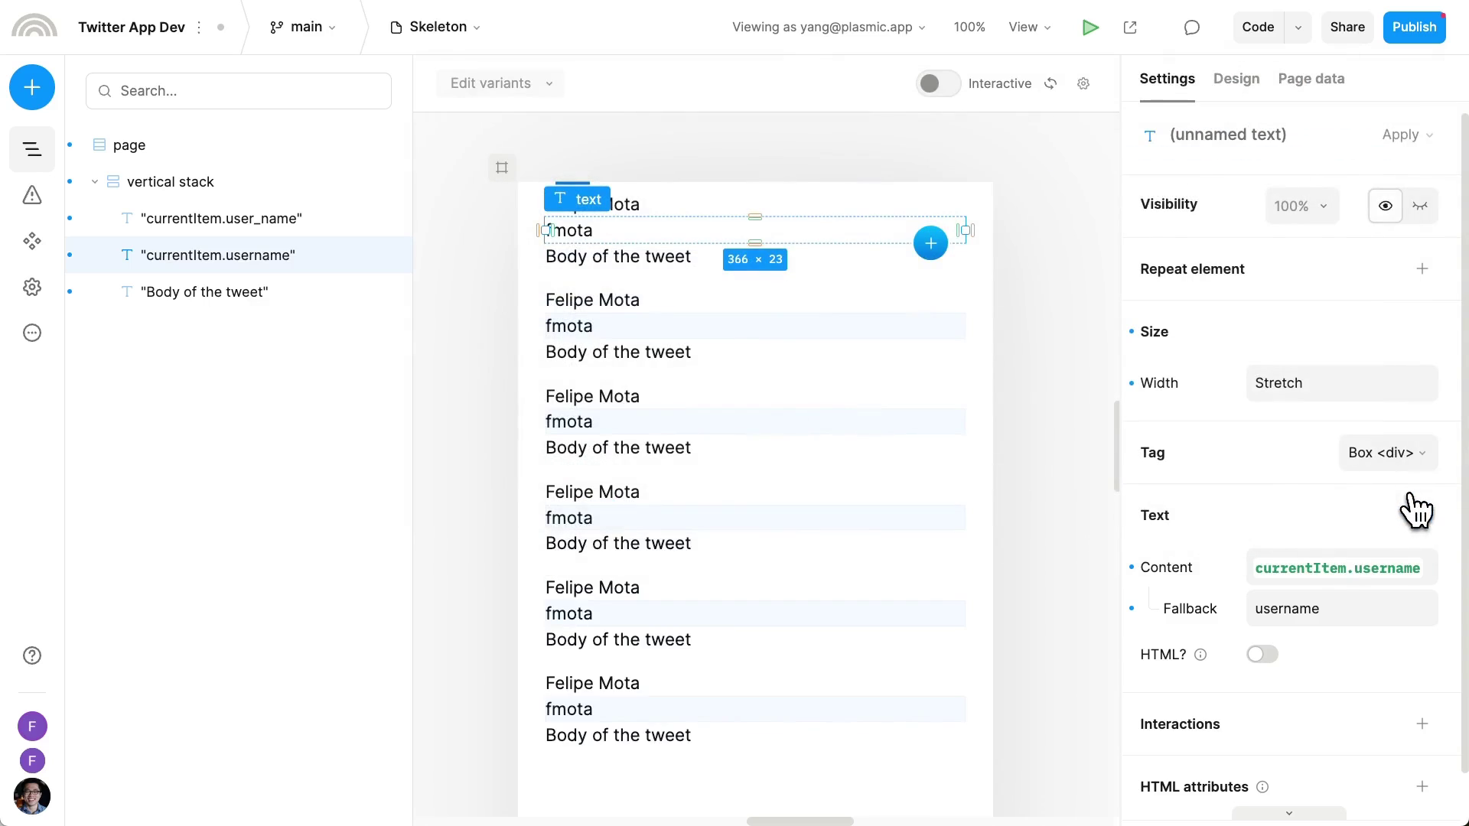
- Bind the tweet body text's content to currentItem.original_body
click(647, 264)
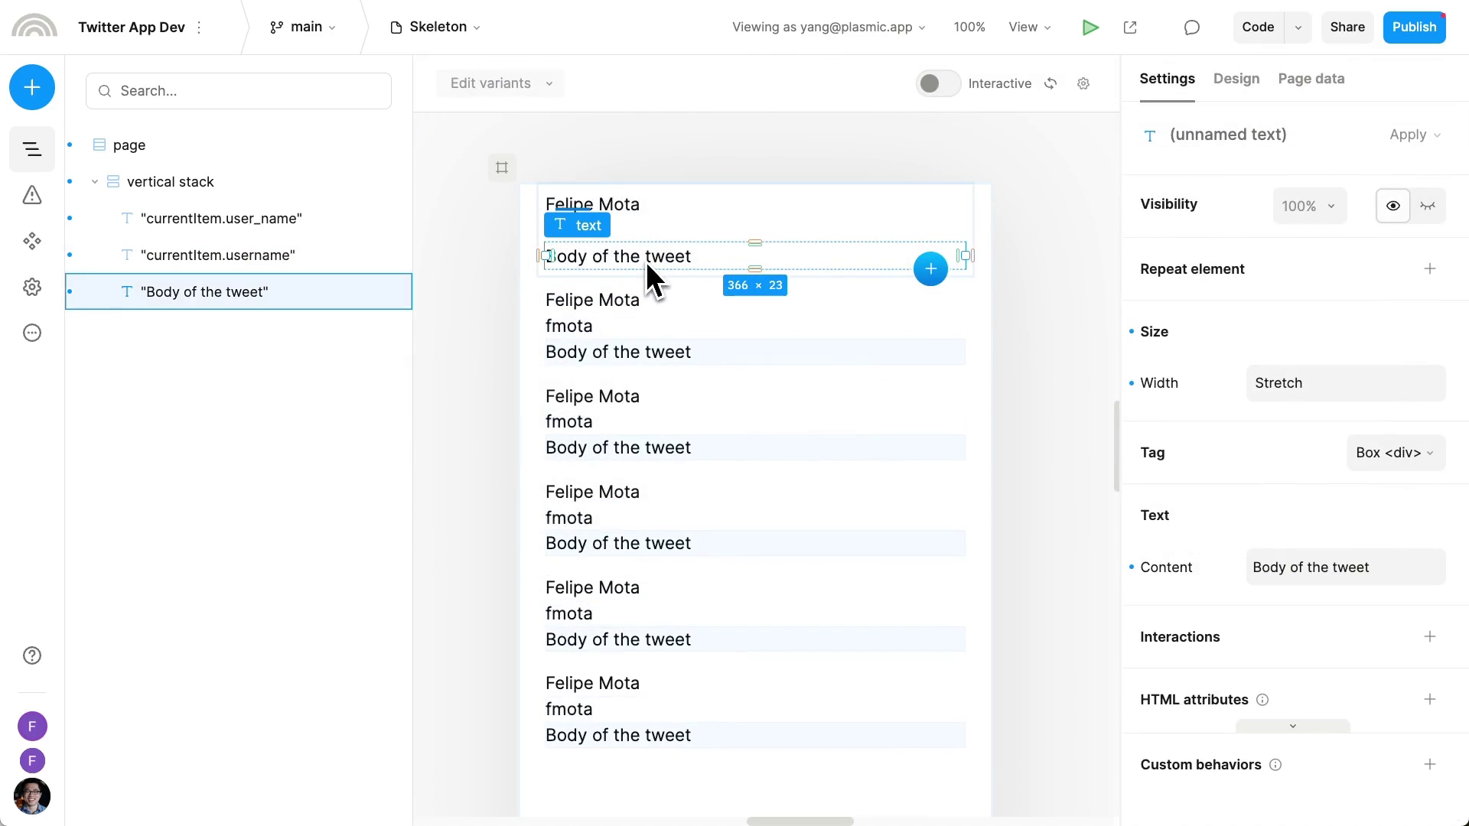
click(1455, 539)
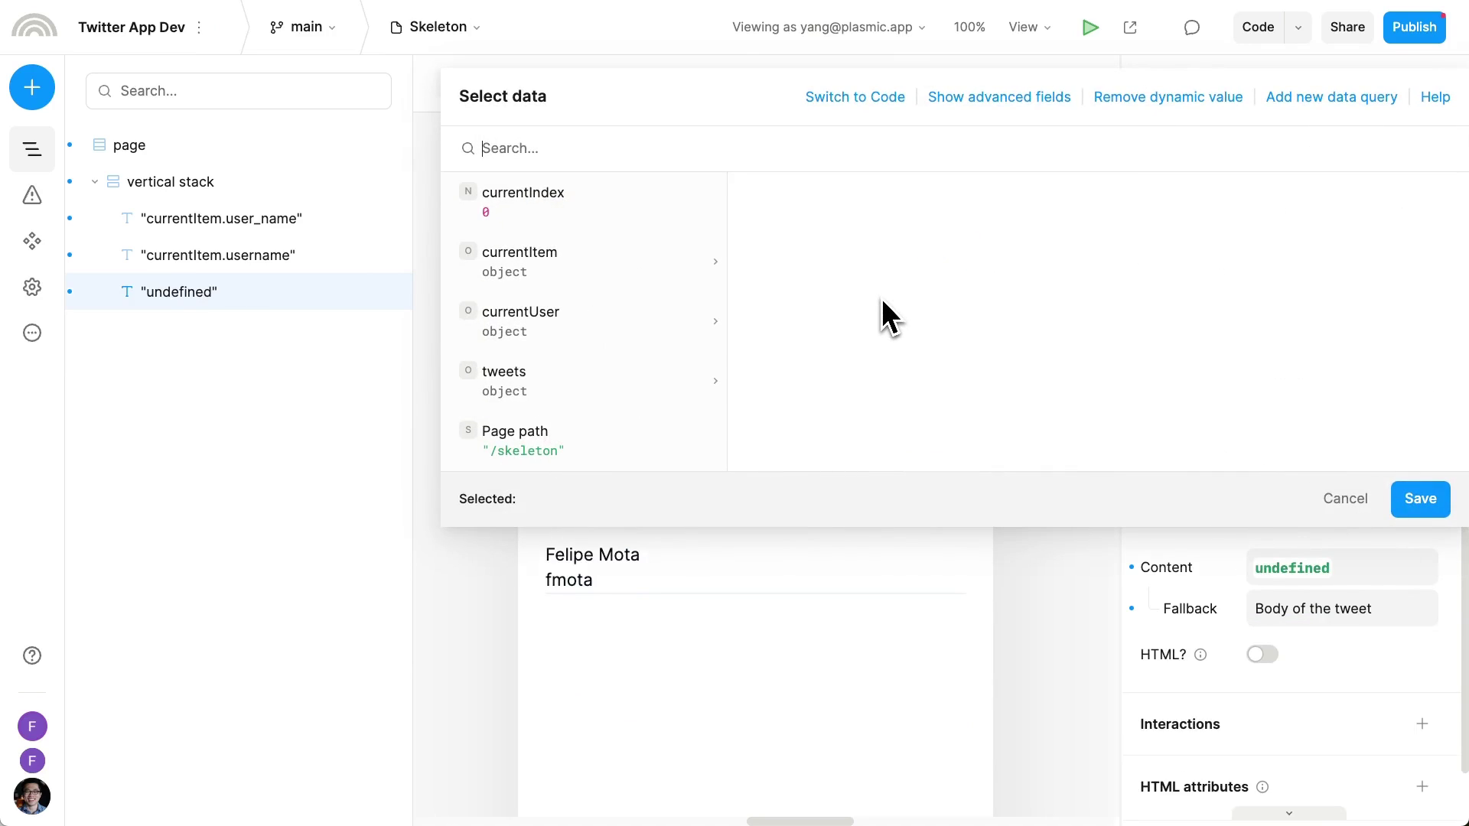
text(body)
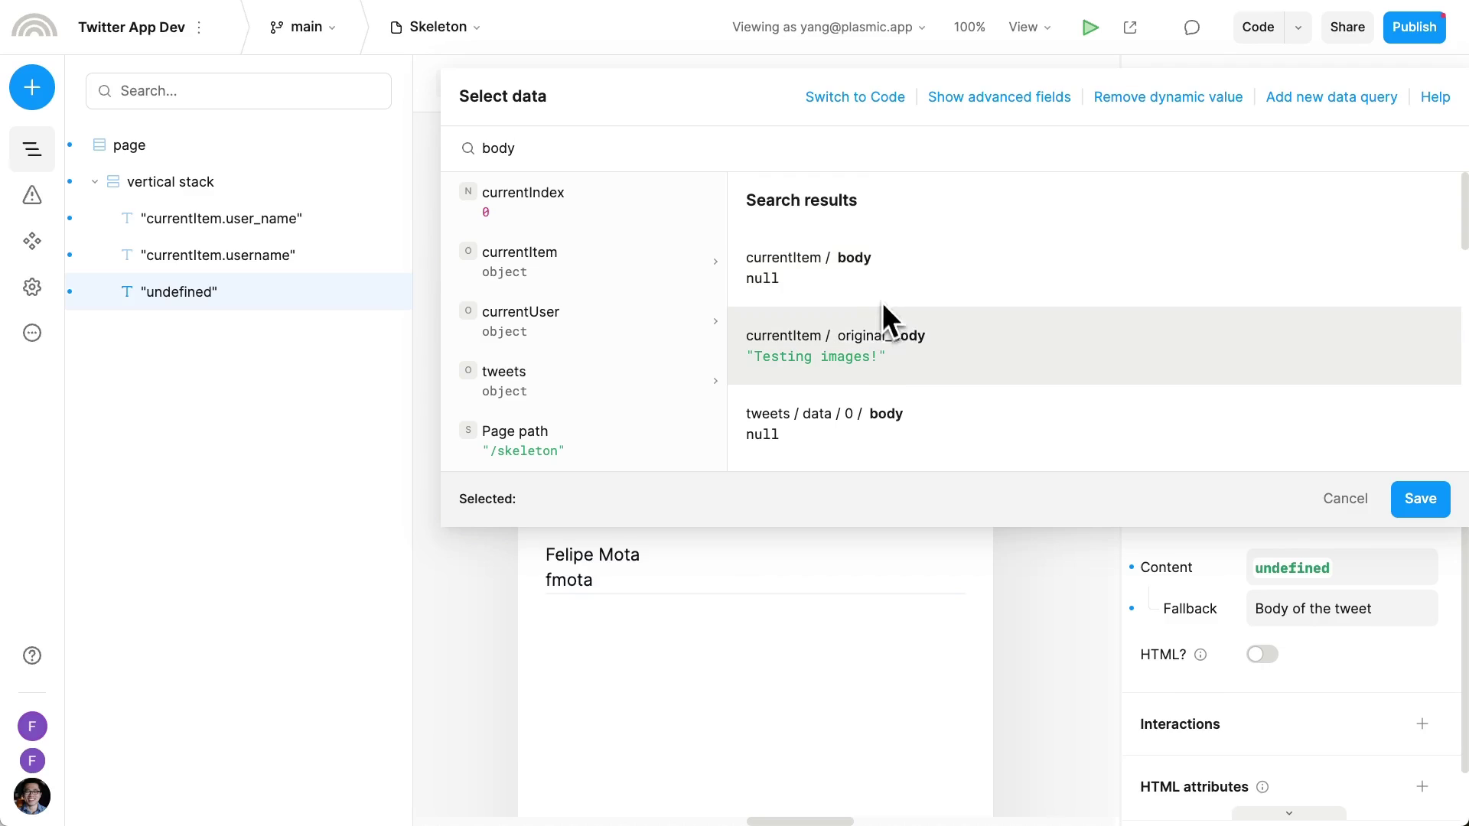
click(893, 342)
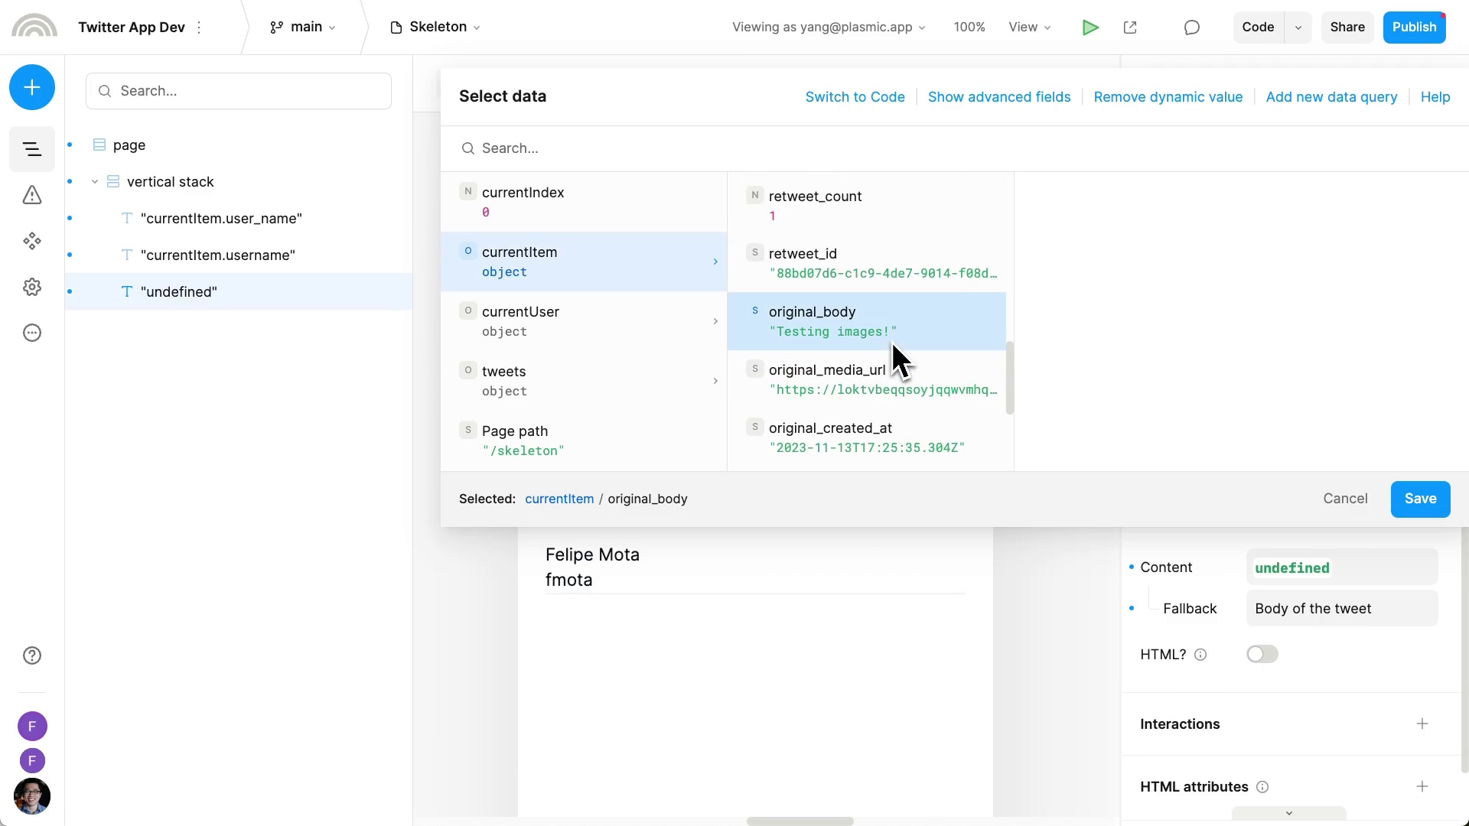
click(1416, 502)
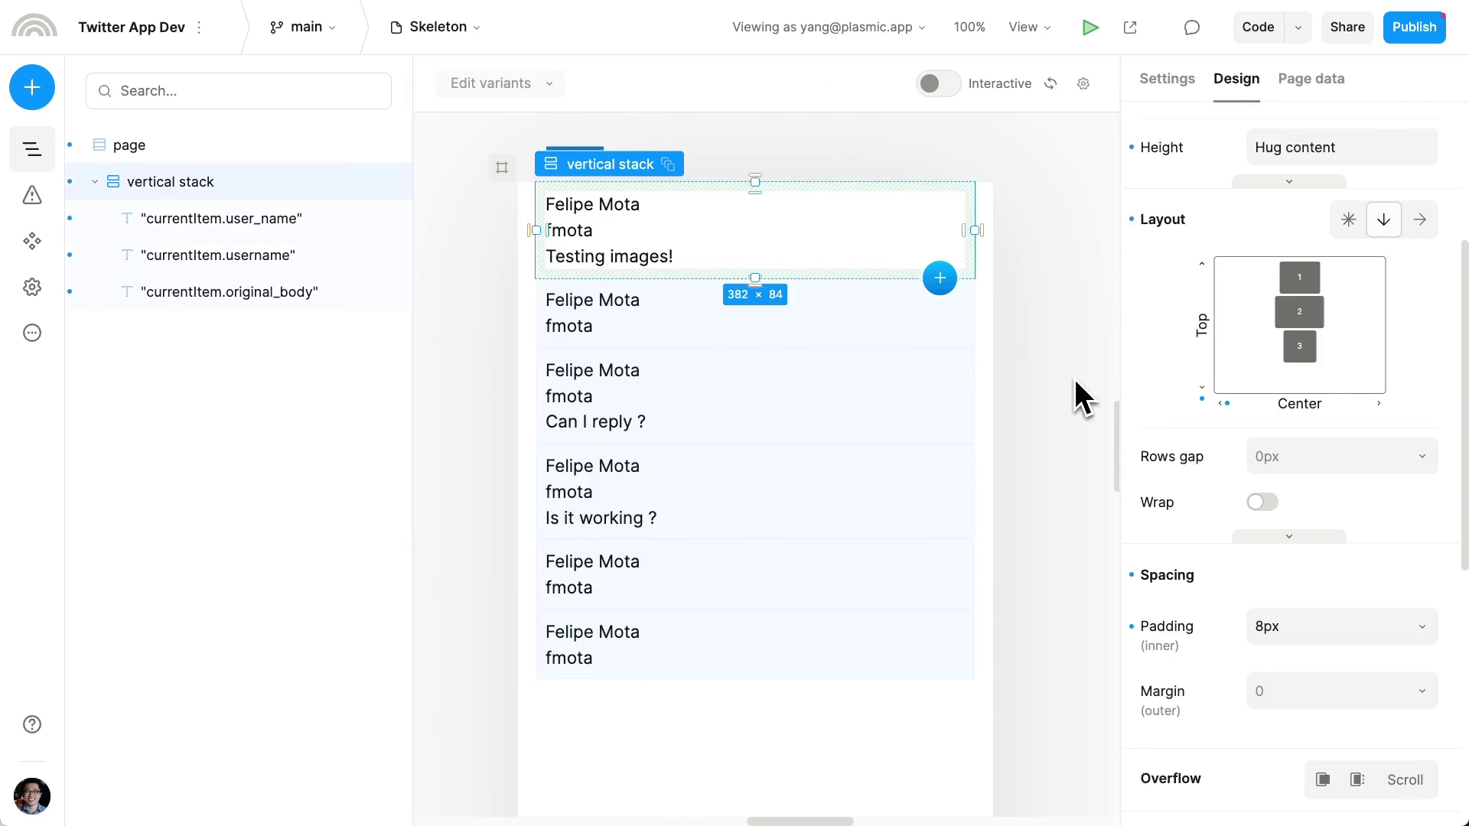
- Insert an image into the tweet row and size it 48×48 px
text(q)
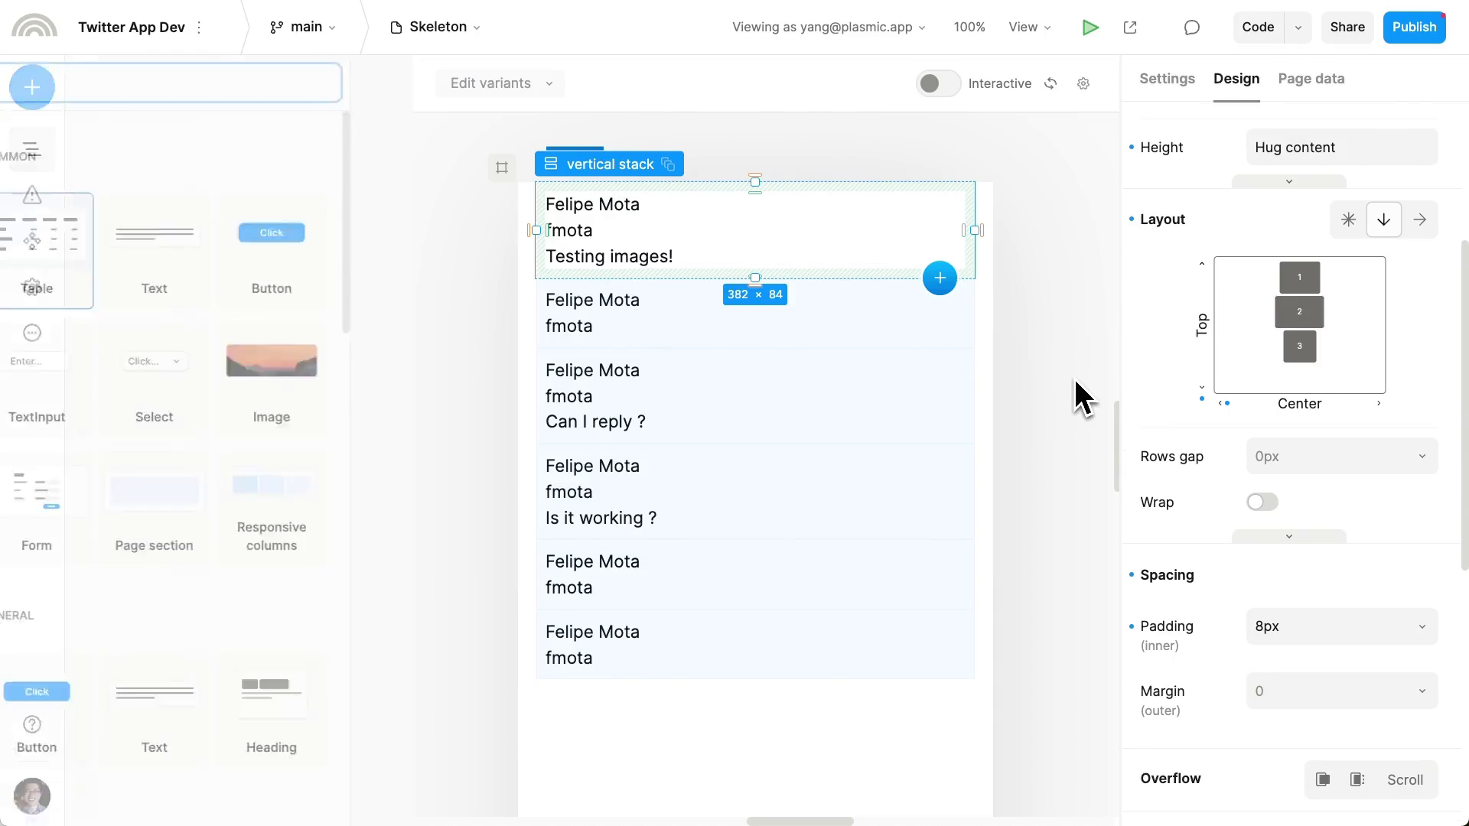
text(image)
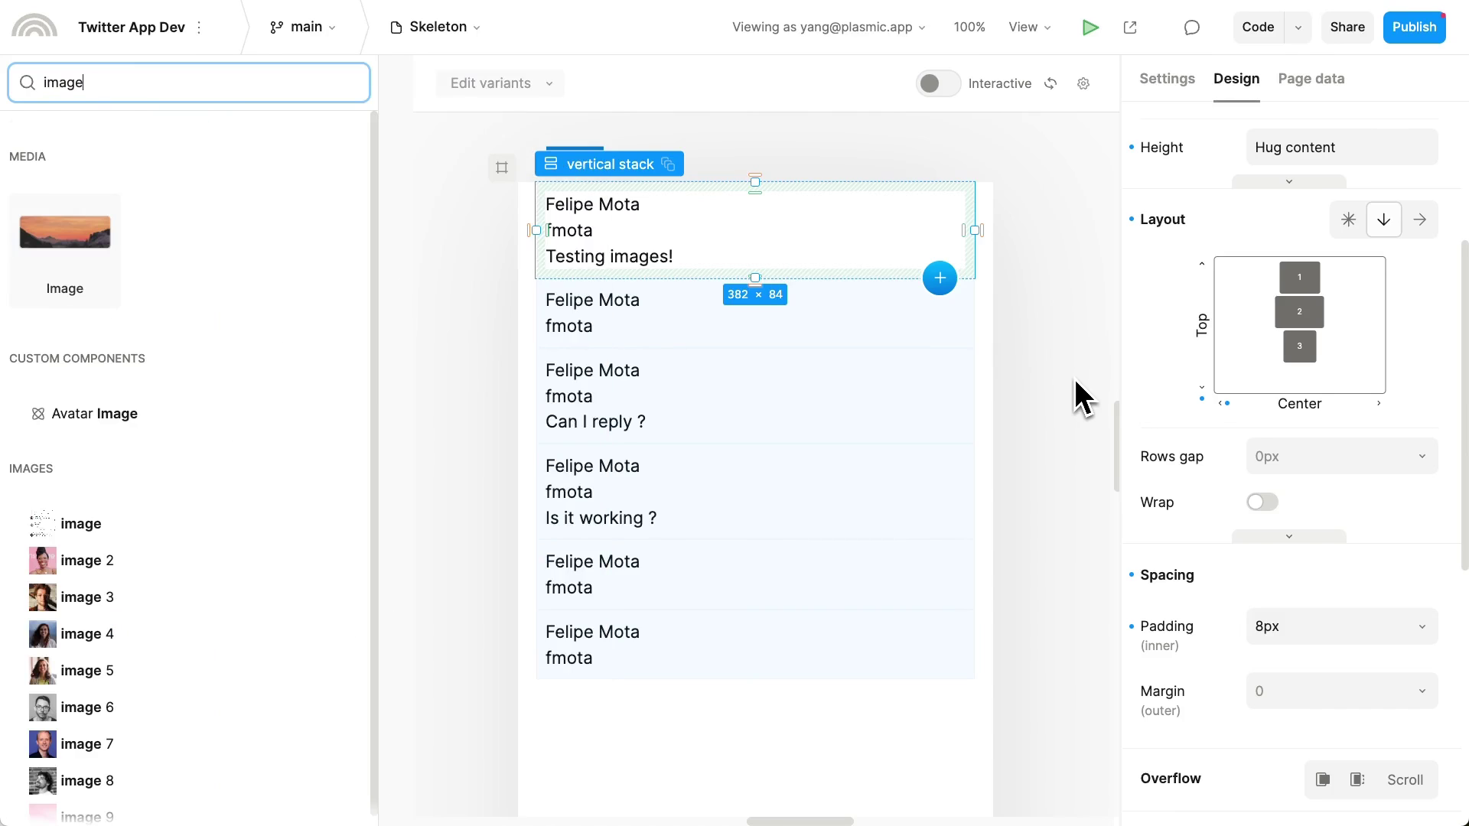
key(Return)
scroll(1224, 497, down, 1)
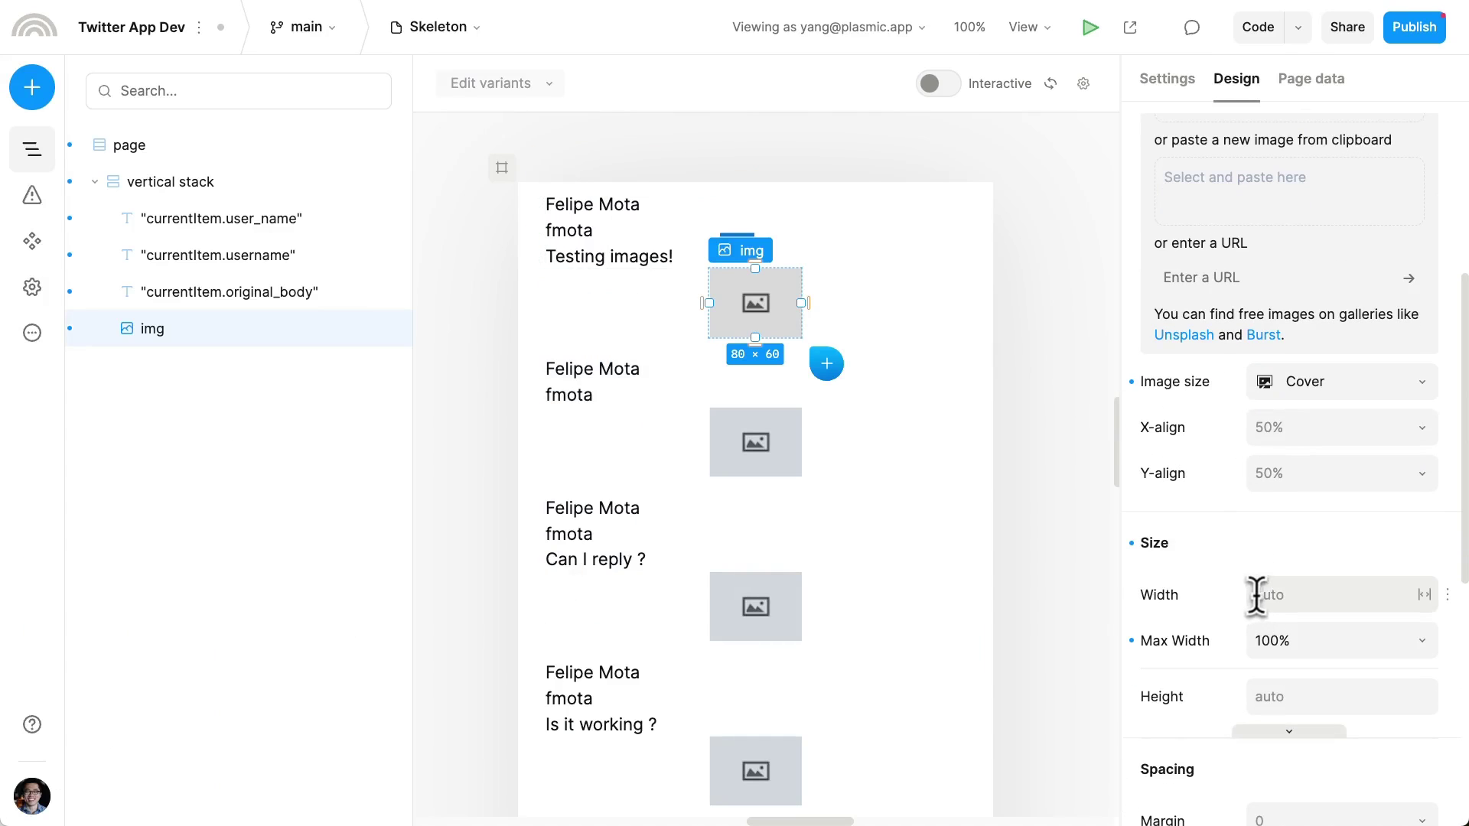
click(1274, 595)
text(48)
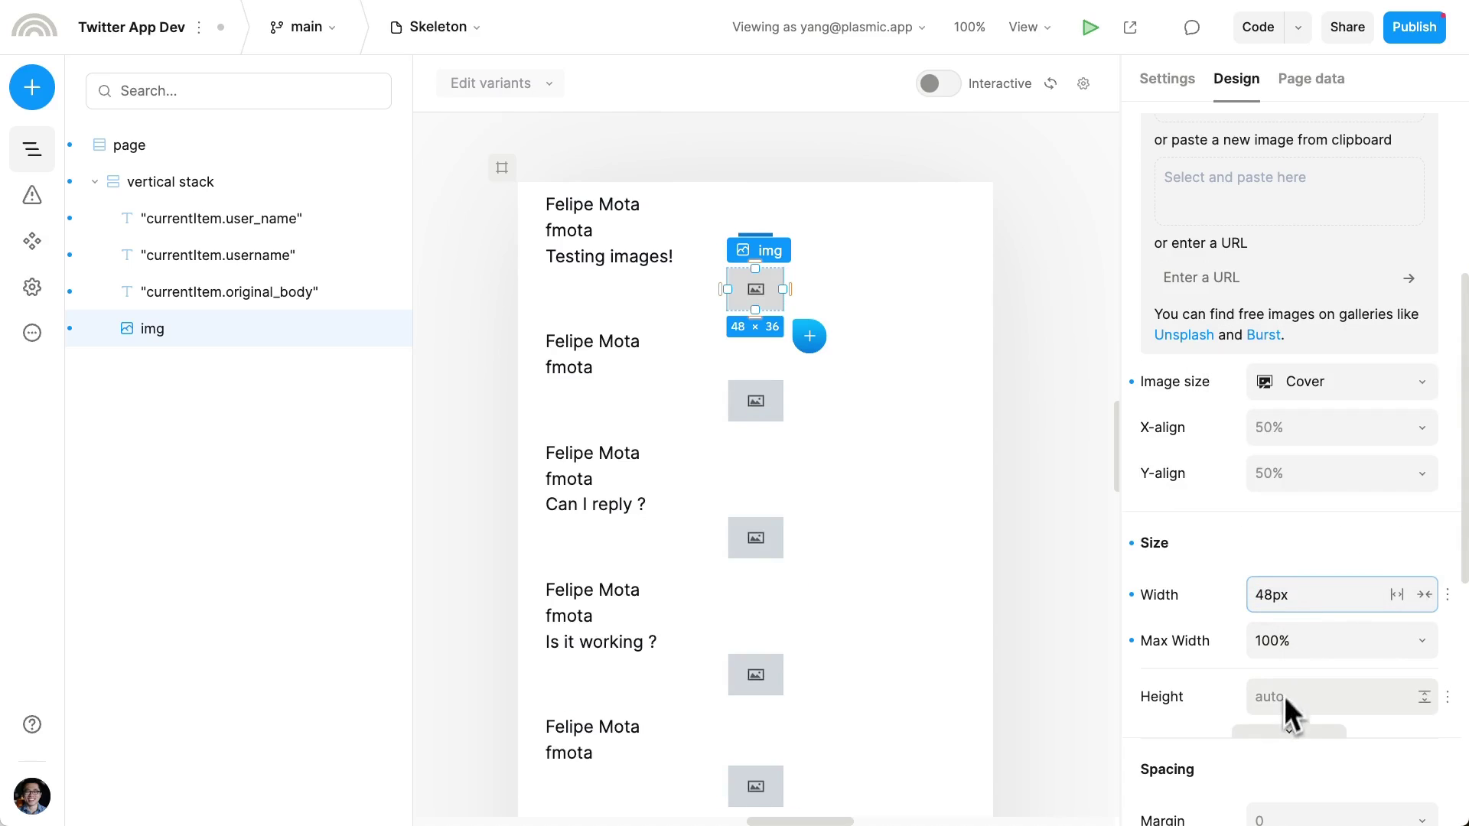
click(1284, 696)
text(48)
- Bind the image source to currentItem.avatar_url
scroll(1261, 597, up, 1)
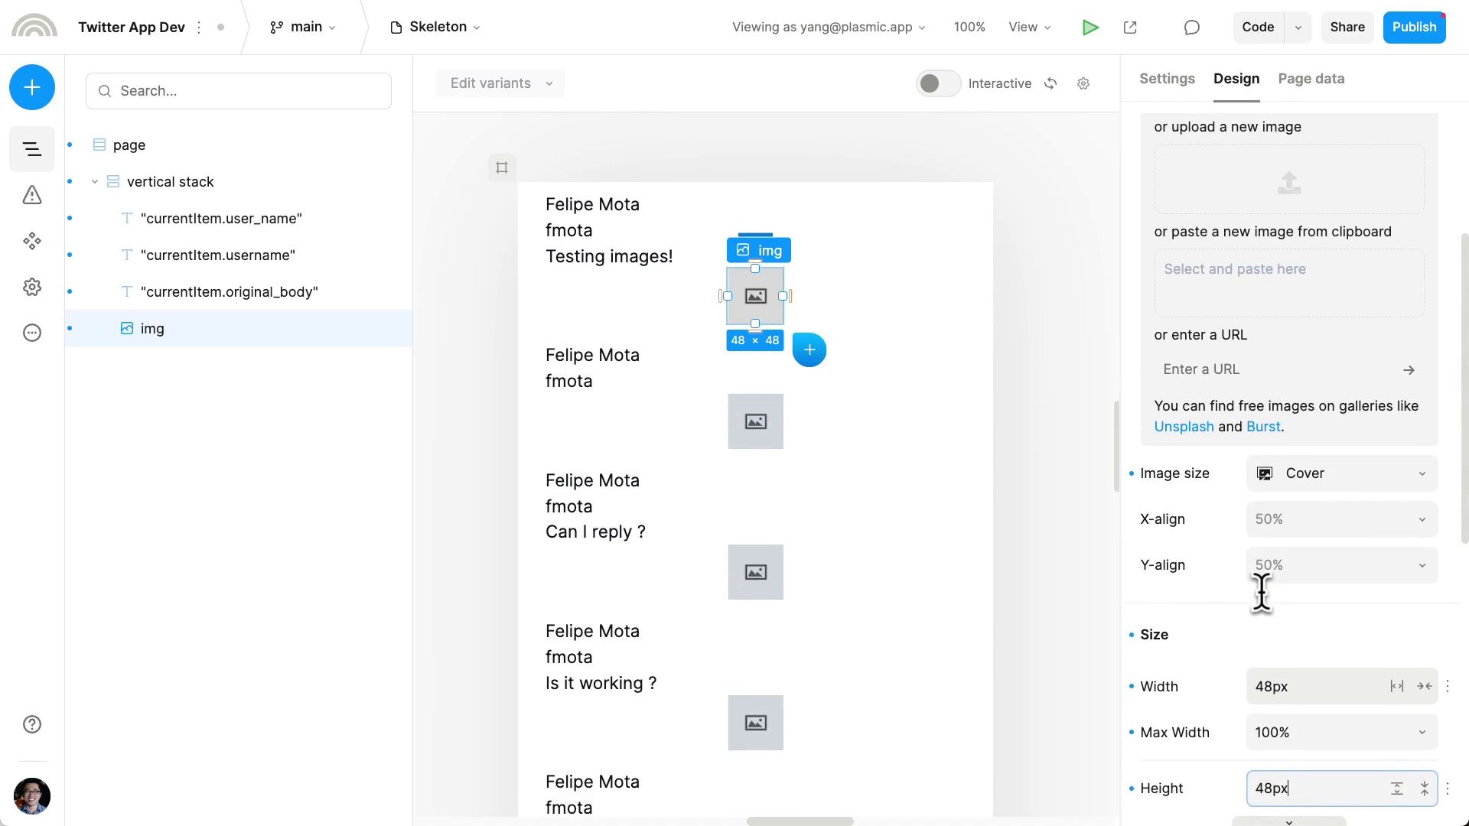
scroll(1261, 593, up, 3)
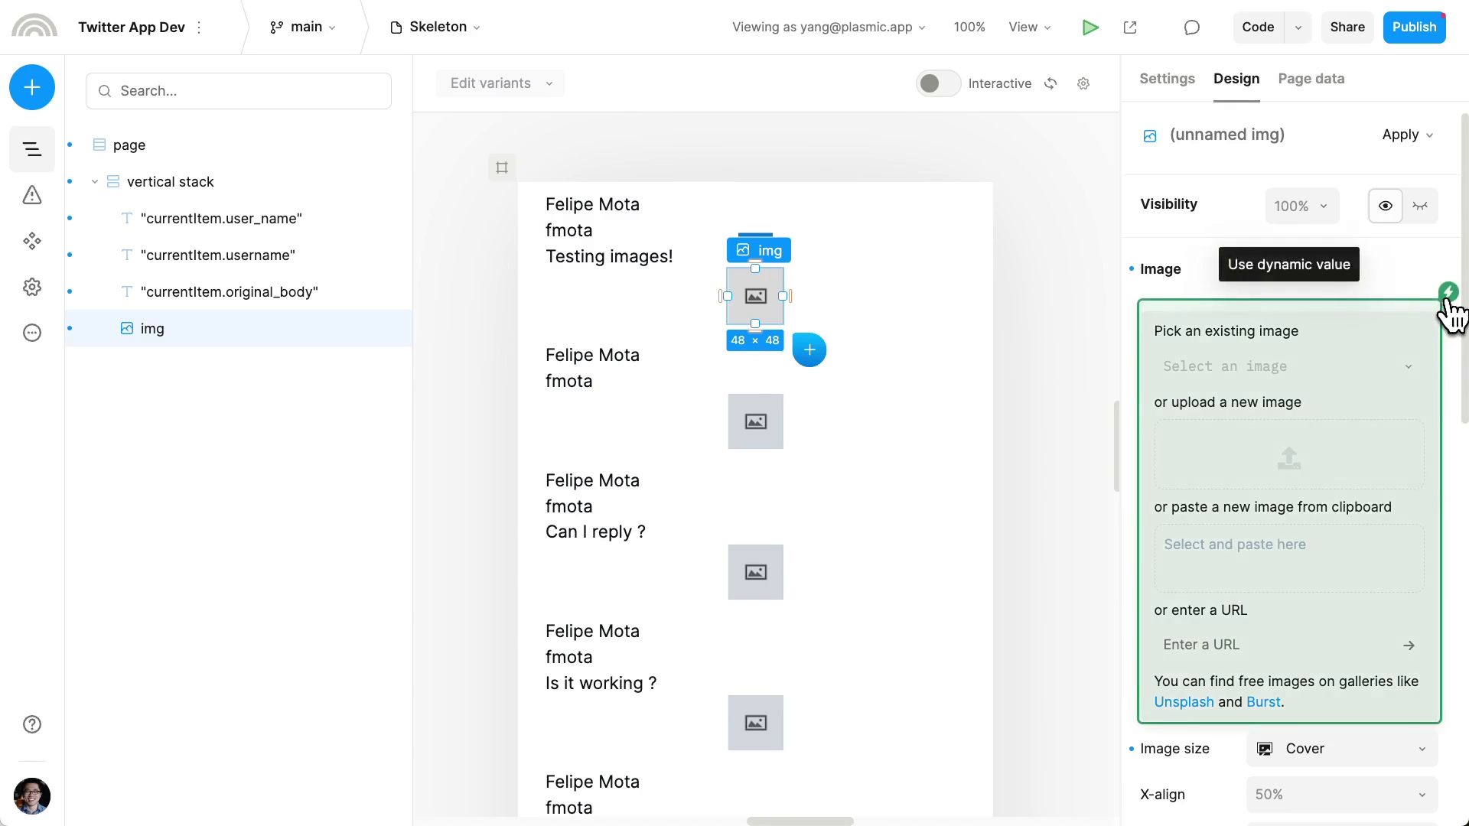
click(1448, 294)
text(avatar)
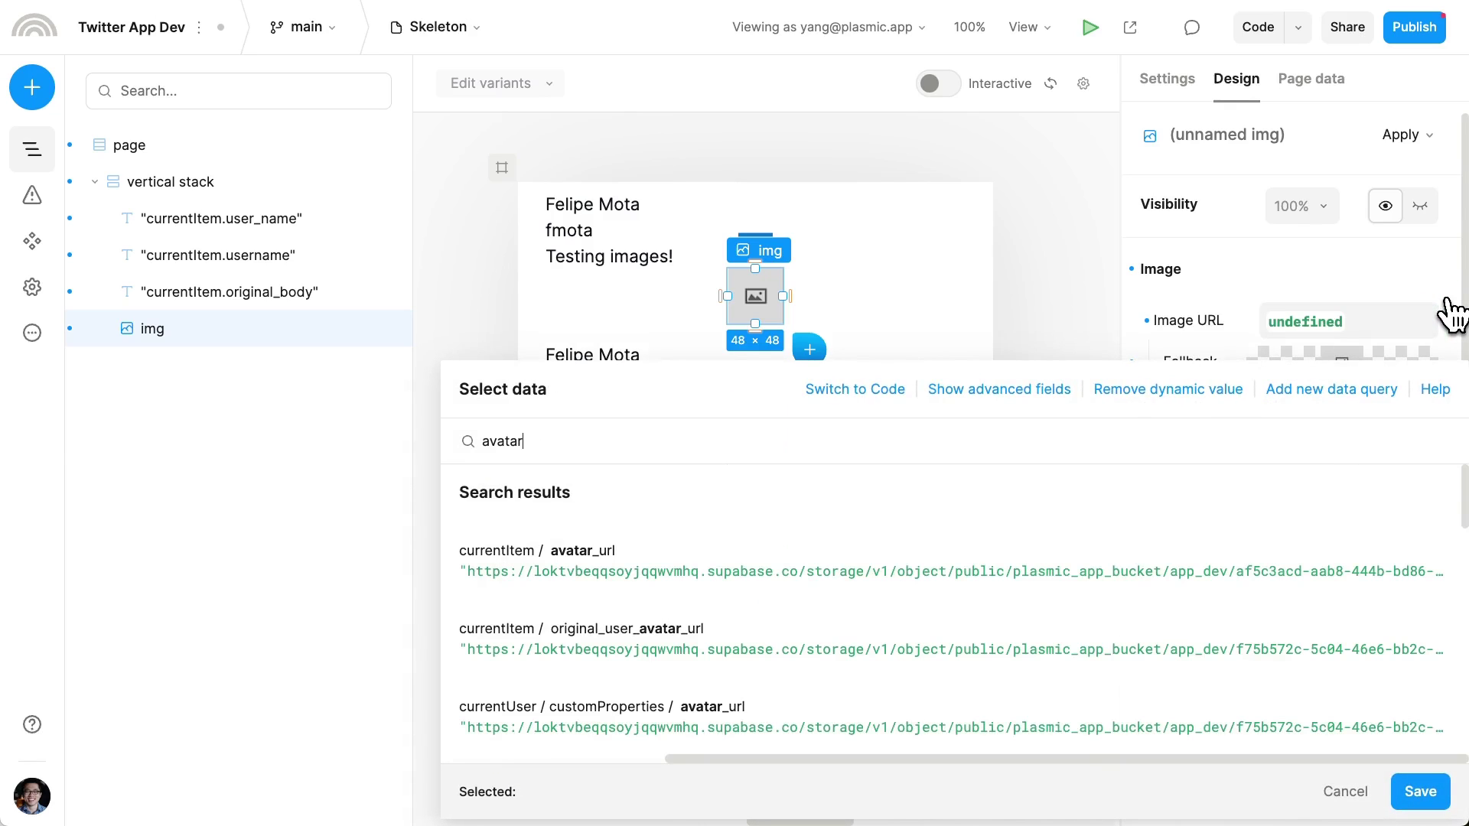
click(1017, 595)
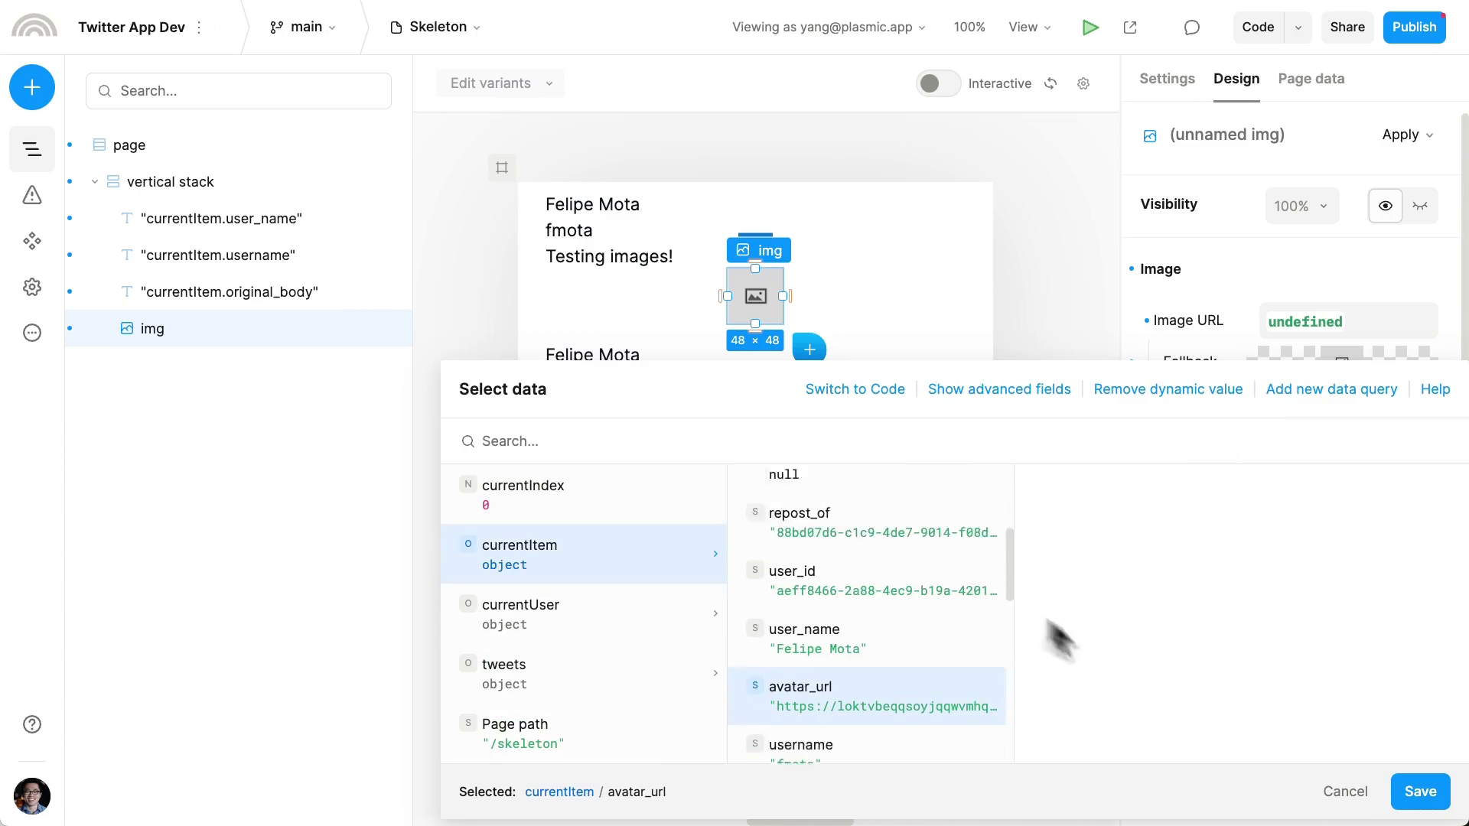
click(1397, 800)
- Give the avatar image a 99px corner radius so it's circular
scroll(1222, 564, down, 6)
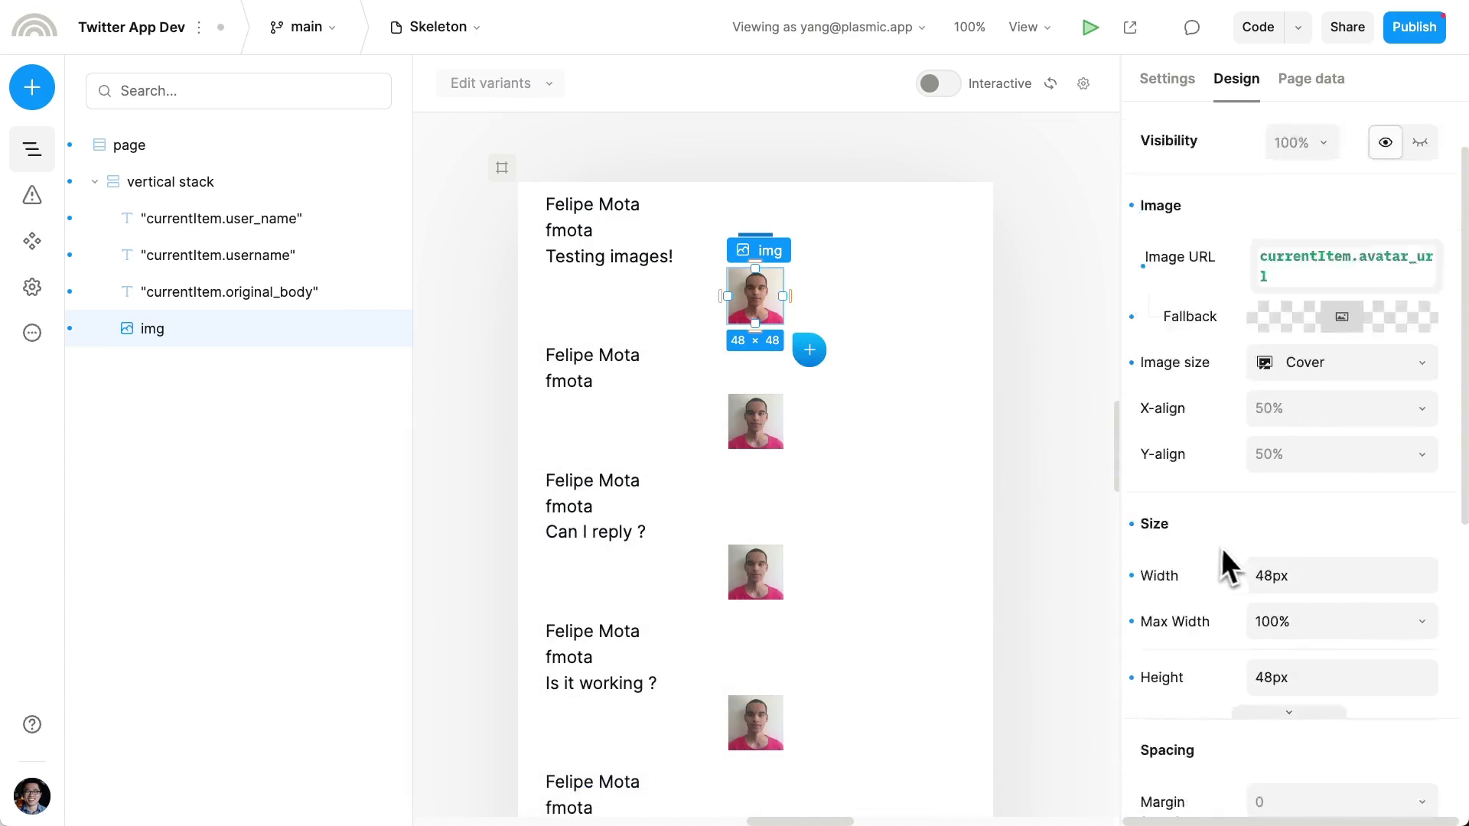
scroll(1232, 549, up, 1)
click(1346, 630)
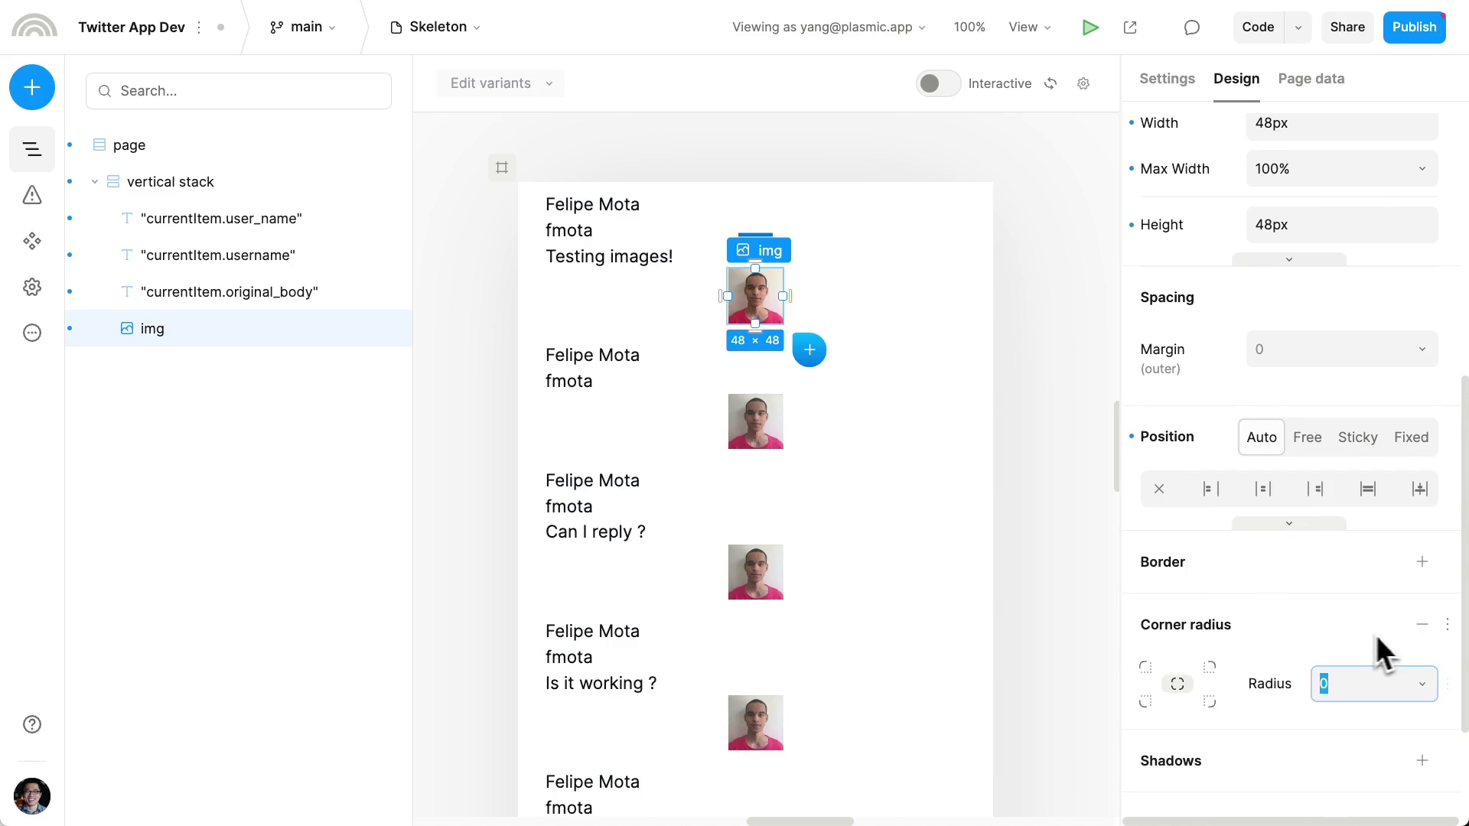
text(99)
key(Return)
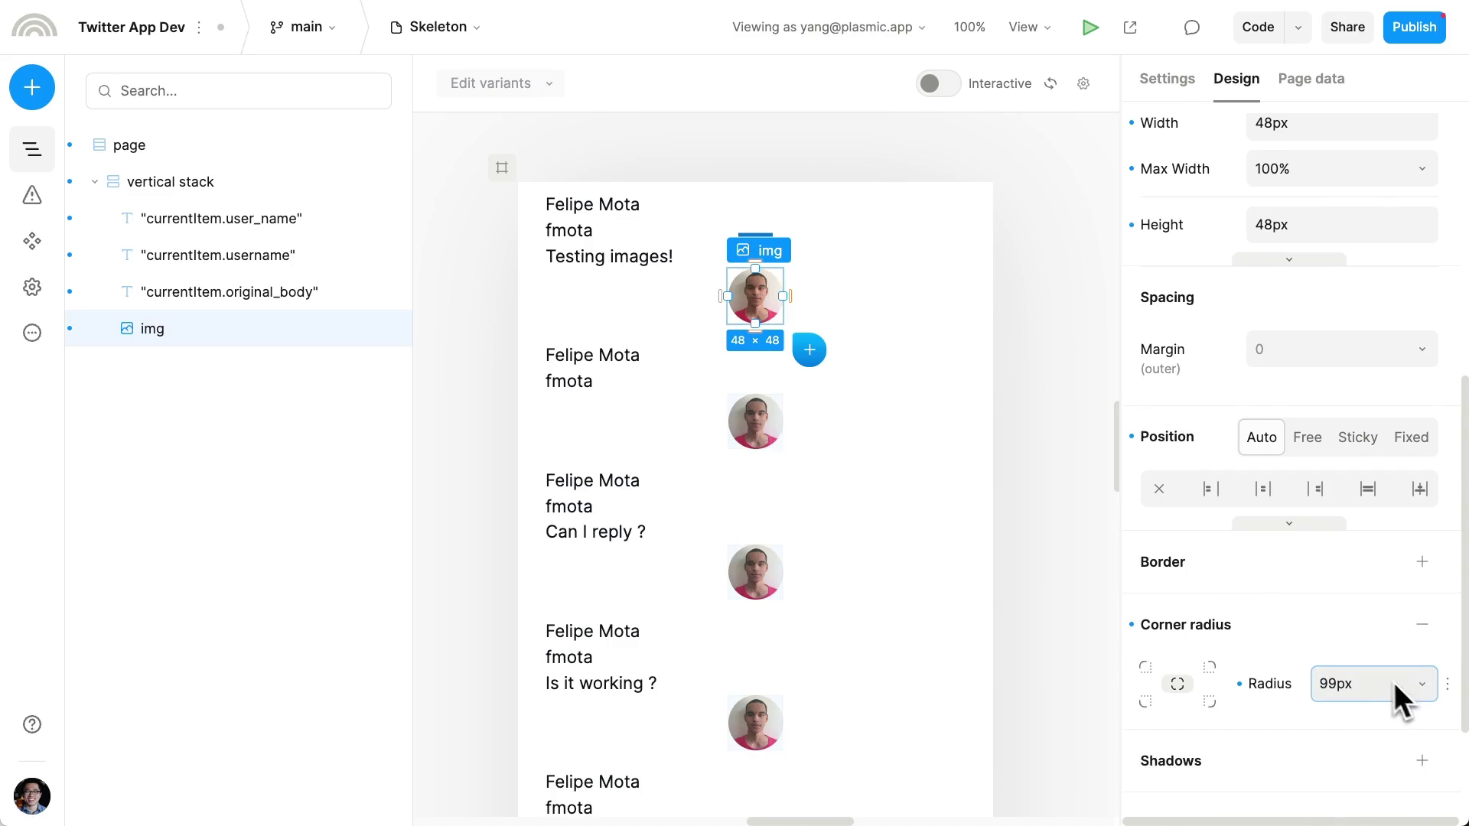
click(941, 328)
- Place name and username side by side in a hug-content horizontal stack with 8px gap
click(842, 216)
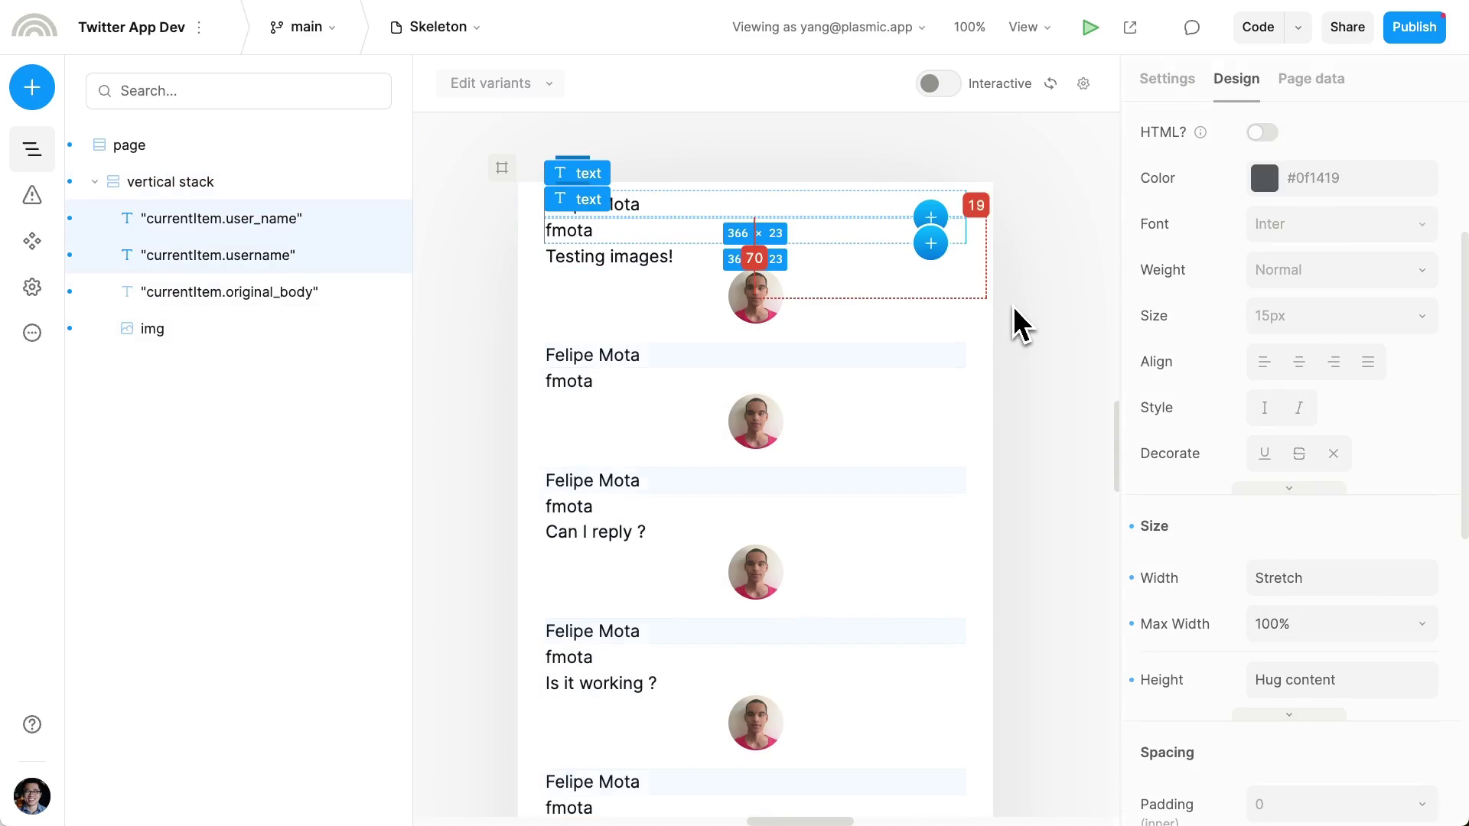
key(shift+a)
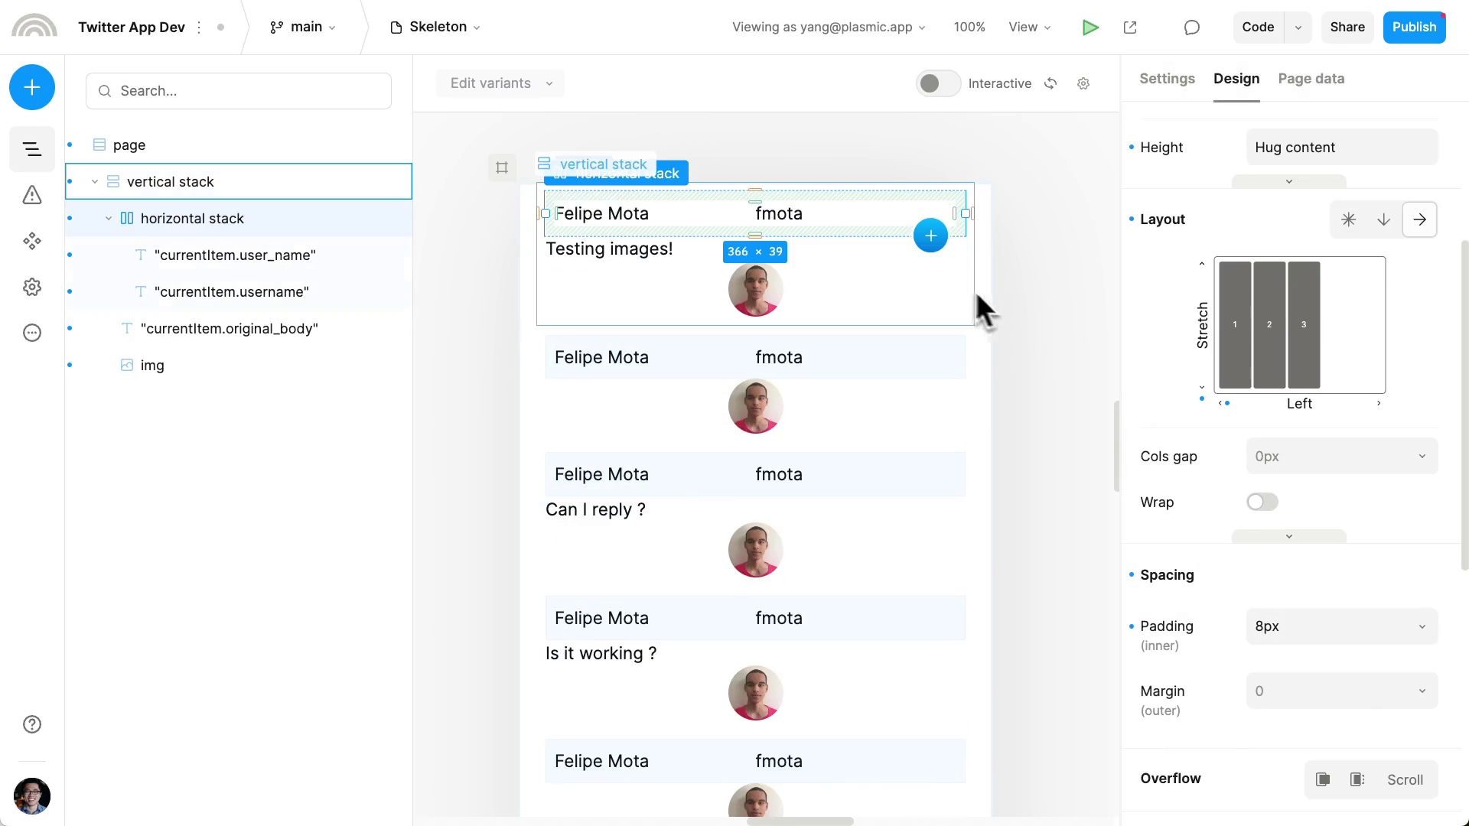
click(734, 222)
key(shift+w)
click(736, 220)
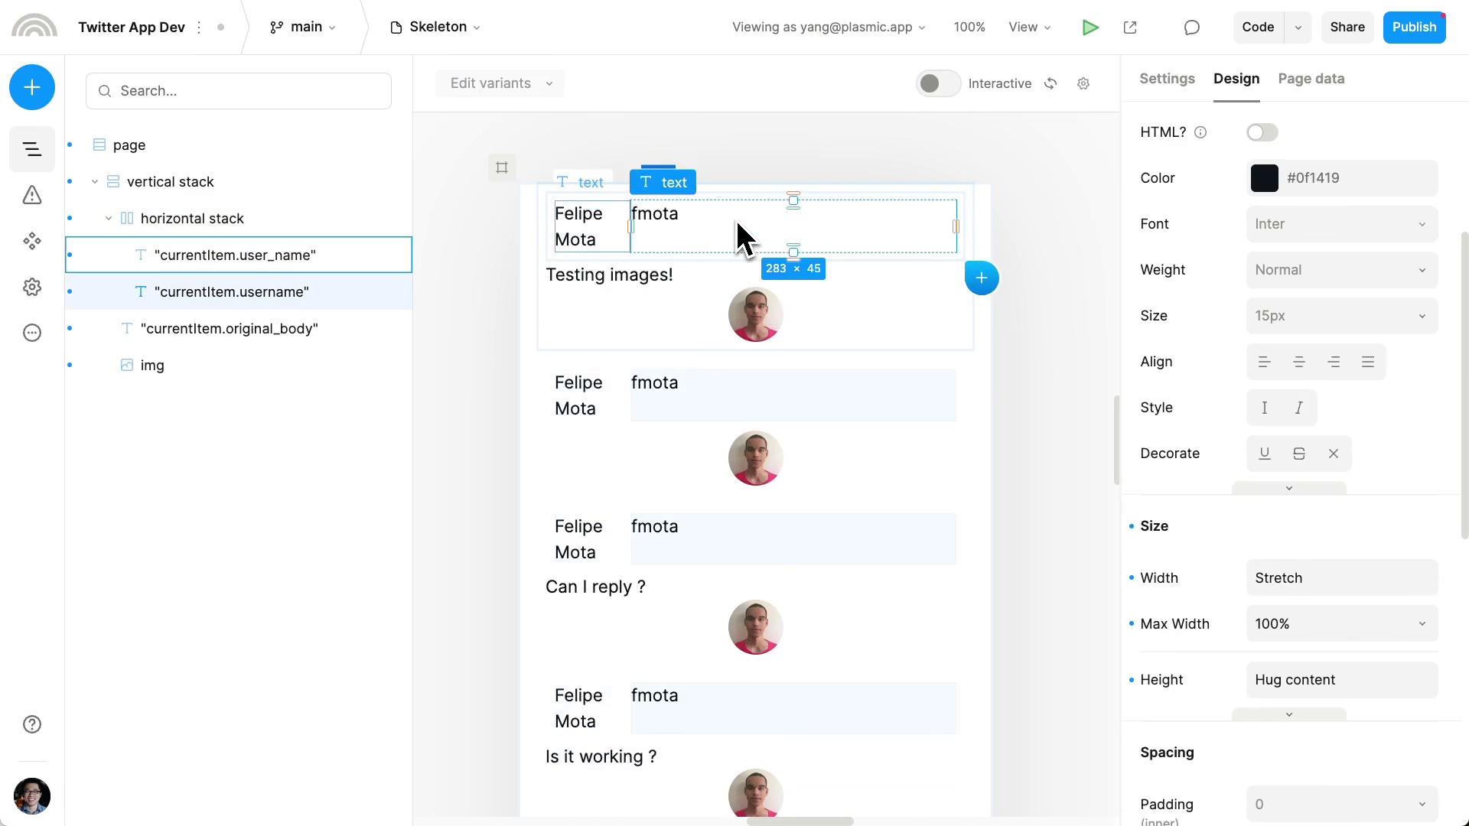
key(shift+w)
key(shift+Return)
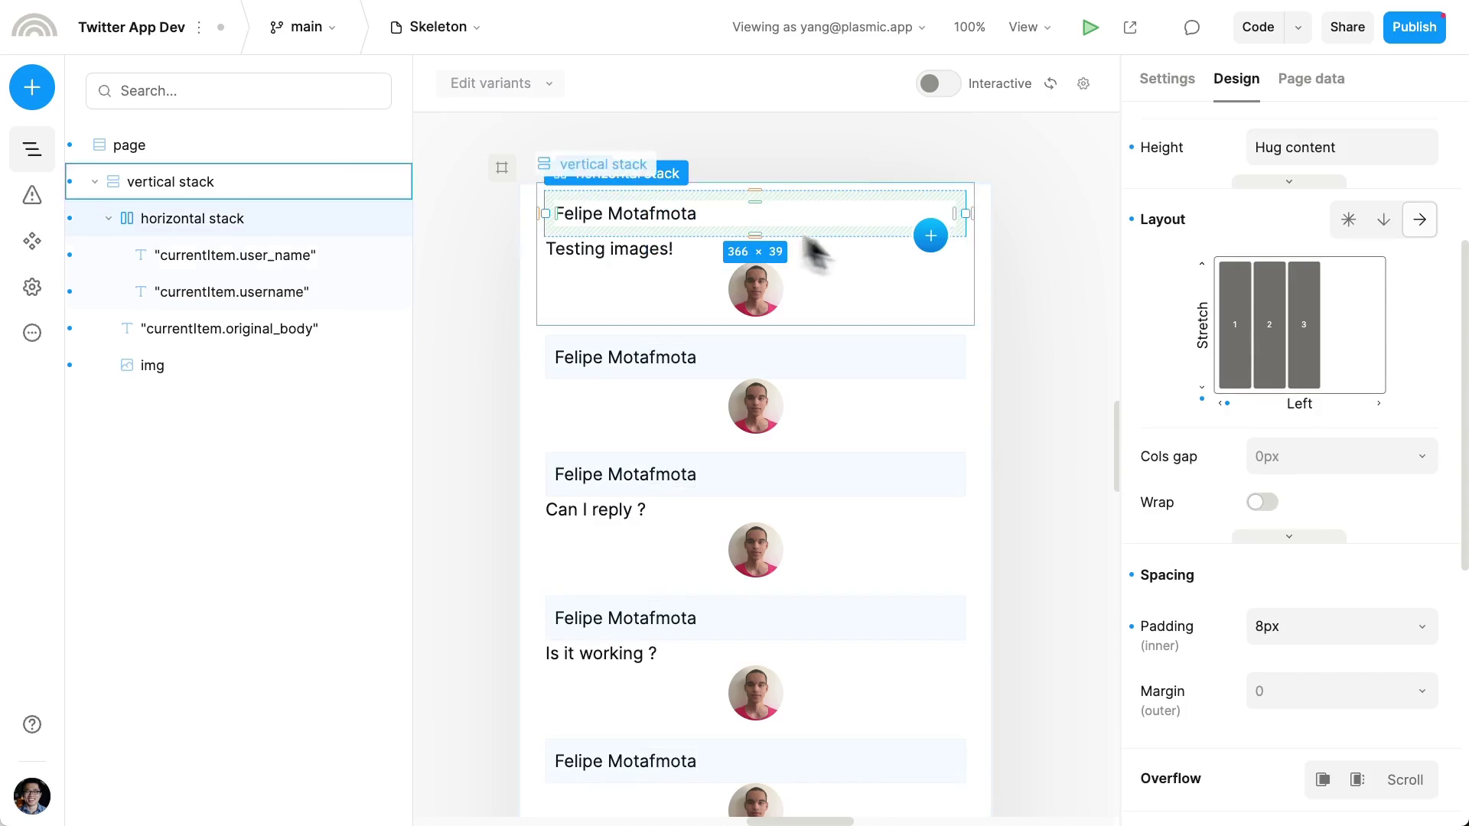
click(1281, 459)
text(8)
key(Return)
- Stack the names row above the tweet body, then place the avatar beside that column
key(Tab)
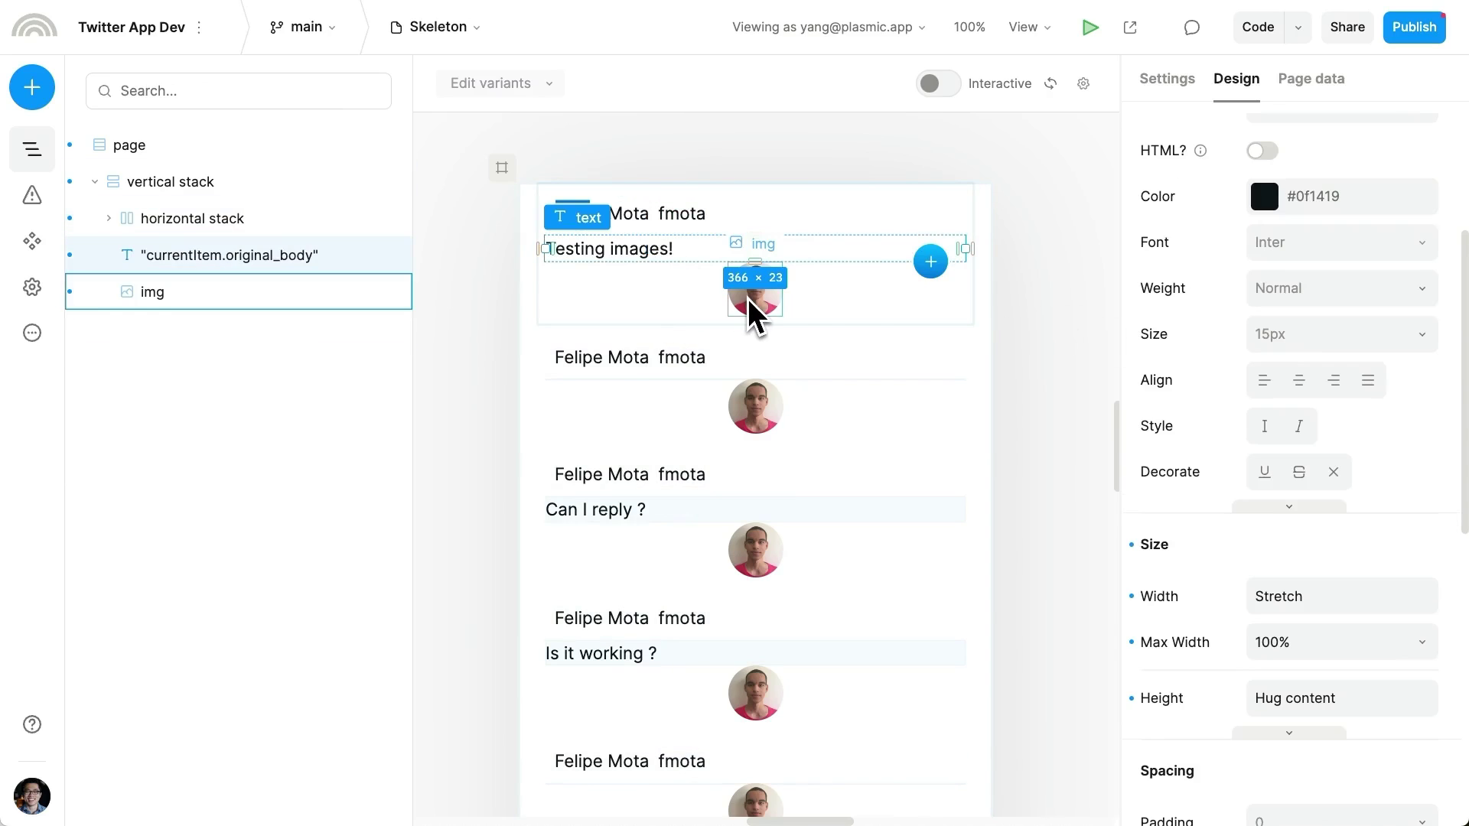
key(ctrl+alt+g)
key(ctrl+alt+h)
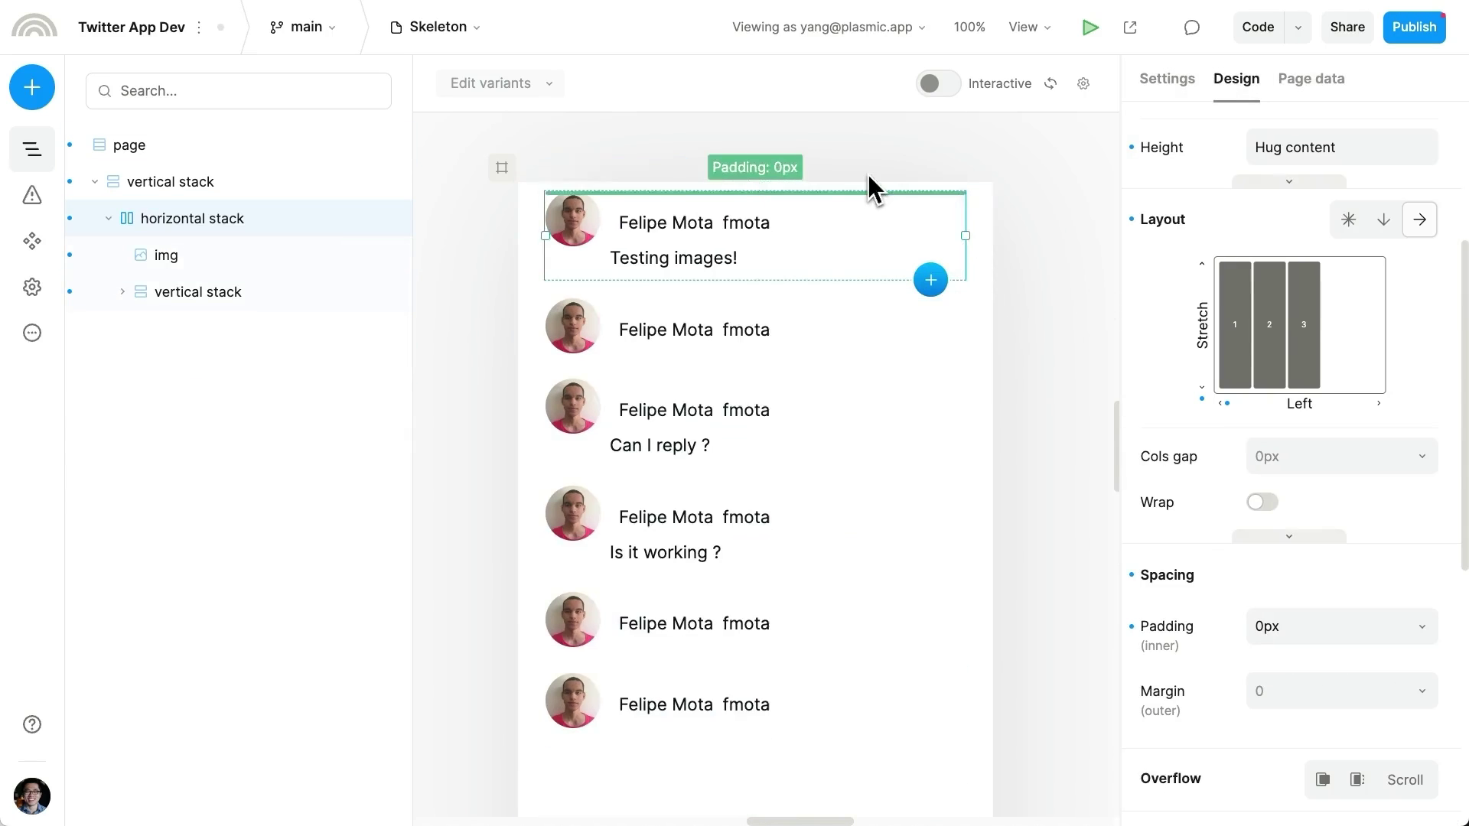
click(875, 214)
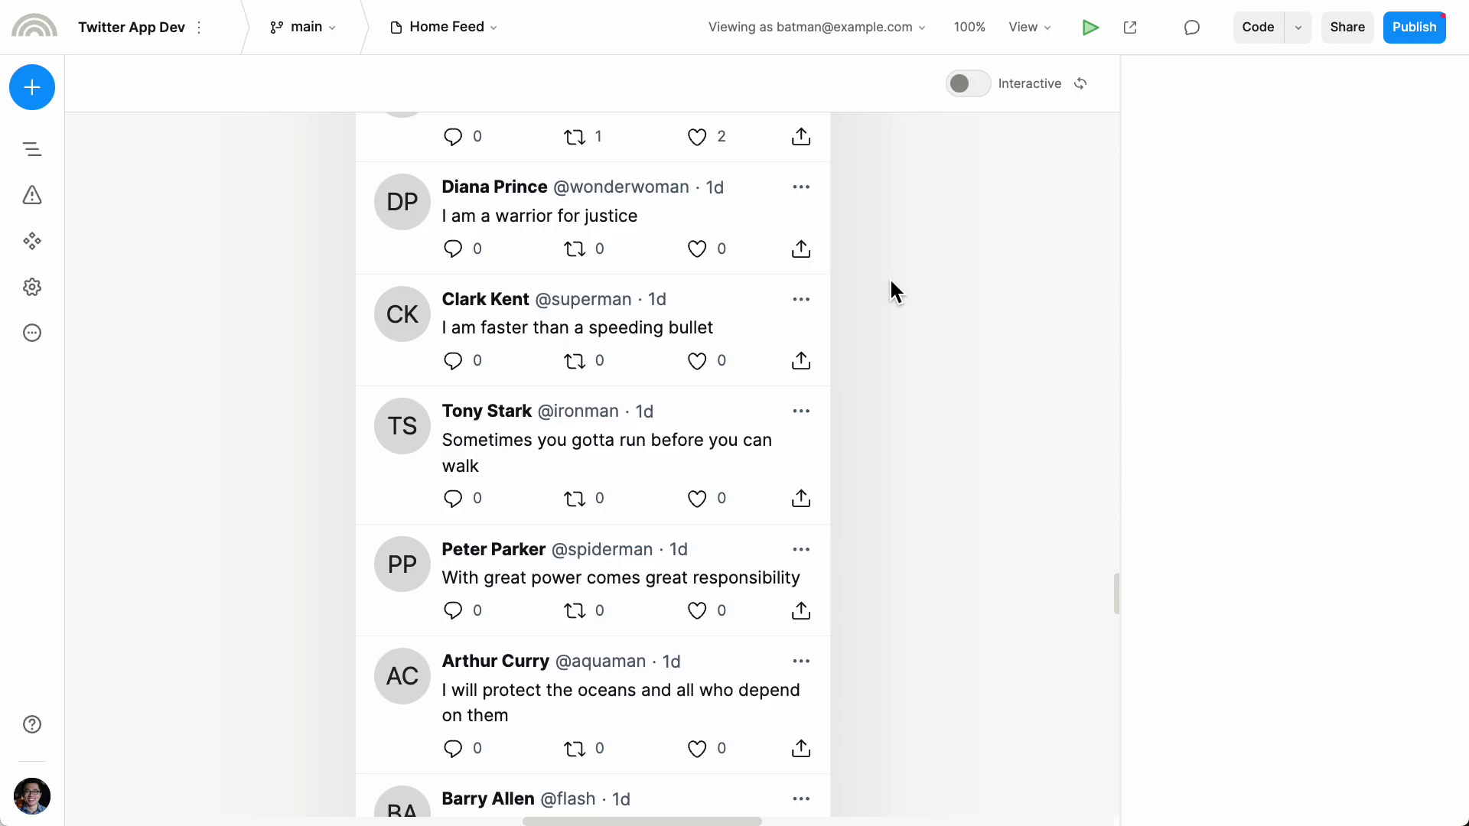
- Switch to the User Feed page and view its Page data with the user parameter and queries
click(467, 27)
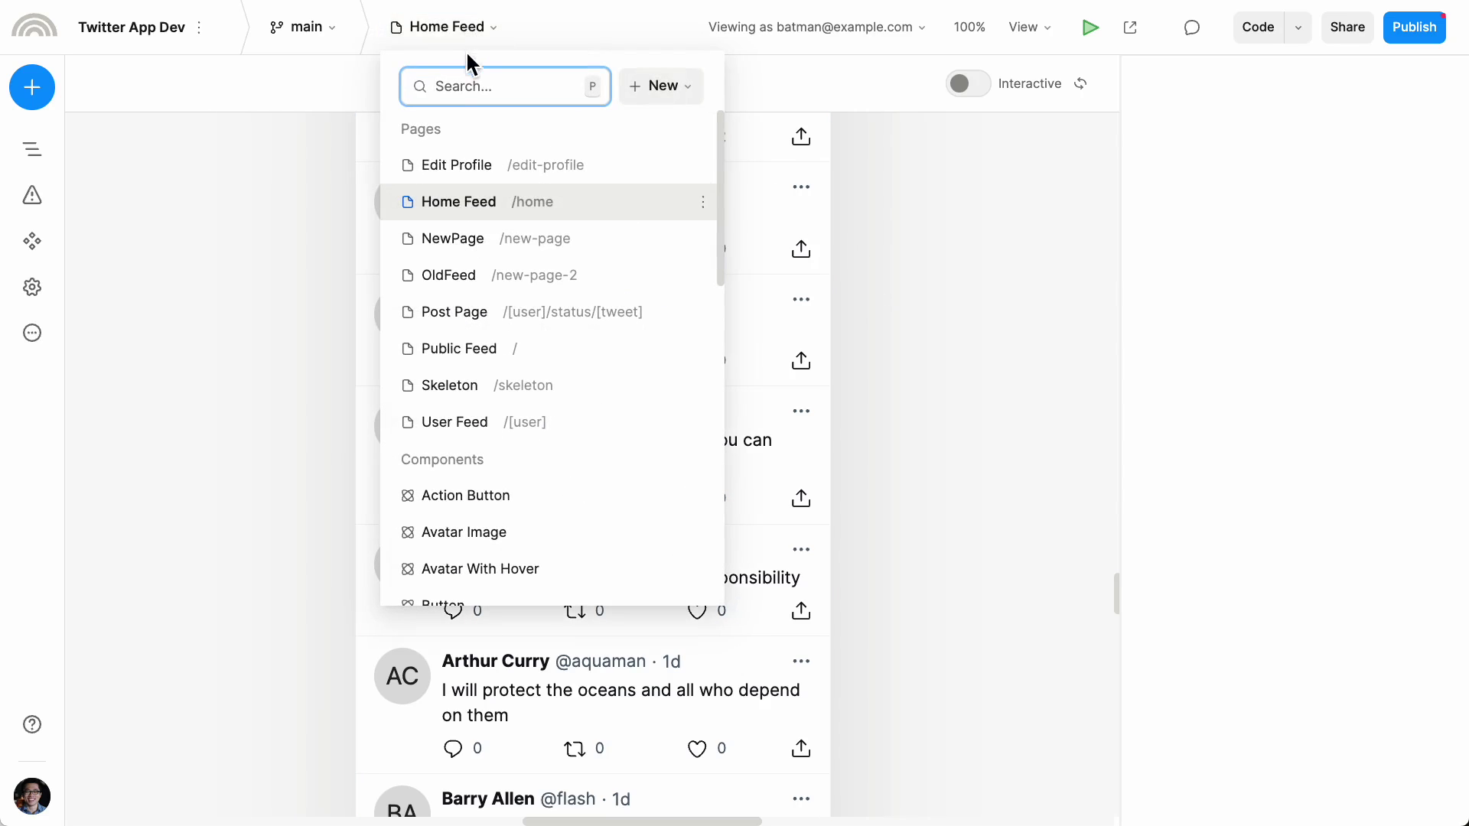
click(491, 419)
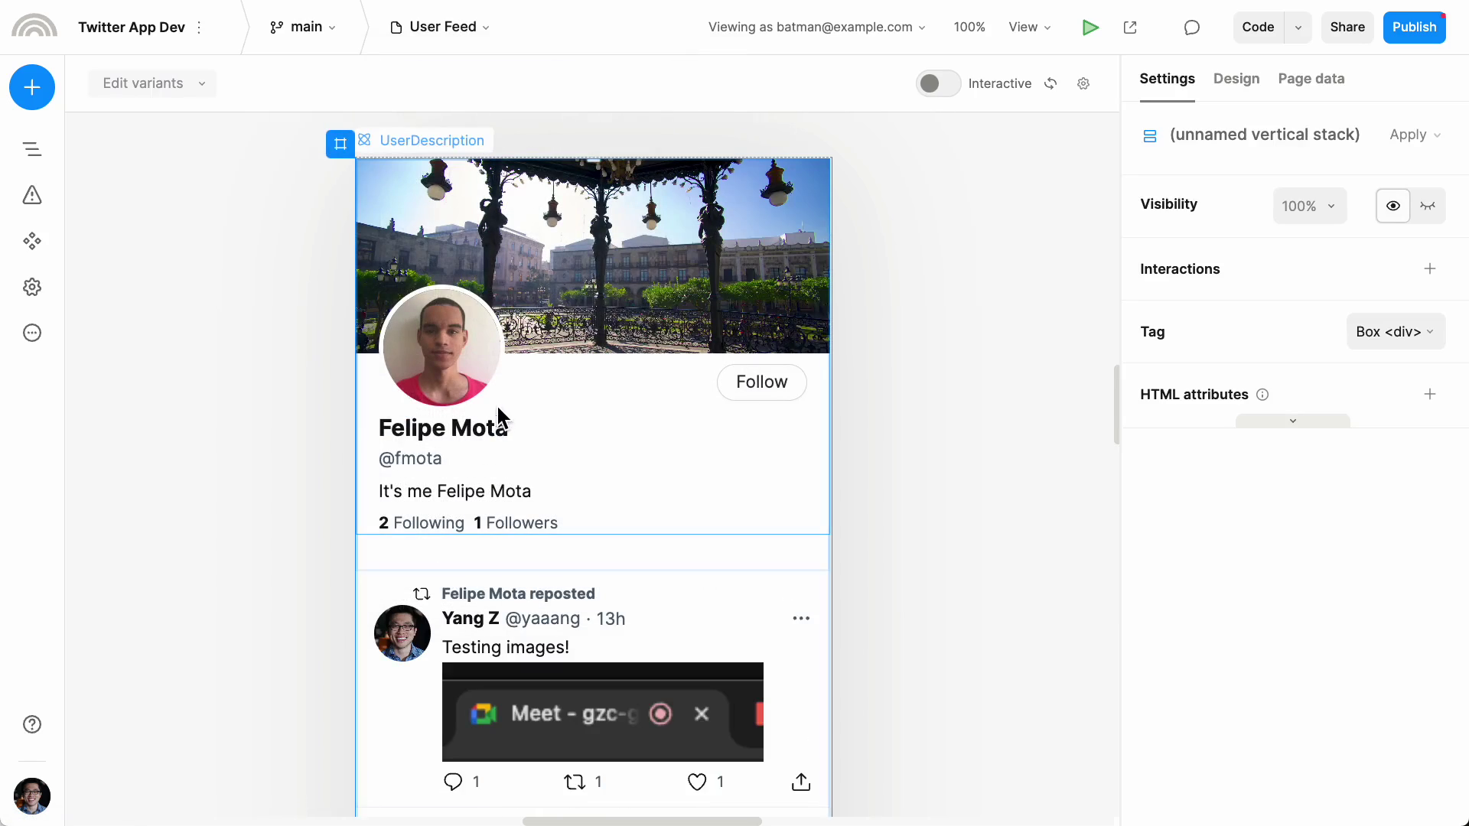
click(1297, 93)
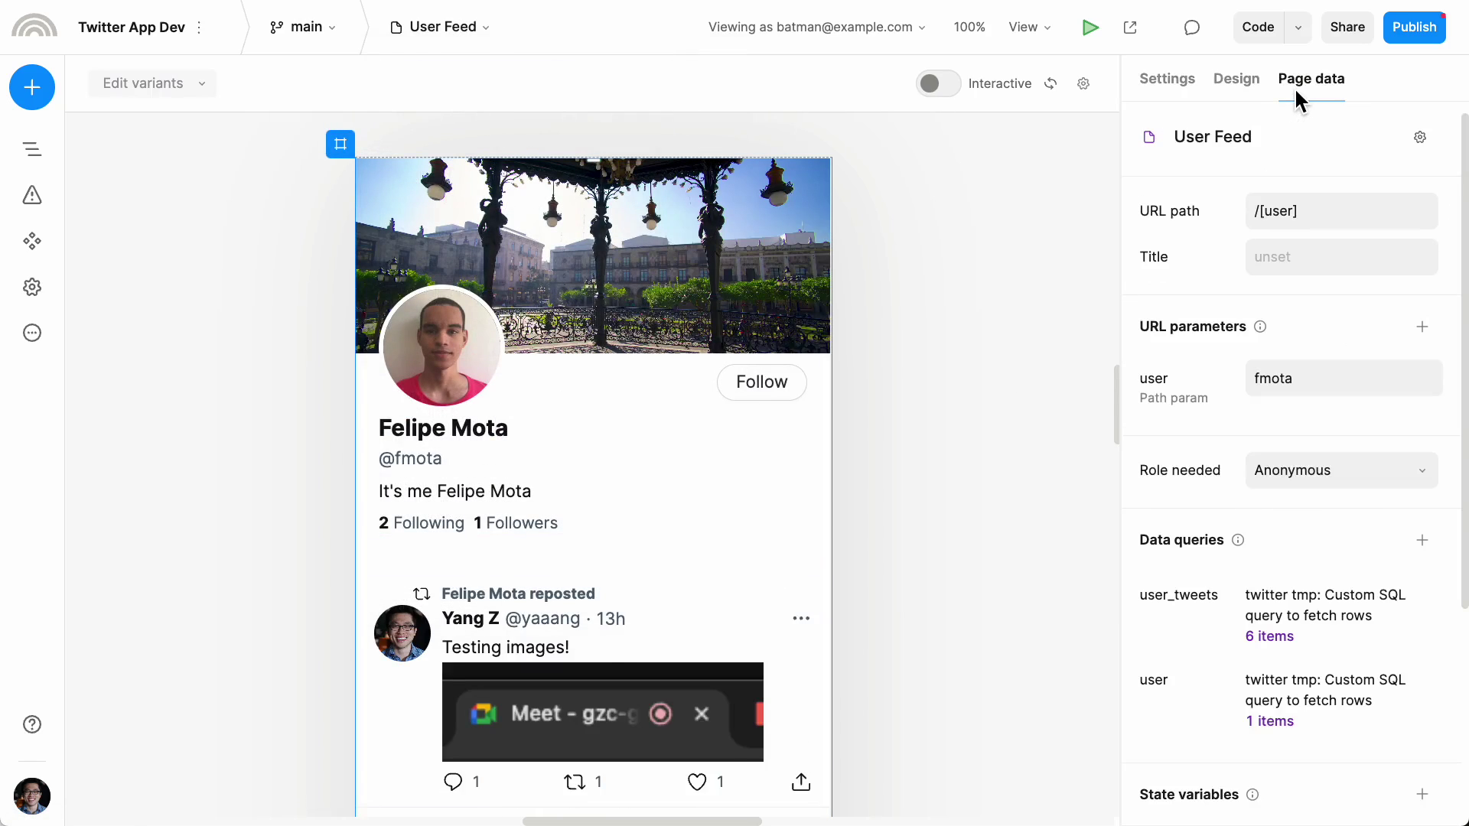
click(1319, 579)
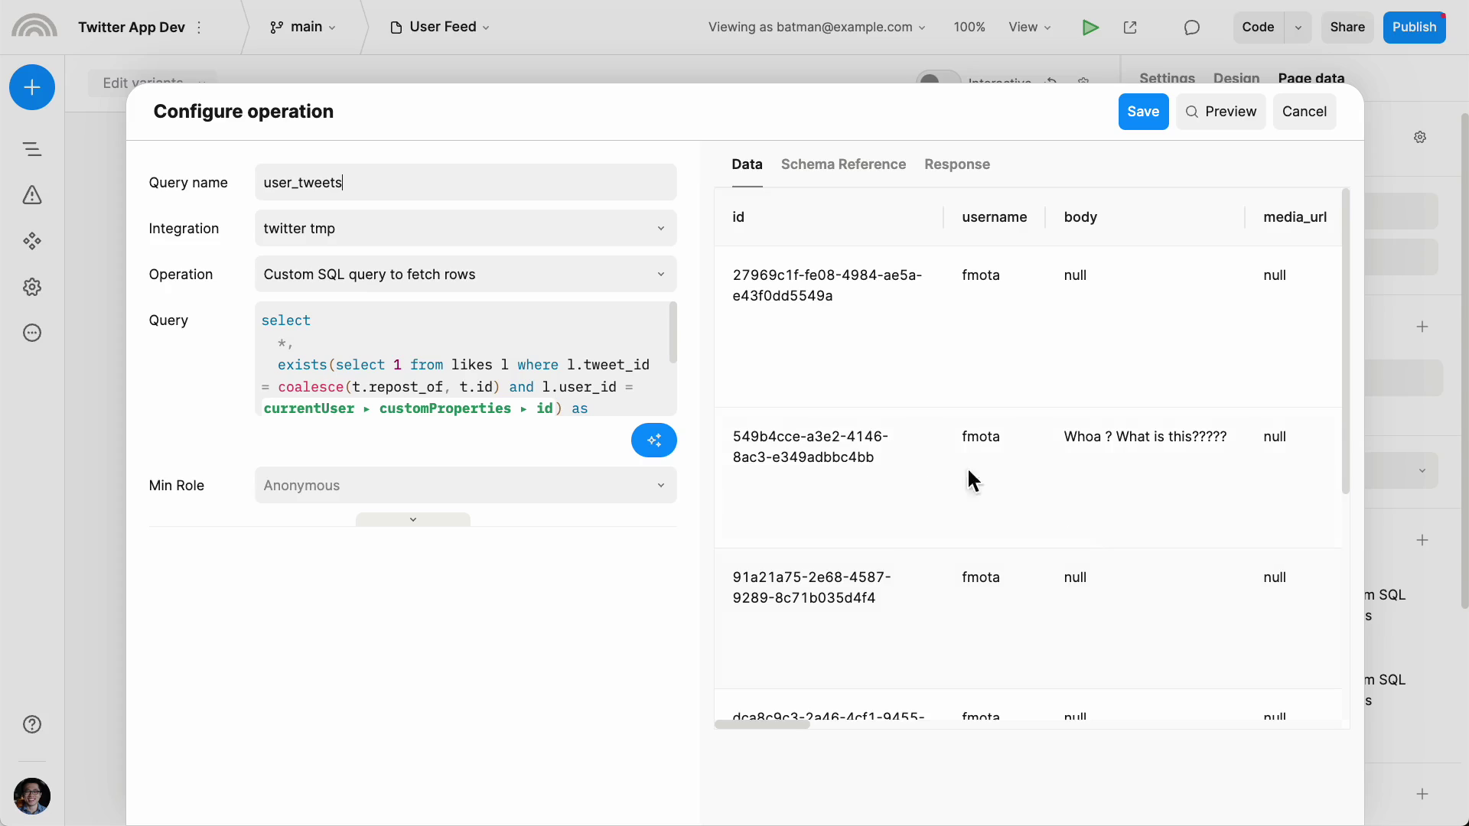
scroll(672, 383, down, 3)
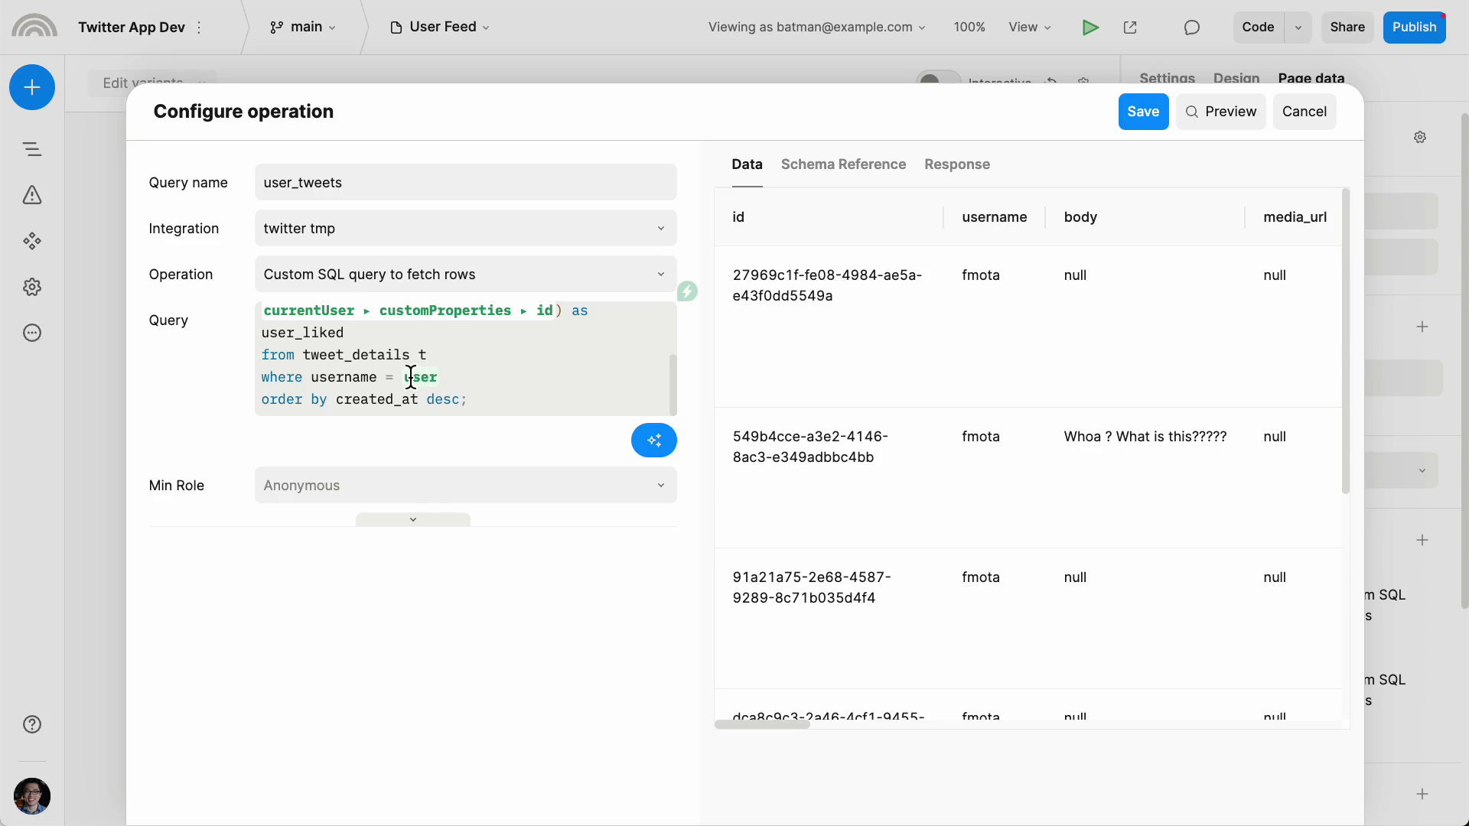
click(411, 377)
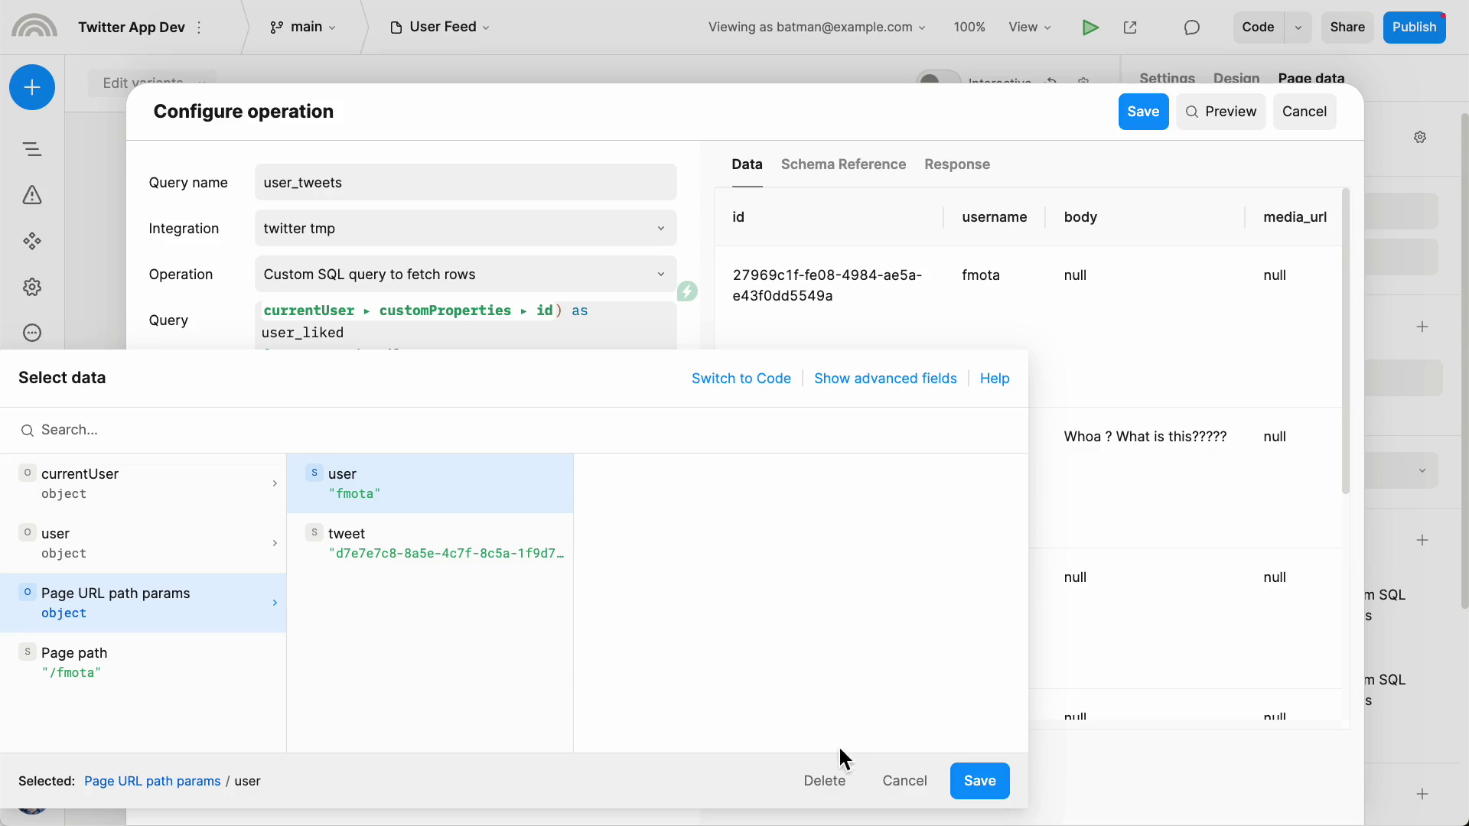
click(888, 782)
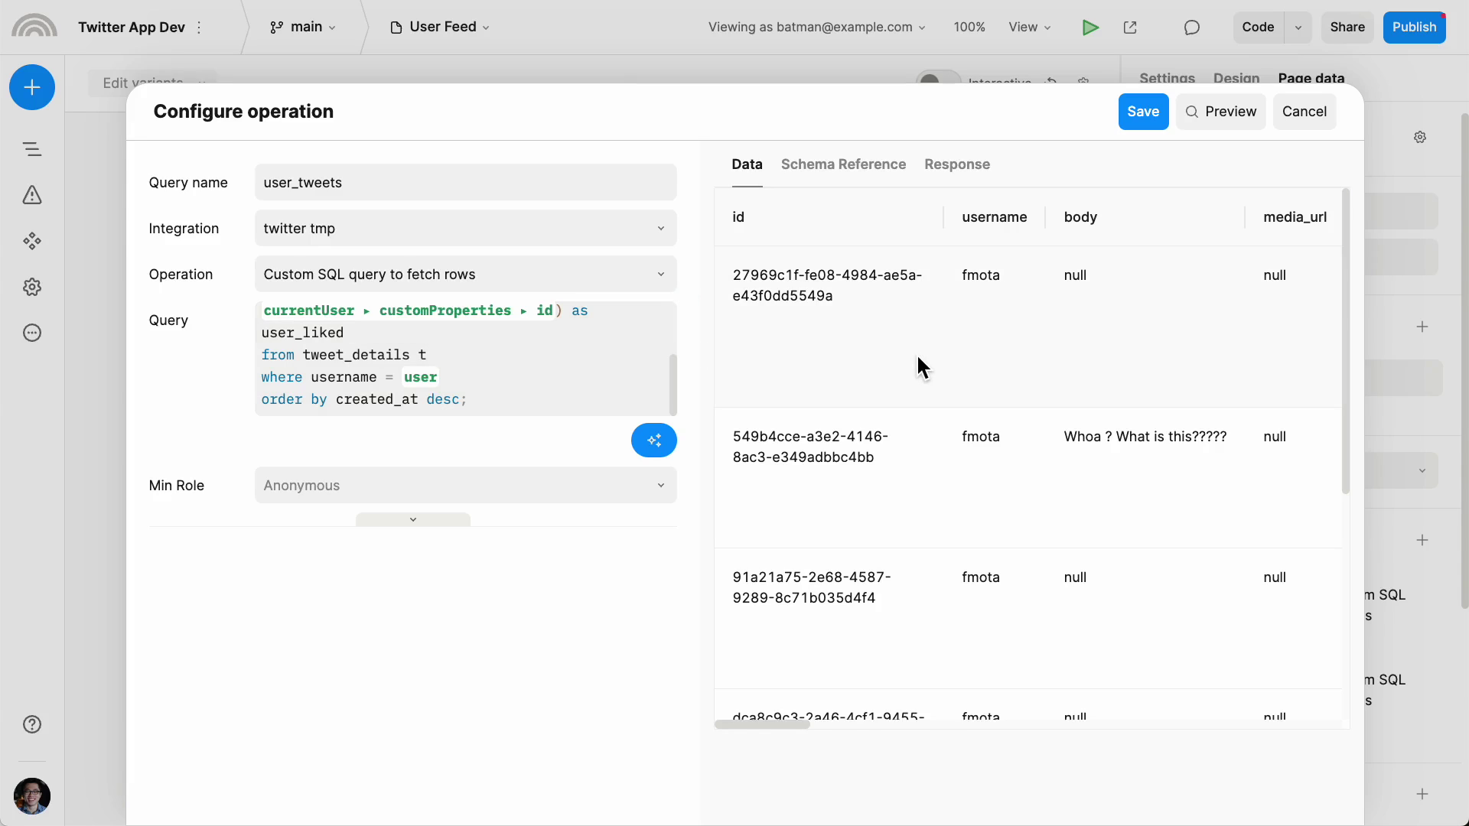
click(1305, 115)
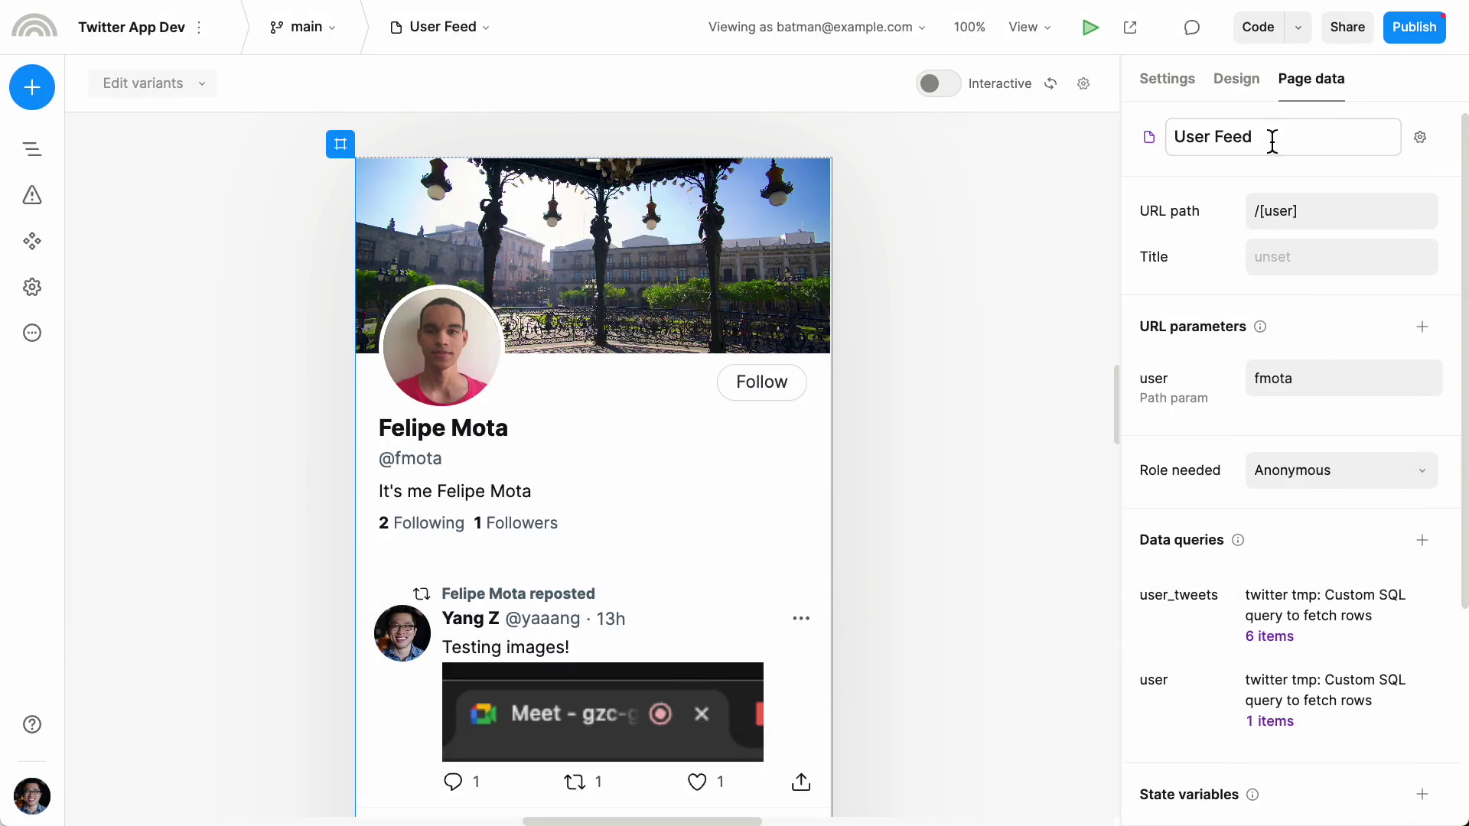
click(1216, 738)
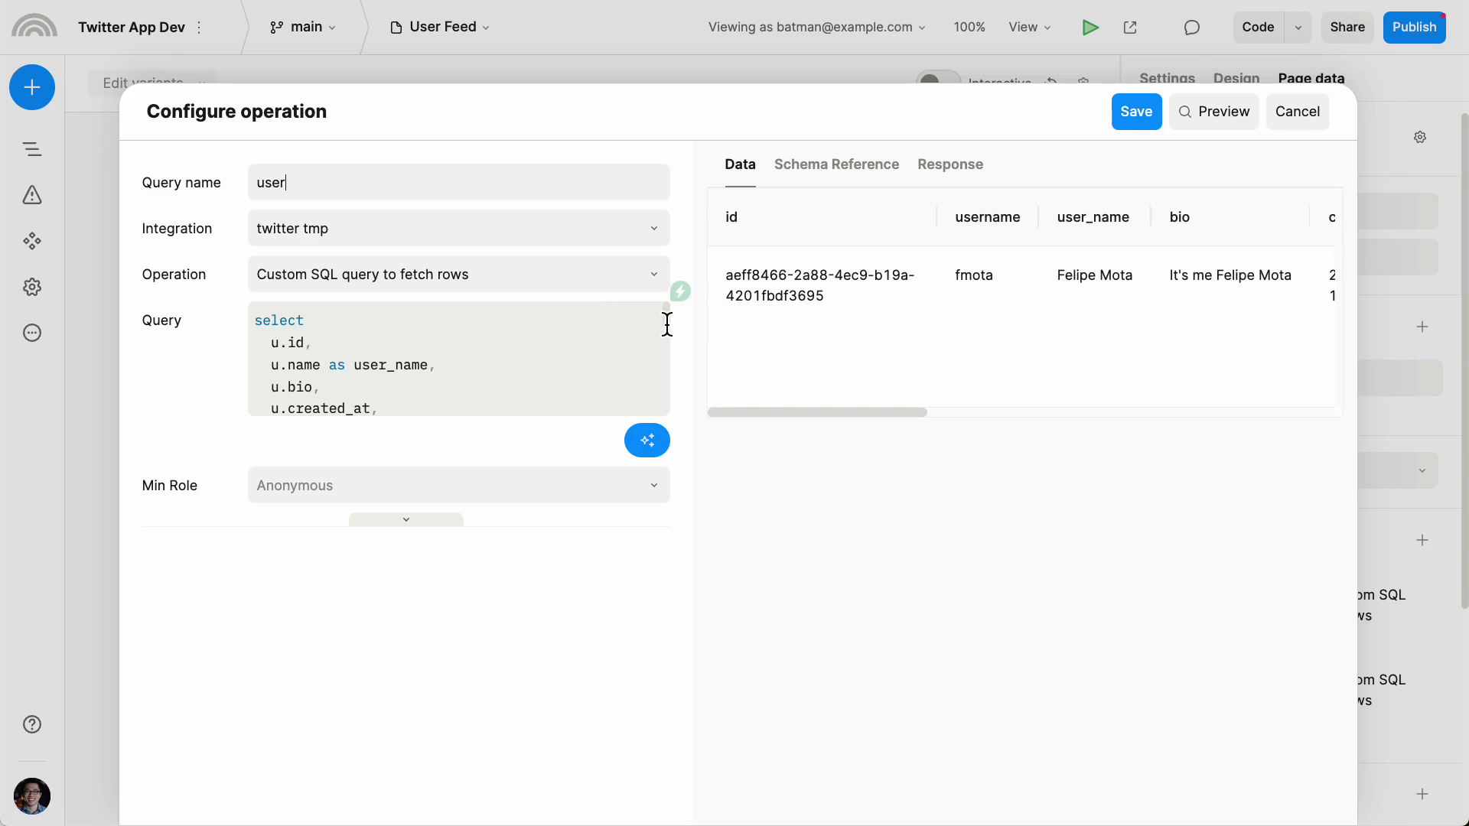
scroll(667, 325, down, 10)
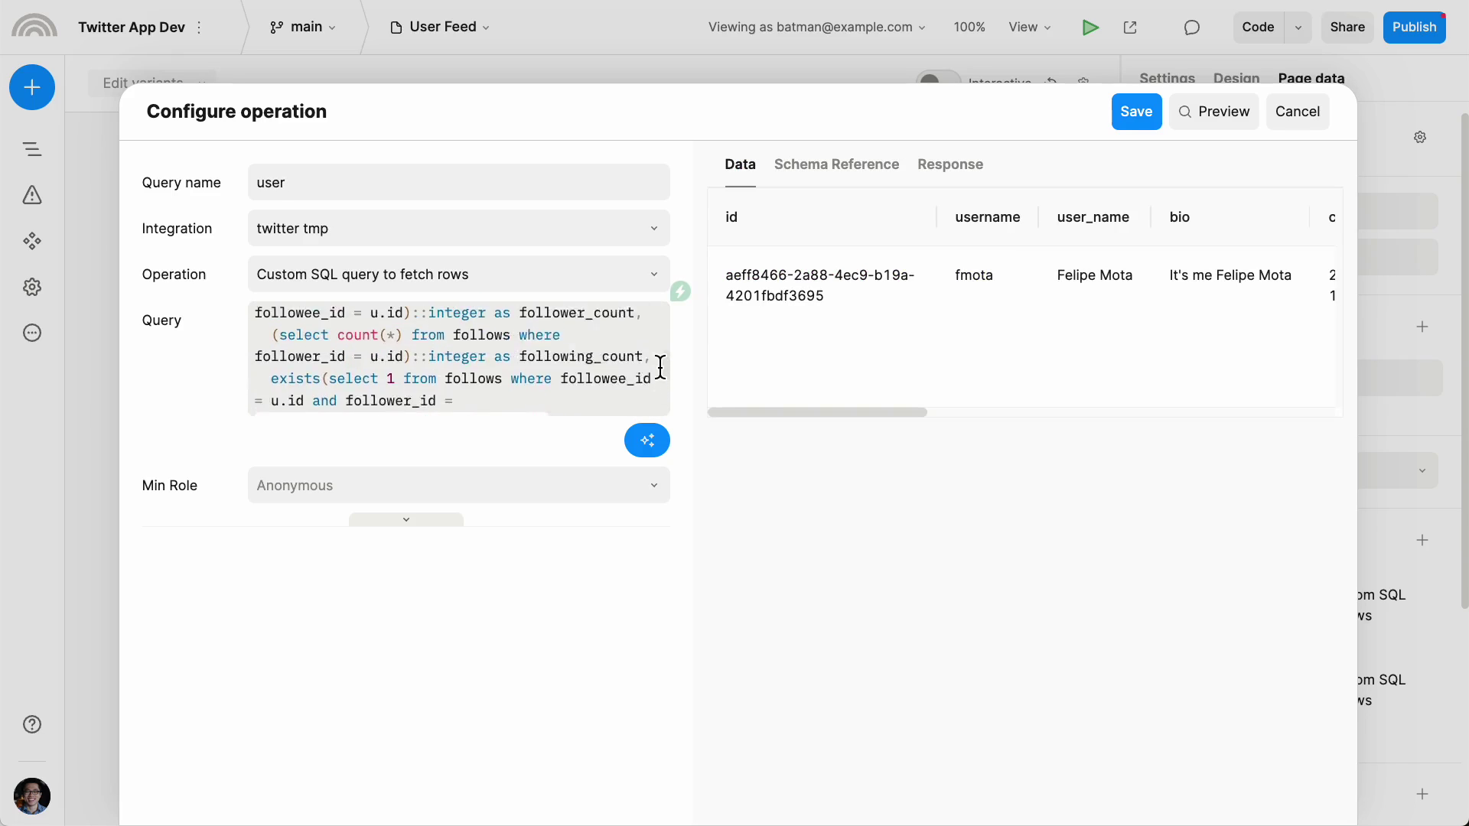
scroll(663, 344, up, 10)
click(1297, 111)
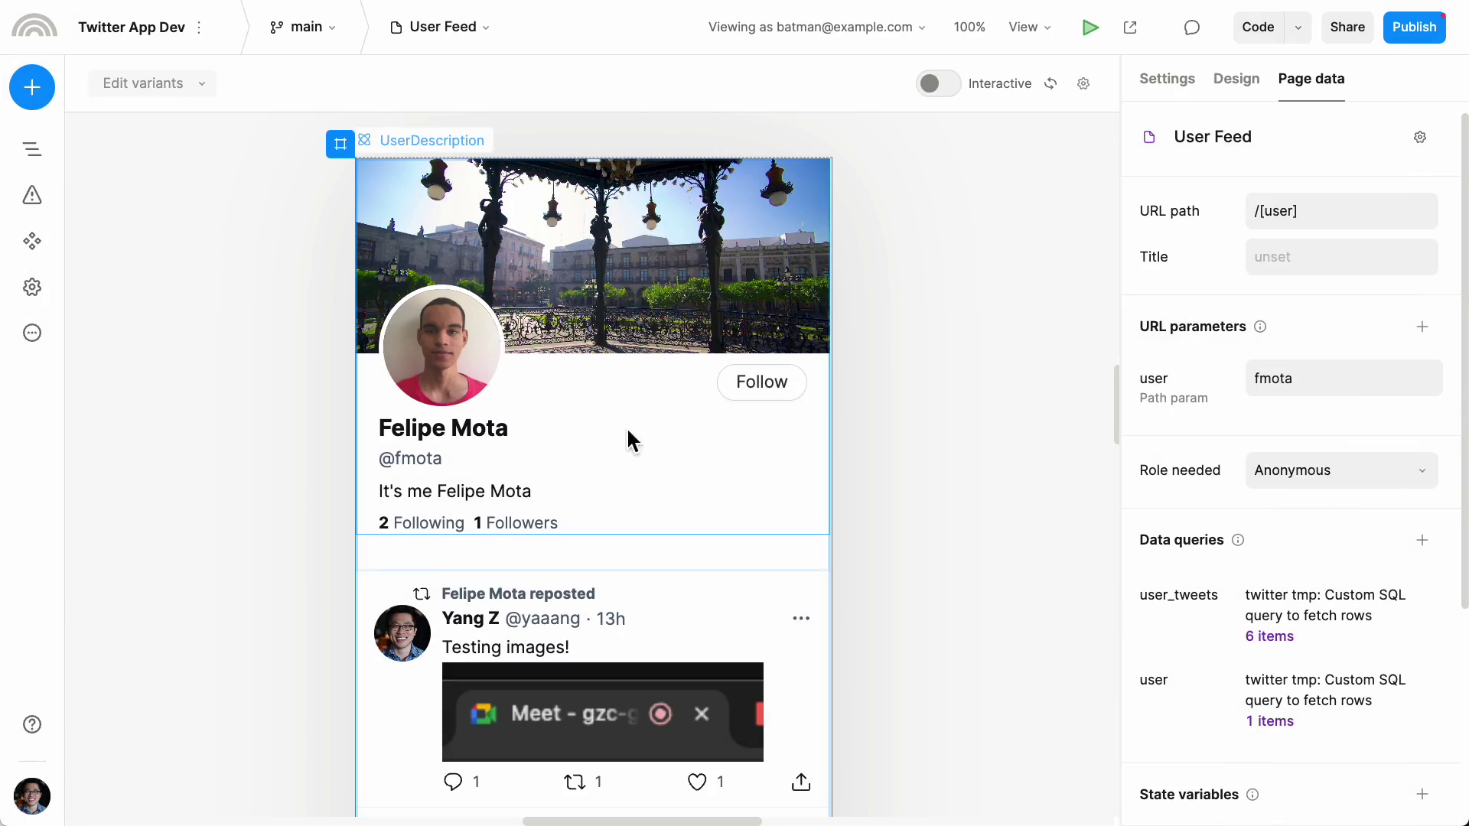
- Select feed posts like 'Can I reply ?' to review their userTweets repeat and tweet prop
scroll(887, 482, down, 7)
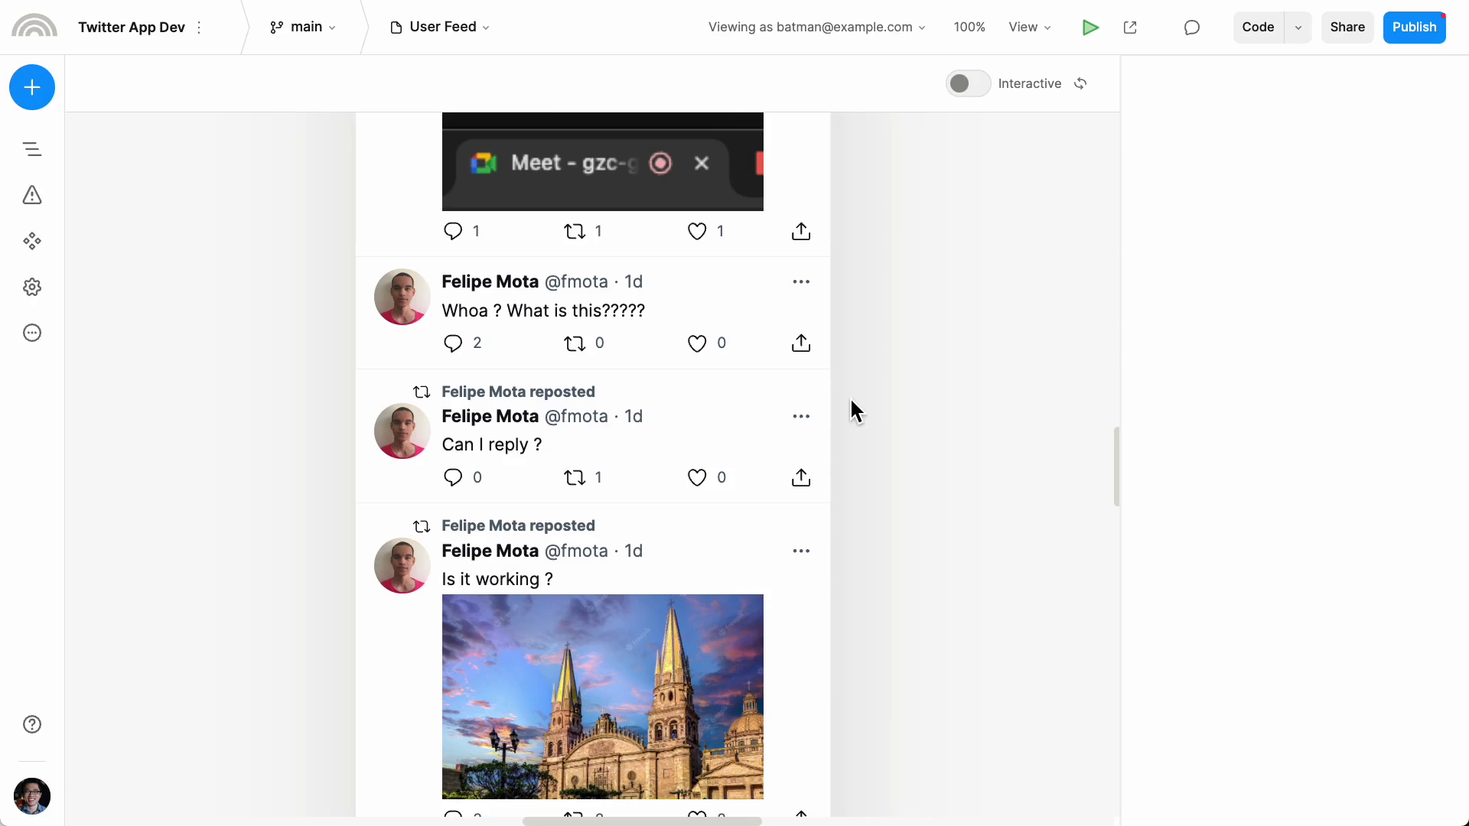
click(724, 331)
click(728, 410)
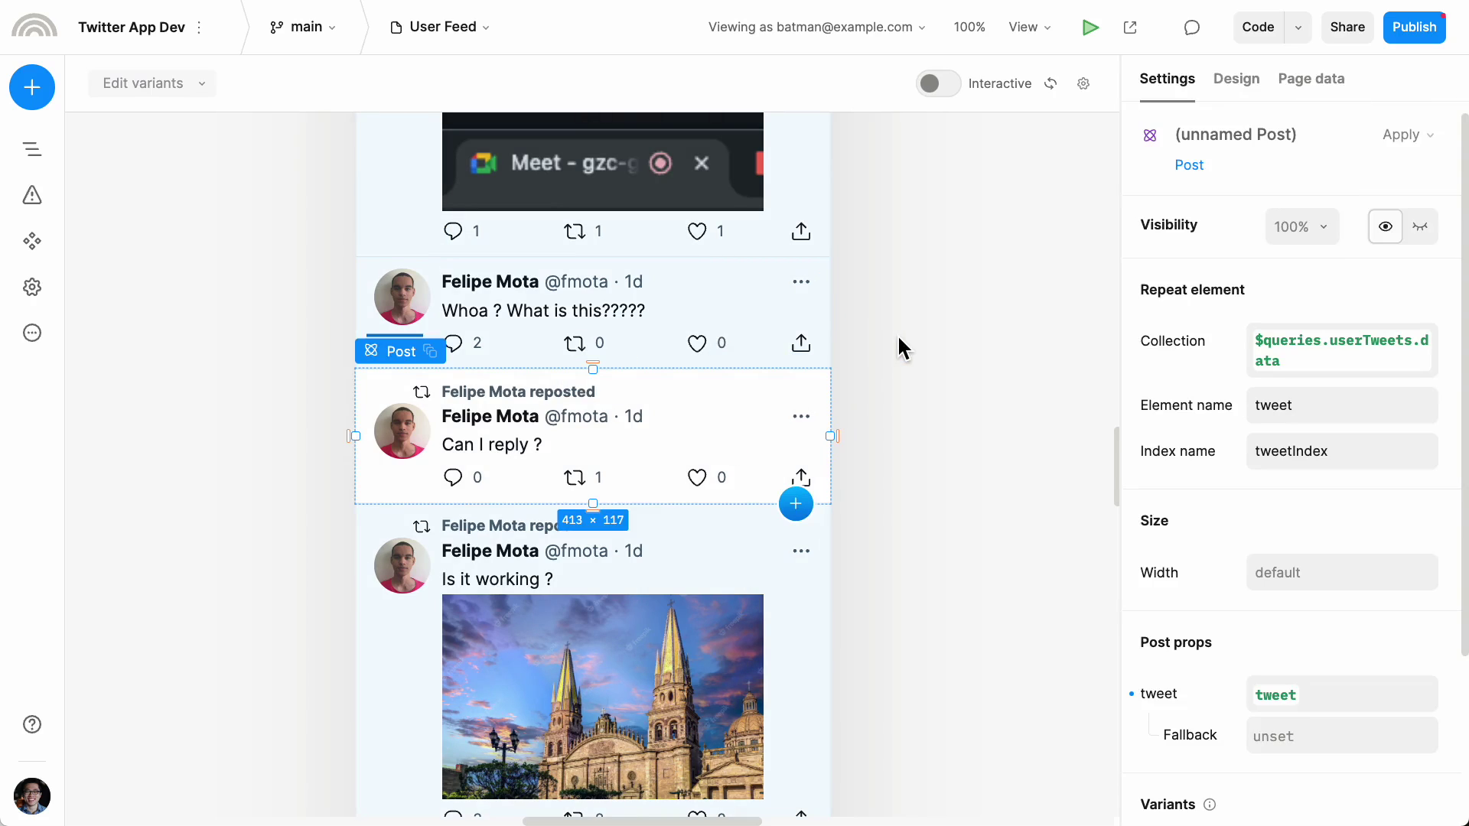
click(530, 343)
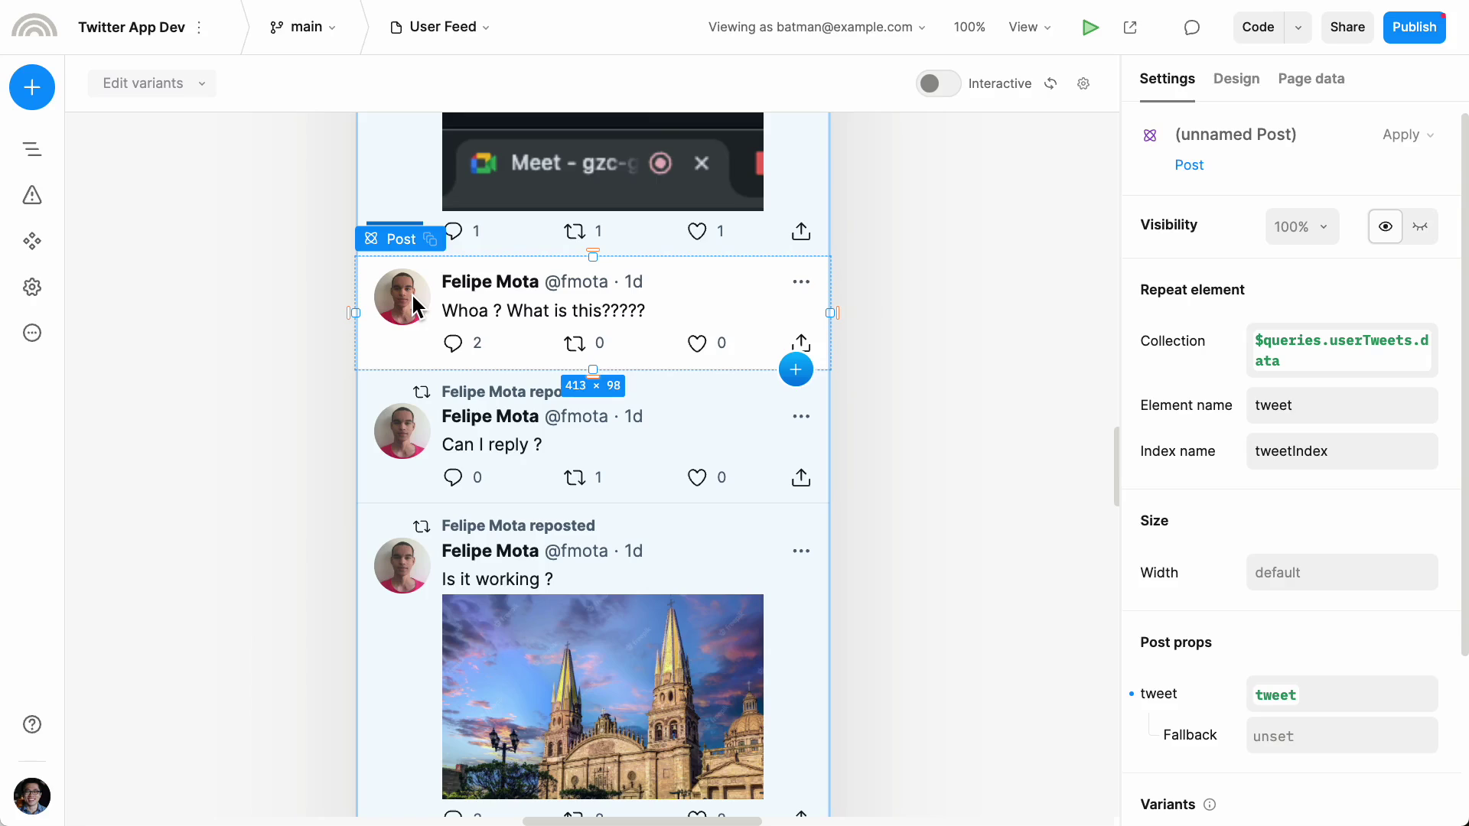
scroll(1240, 393, down, 3)
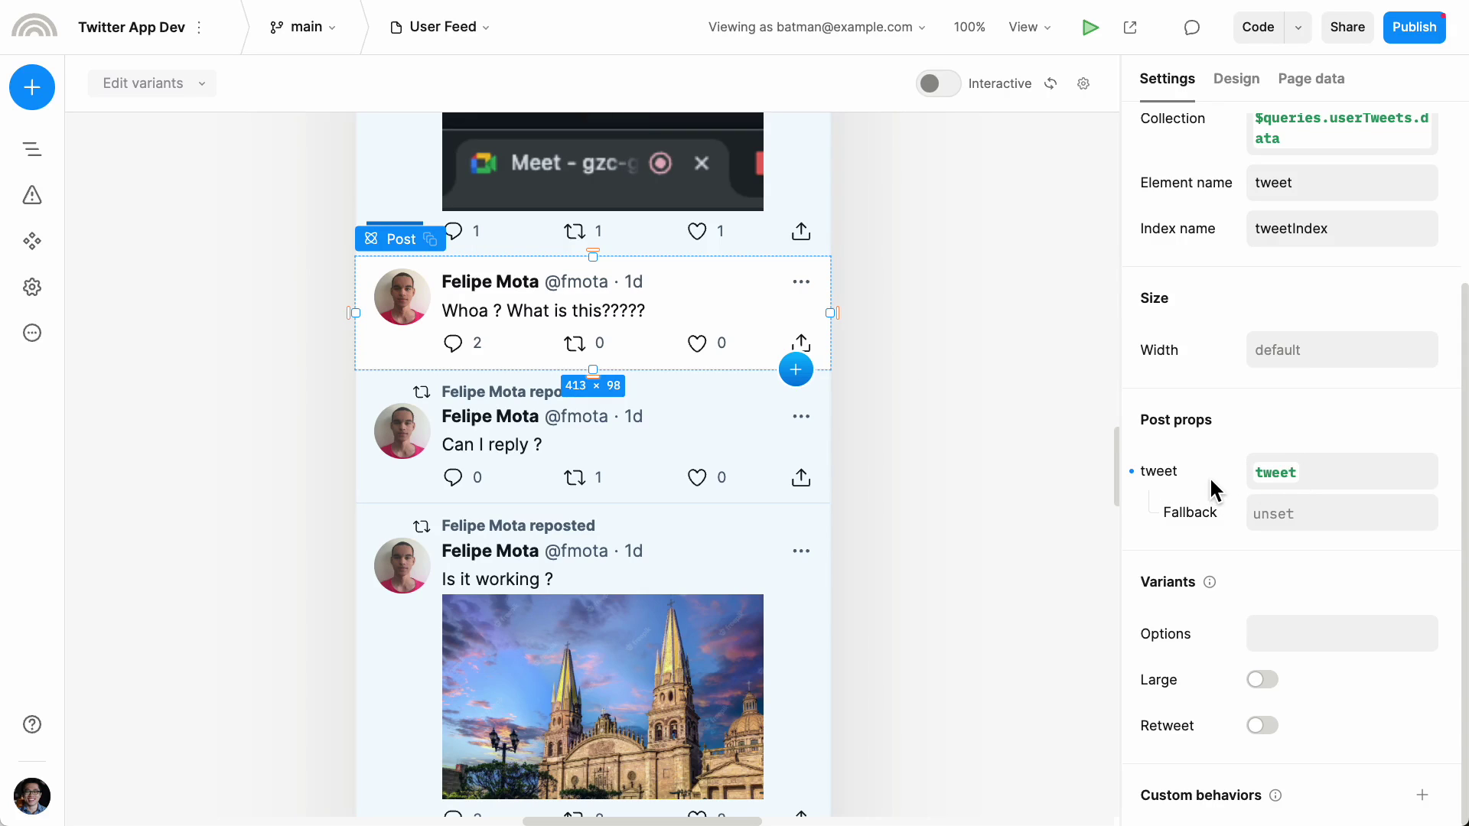
scroll(872, 357, up, 3)
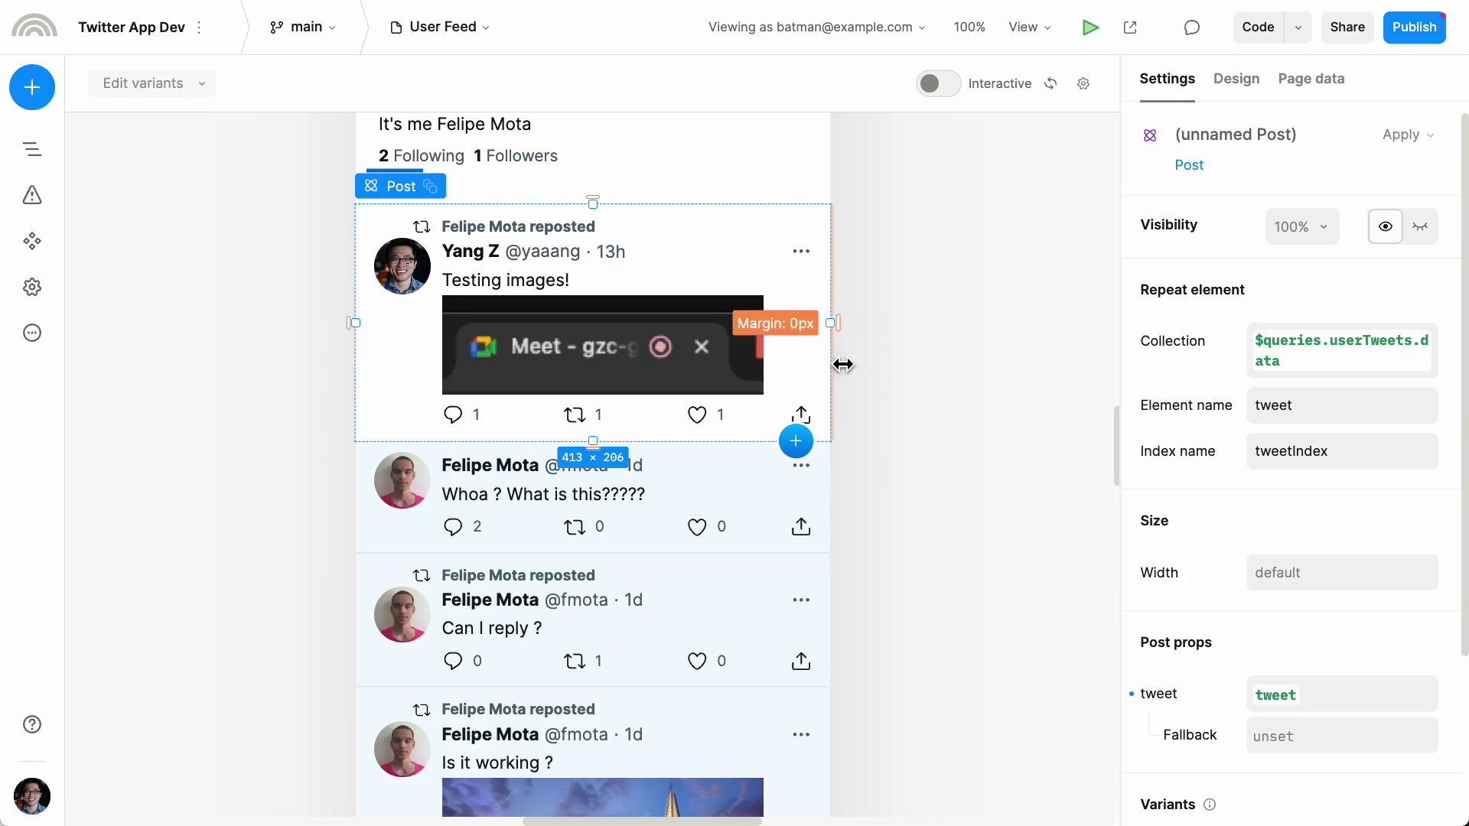
- Inside the Post component, open the like button's three on-click actions
double_click(743, 412)
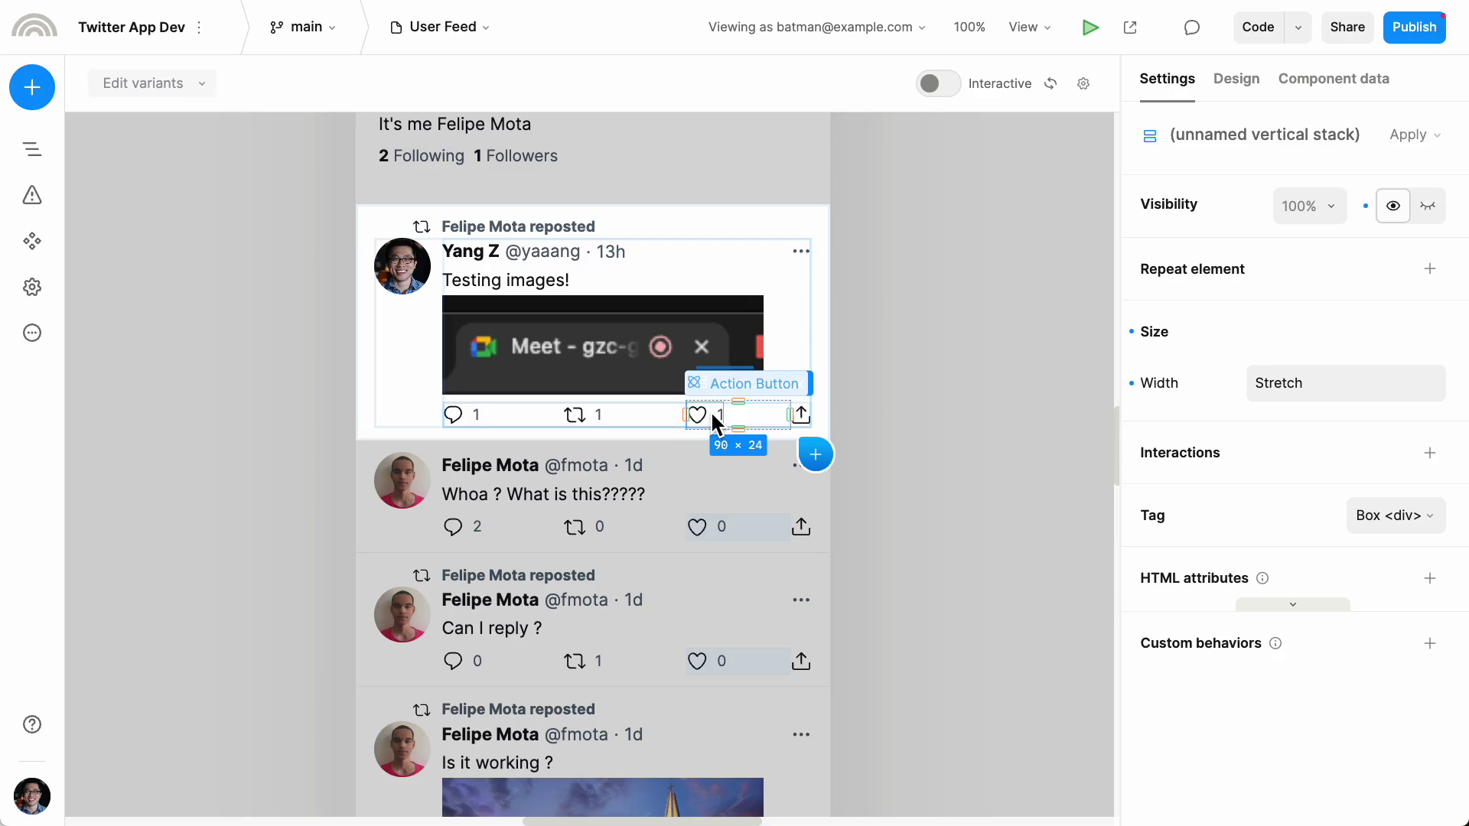
click(713, 422)
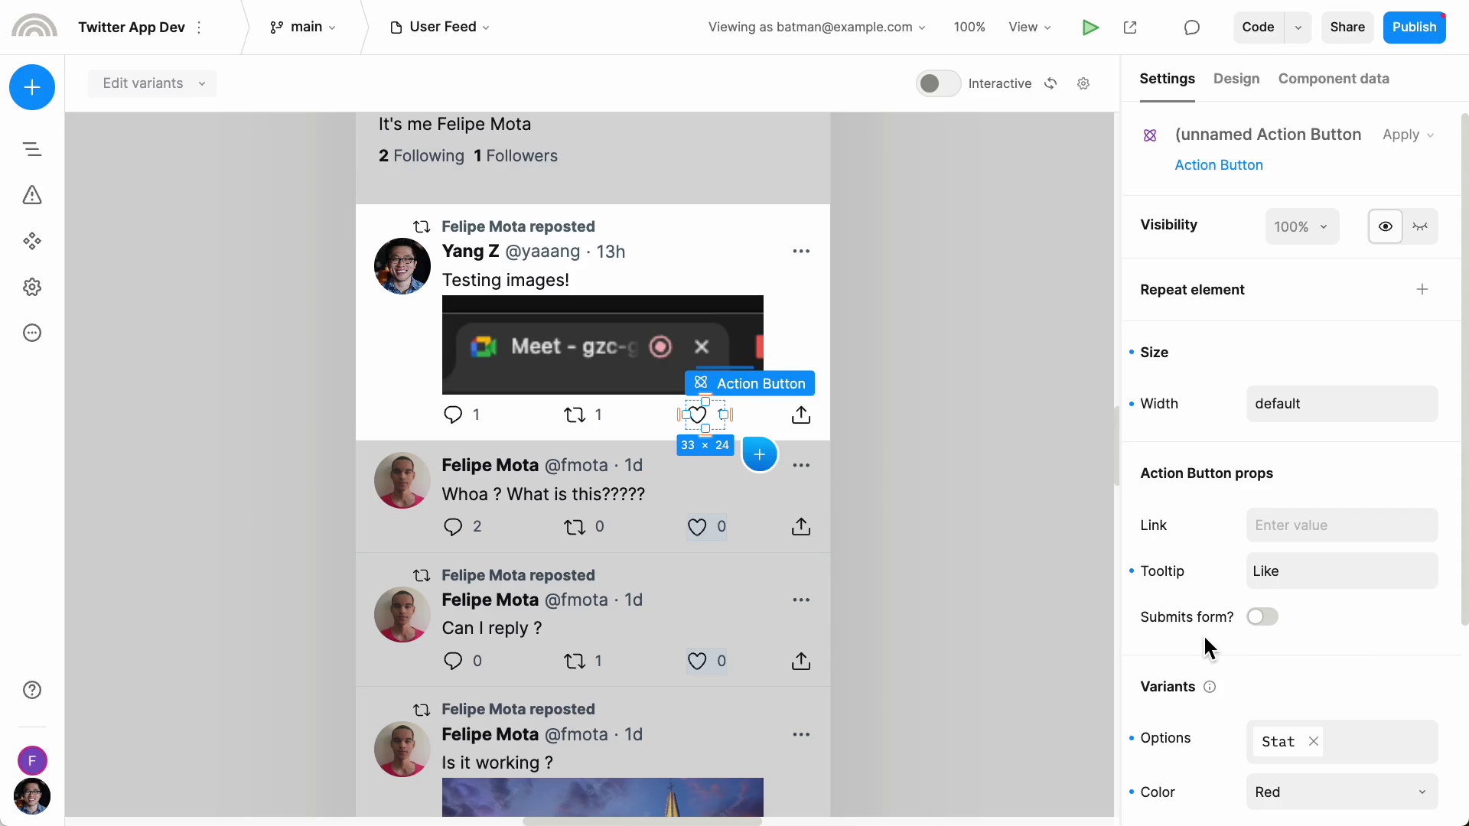
scroll(1205, 644, down, 4)
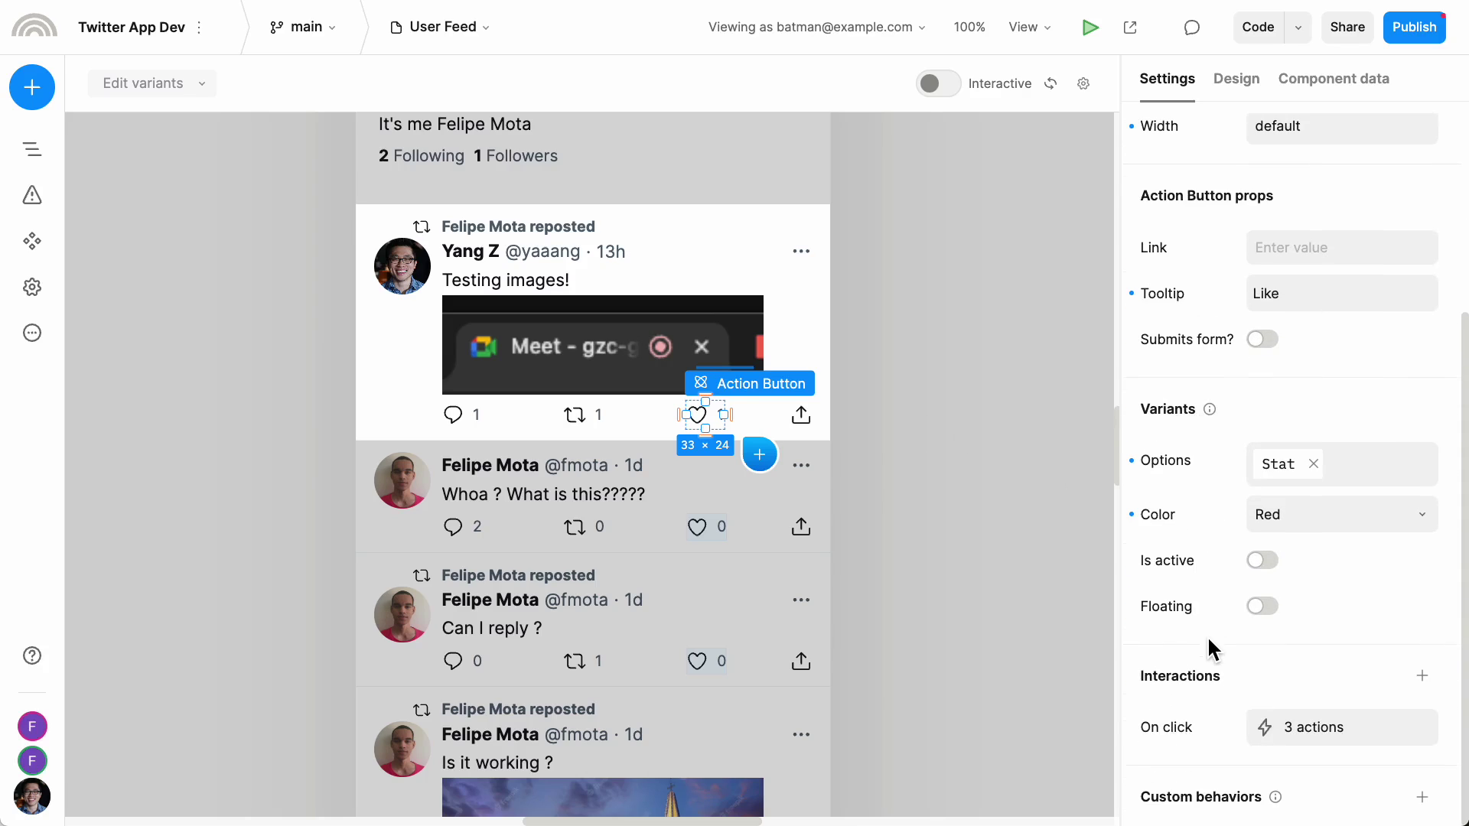
click(1298, 732)
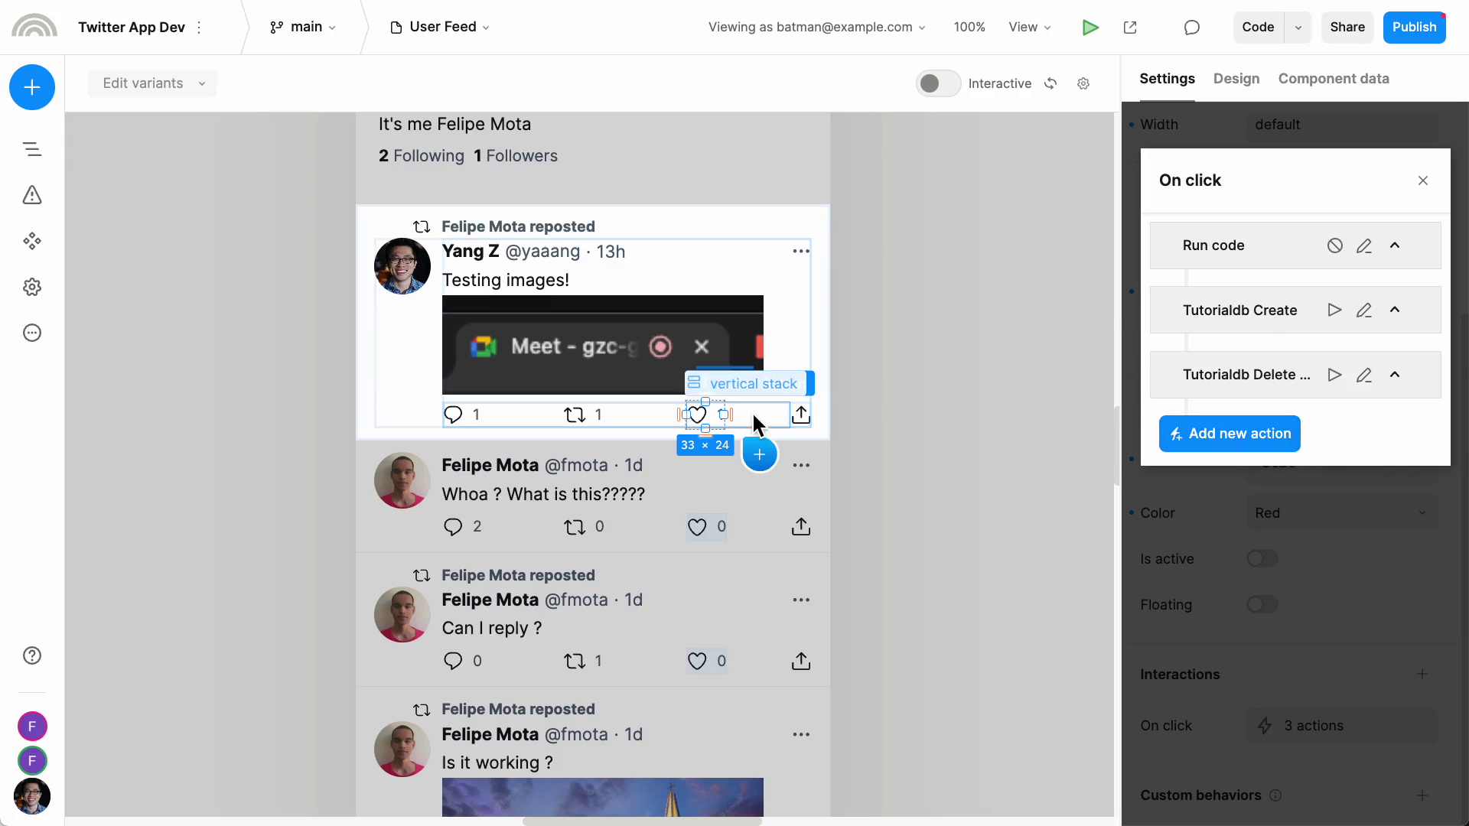
- Inspect the Tutorialdb Create operation on the likes table, then expand the Tutorialdb Delete step
mouse_move(1338, 382)
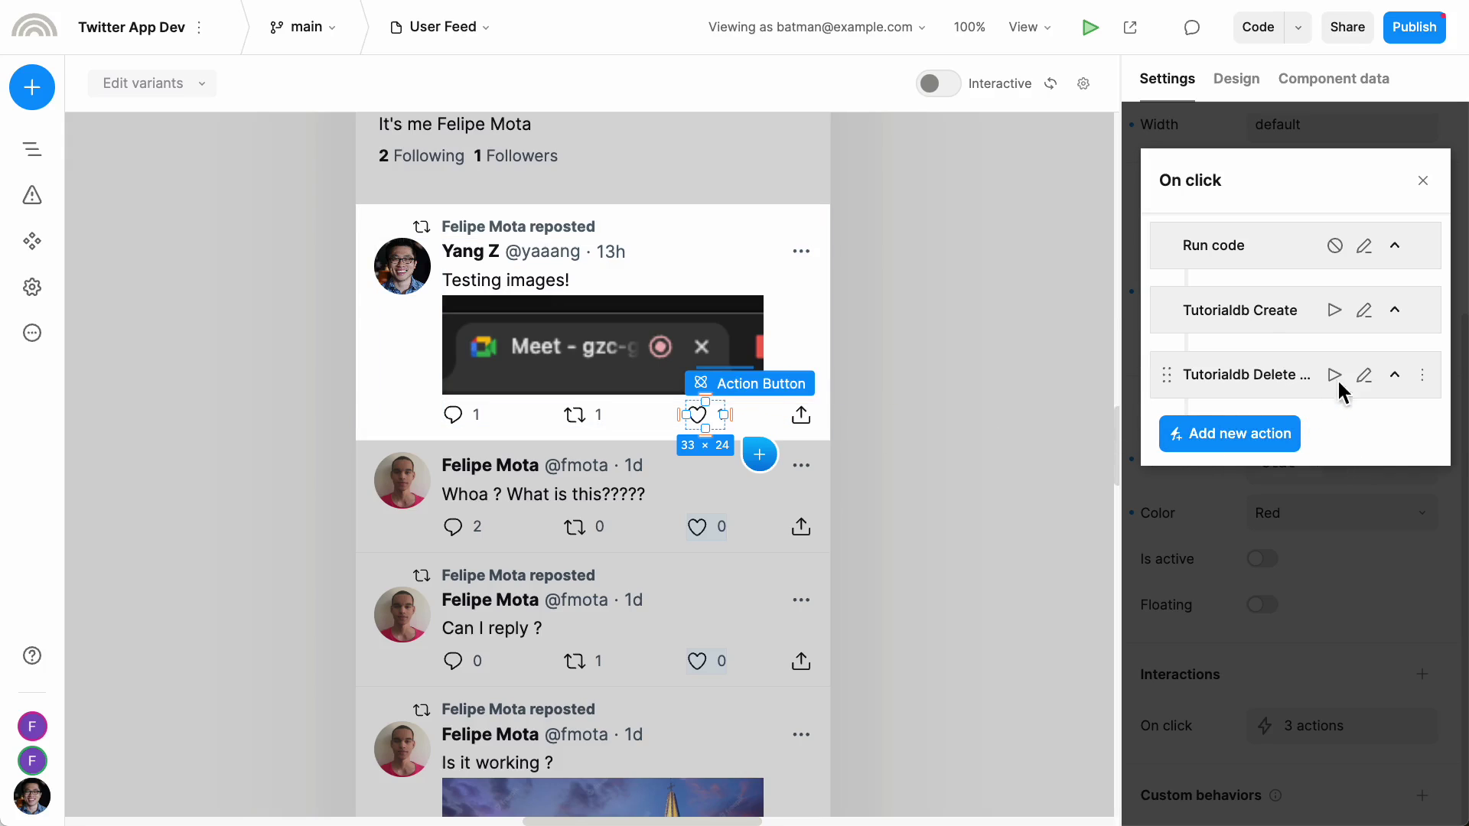
click(1394, 310)
scroll(1382, 443, down, 1)
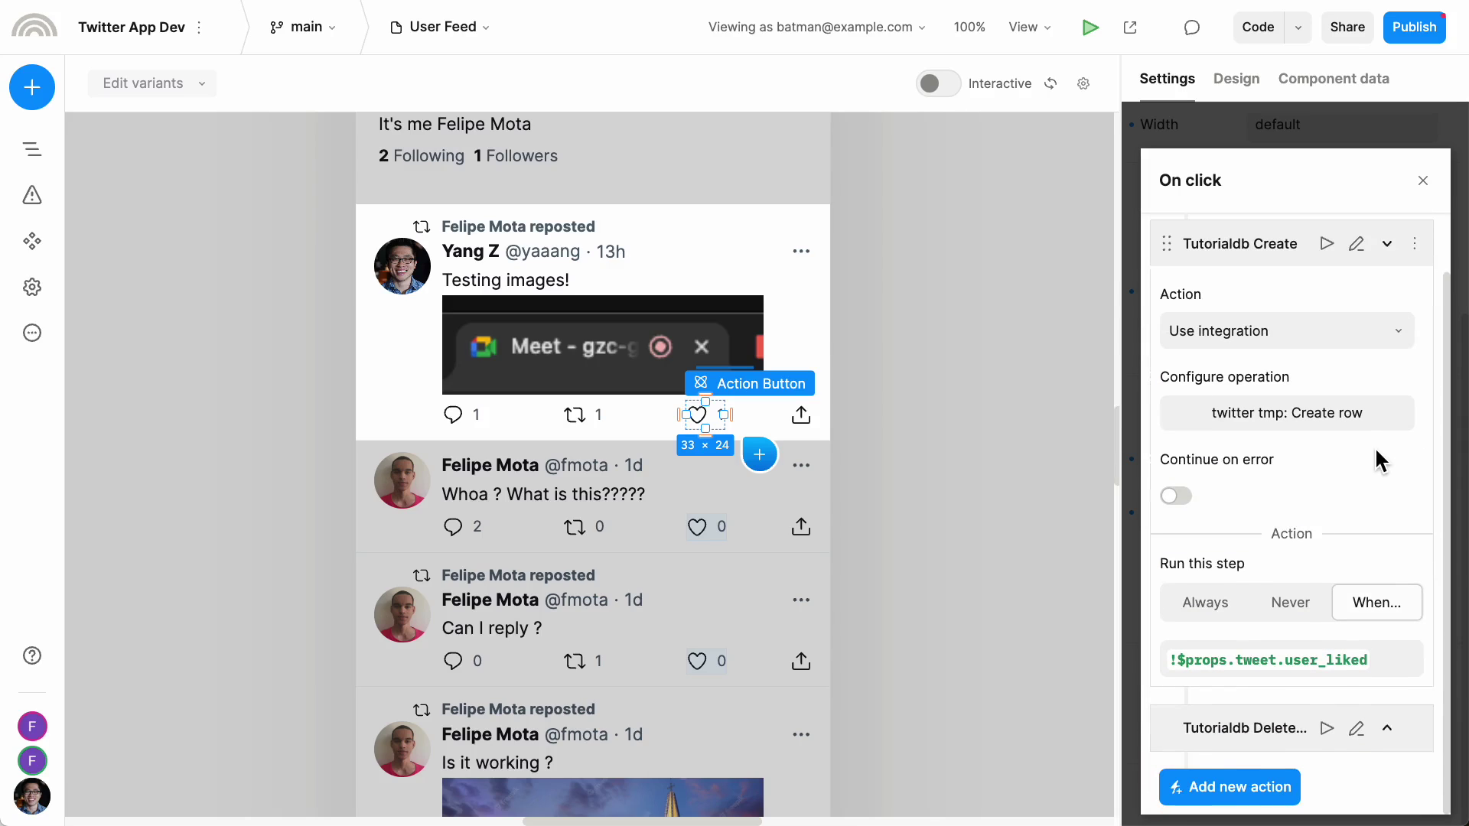
click(1333, 416)
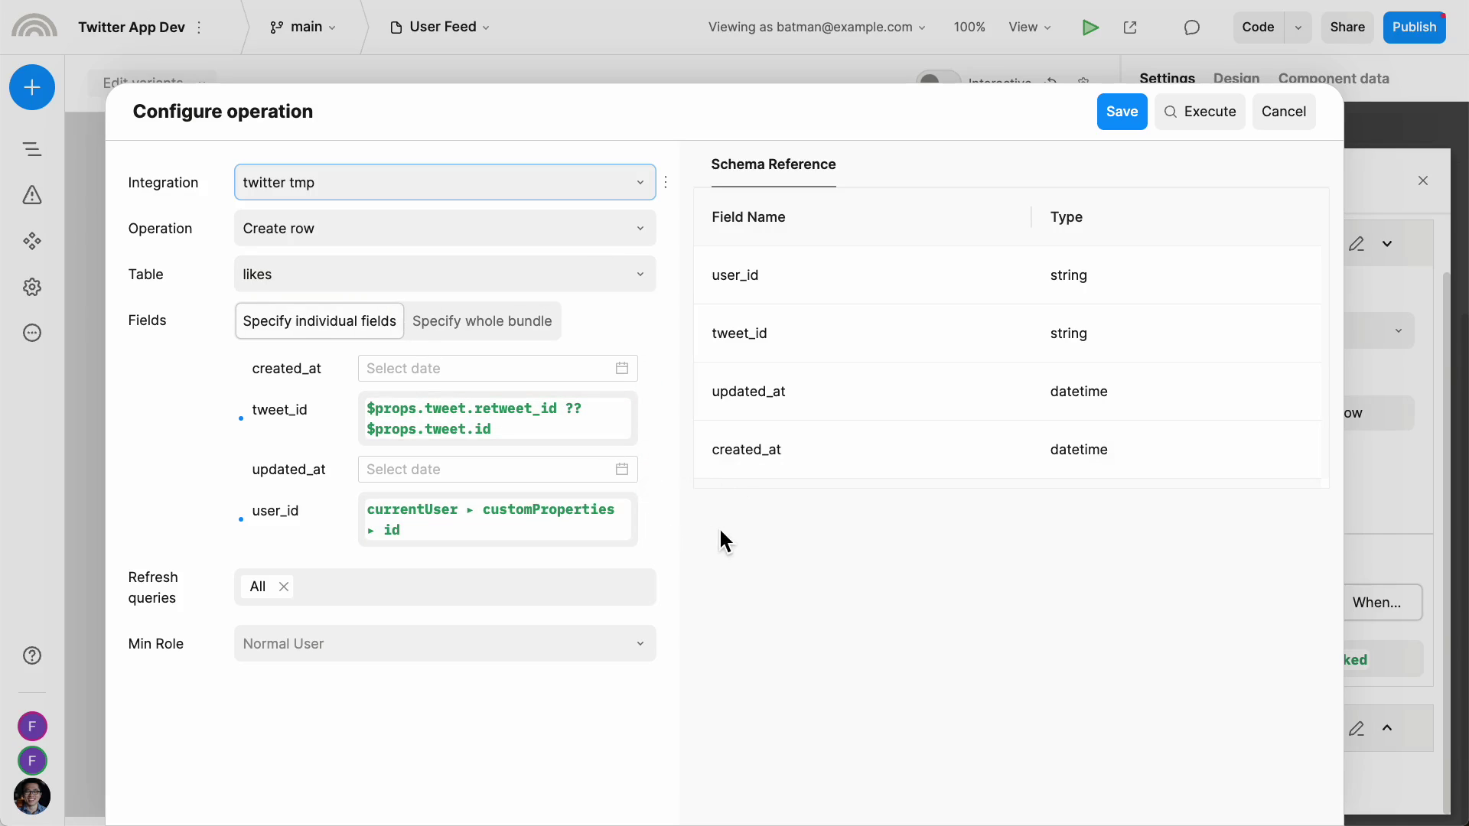
click(1272, 122)
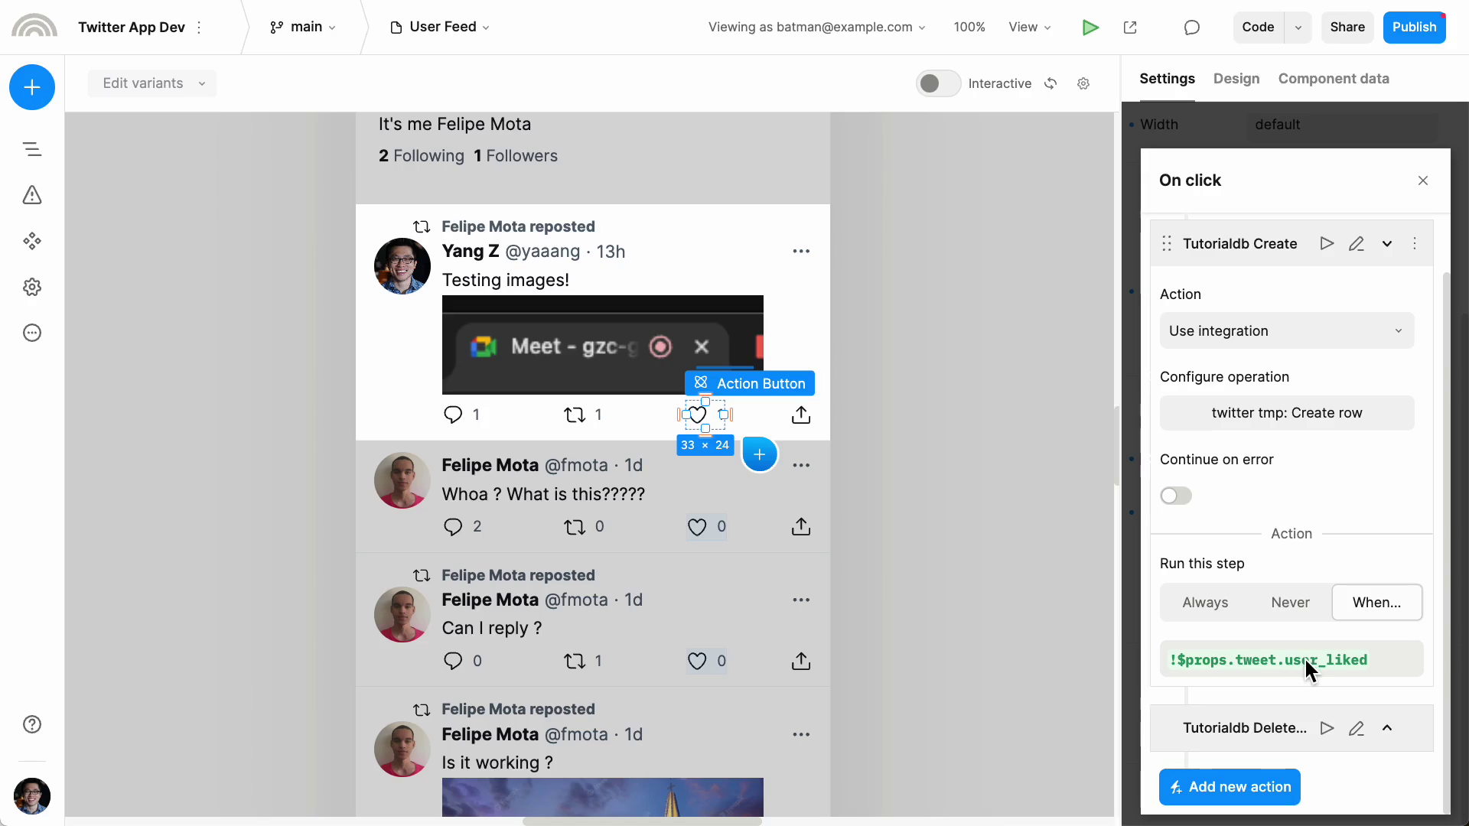
click(1386, 246)
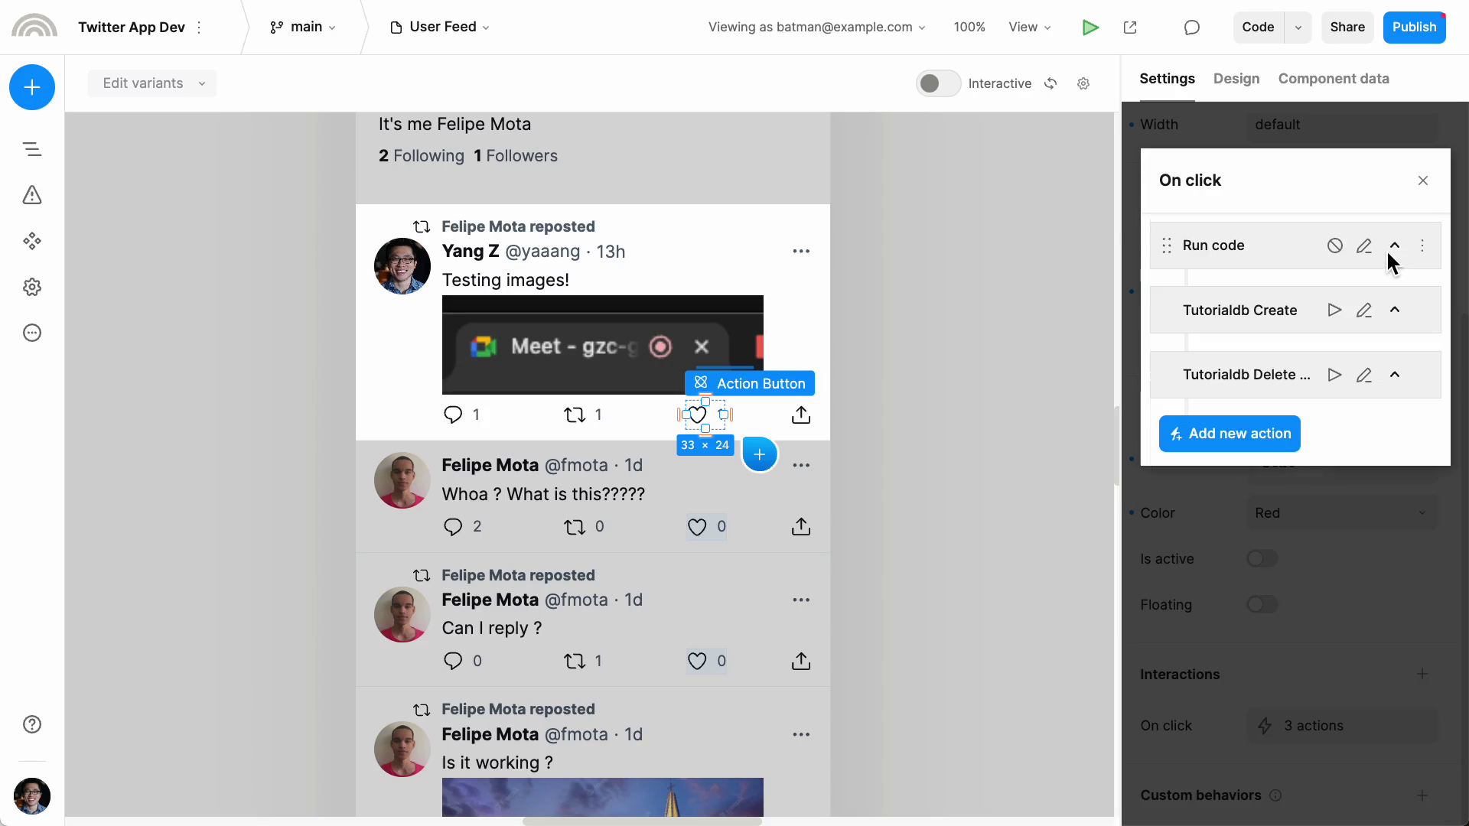
click(1389, 370)
scroll(1389, 494, down, 2)
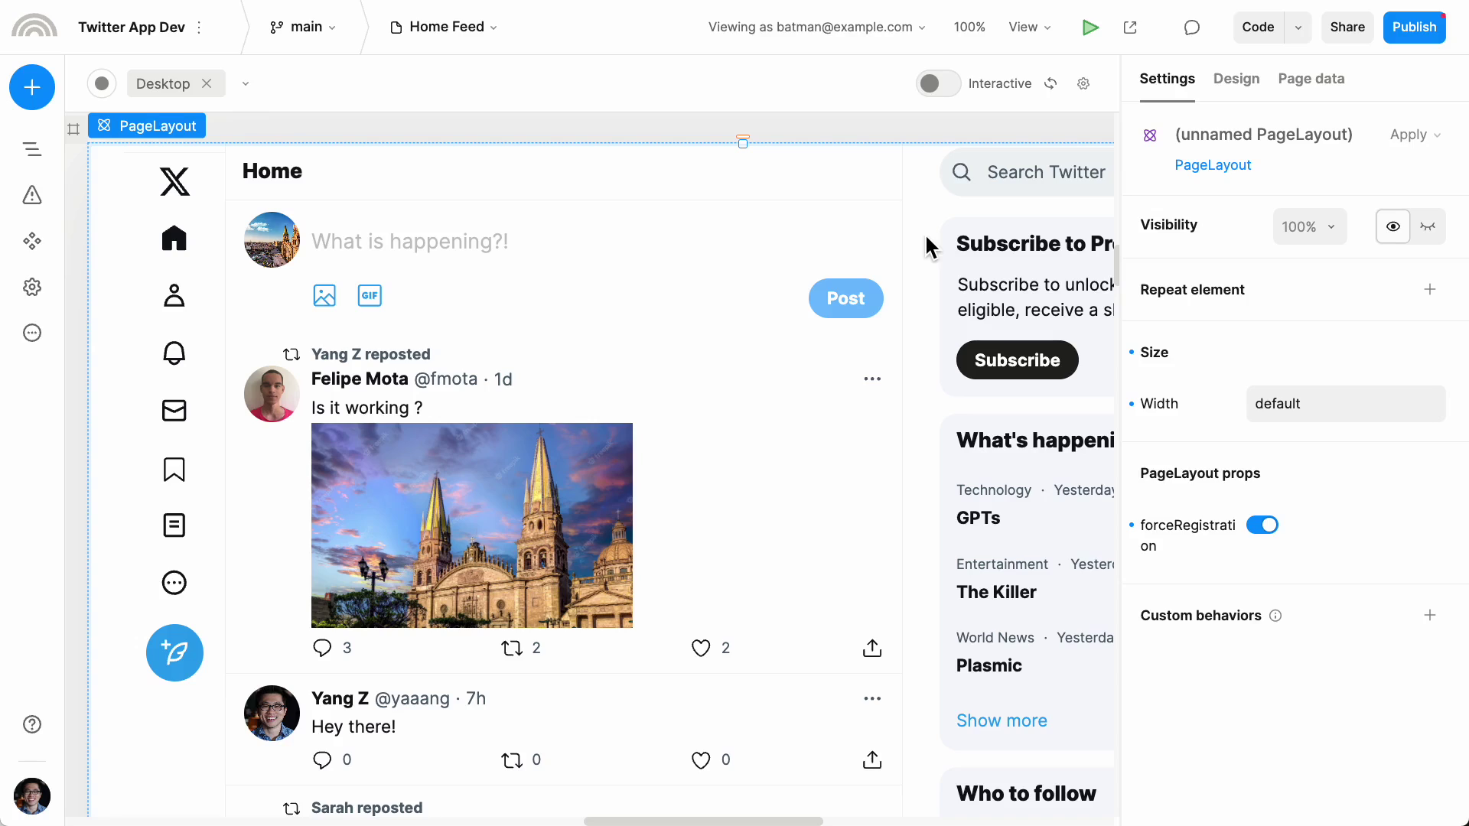
- Select the composer's text area and list all NewTweet state variables under Component data
click(872, 245)
click(872, 246)
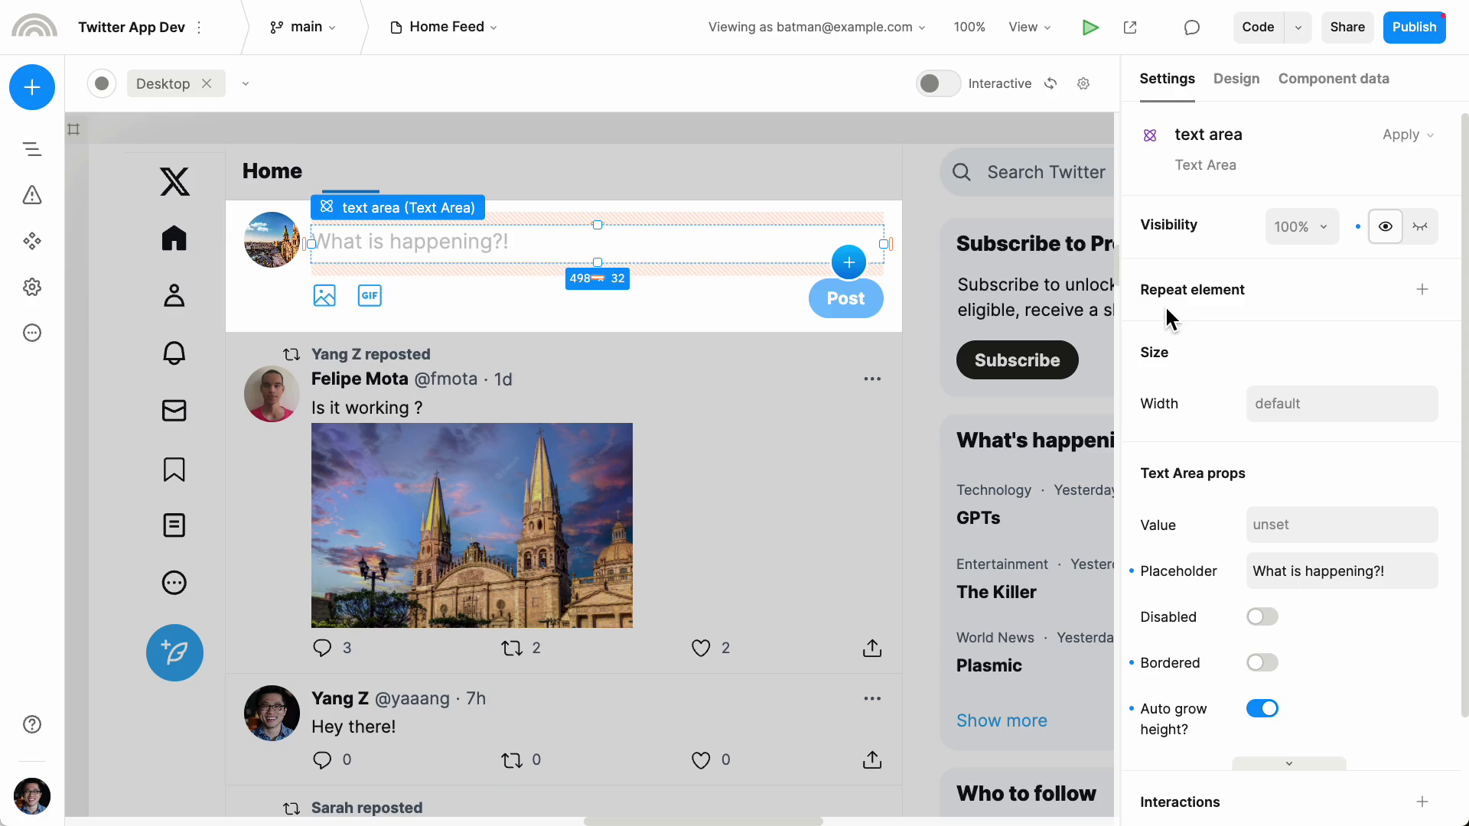
click(1336, 83)
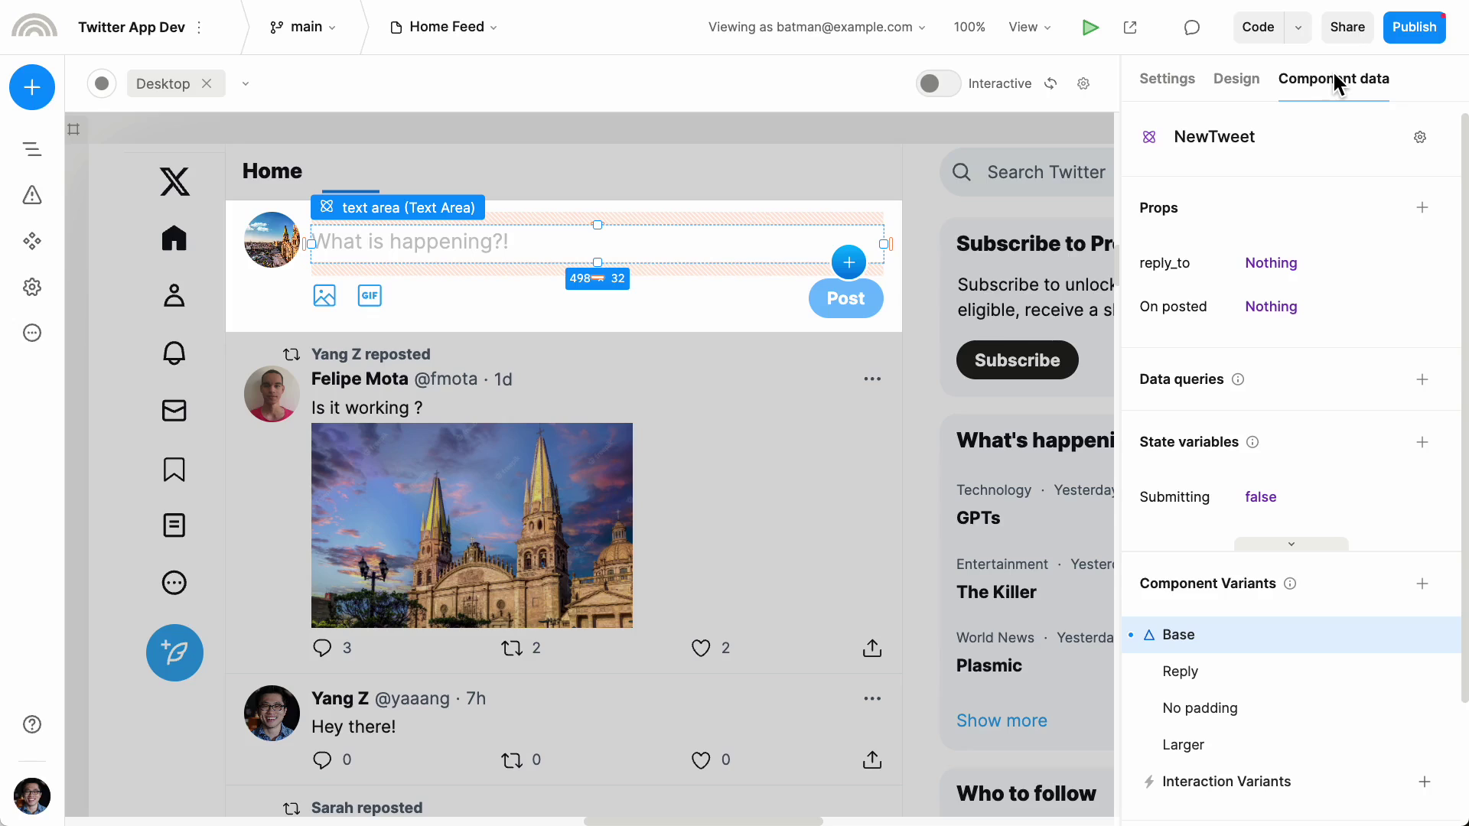
click(1271, 539)
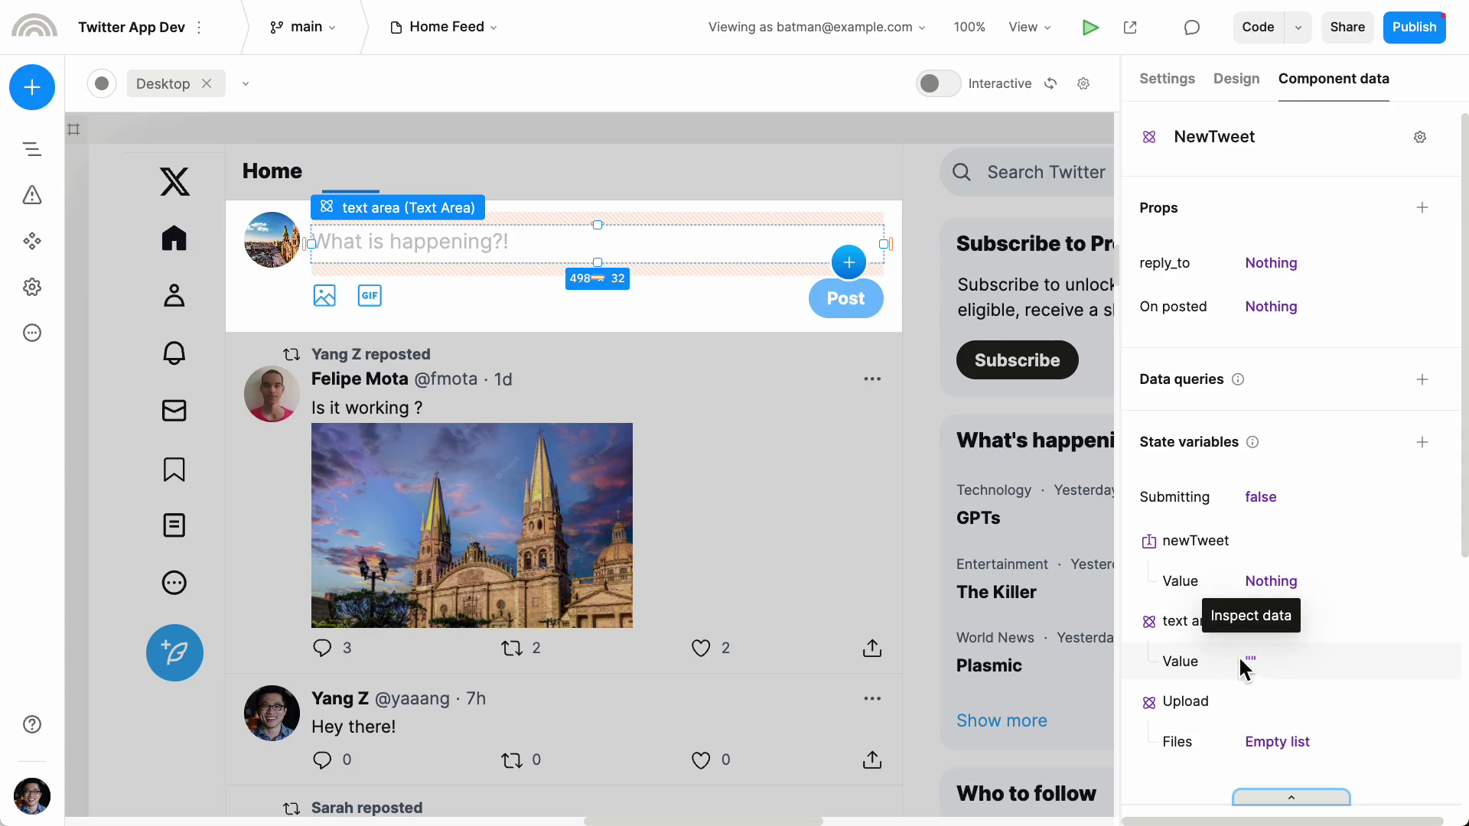
- Turn on Interactive mode and type 'hello' into the new-tweet composer
click(934, 80)
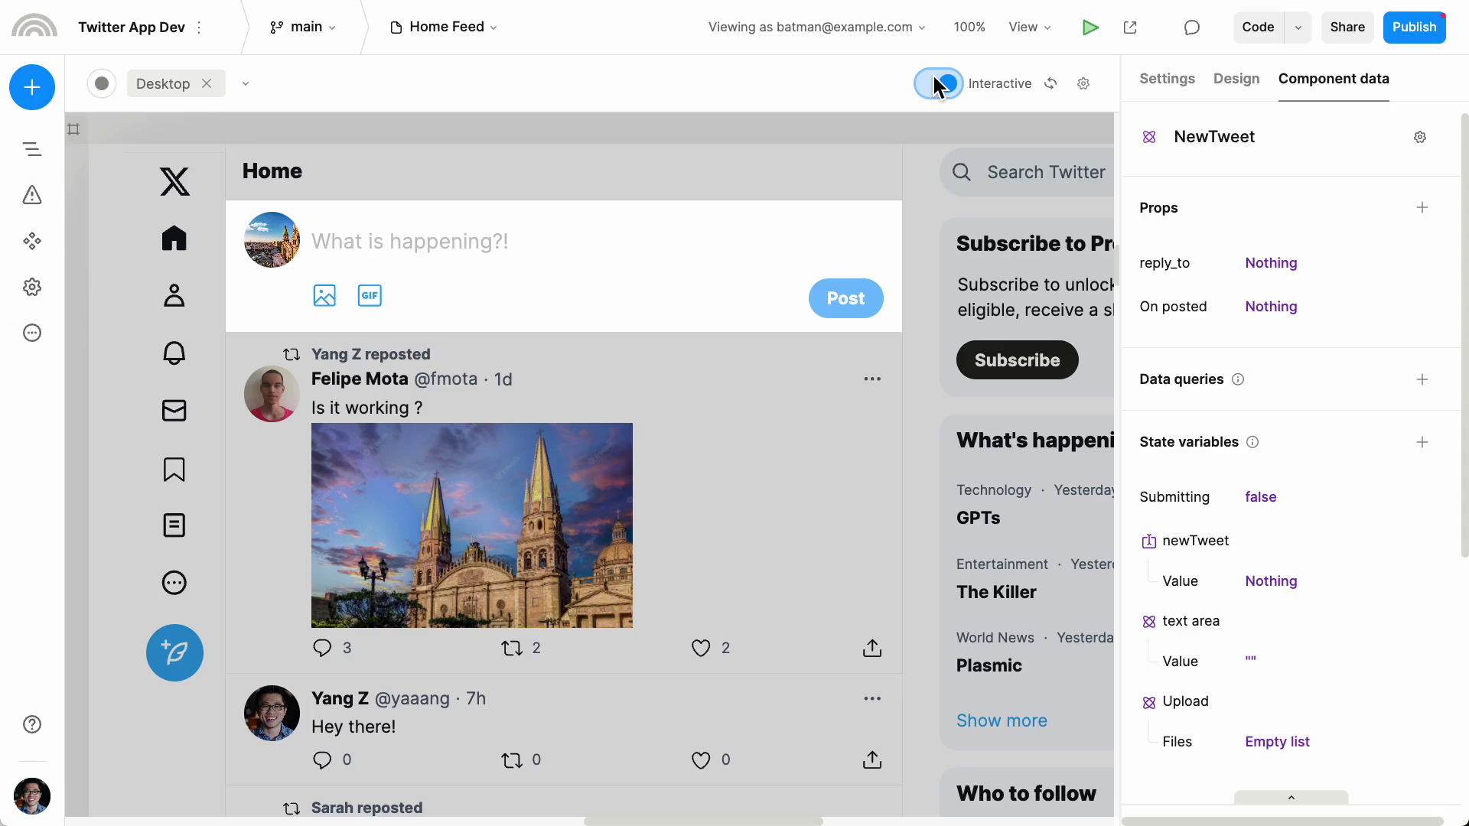
click(788, 246)
text(hello)
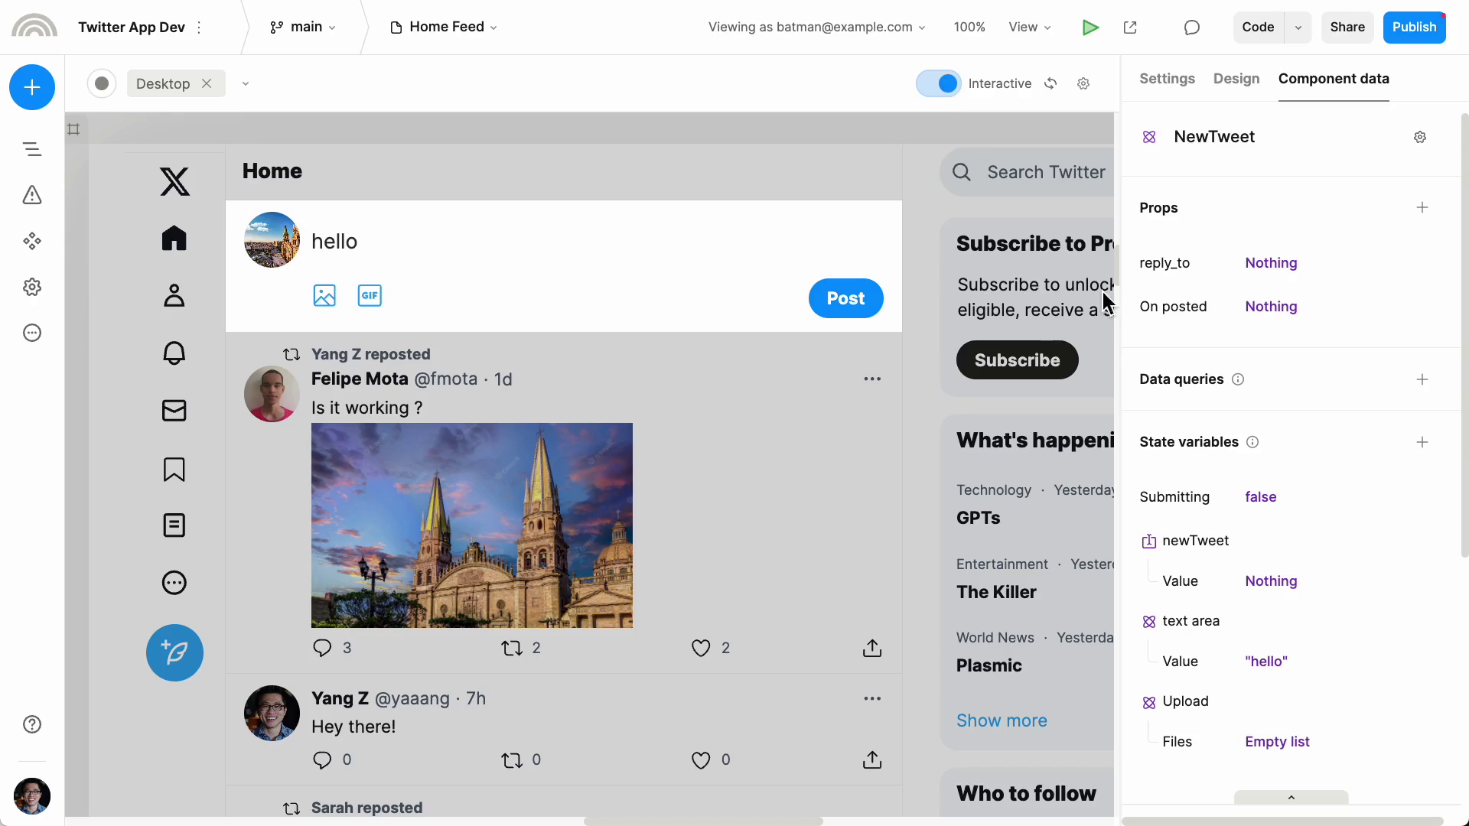
text(x)
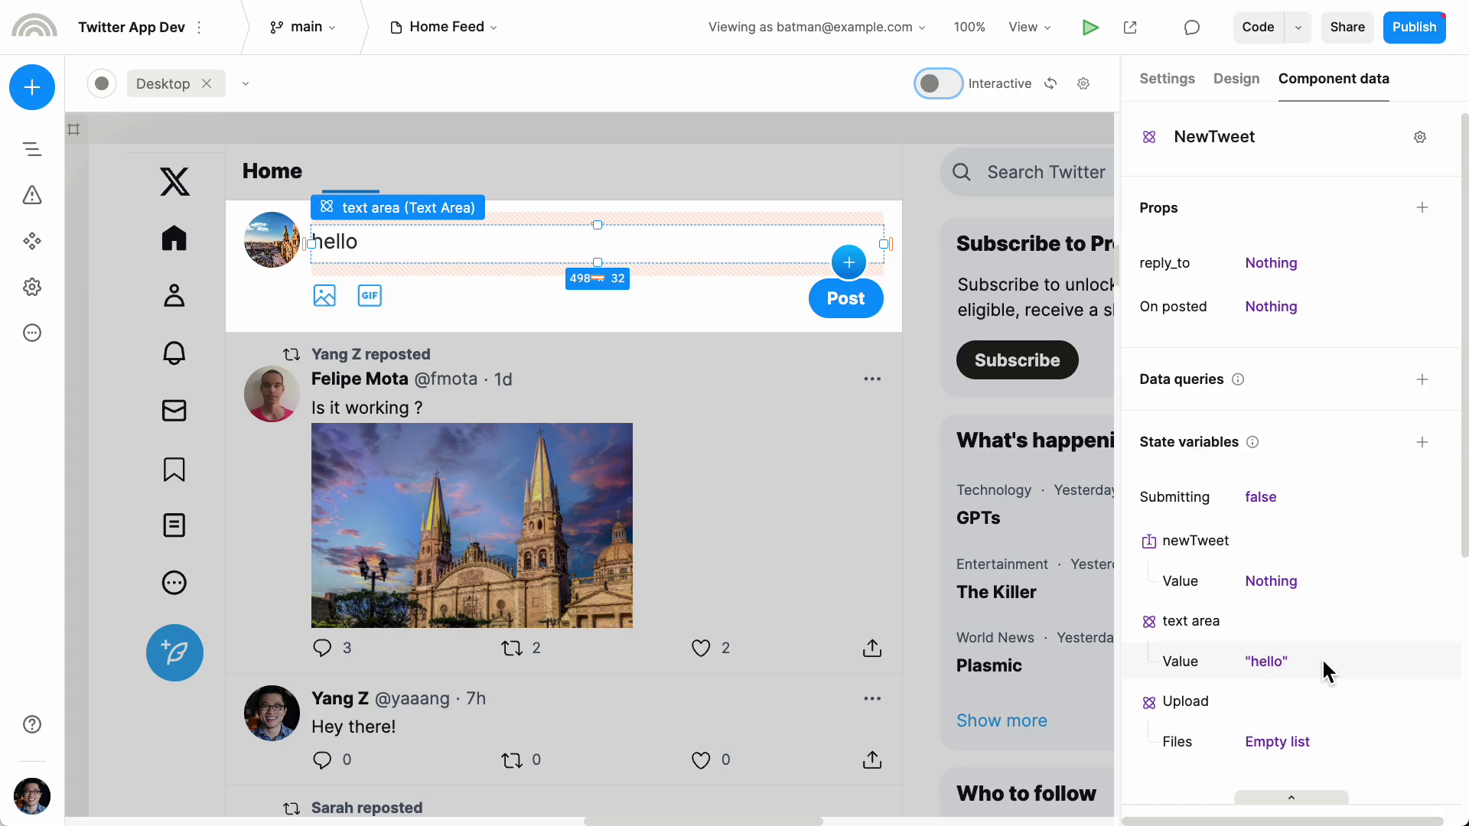
- Open the Post button's list of seven on-click actions
click(860, 314)
scroll(1358, 709, down, 5)
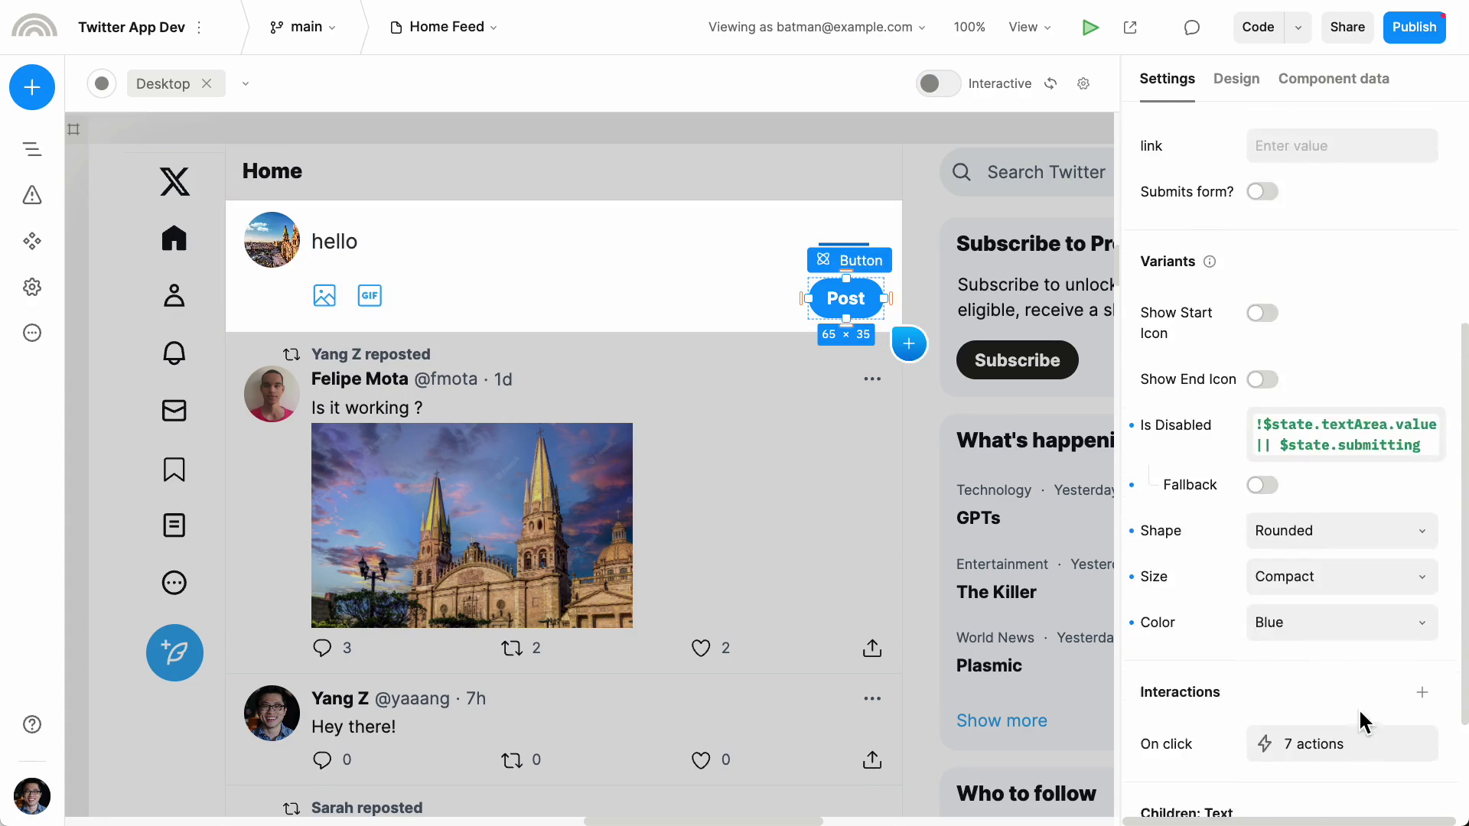
scroll(1358, 708, down, 2)
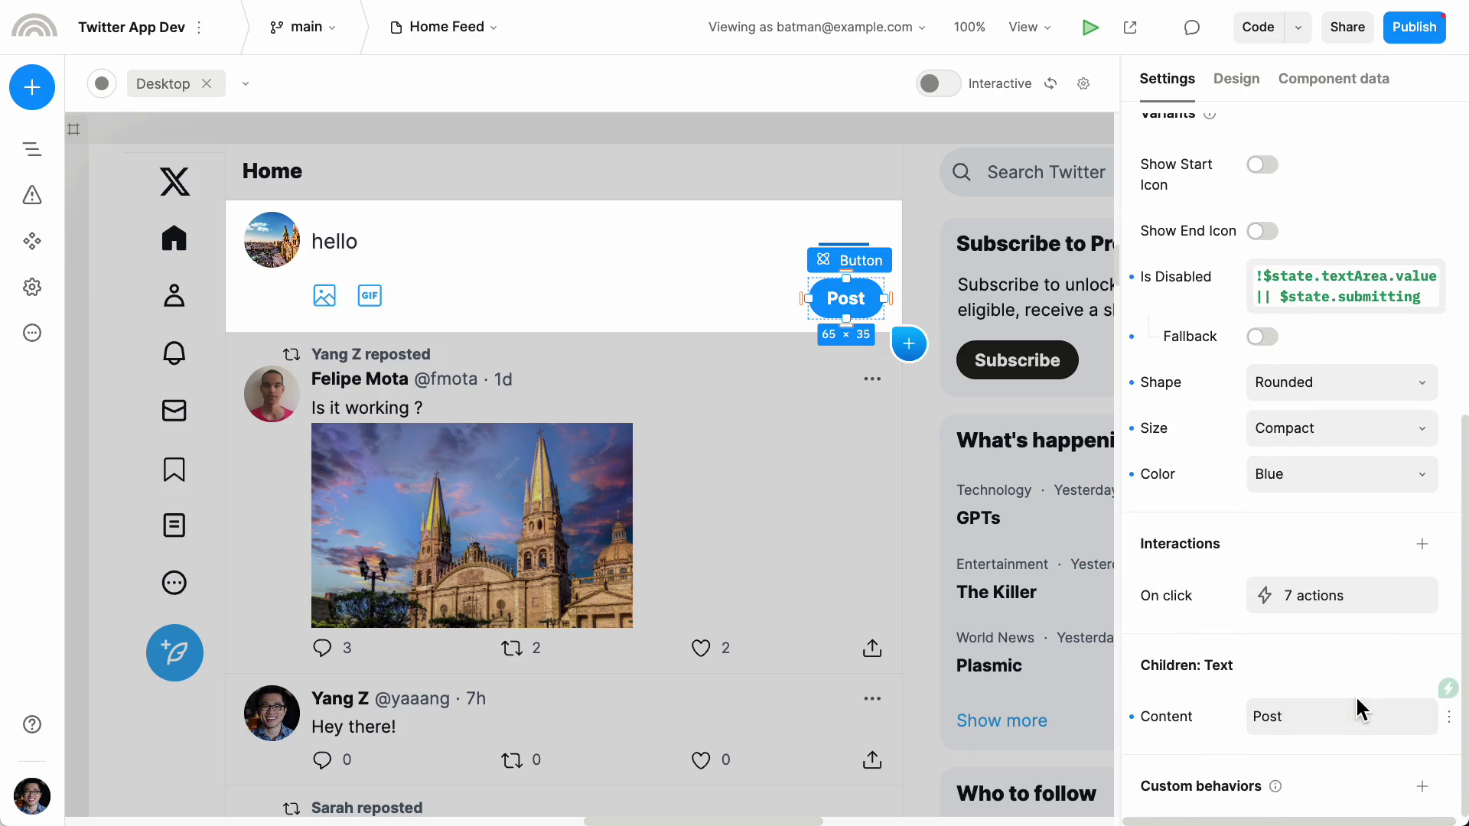
click(1328, 608)
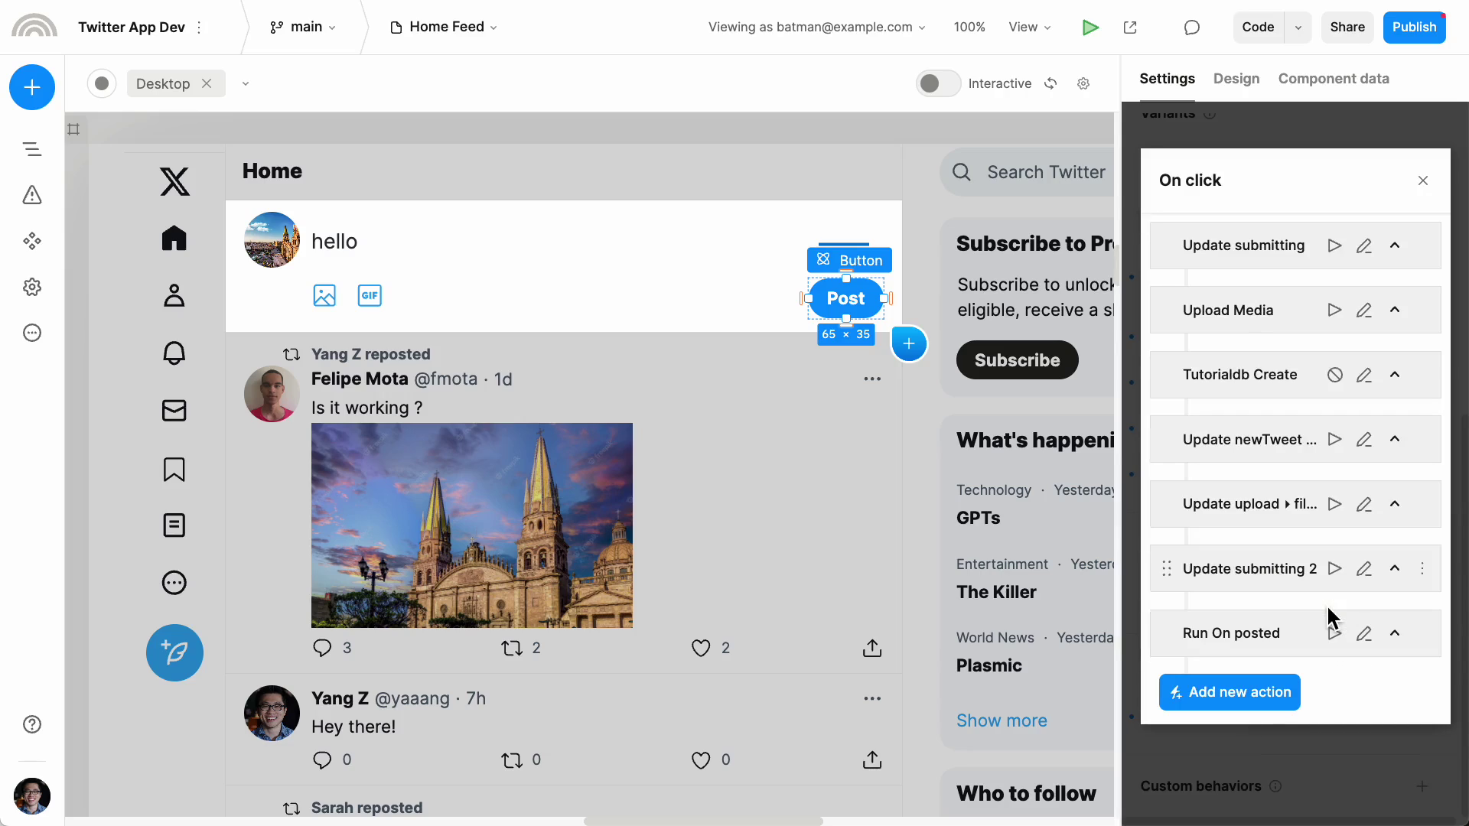
- Expand Tutorialdb Create and inspect its tweets-table operation, including the body binding
click(1393, 374)
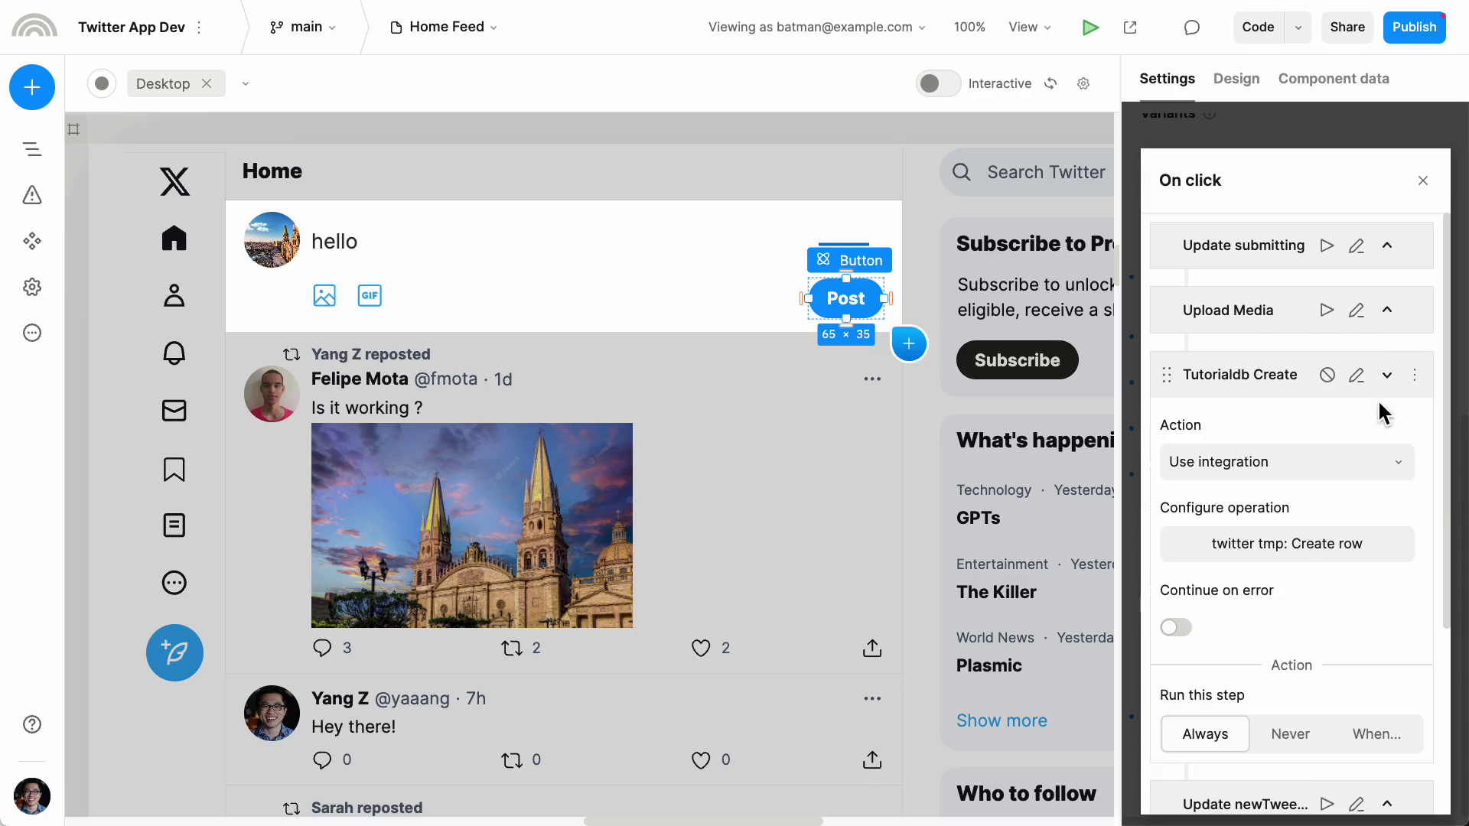
click(1335, 544)
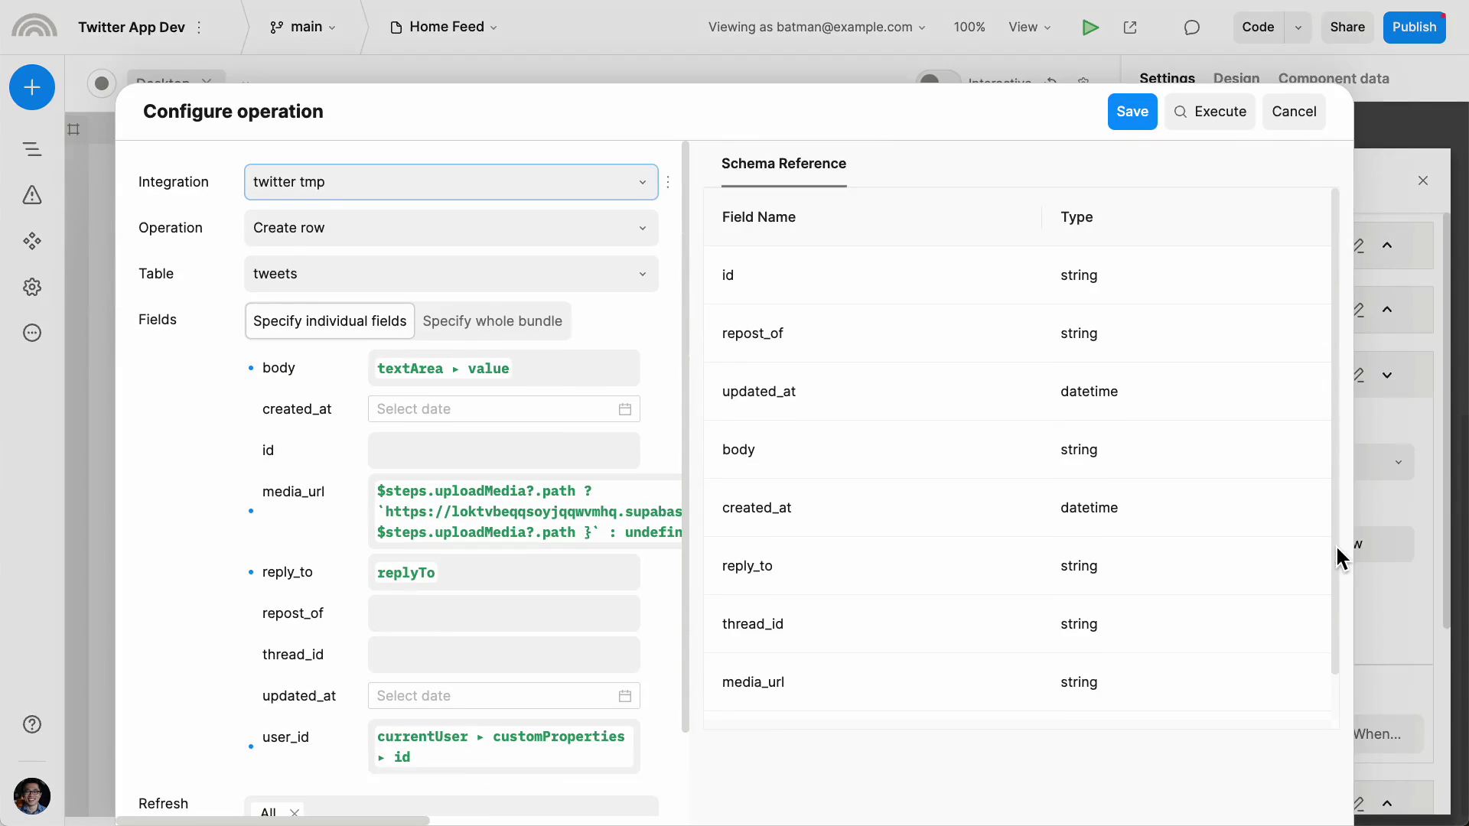
click(436, 360)
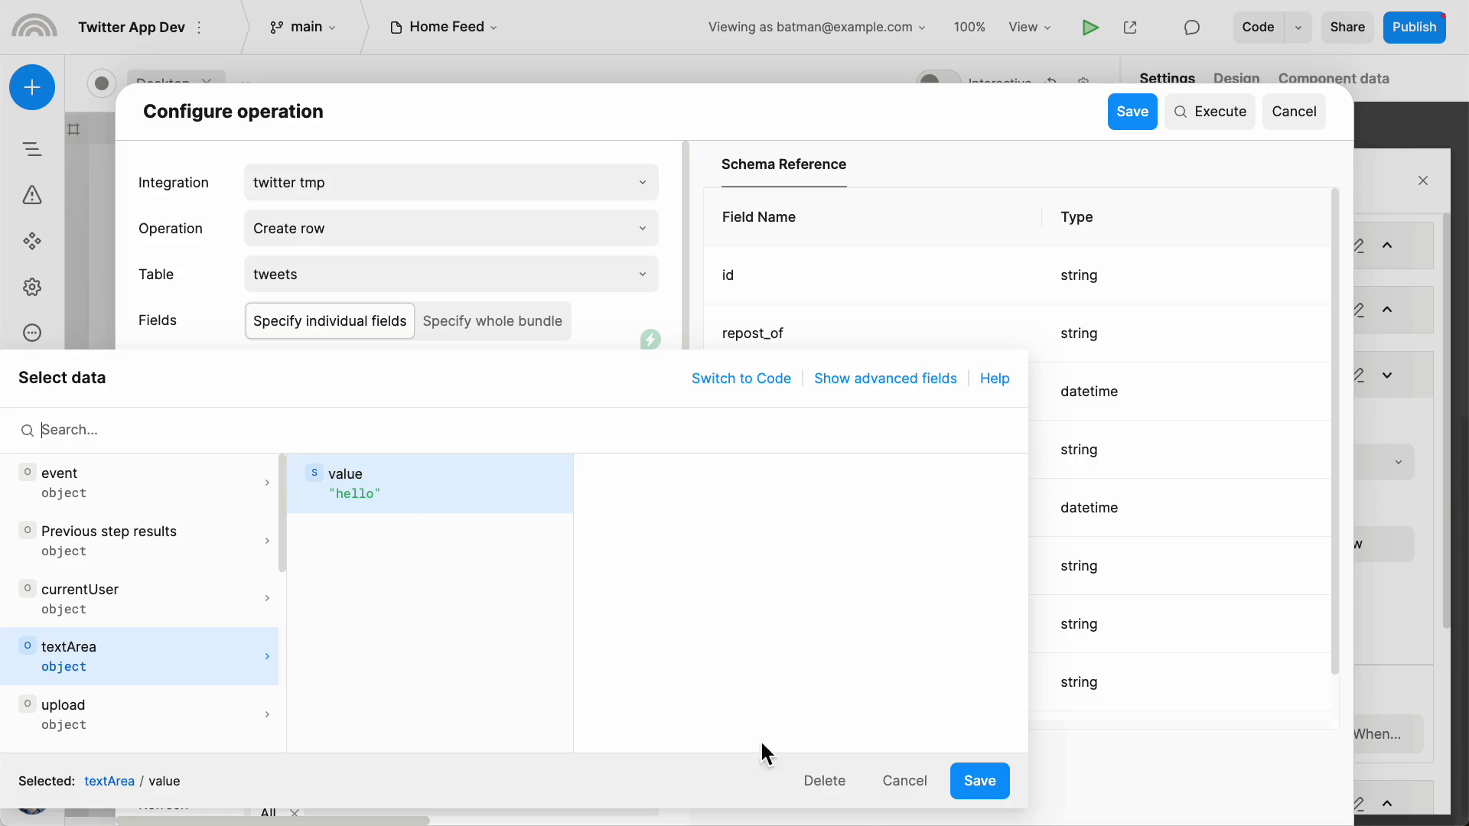
click(905, 783)
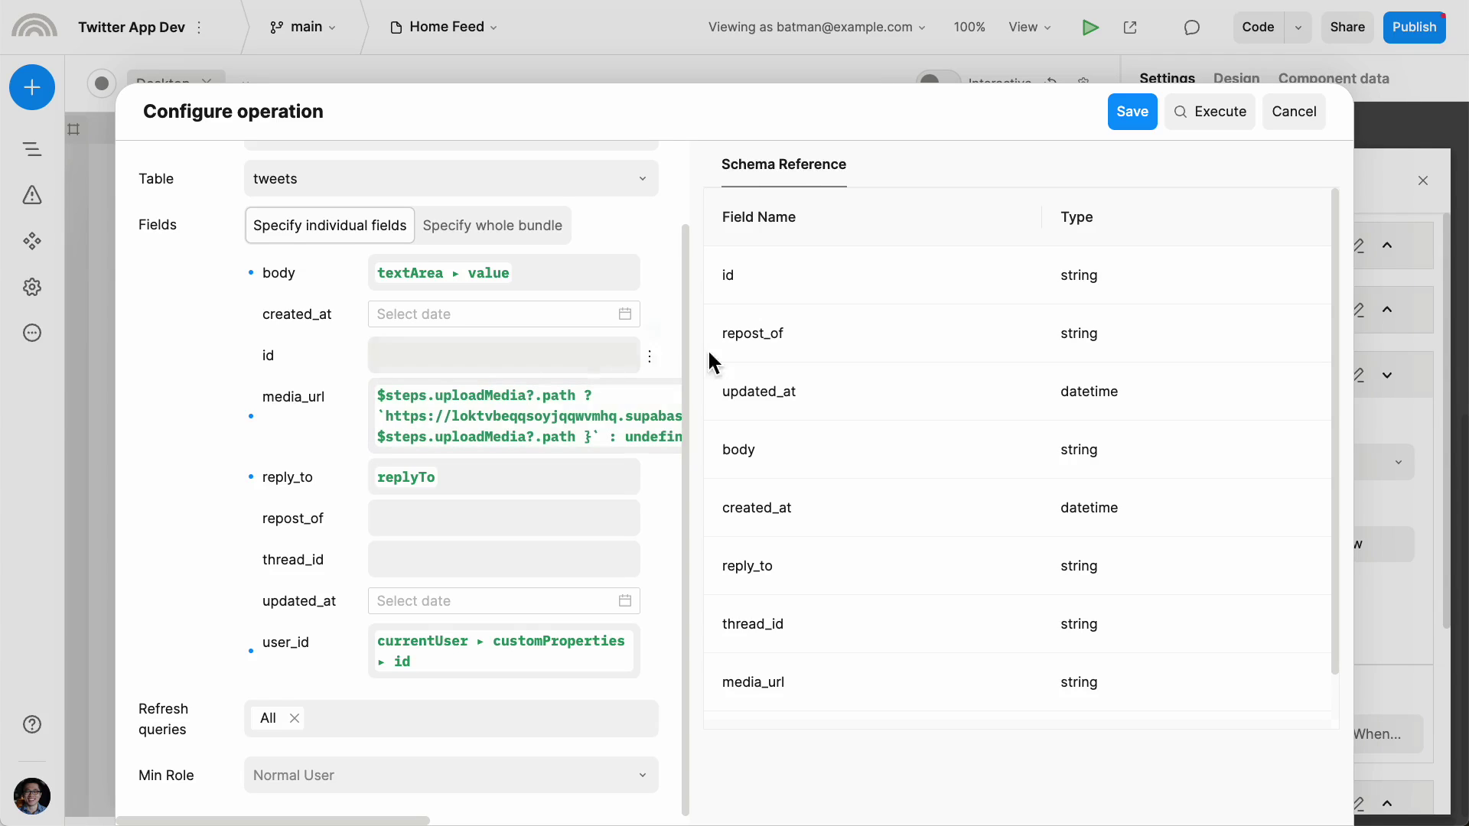
- Collapse Tutorialdb Create and inspect the Upload Media step's Supabase Storage operation
click(1290, 124)
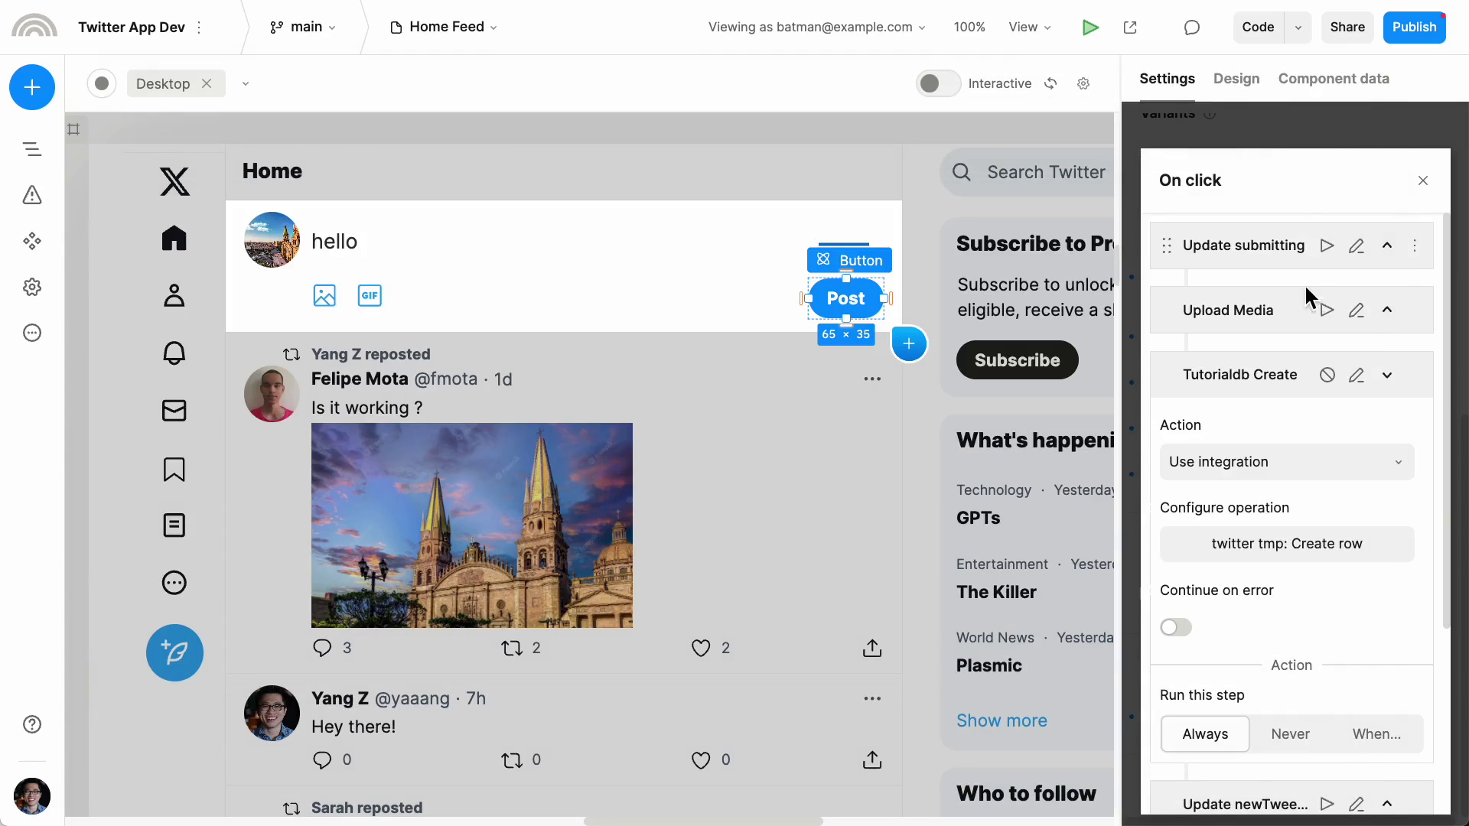
click(1388, 375)
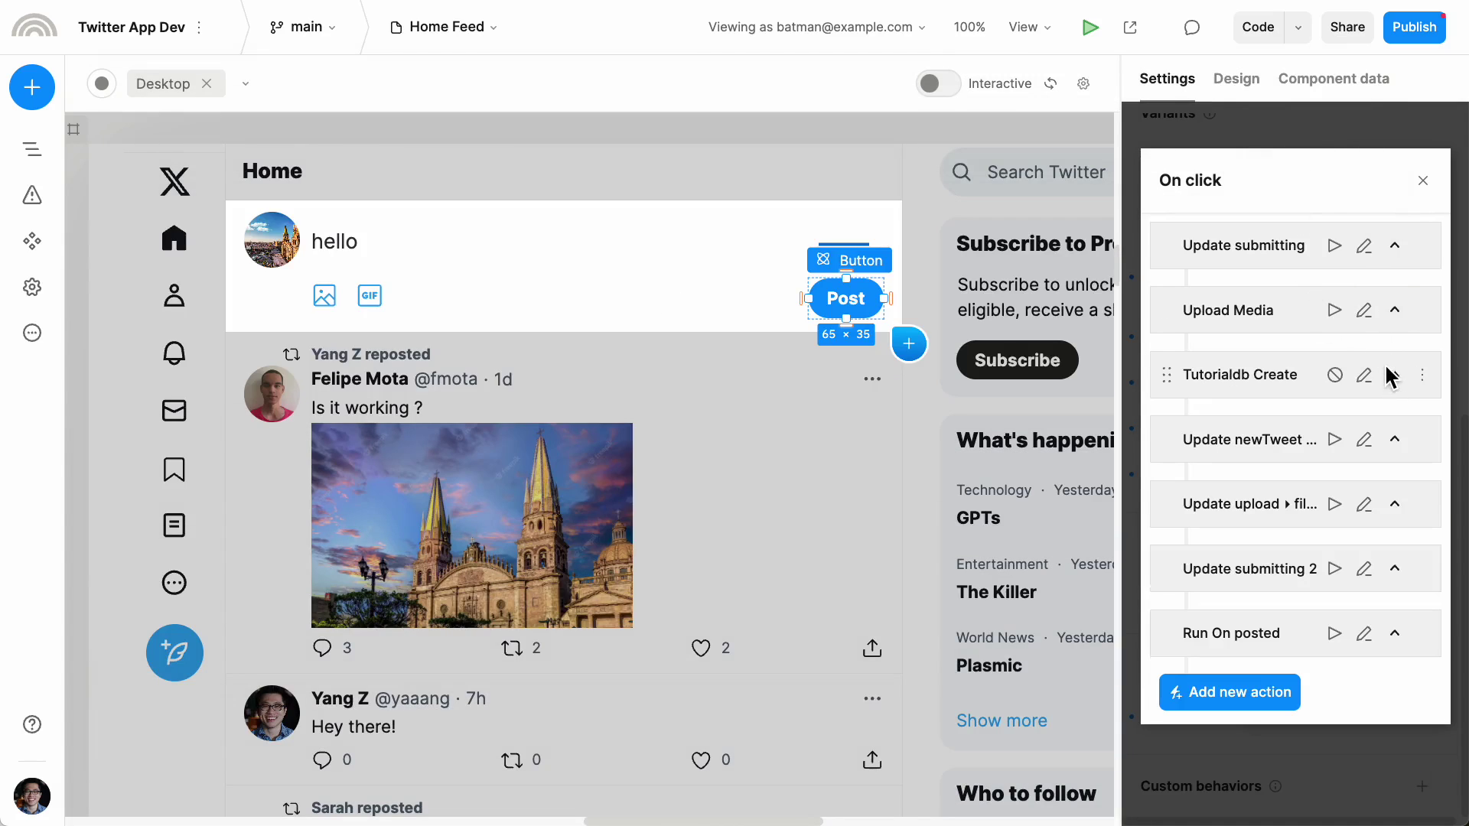
click(1393, 310)
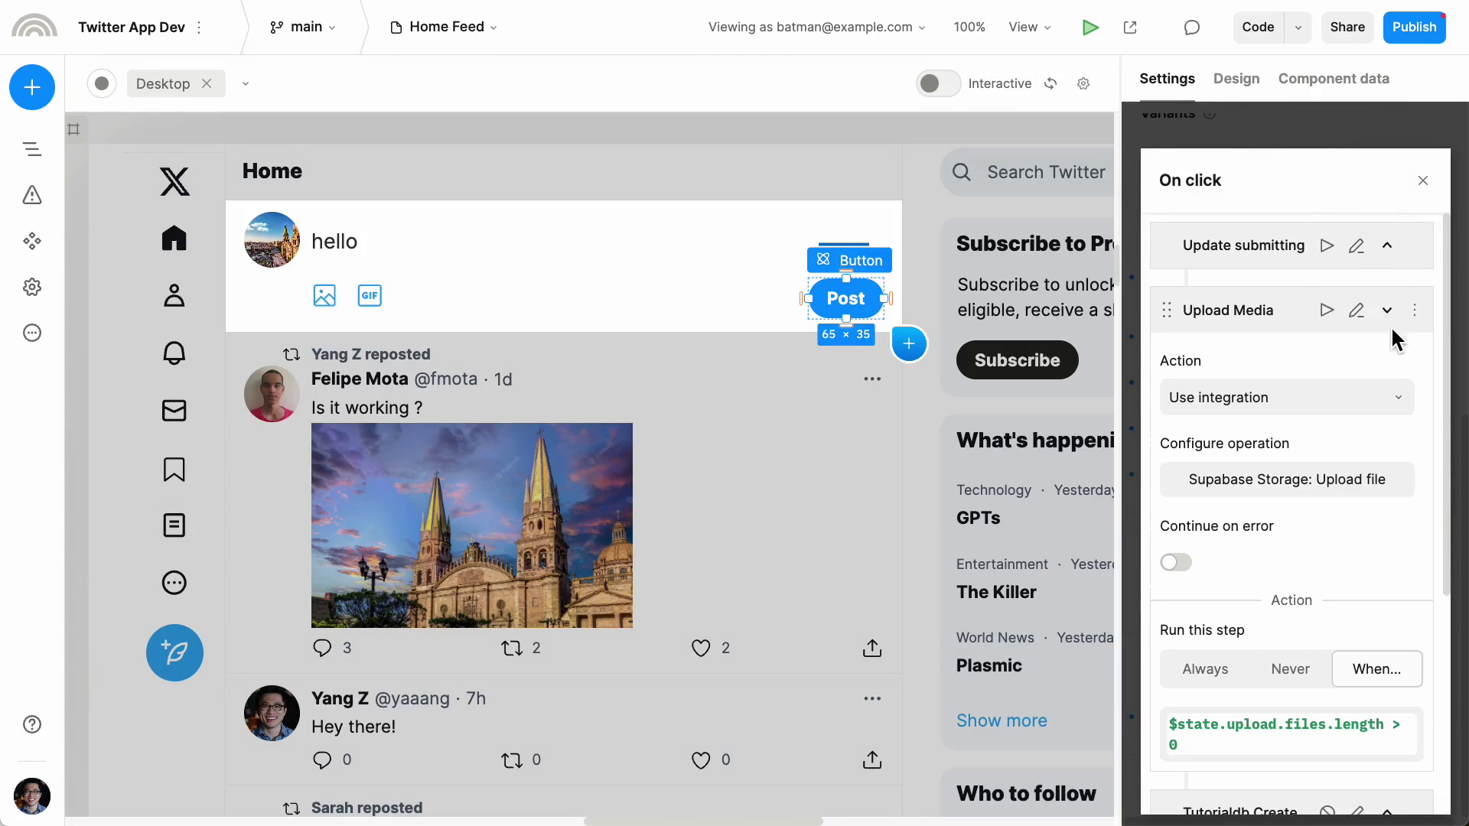
click(1332, 478)
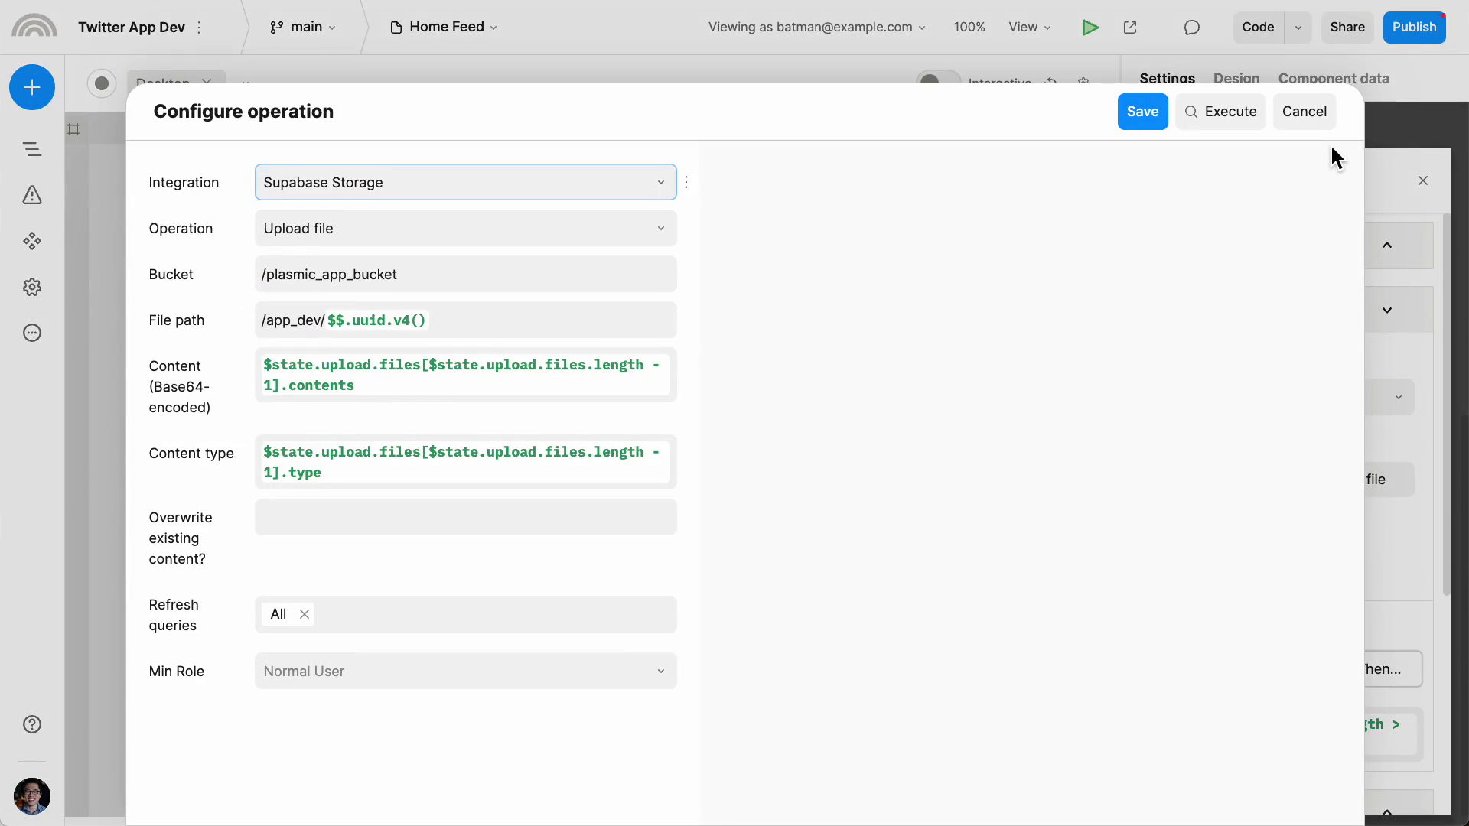
click(1319, 113)
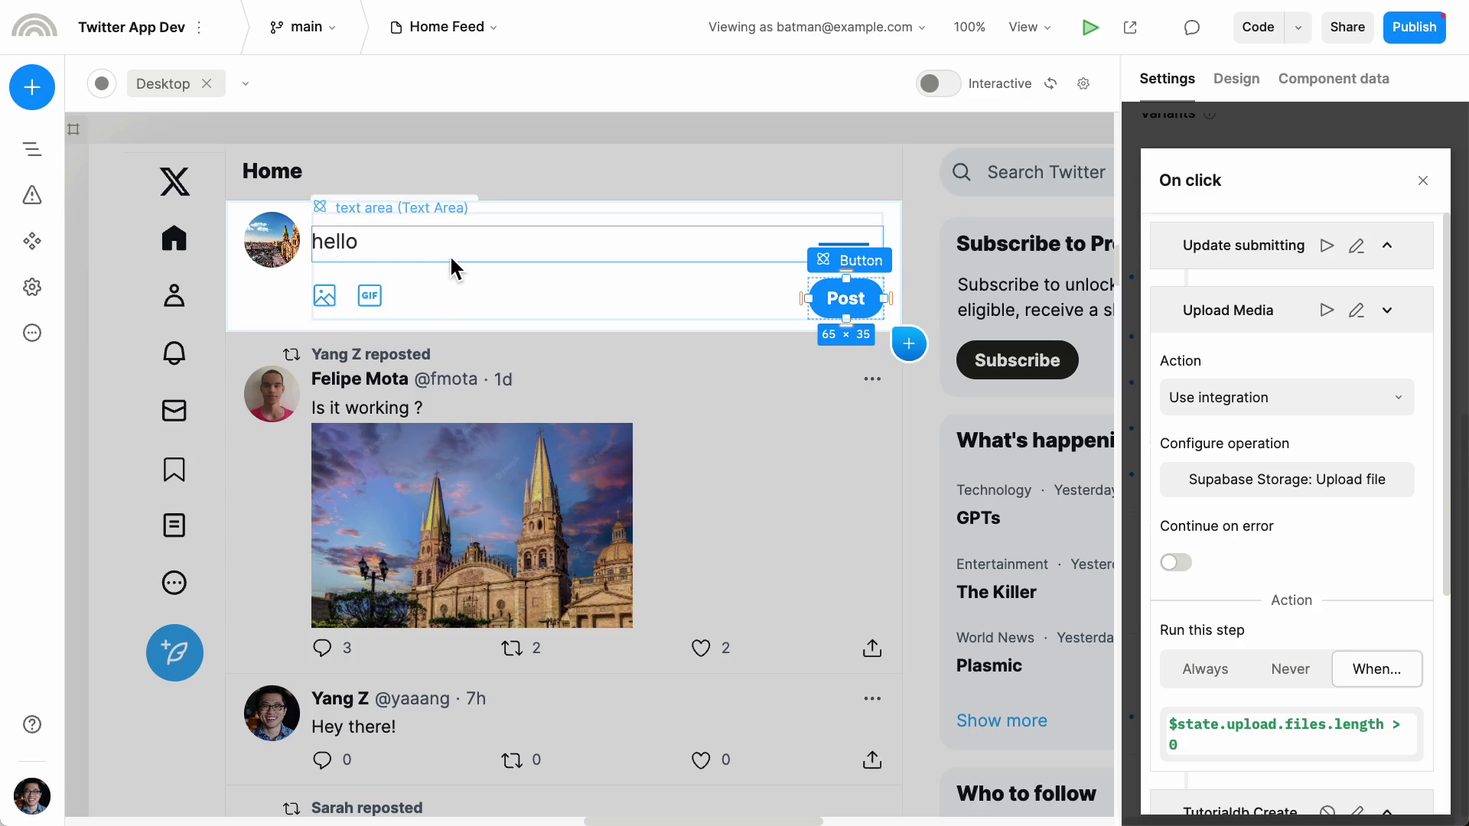
- Select the image upload button and the row holding the upload icons and Post button
click(343, 303)
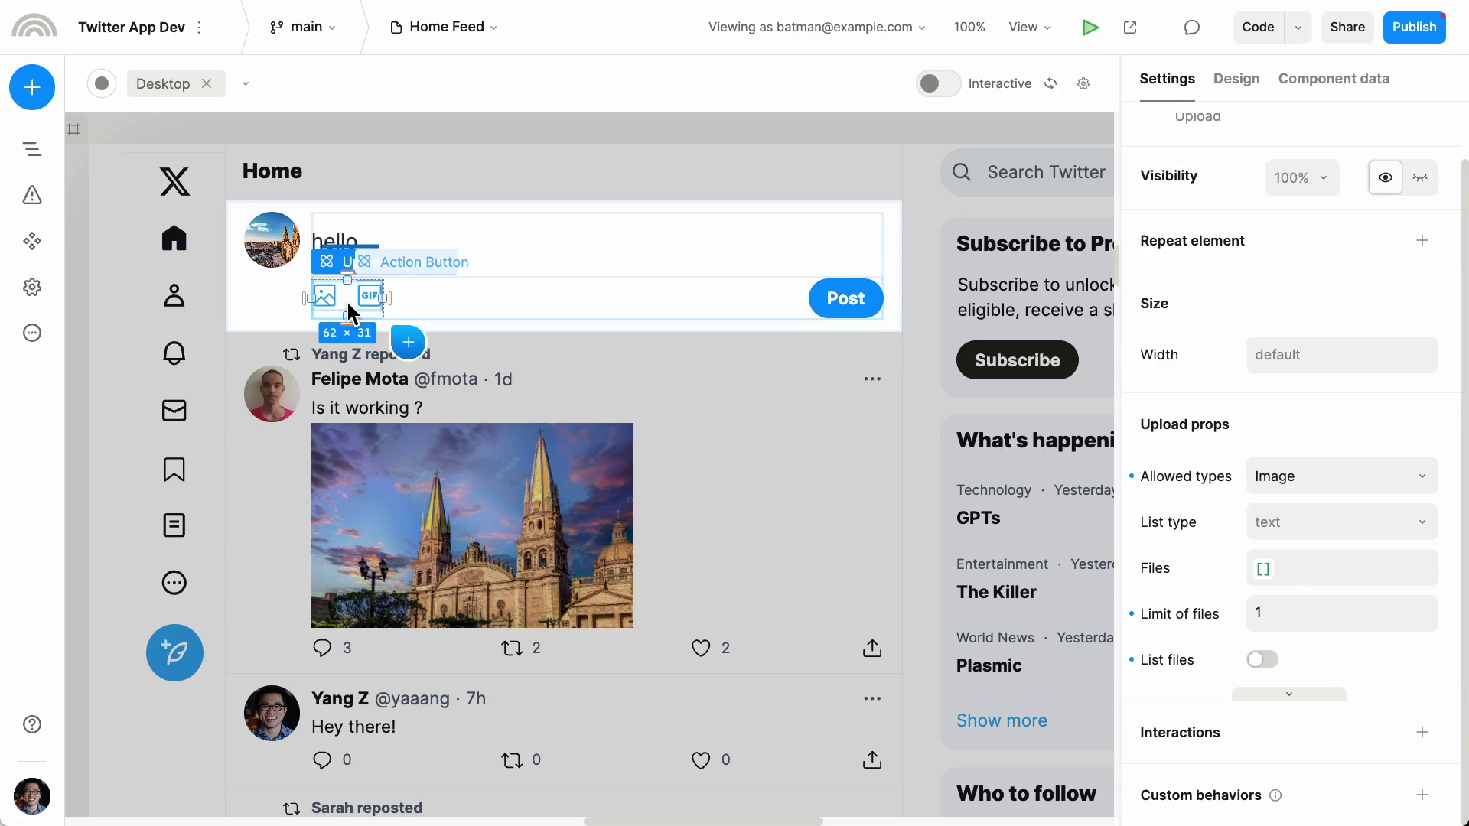
double_click(344, 303)
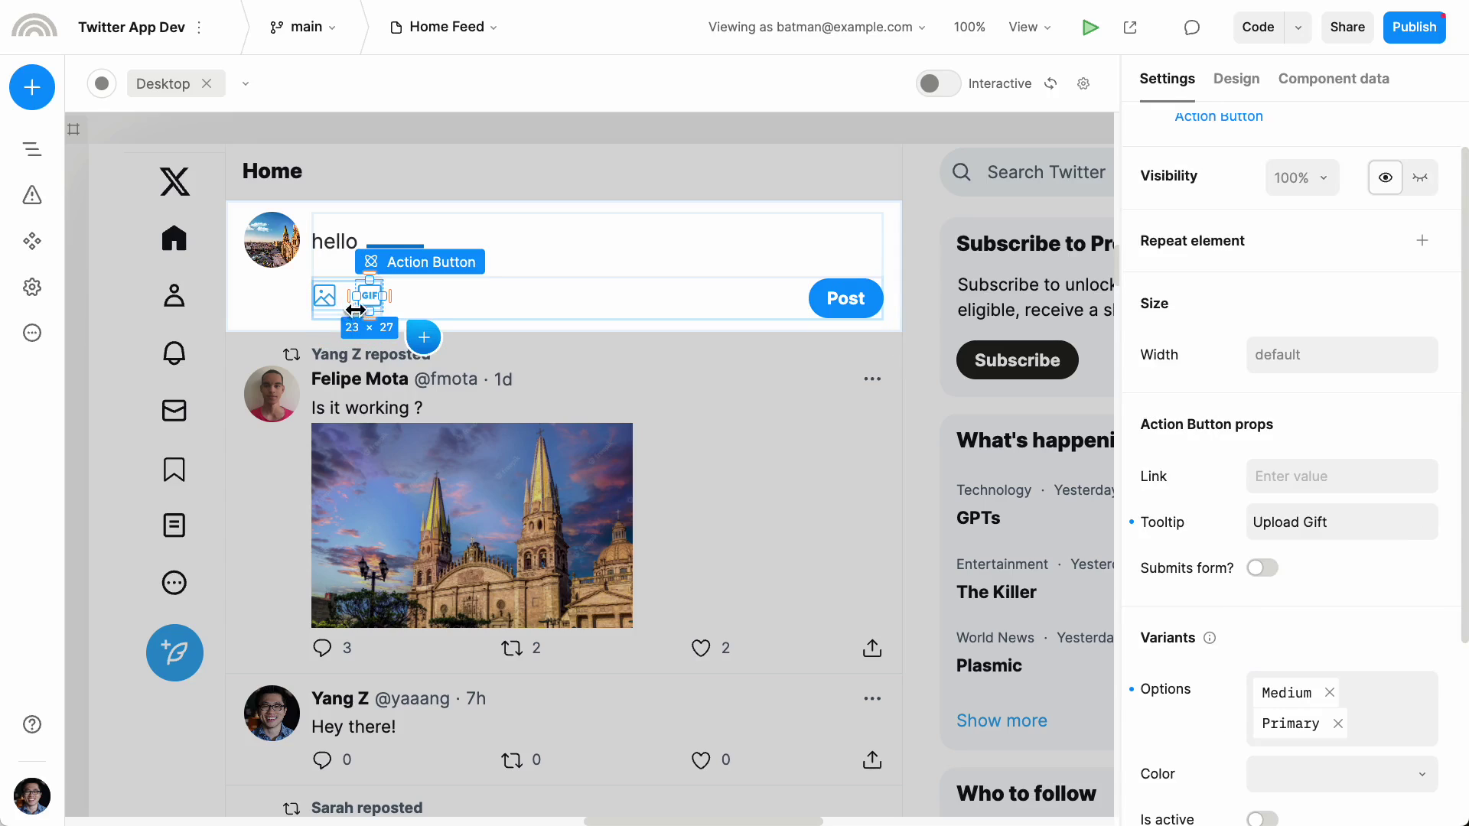
click(324, 297)
click(404, 310)
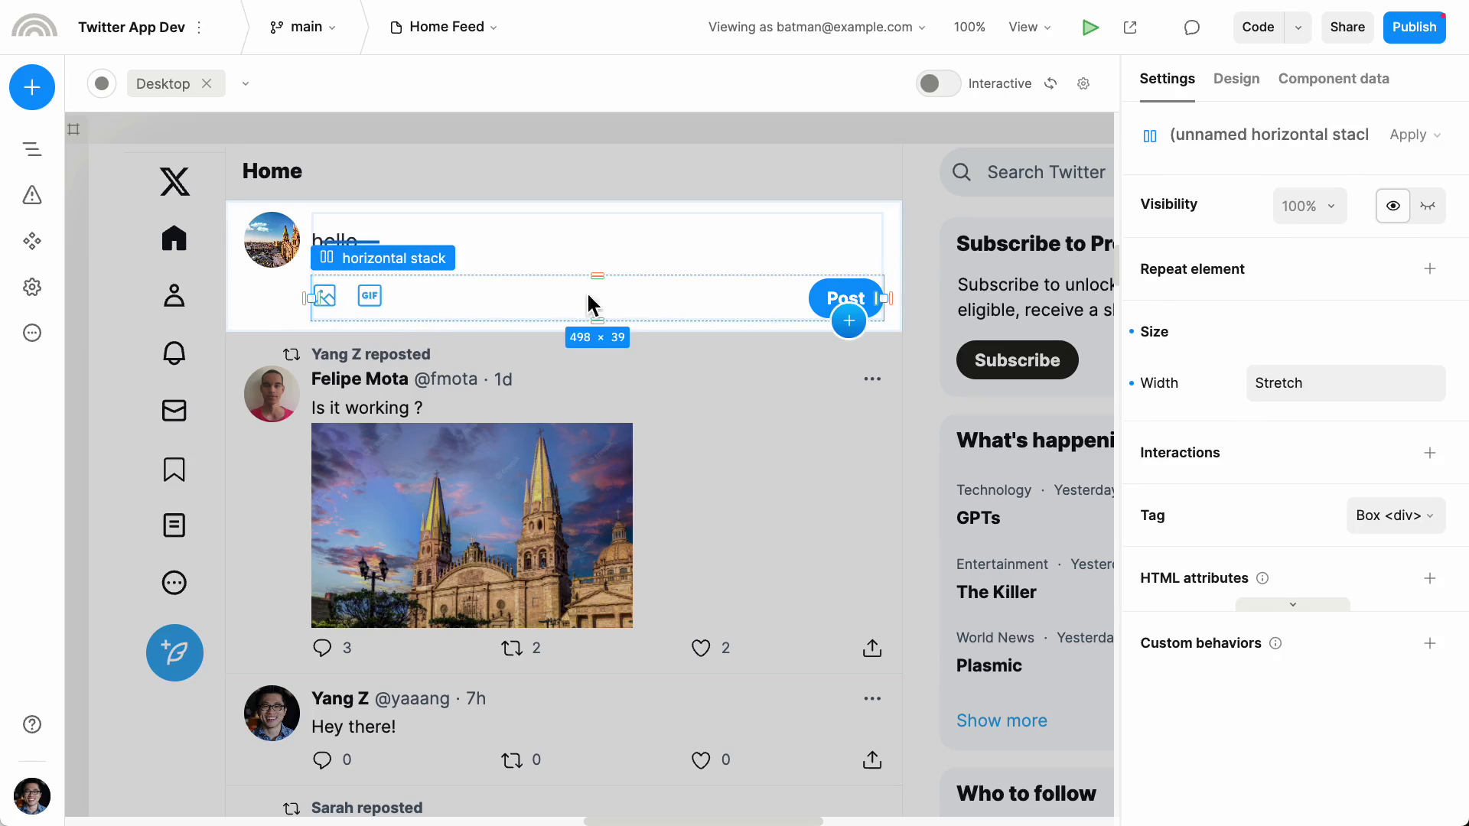
- Open the Post button's 7 on-click actions and Upload Media's 'Supabase Storage: Upload file' settings
click(828, 306)
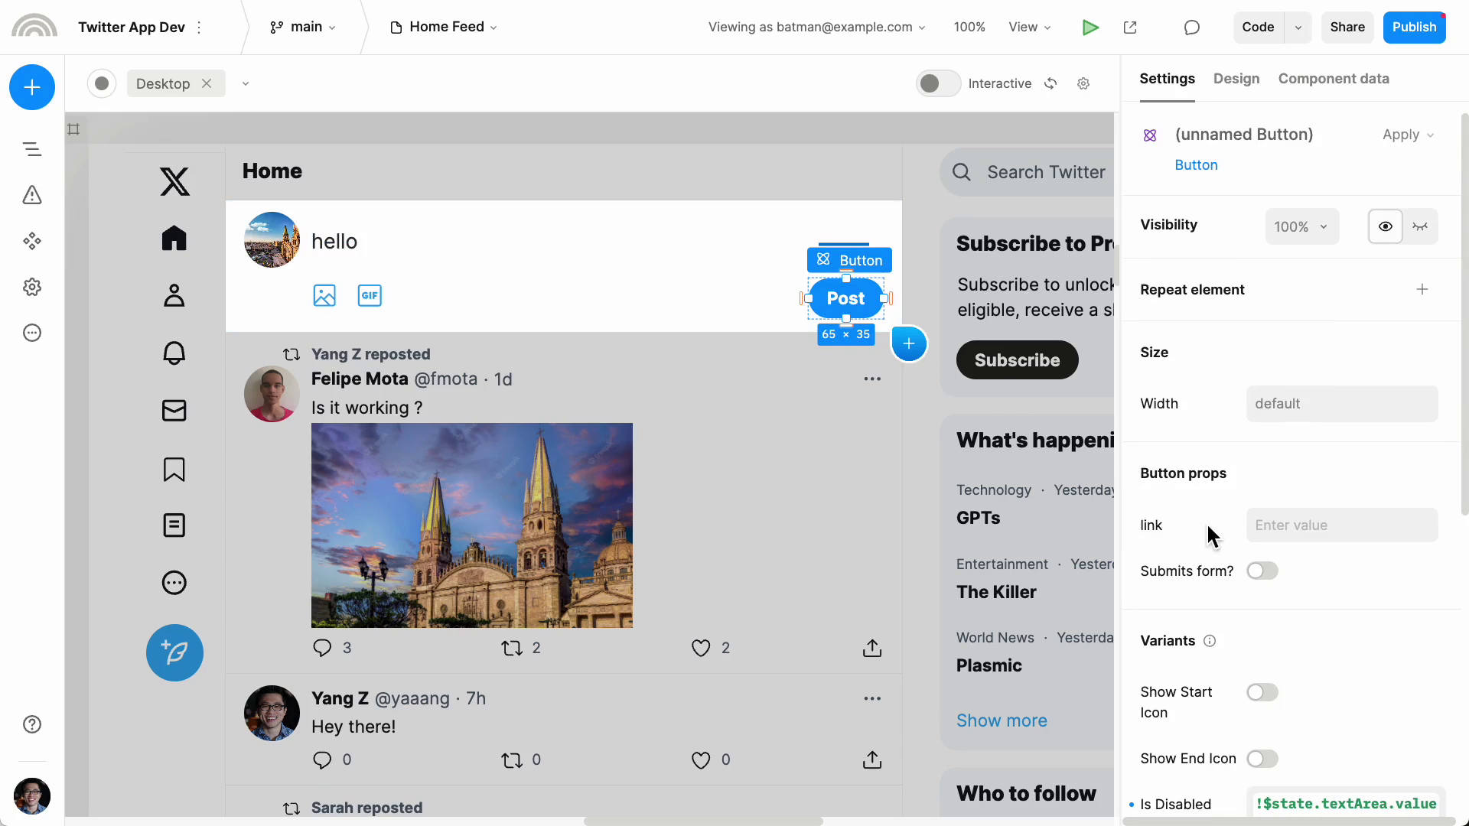
scroll(1255, 566, down, 3)
scroll(1272, 585, down, 2)
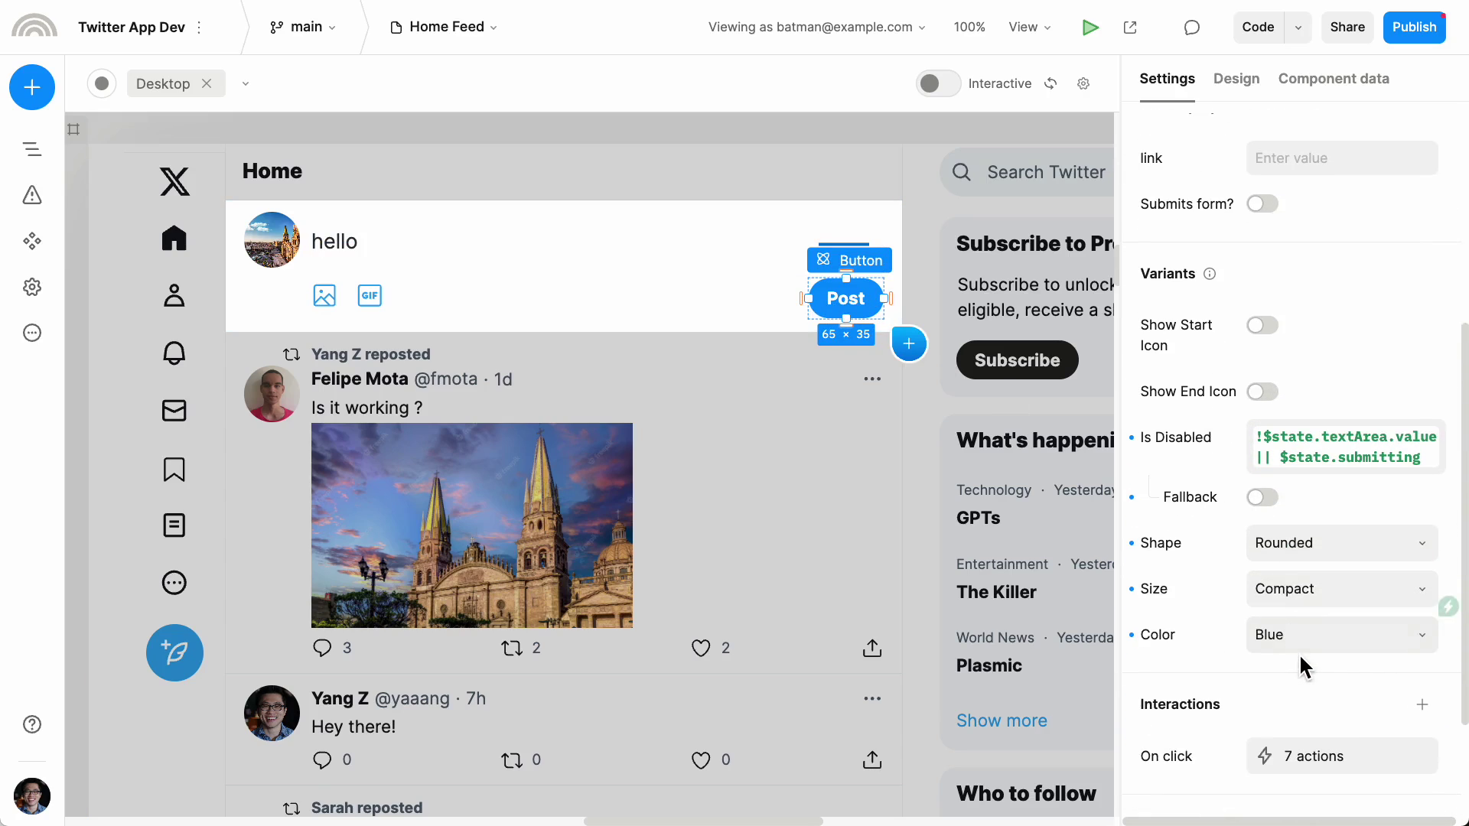
click(1311, 754)
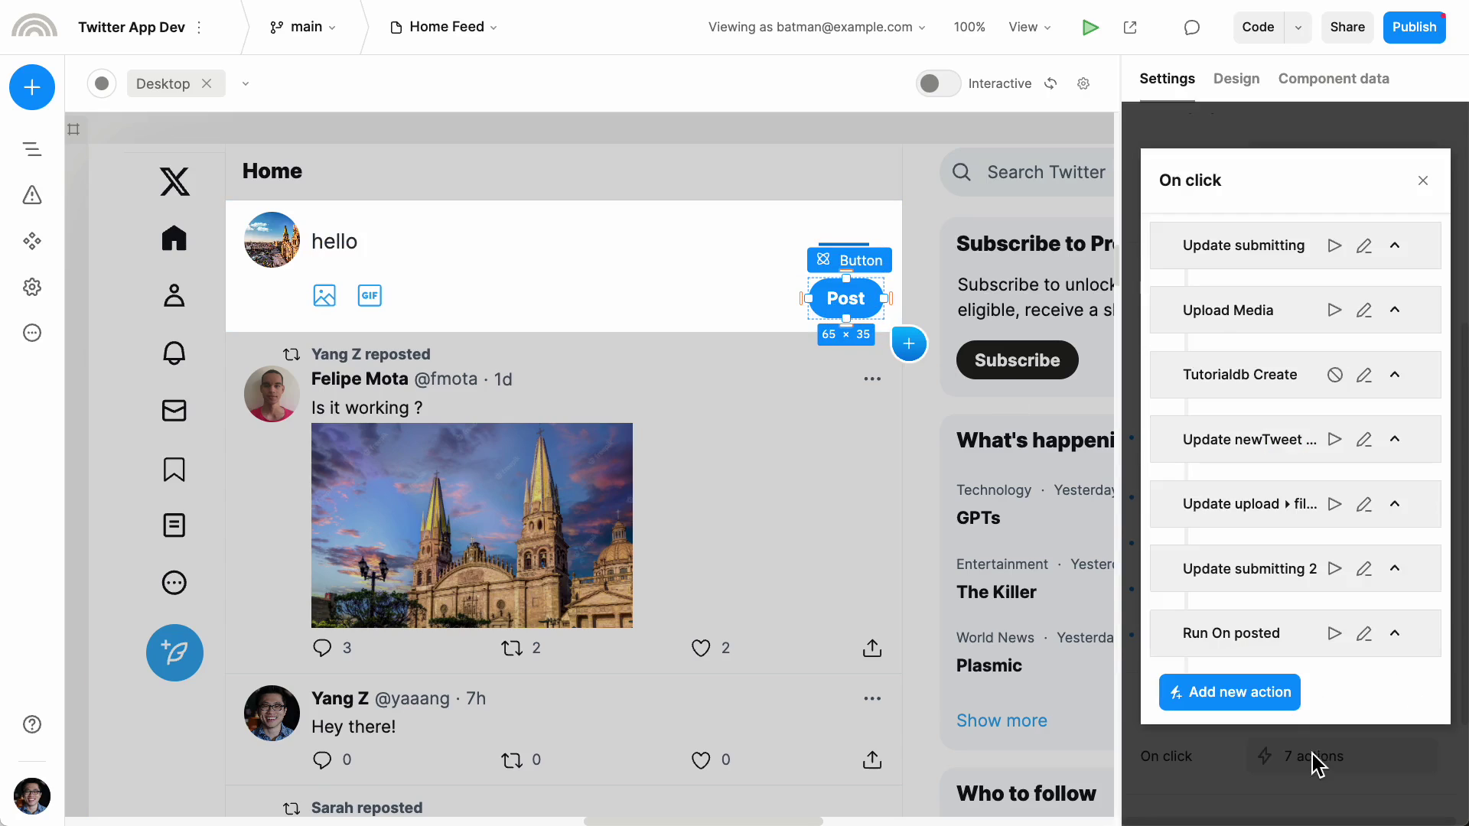
click(1391, 310)
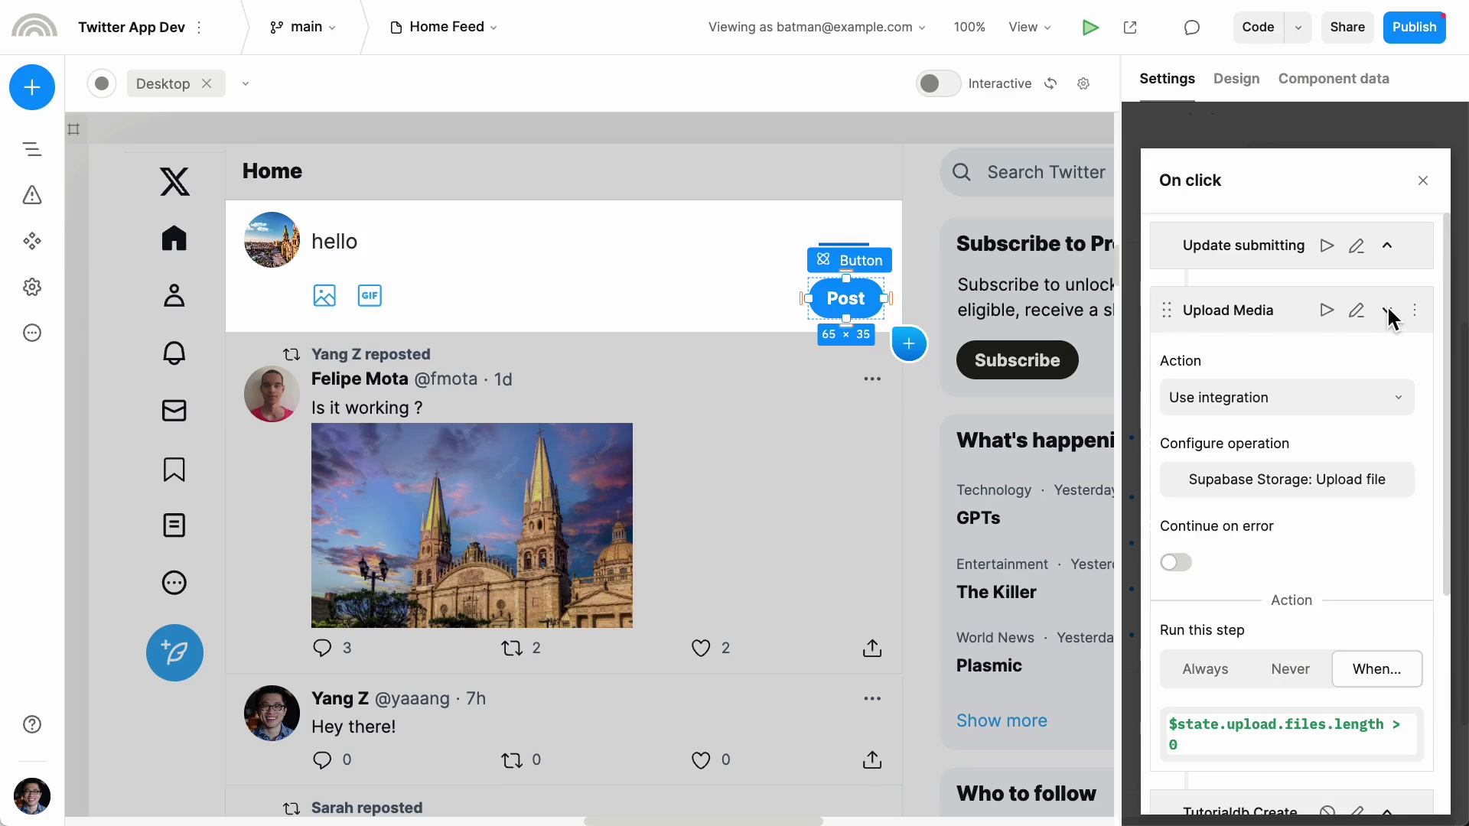
click(1324, 478)
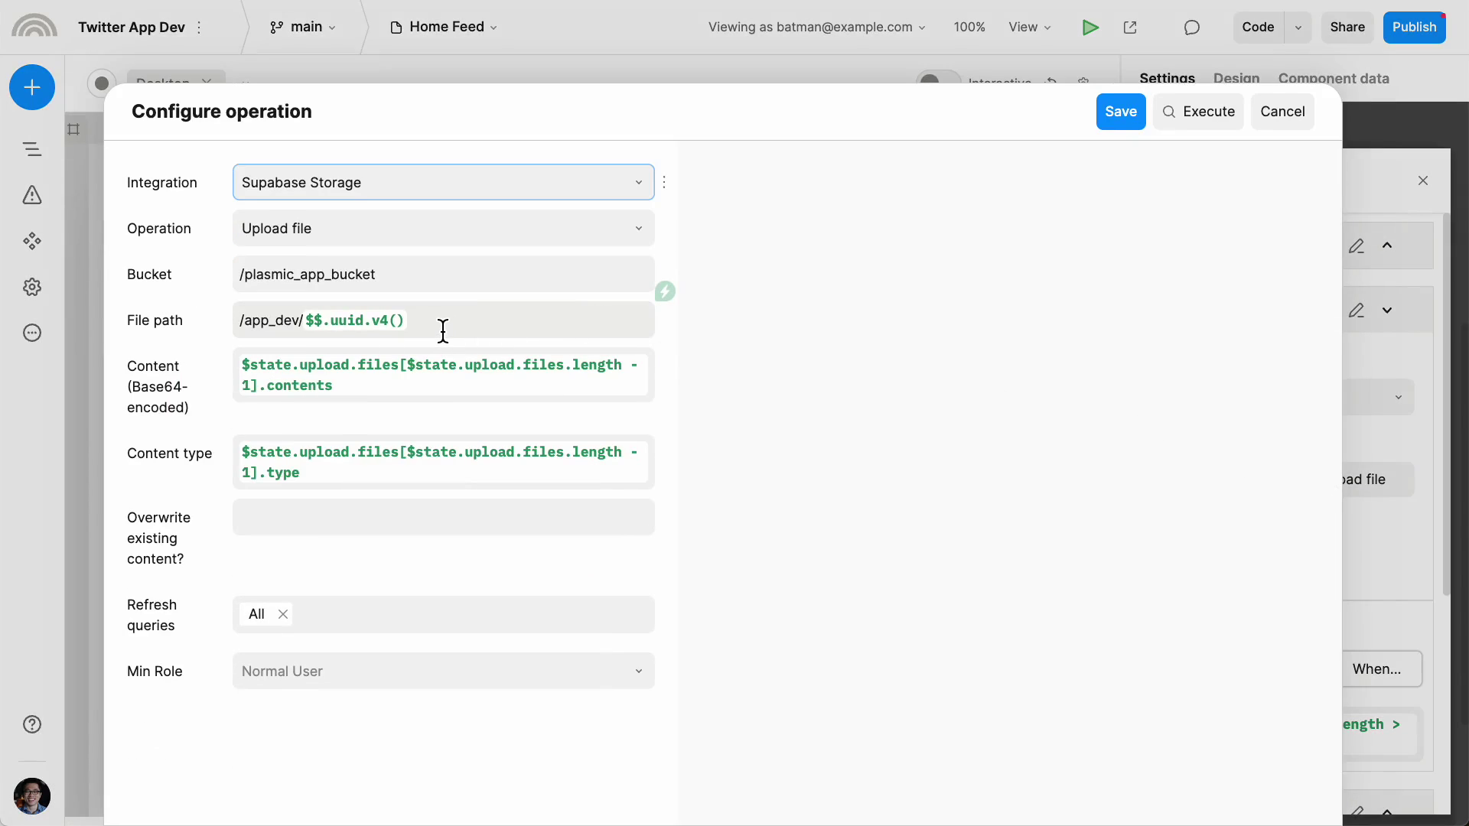
- Inspect the uuid expression and available data in the File path, then cancel
drag(423, 328, 243, 318)
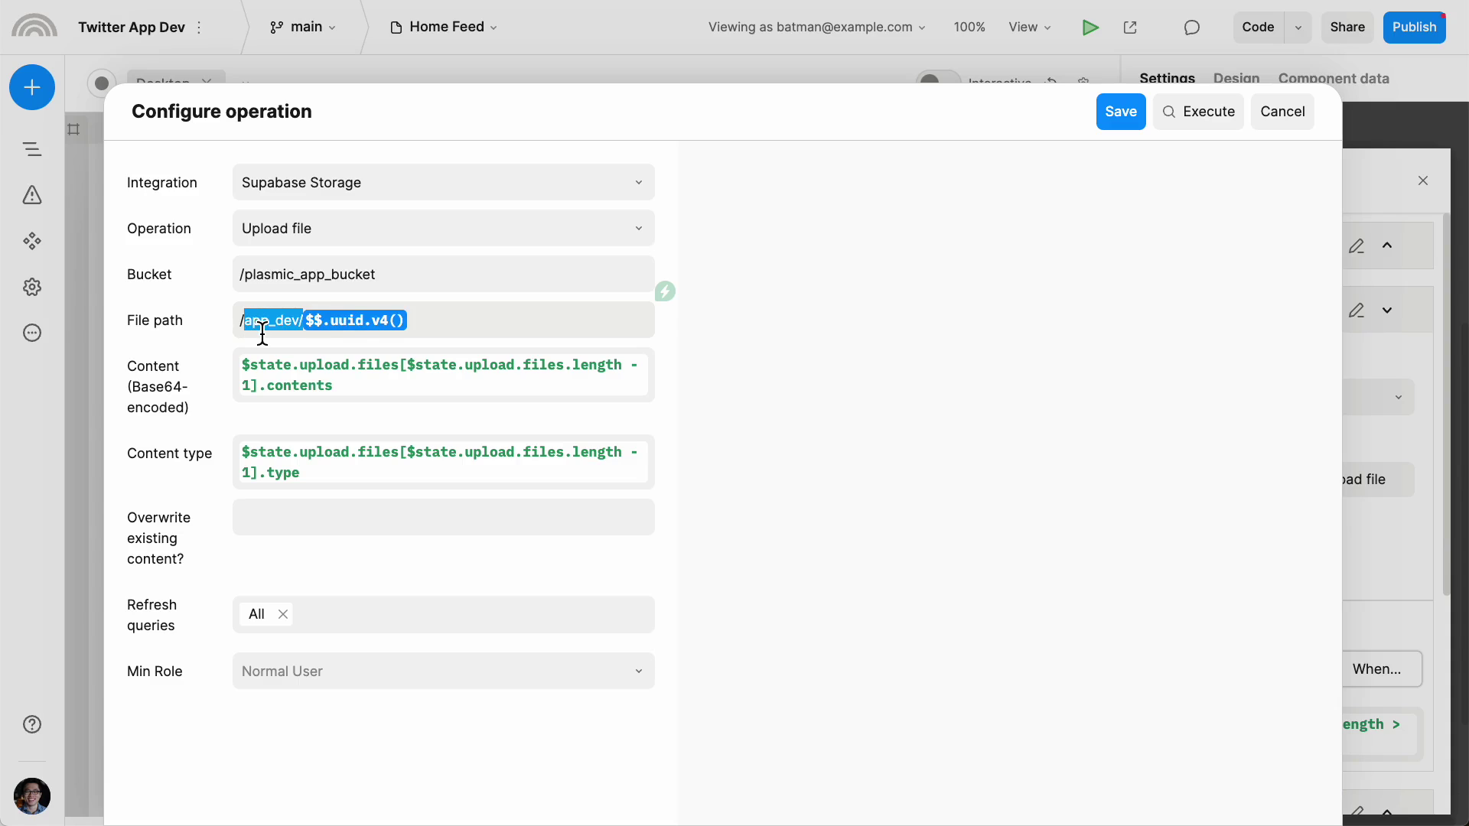
click(262, 329)
click(339, 330)
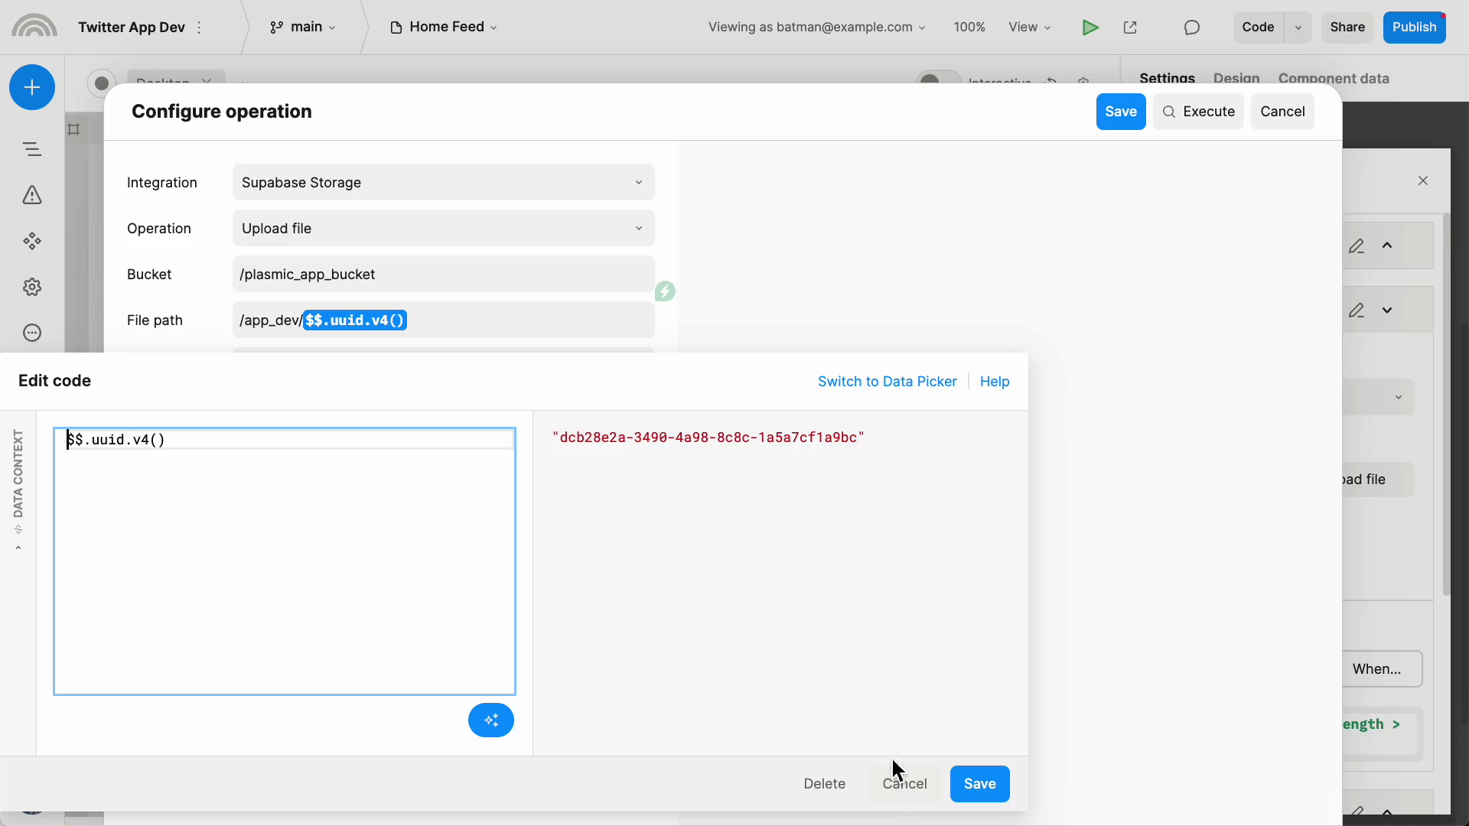
click(872, 383)
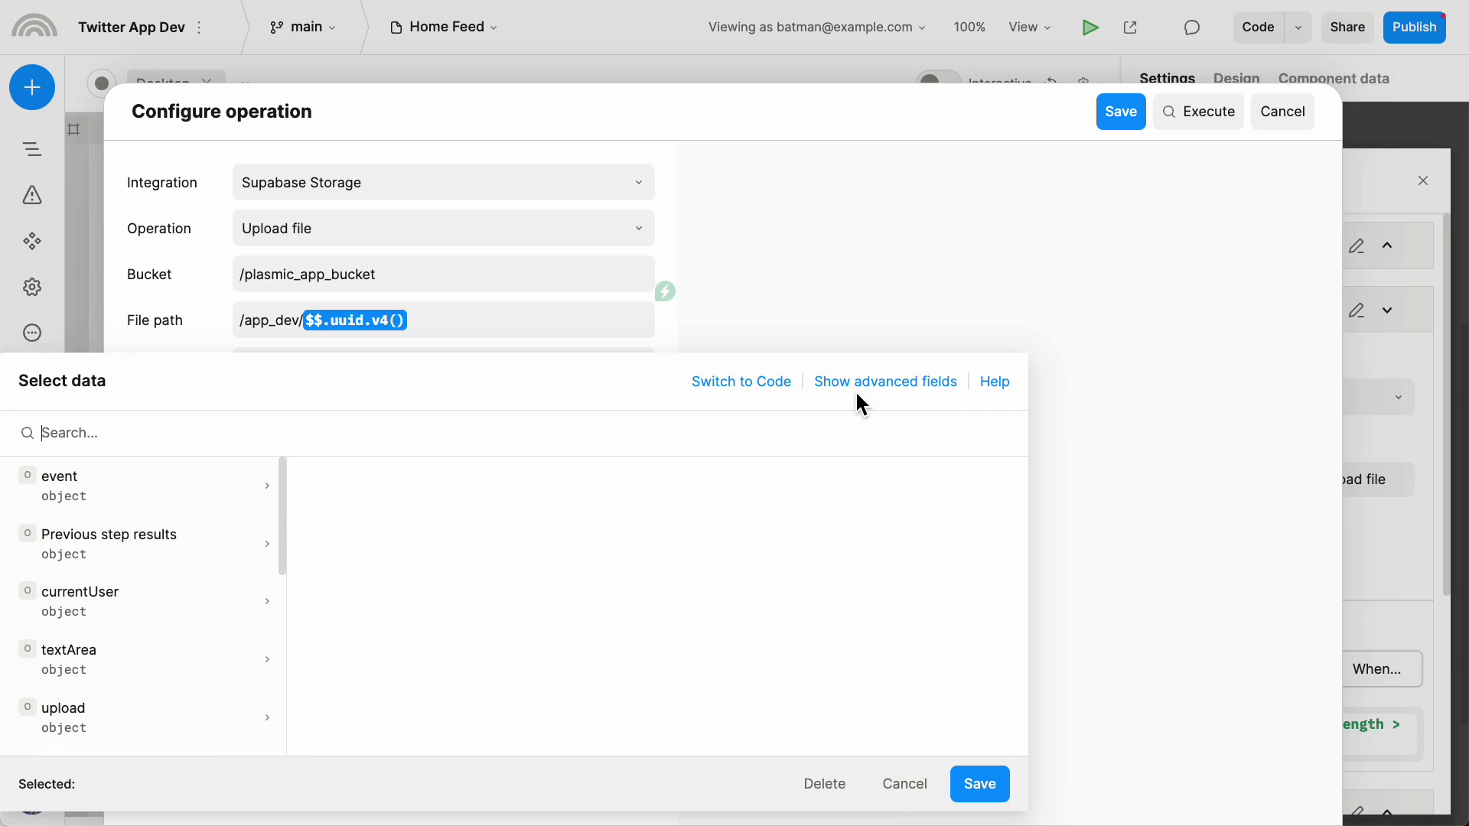
click(721, 386)
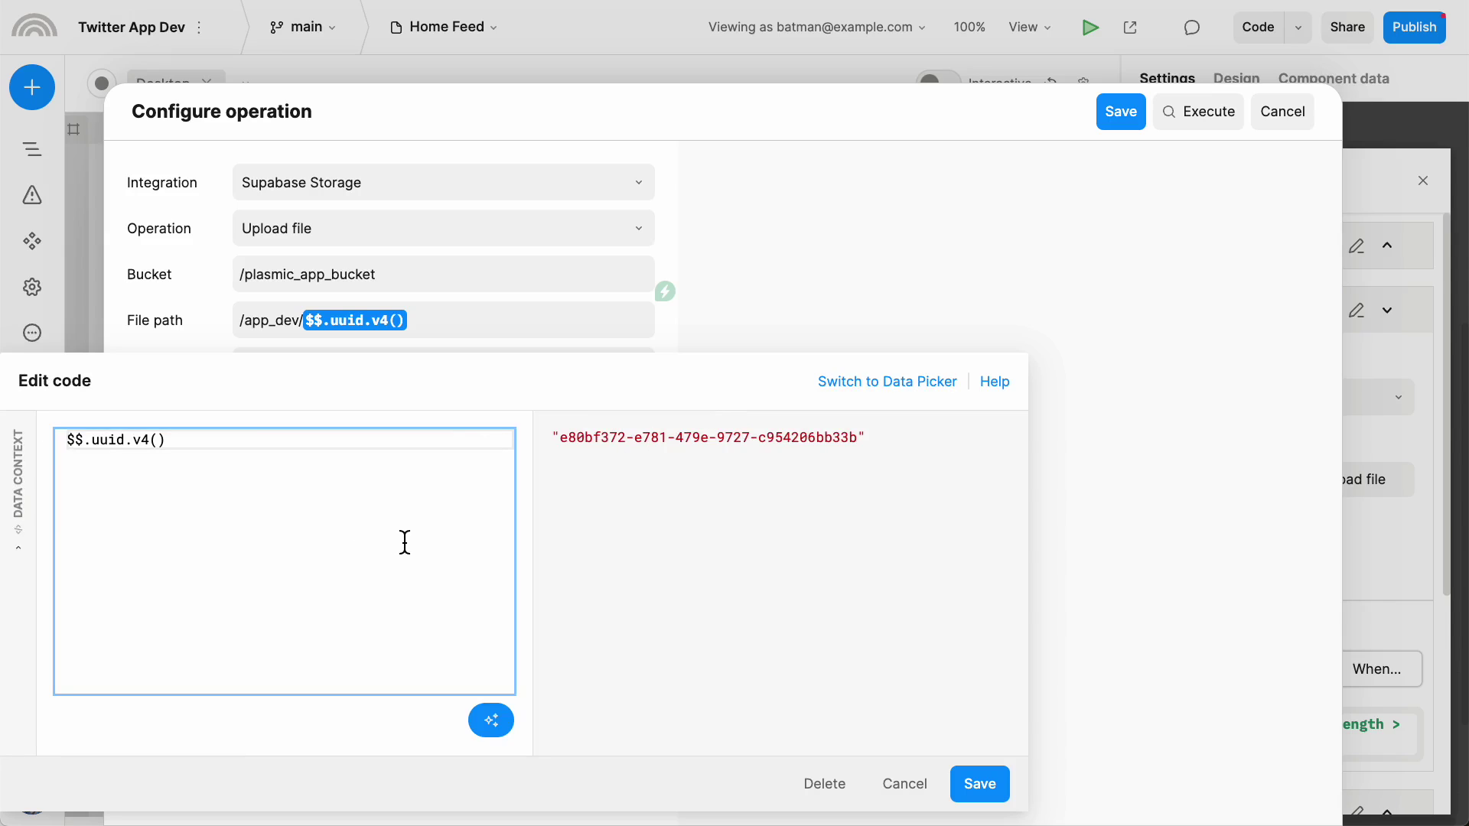
click(903, 783)
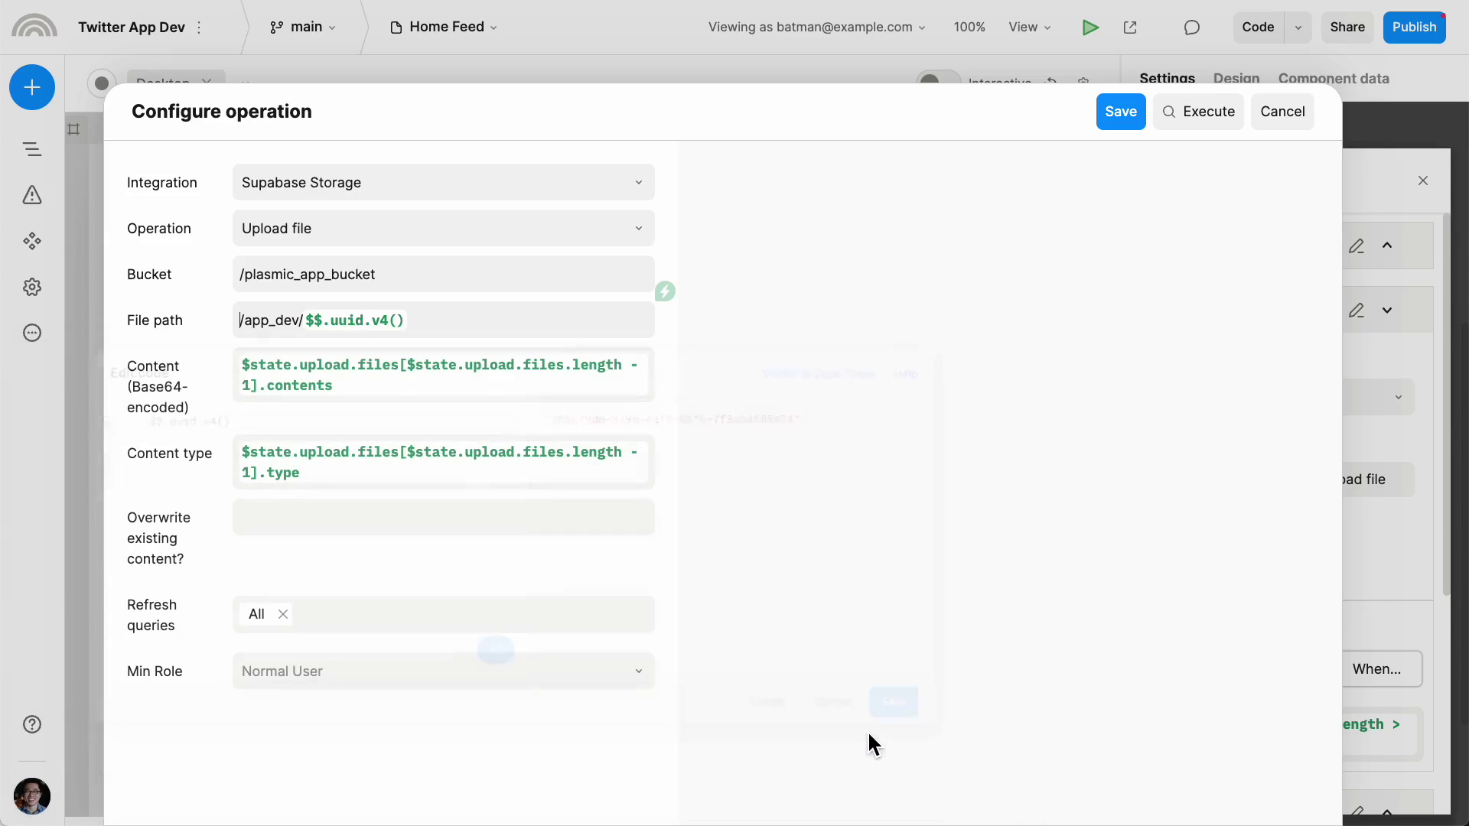
- Inspect the upload Content expression, then close the upload settings without saving
click(249, 390)
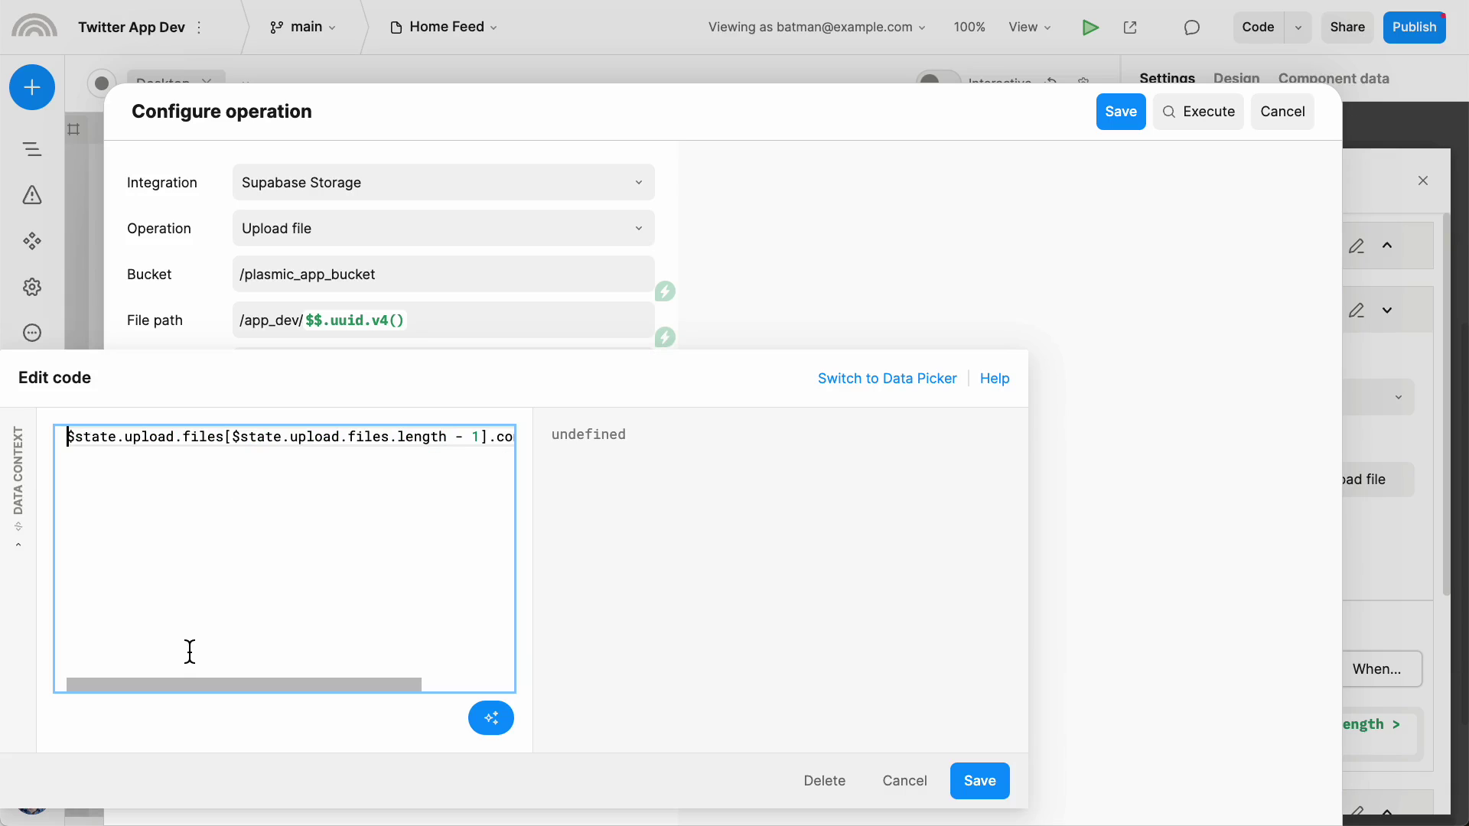
mouse_move(184, 681)
mouse_down()
mouse_move(290, 679)
mouse_move(185, 678)
mouse_up()
click(895, 782)
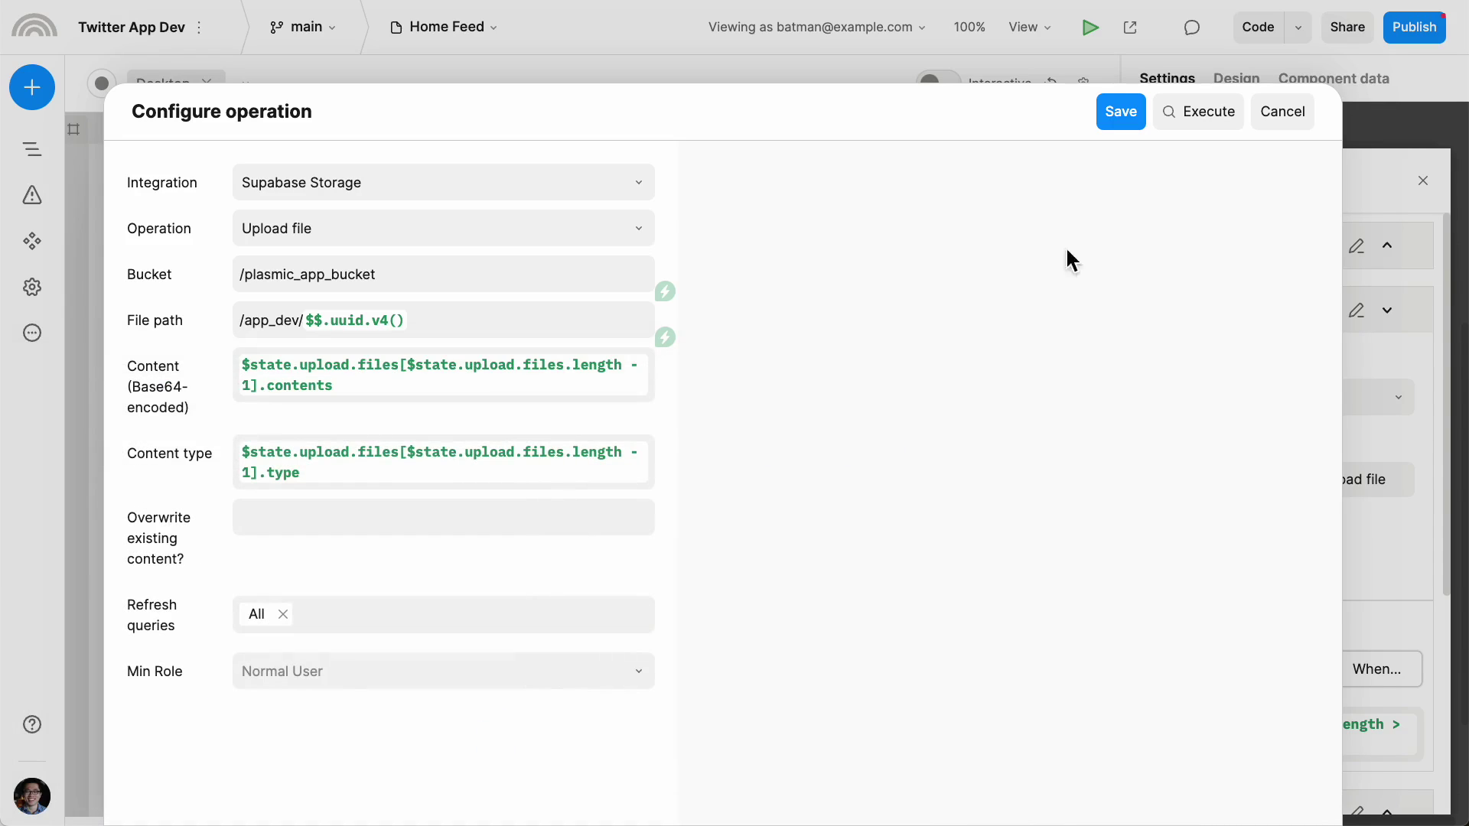
click(1271, 111)
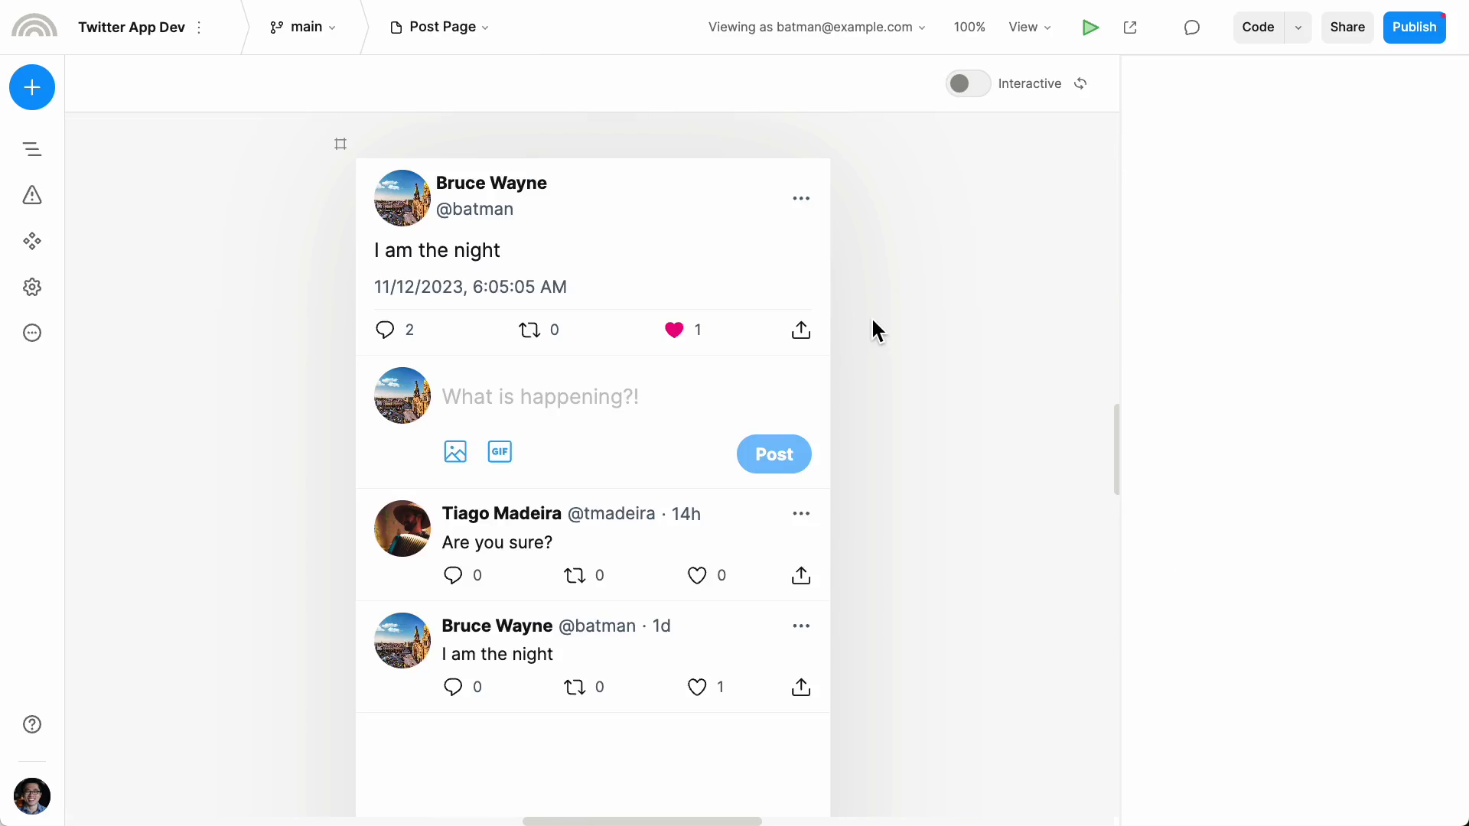
click(687, 243)
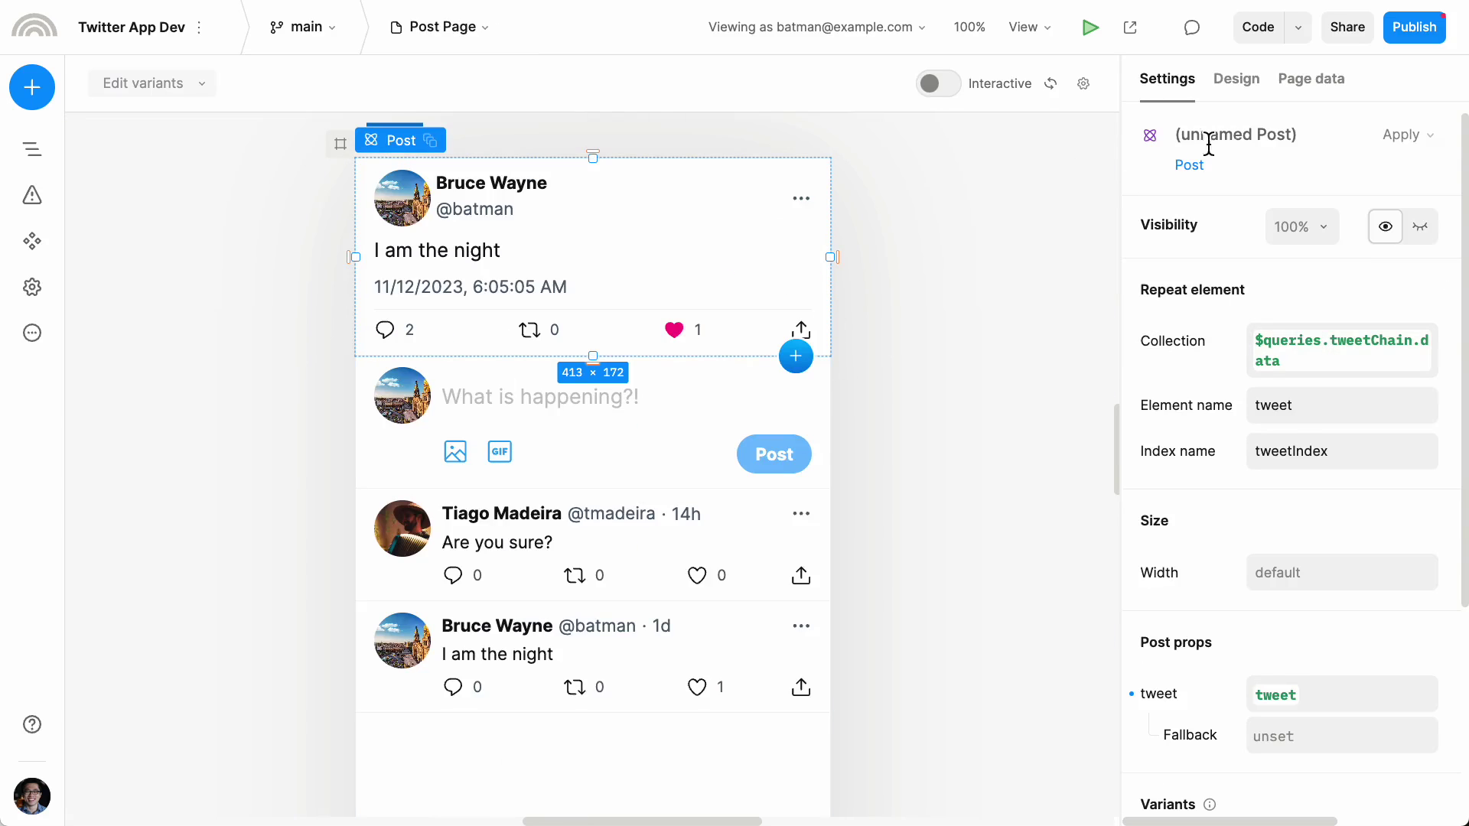
click(1313, 87)
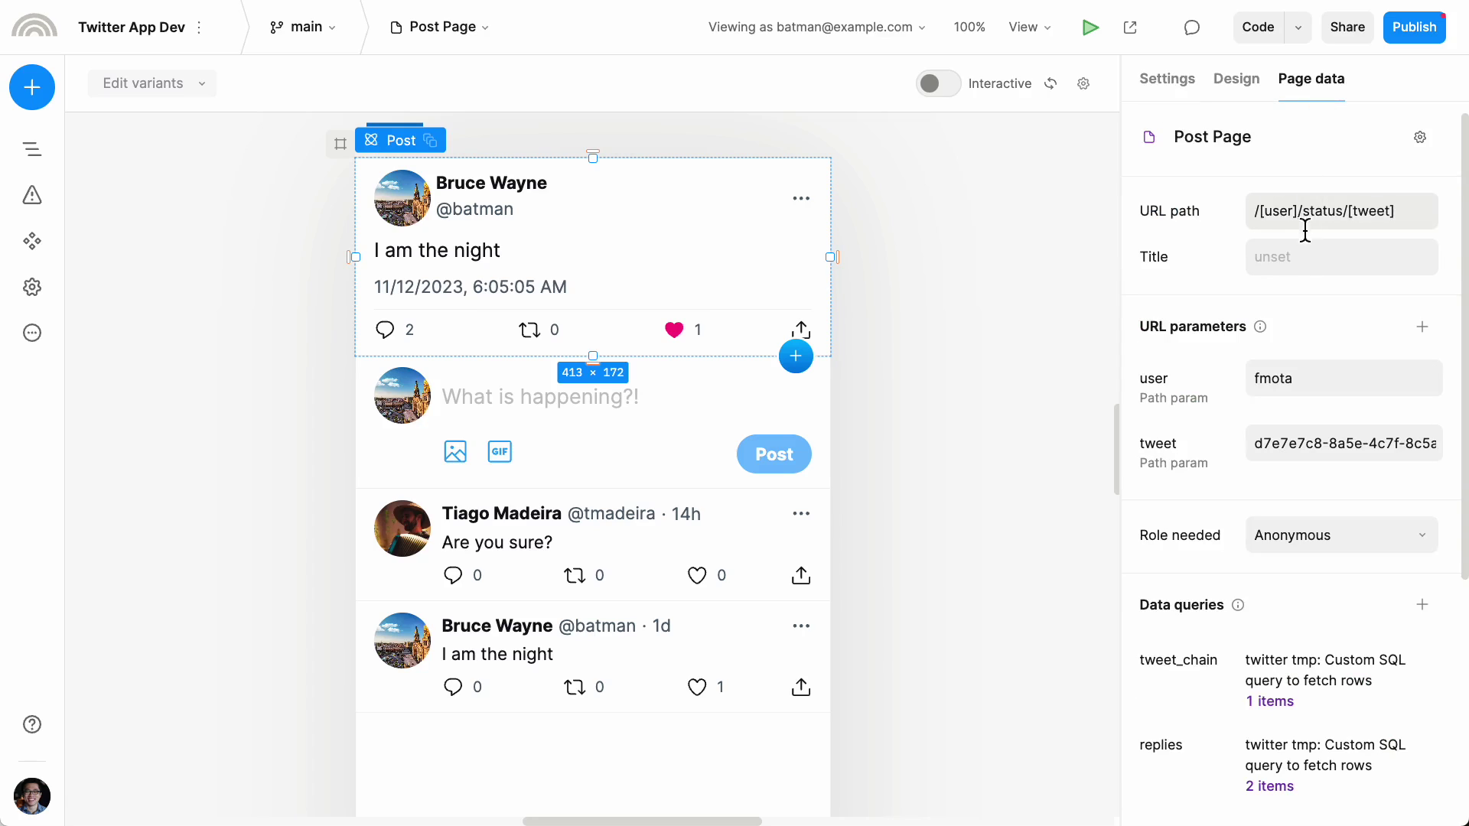
drag(1396, 215, 1251, 218)
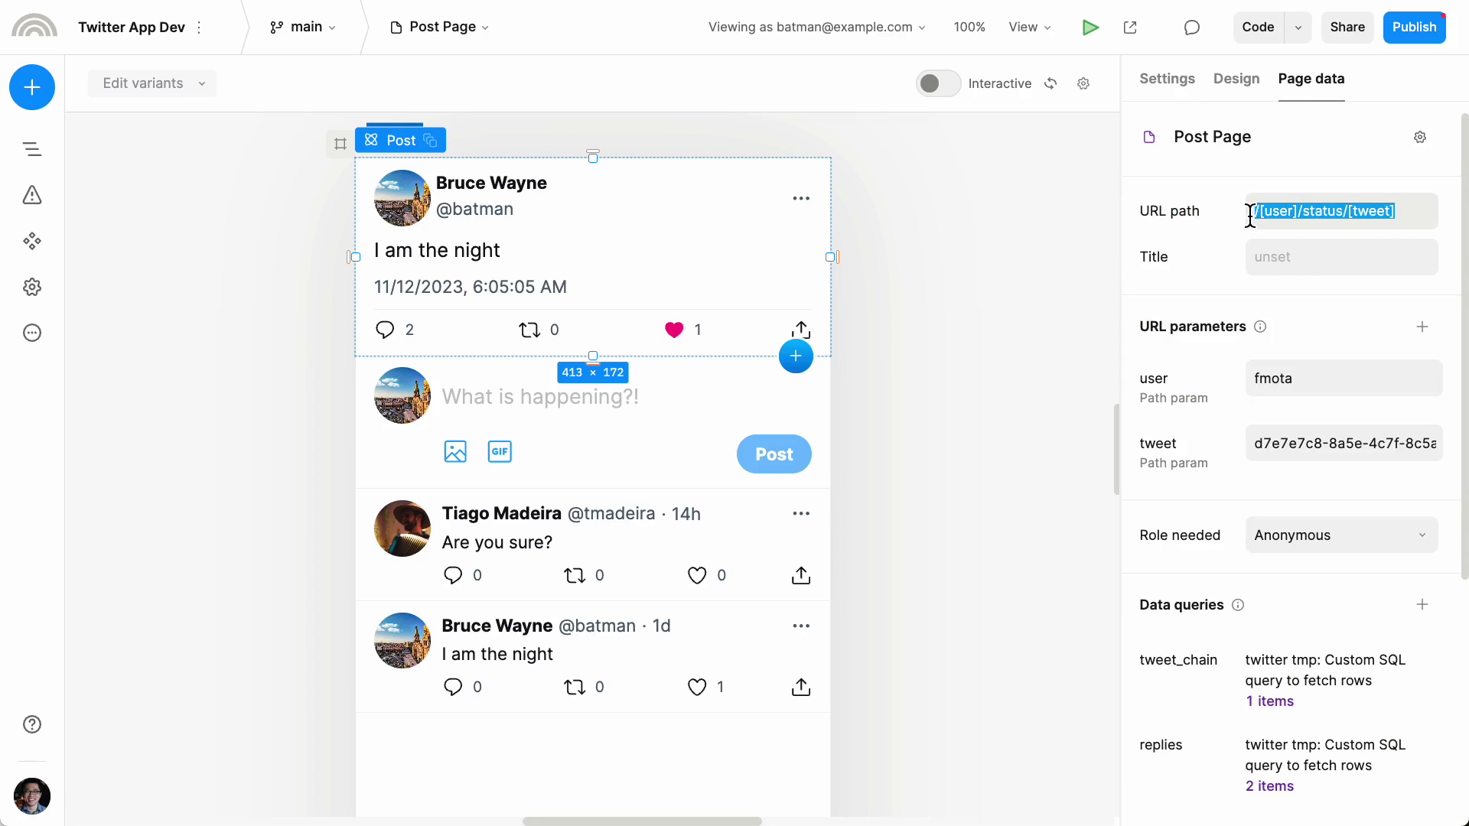
double_click(1370, 212)
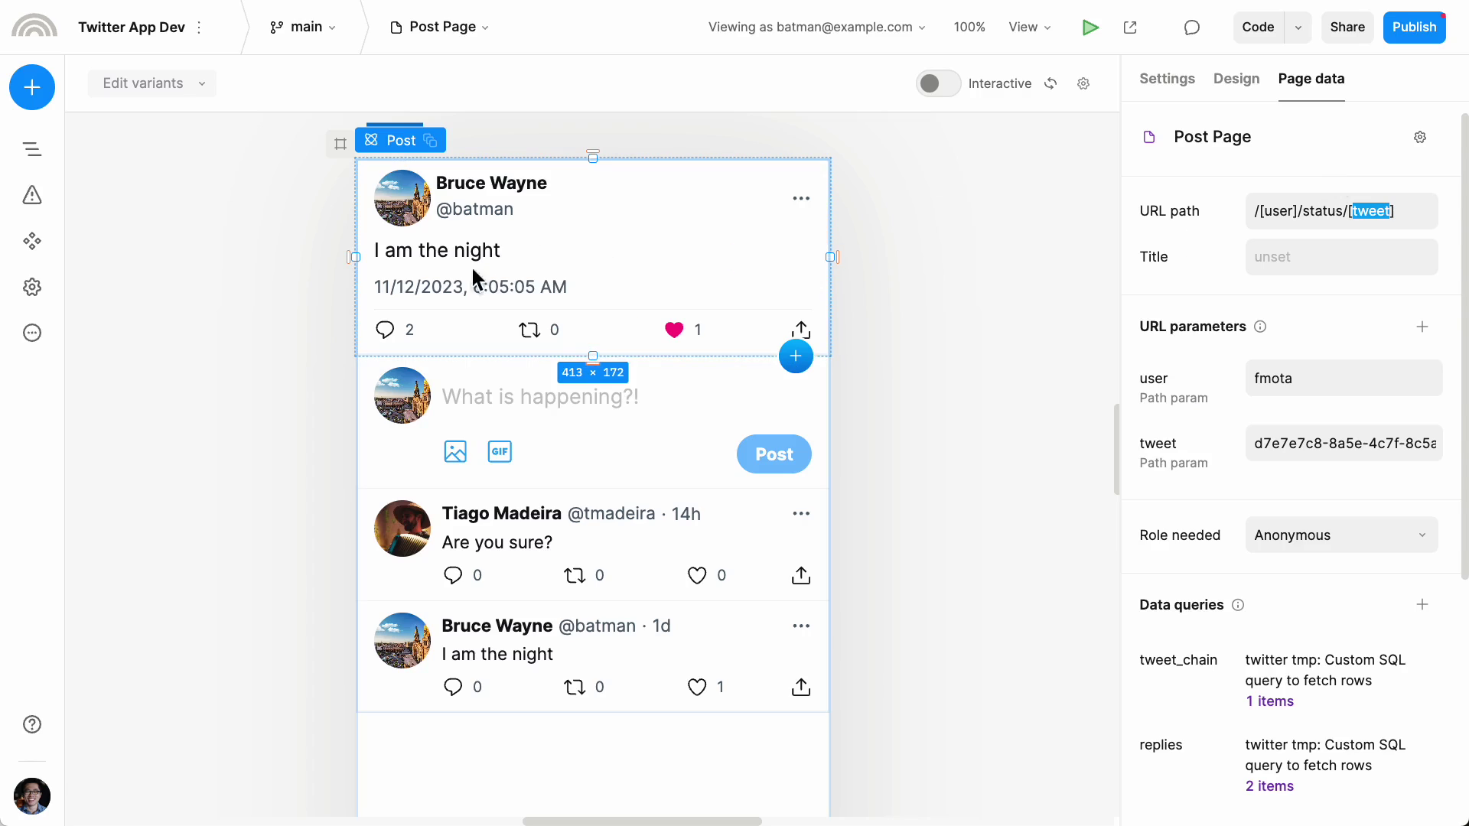
click(1306, 219)
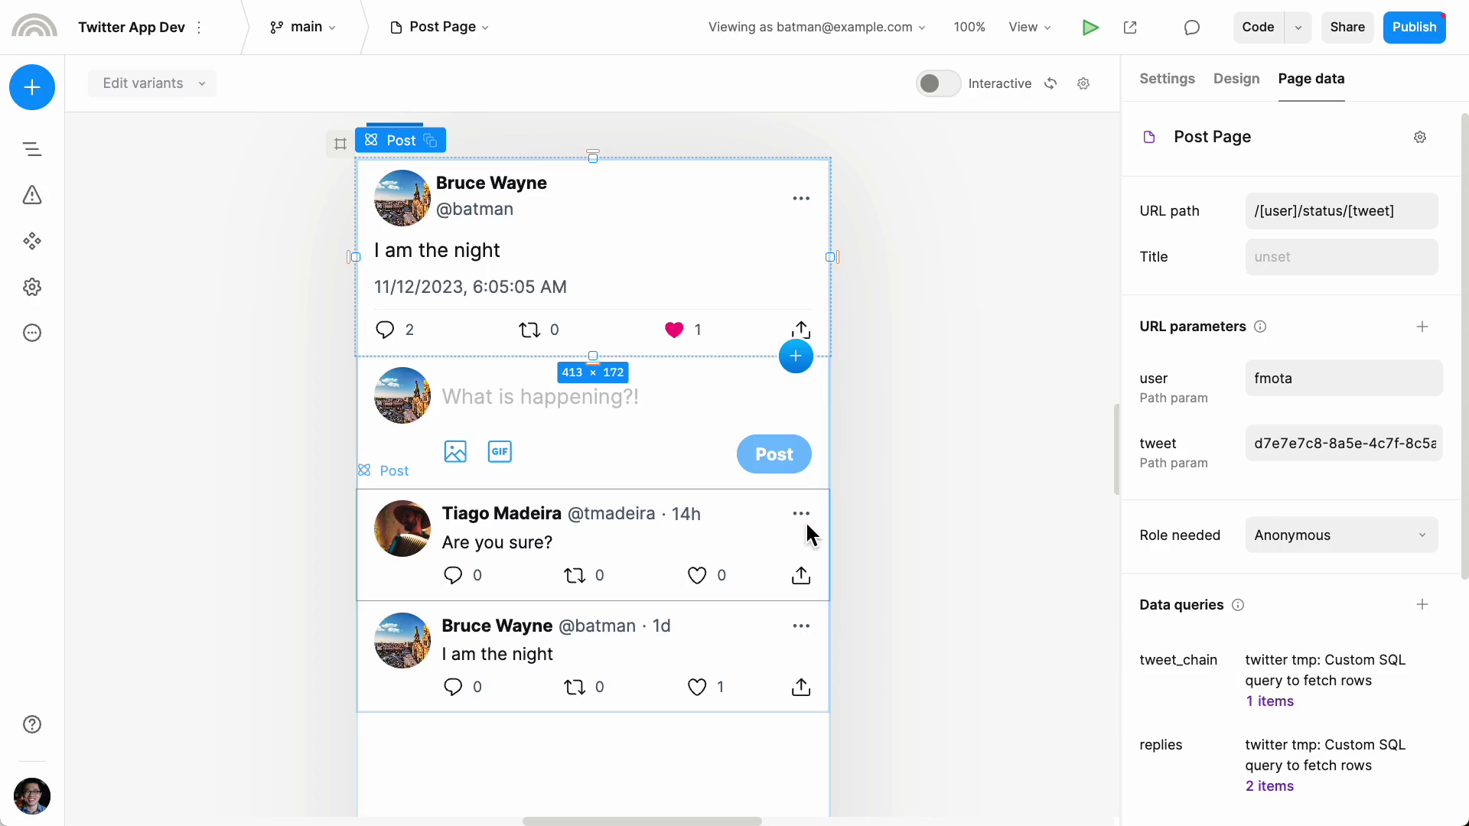
click(641, 430)
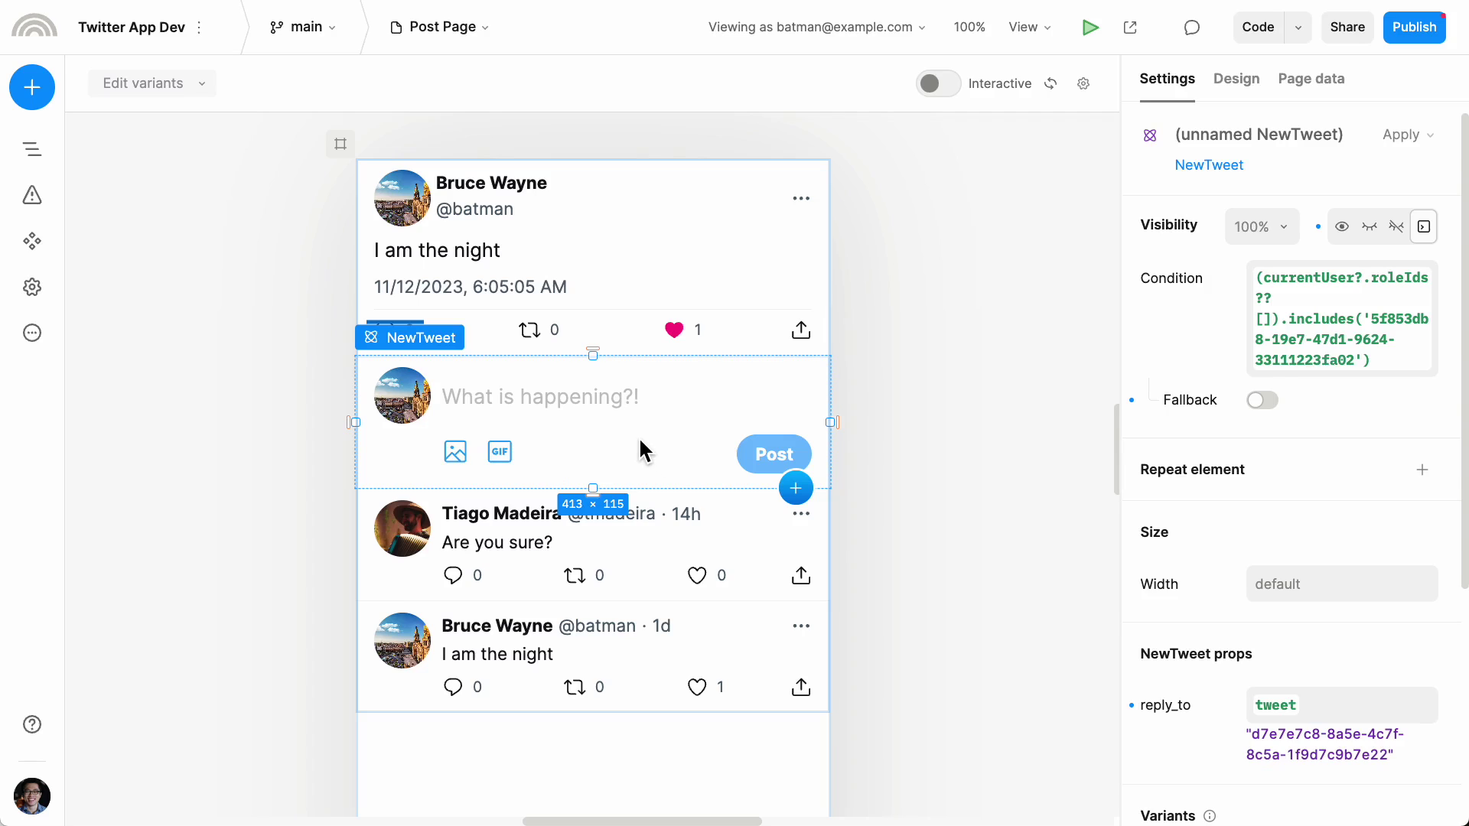
- Compare the Post Page's NewTweet reply box, with its Reply variant and reply_to, against the main tweet
click(436, 27)
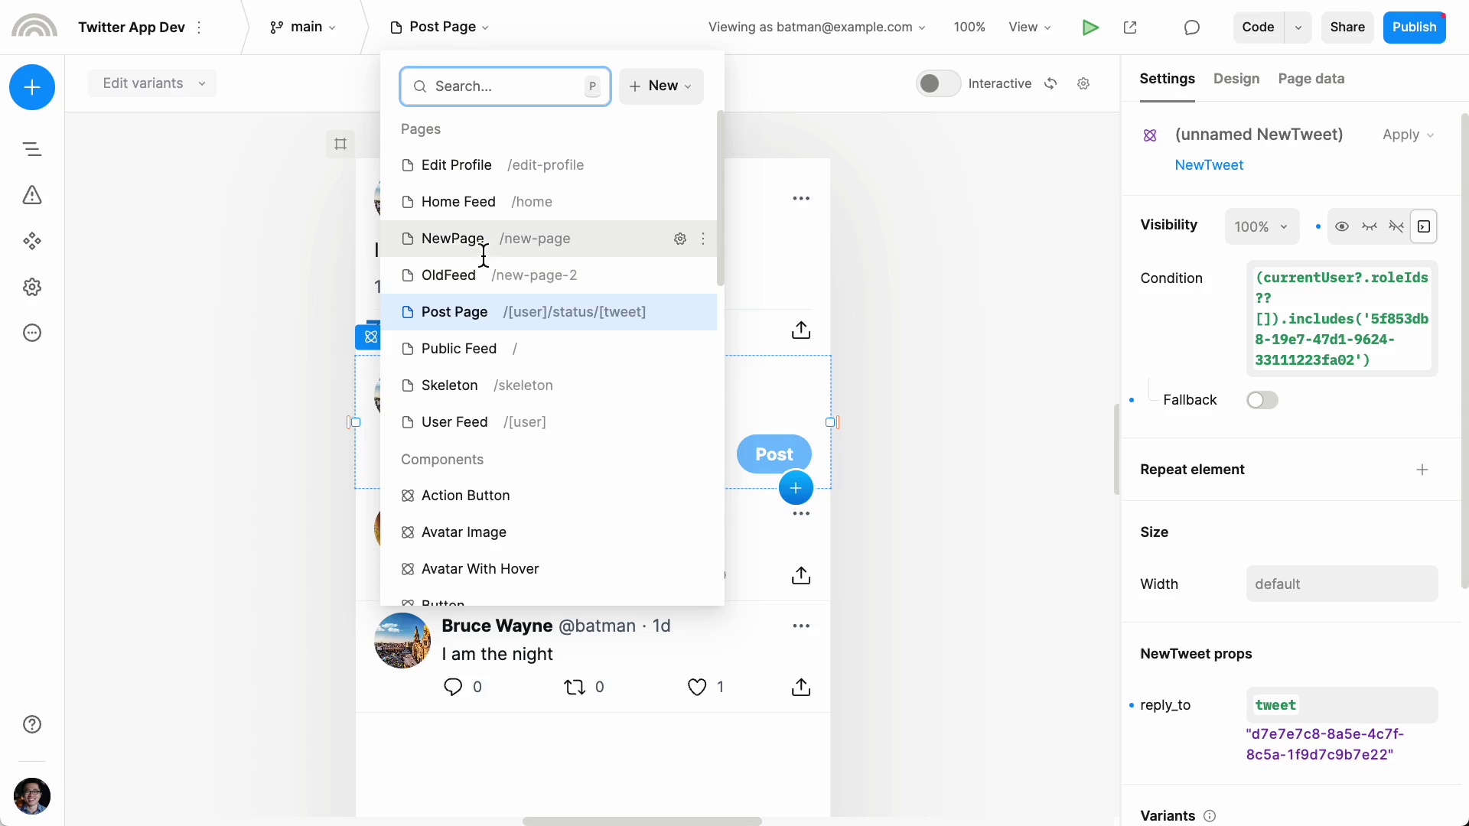
click(476, 204)
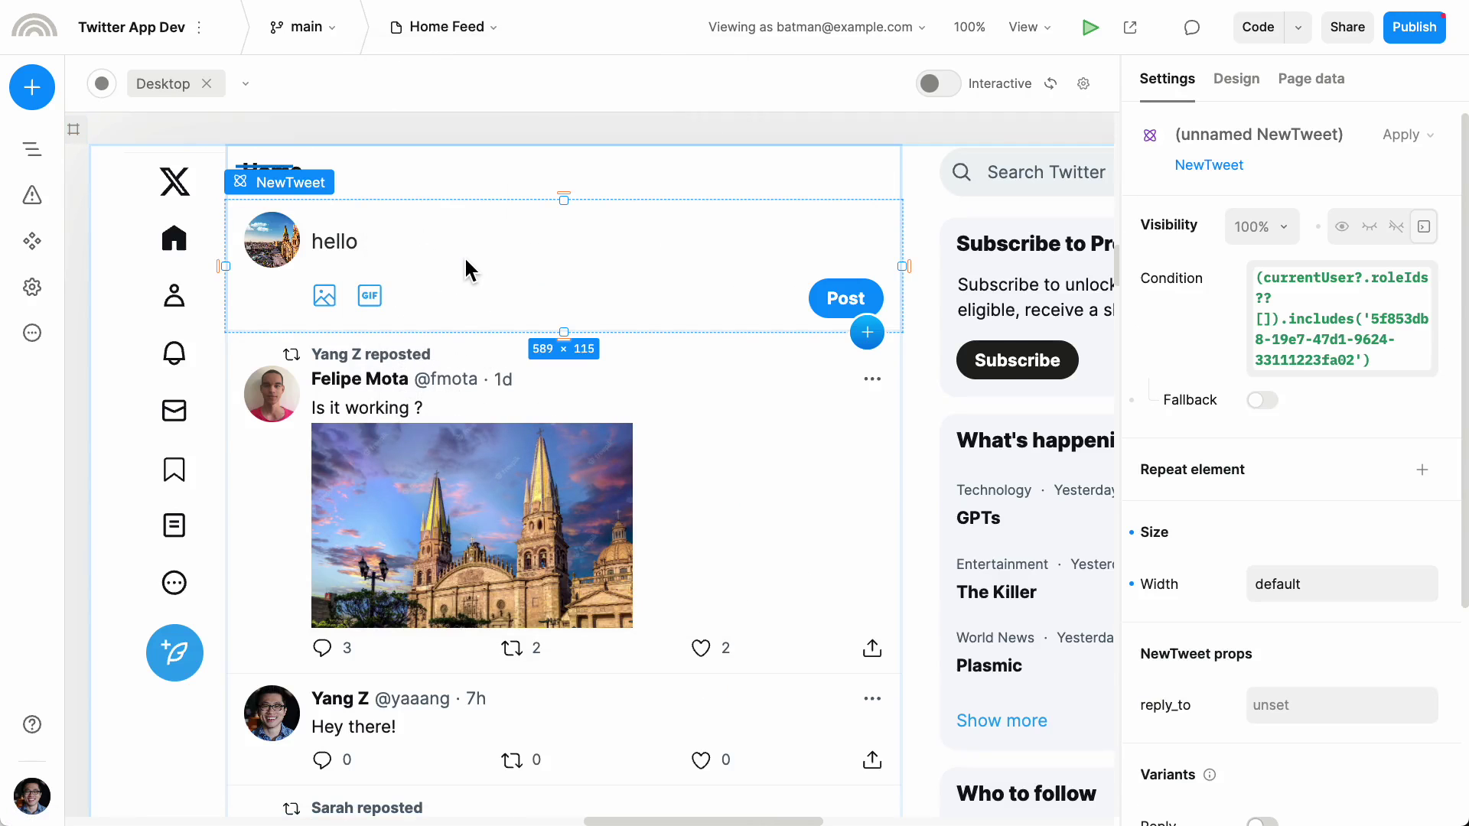
click(445, 29)
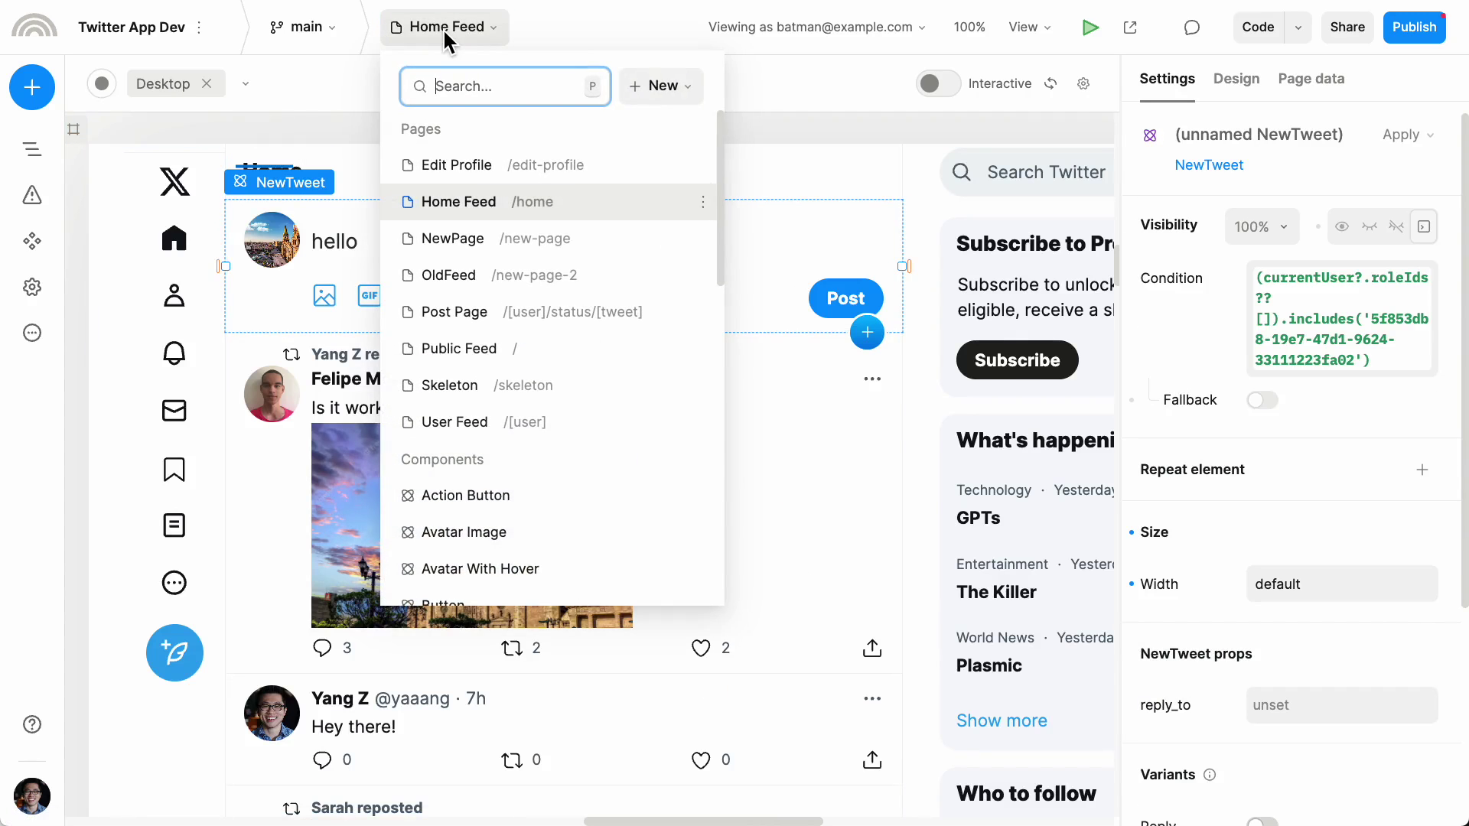
click(485, 315)
click(589, 426)
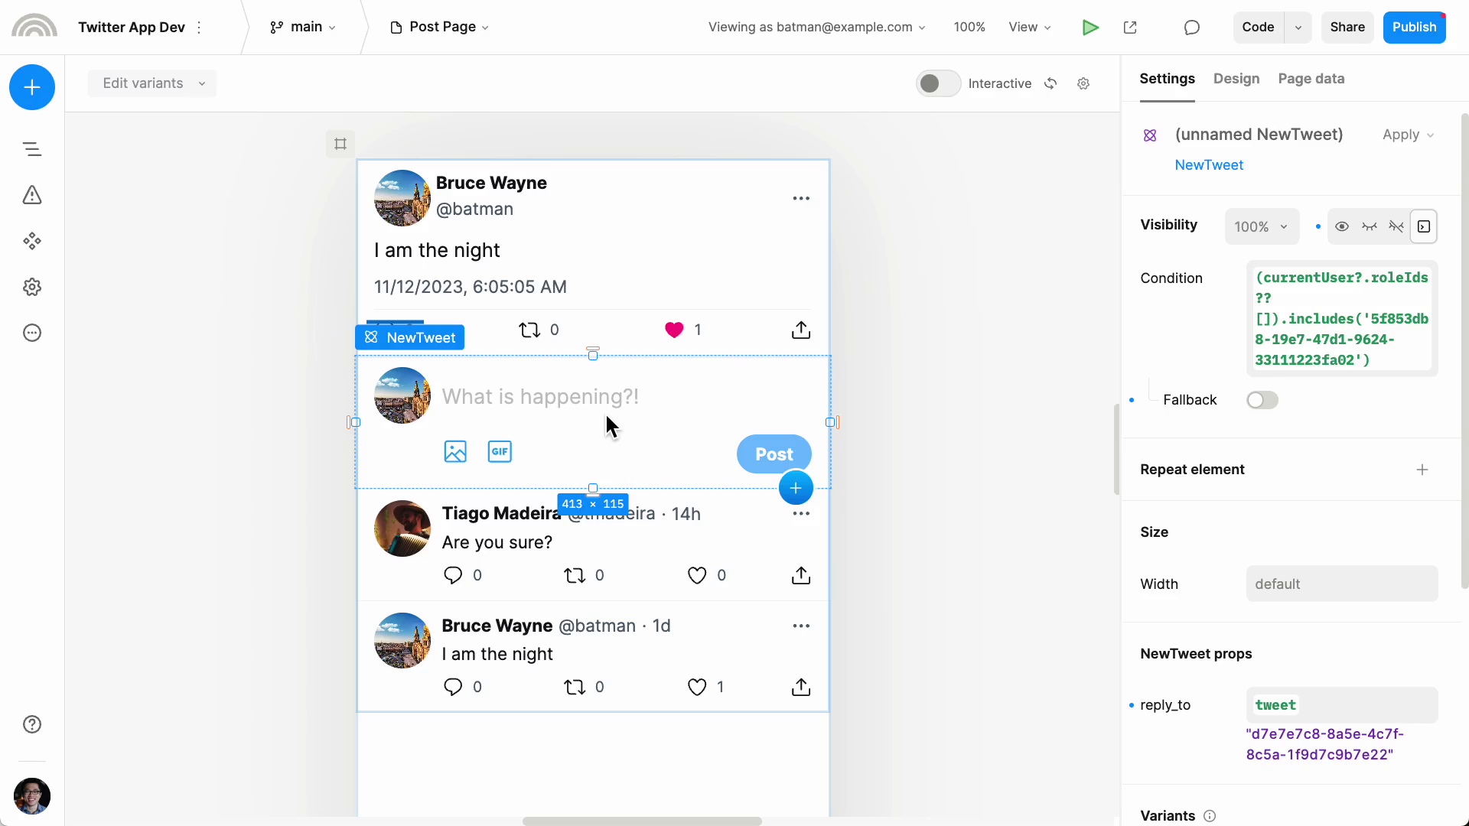
click(609, 308)
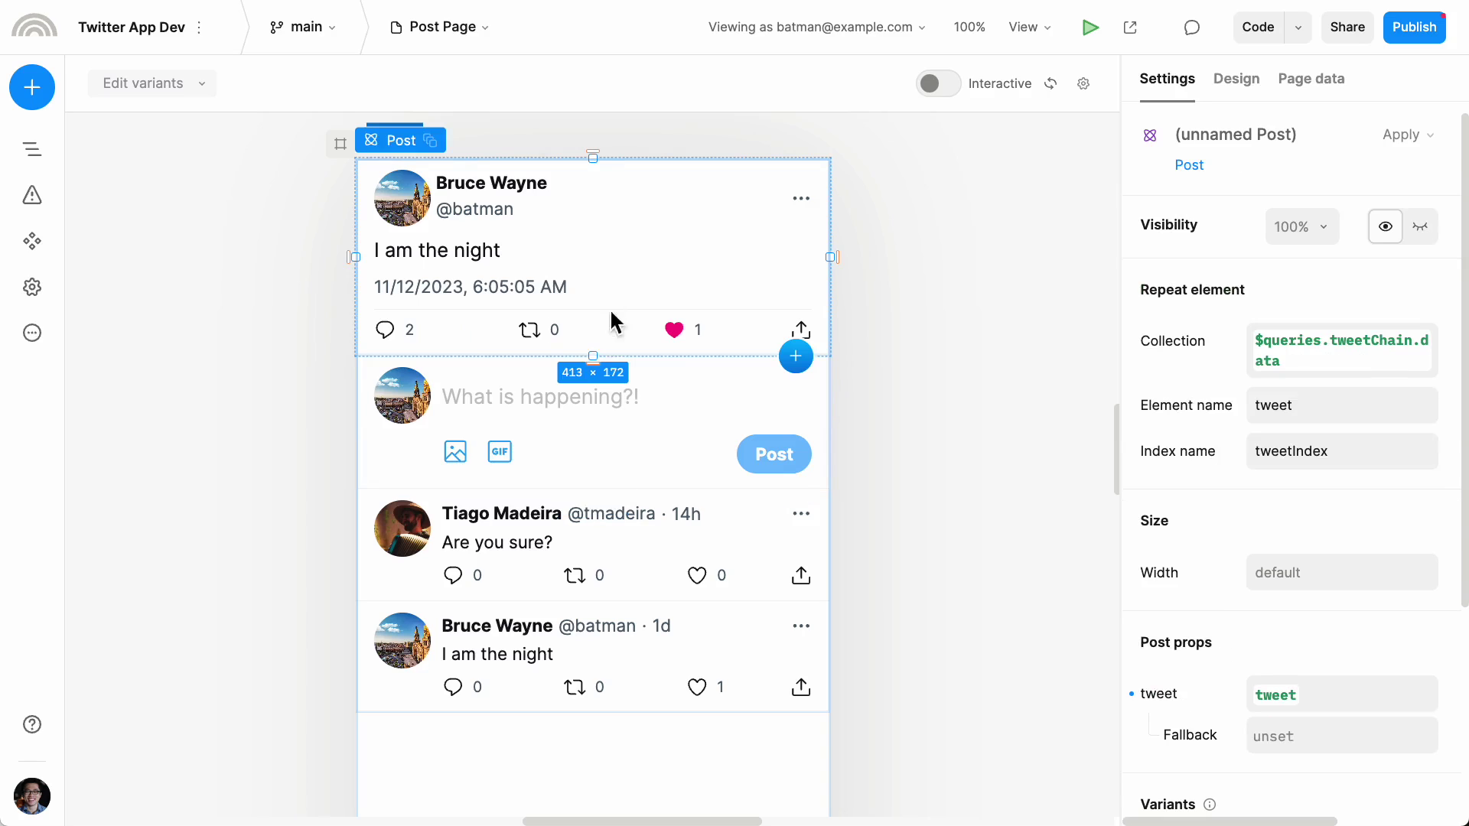
click(623, 436)
scroll(1196, 407, down, 4)
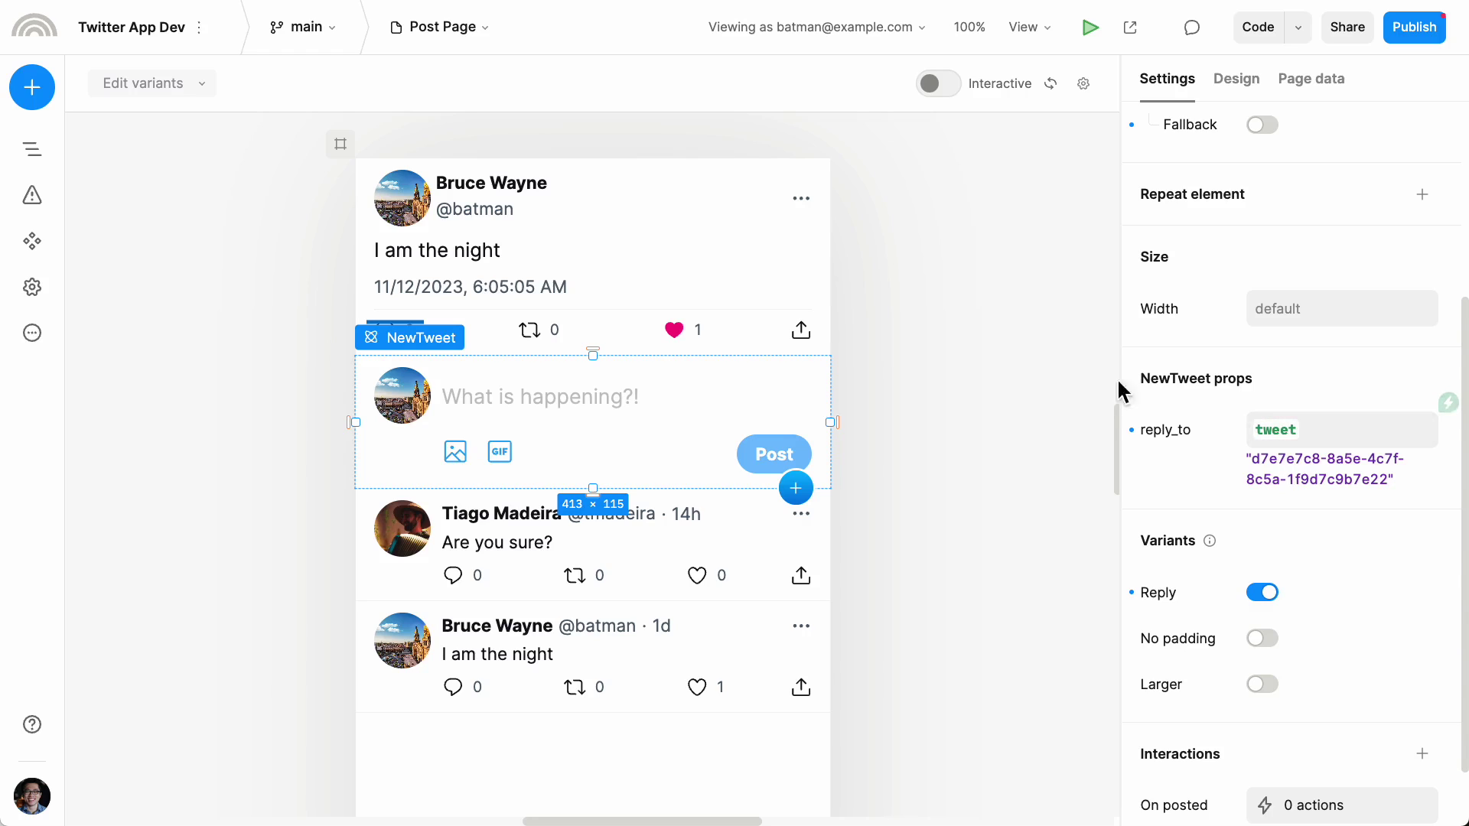
- Return to Home Feed and select its NewTweet composer, whose reply_to is unset
click(443, 27)
click(460, 202)
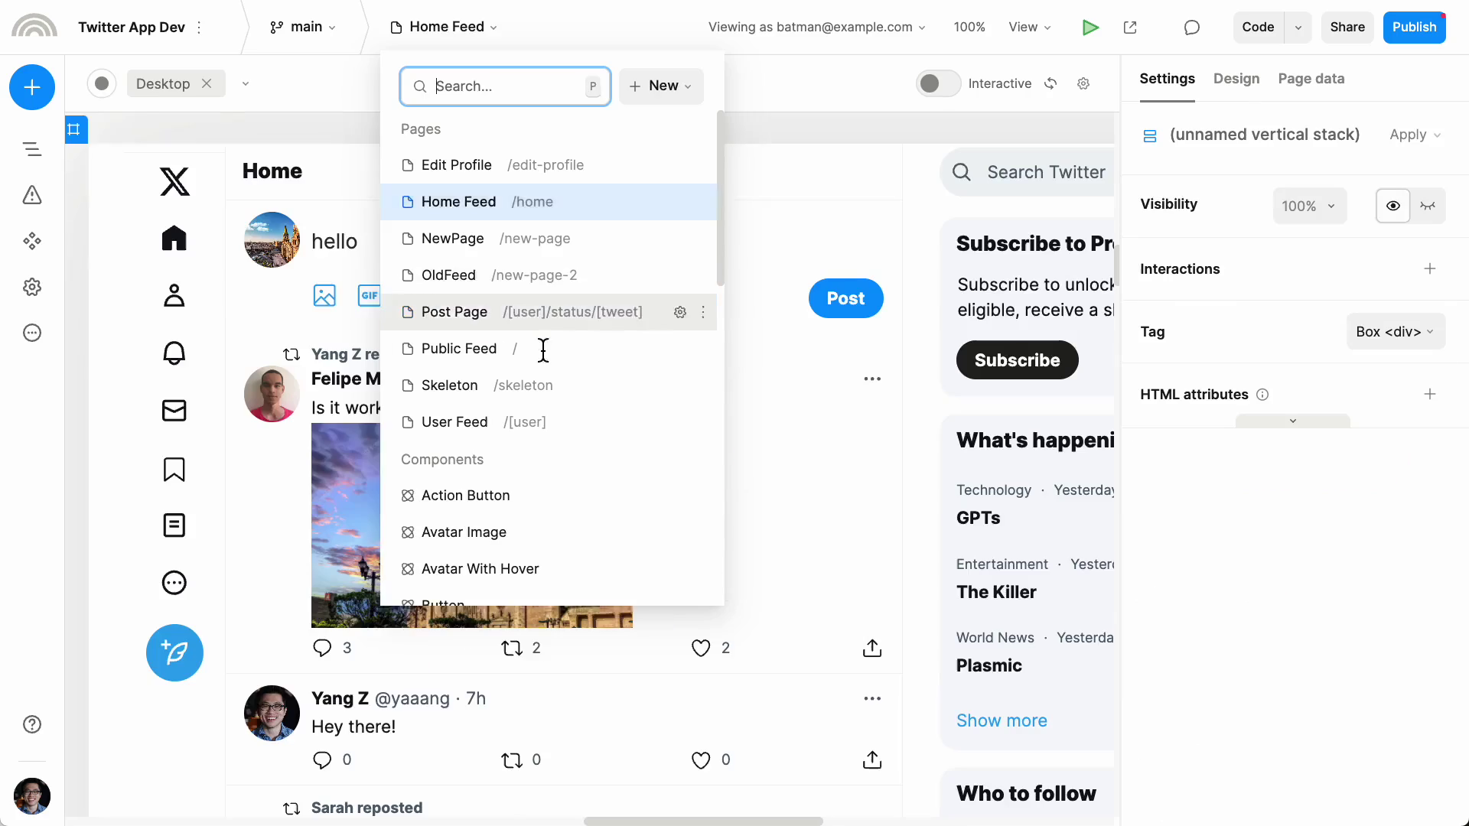
click(498, 282)
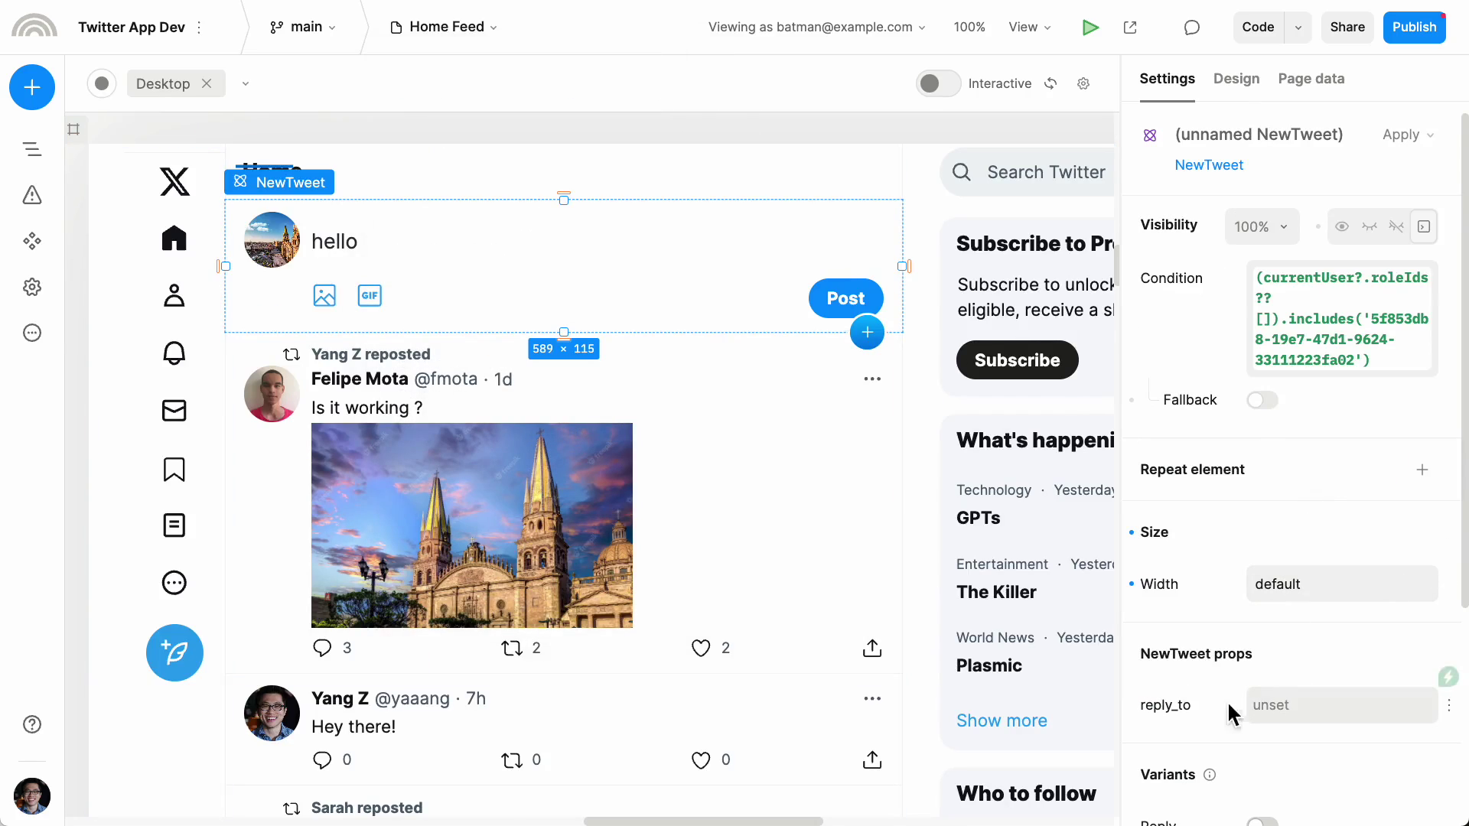
- On User Feed, edit UserDescription and give the name/handle stack a 5px bottom margin
click(498, 27)
click(460, 252)
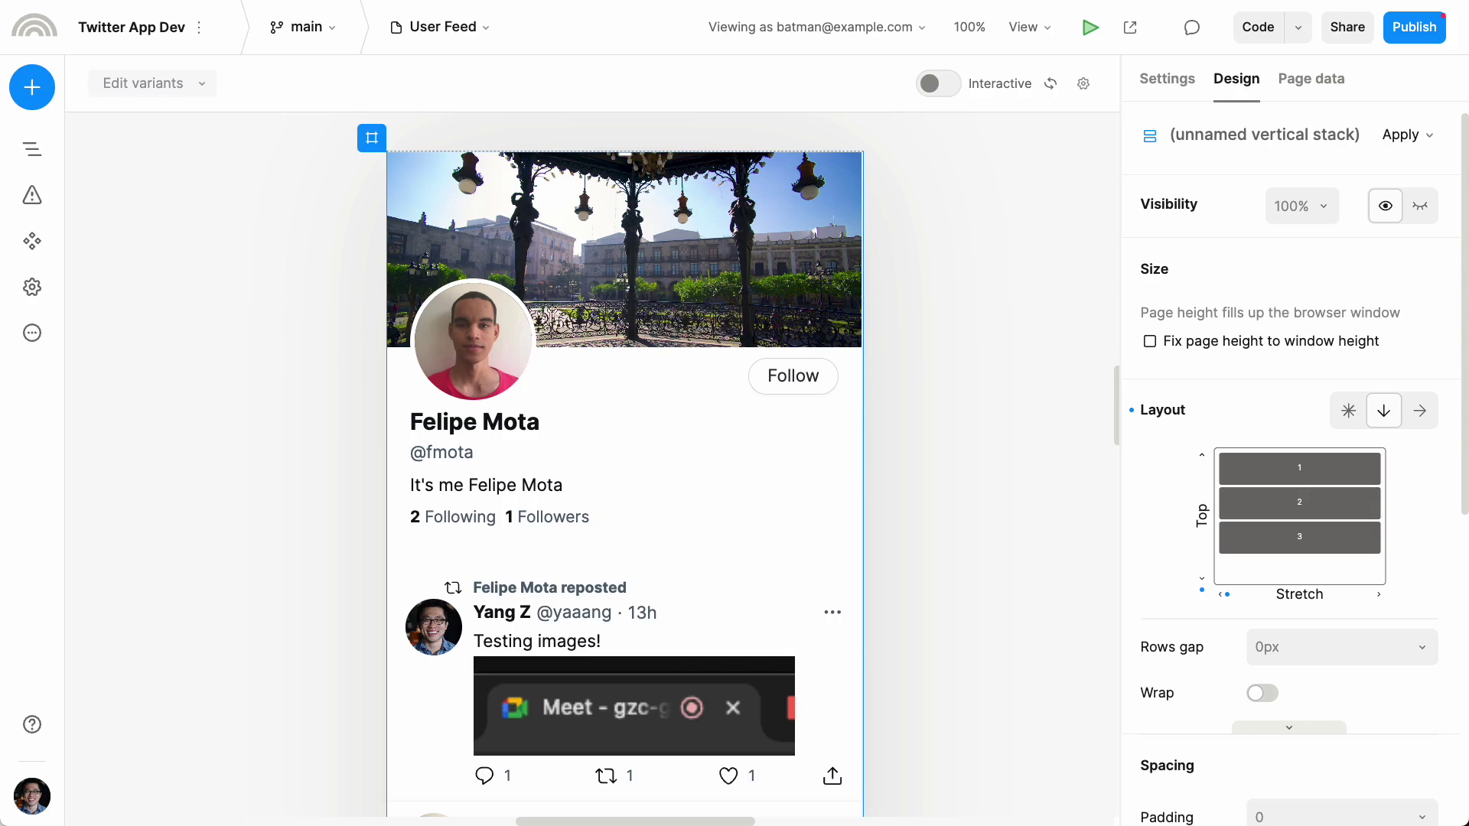
click(666, 485)
double_click(547, 438)
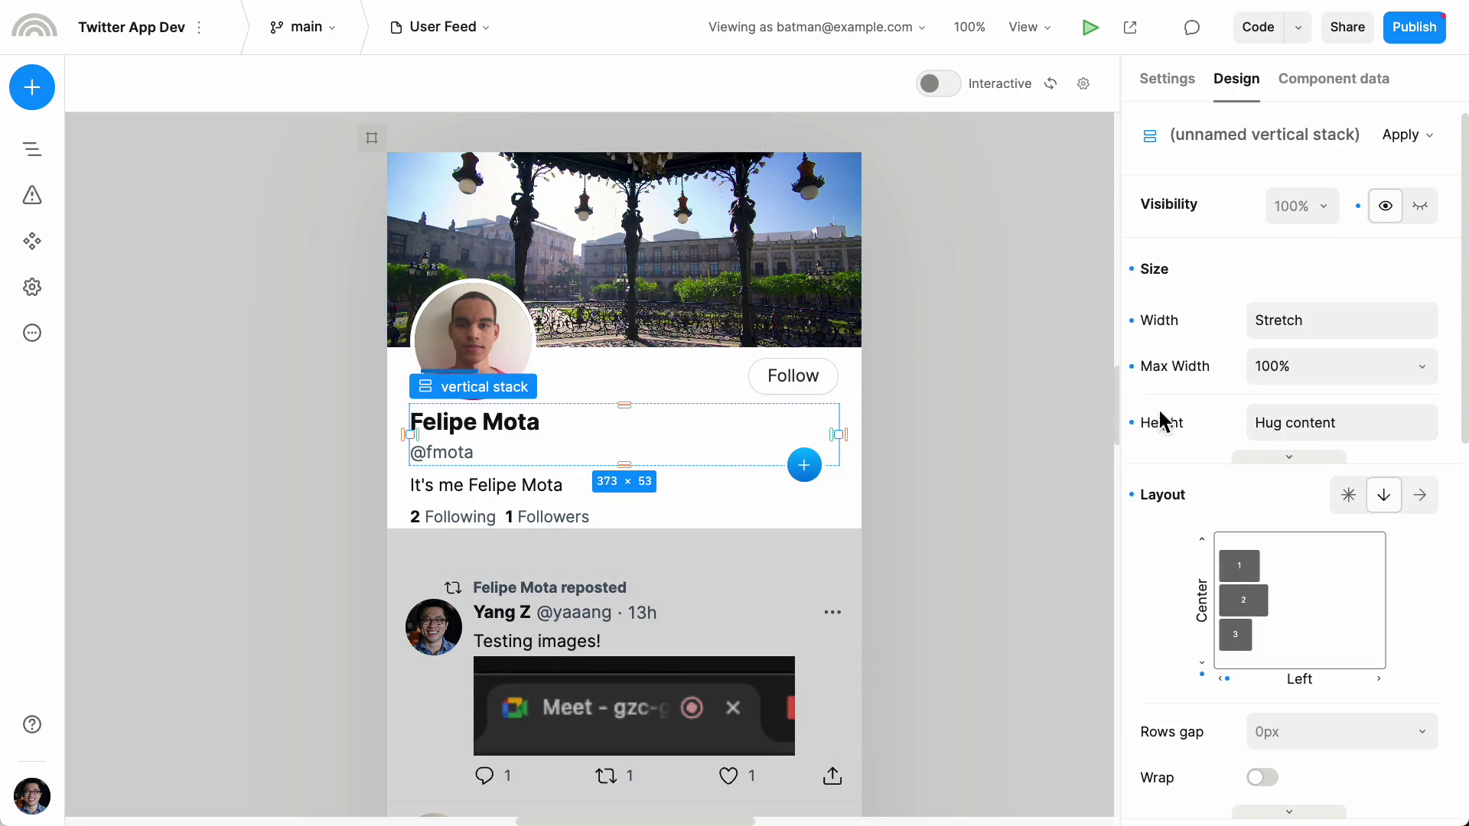
scroll(1293, 597, down, 4)
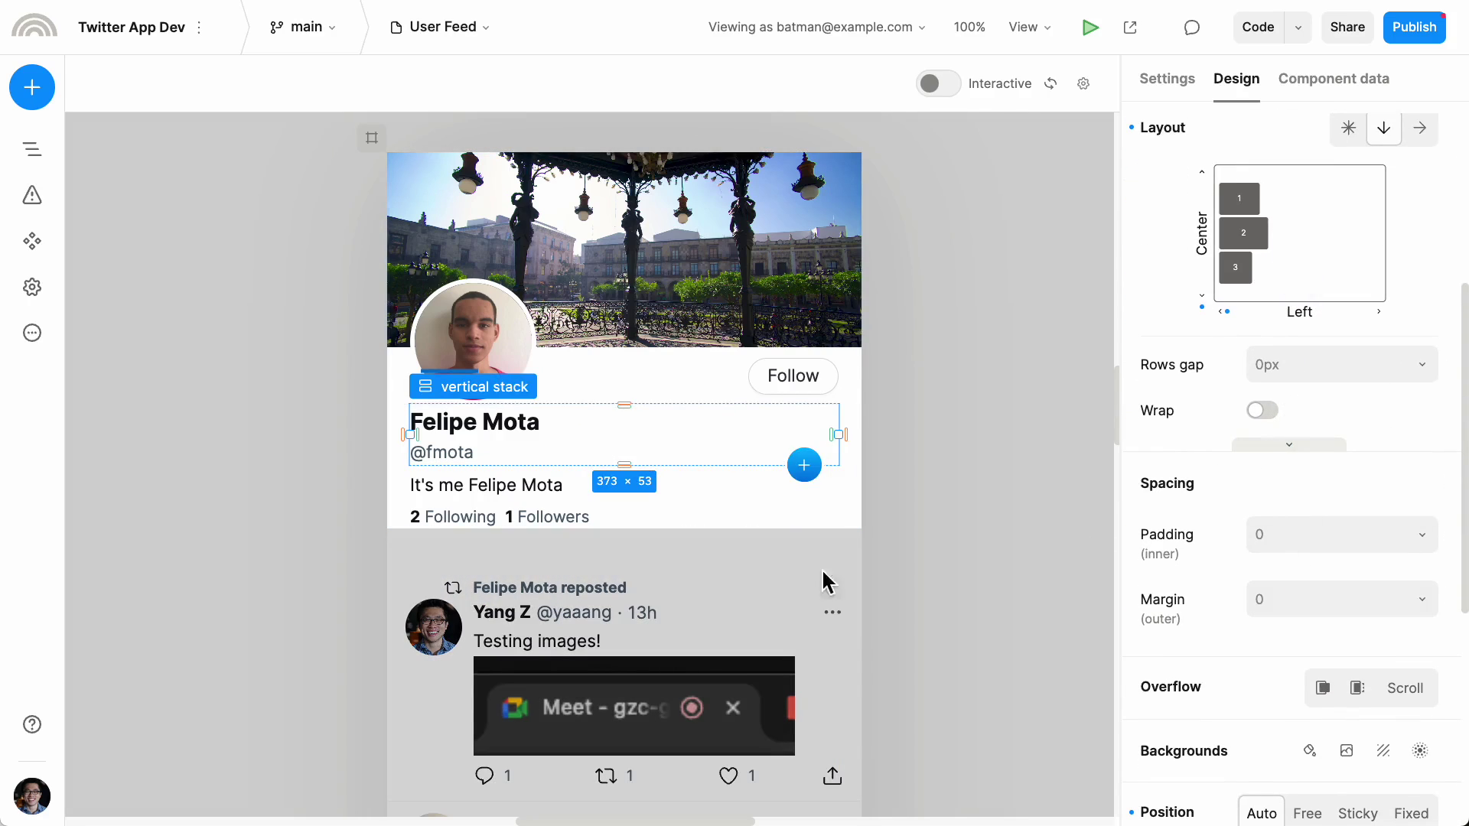
click(553, 484)
scroll(1301, 374, up, 3)
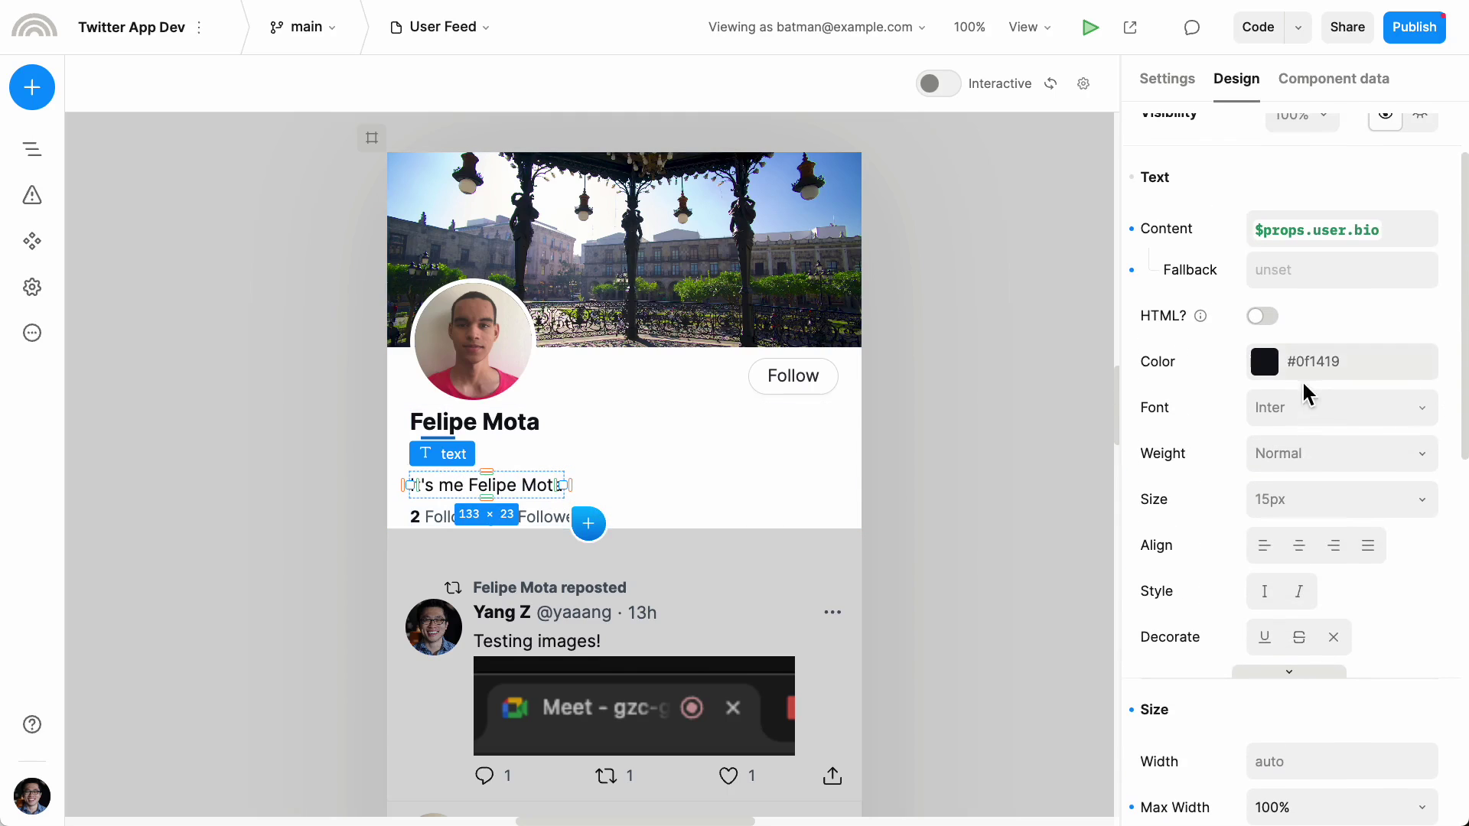
mouse_move(681, 469)
mouse_down()
mouse_move(686, 499)
mouse_move(678, 471)
mouse_up()
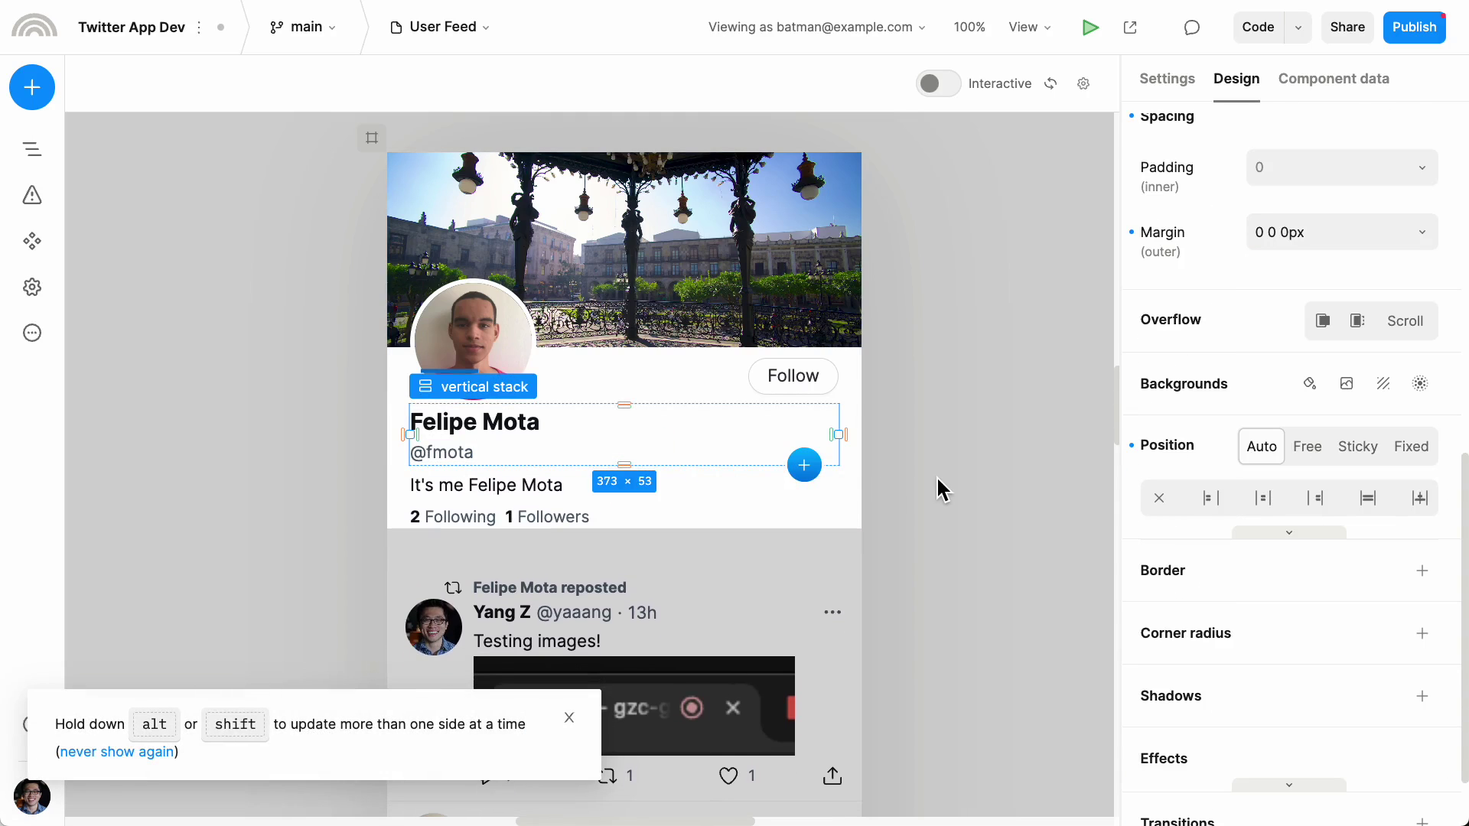
- Preview the User Feed page with the P shortcut and scroll through it
key(p)
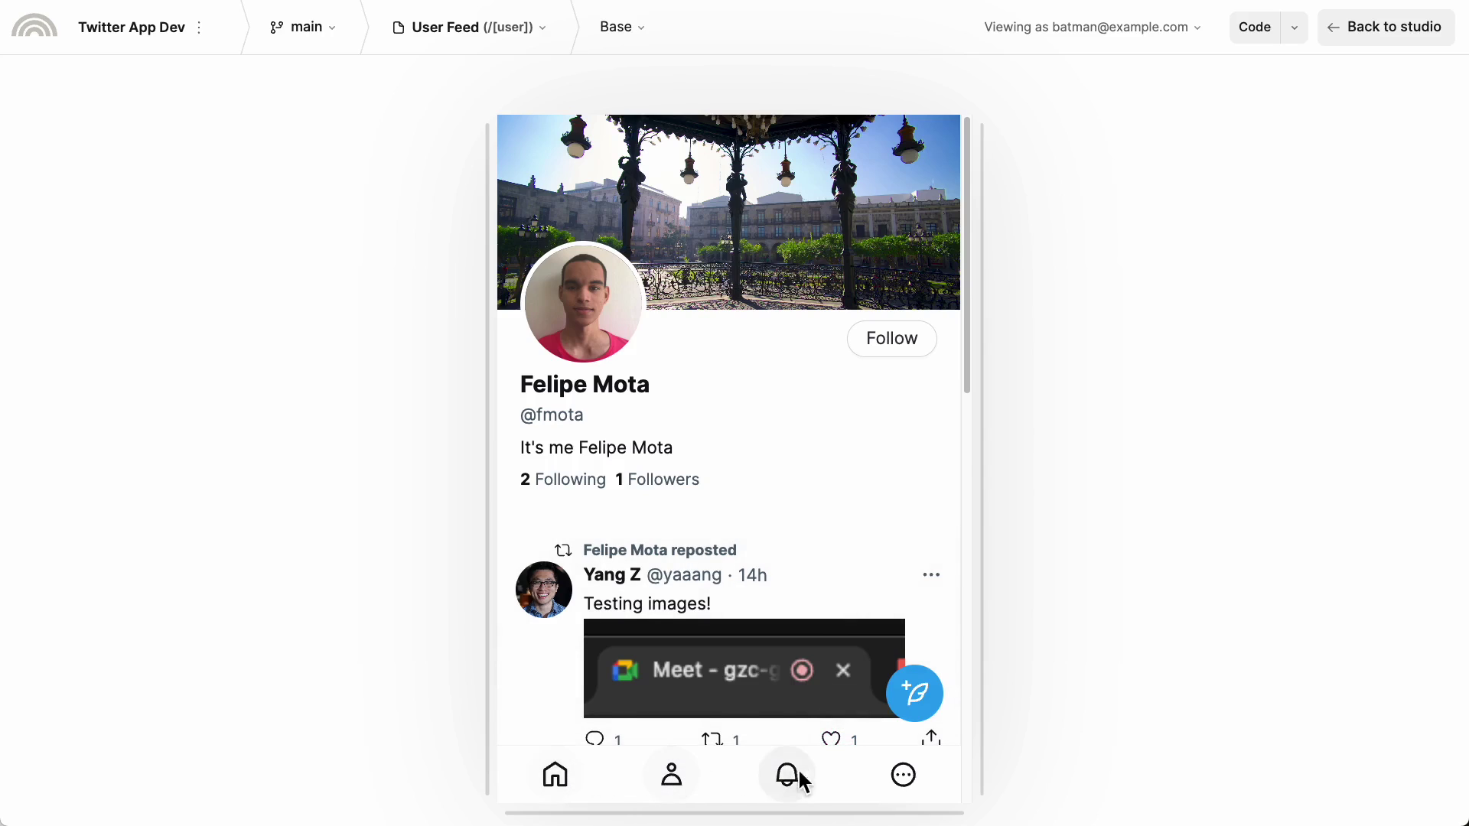
scroll(590, 630, down, 3)
mouse_move(548, 626)
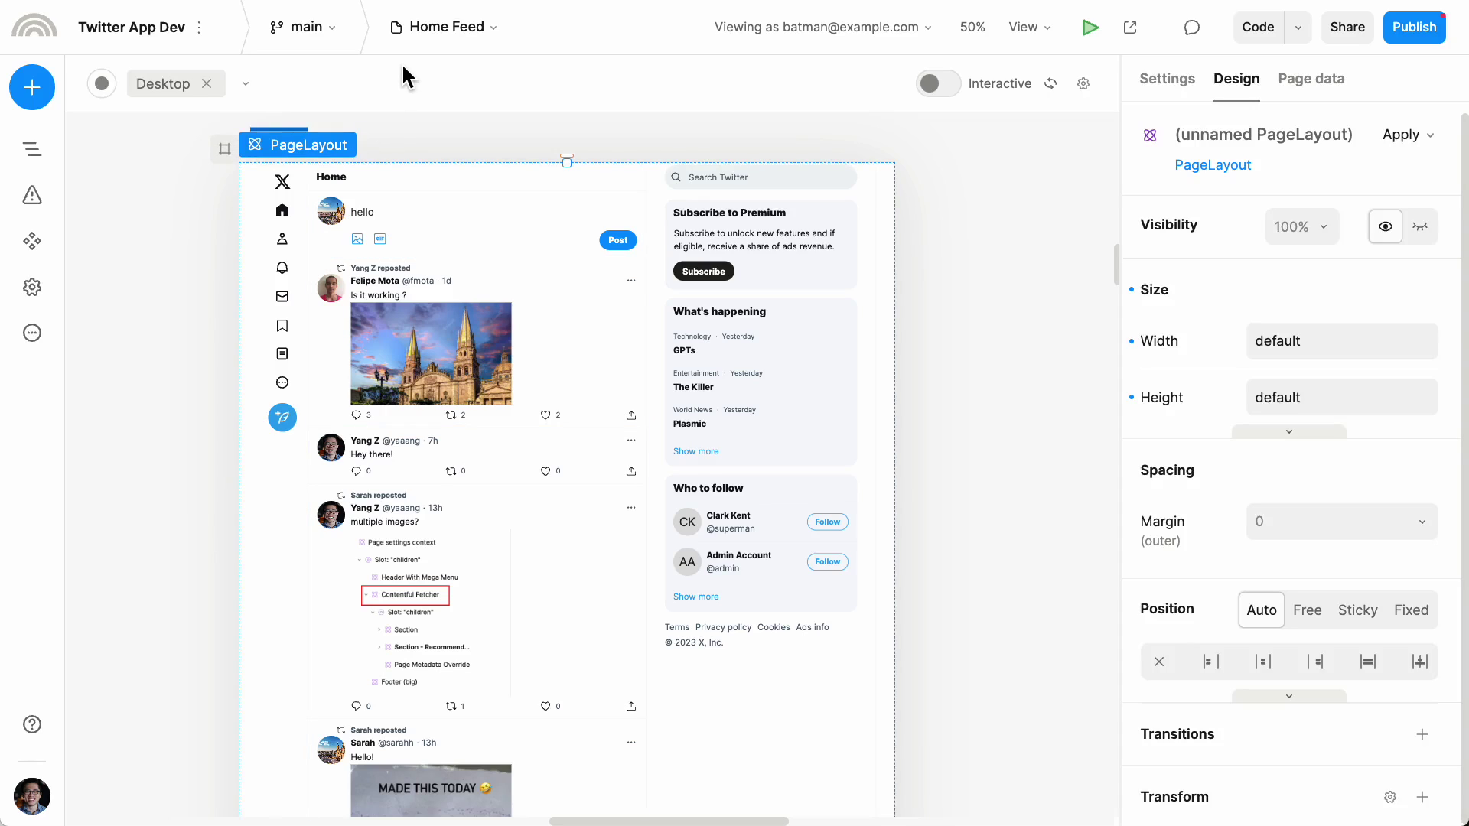
- Inspect LeftTabStrip, the right column, and the Home heading Spacer and PageLayout in the Outline
double_click(270, 218)
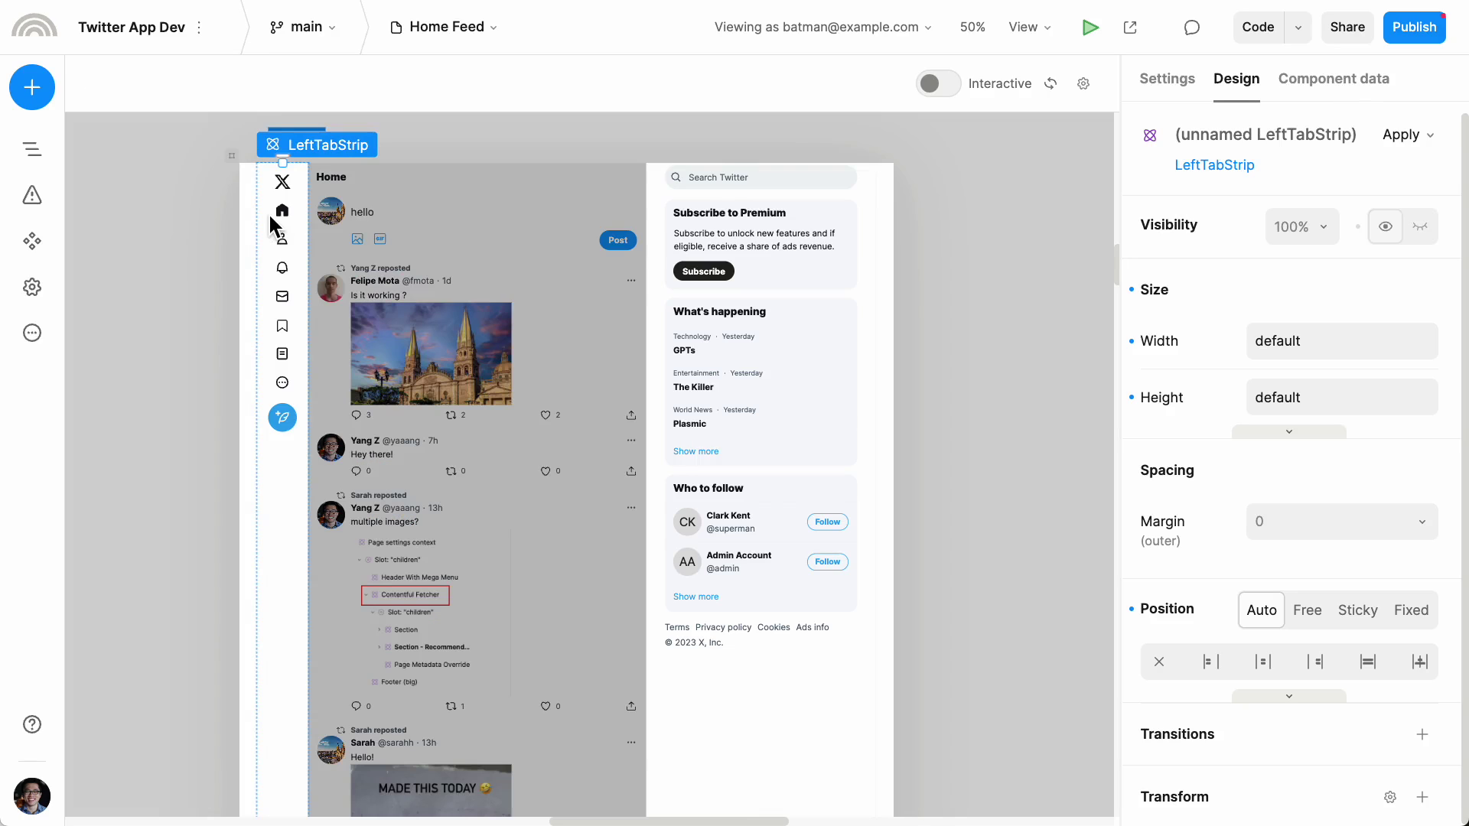
click(752, 692)
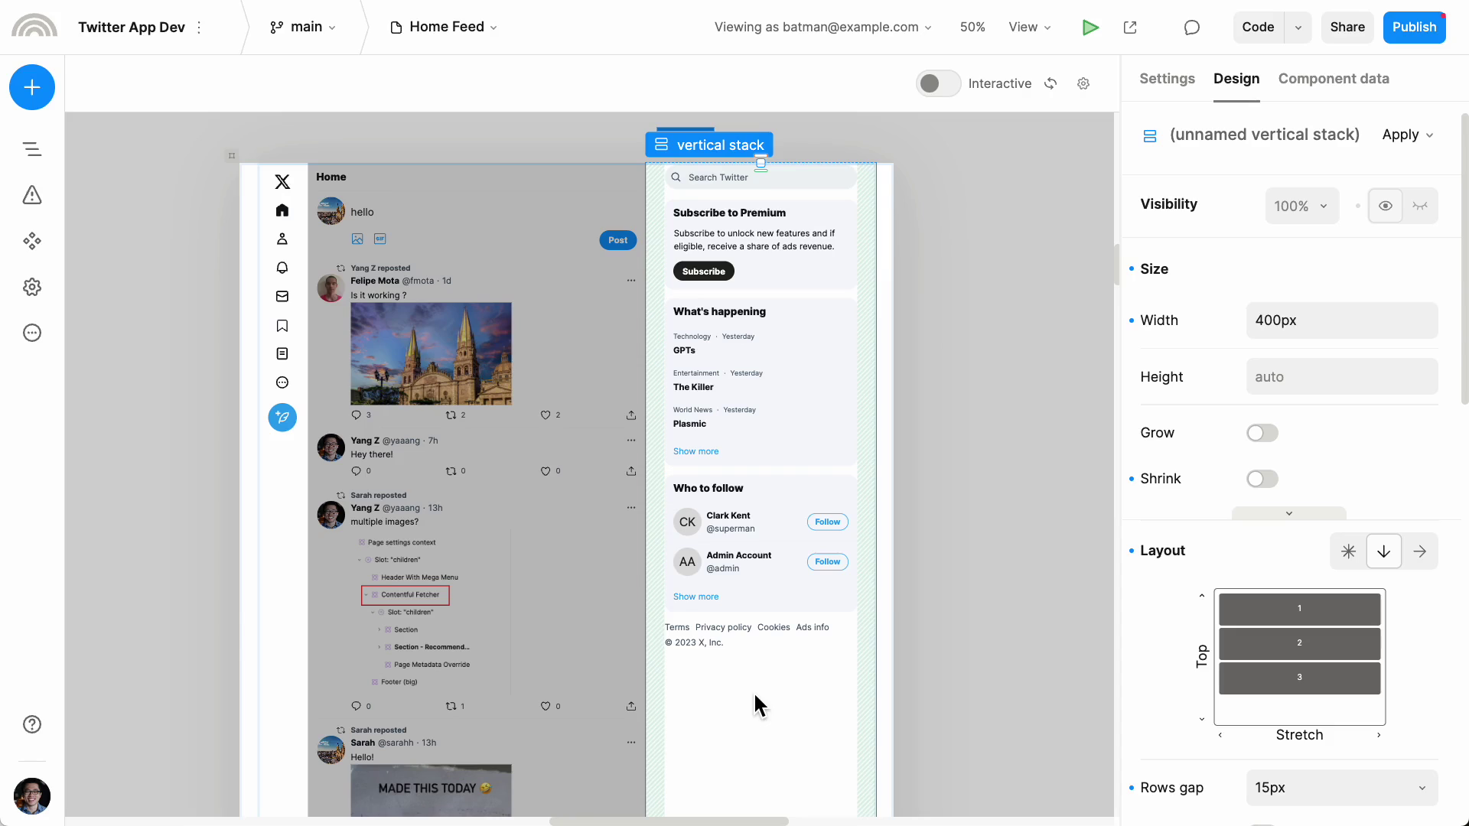
click(941, 640)
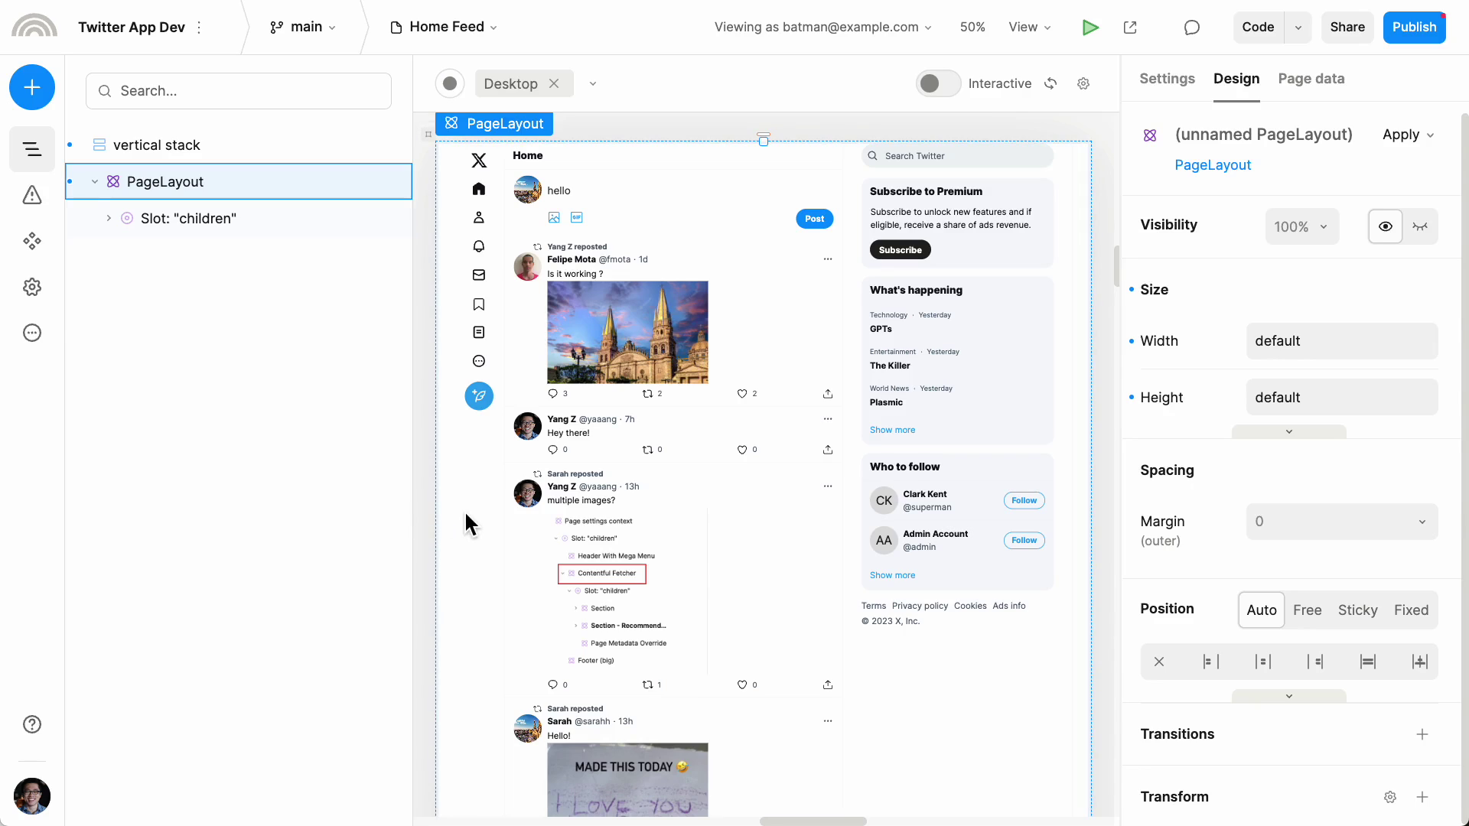
click(626, 157)
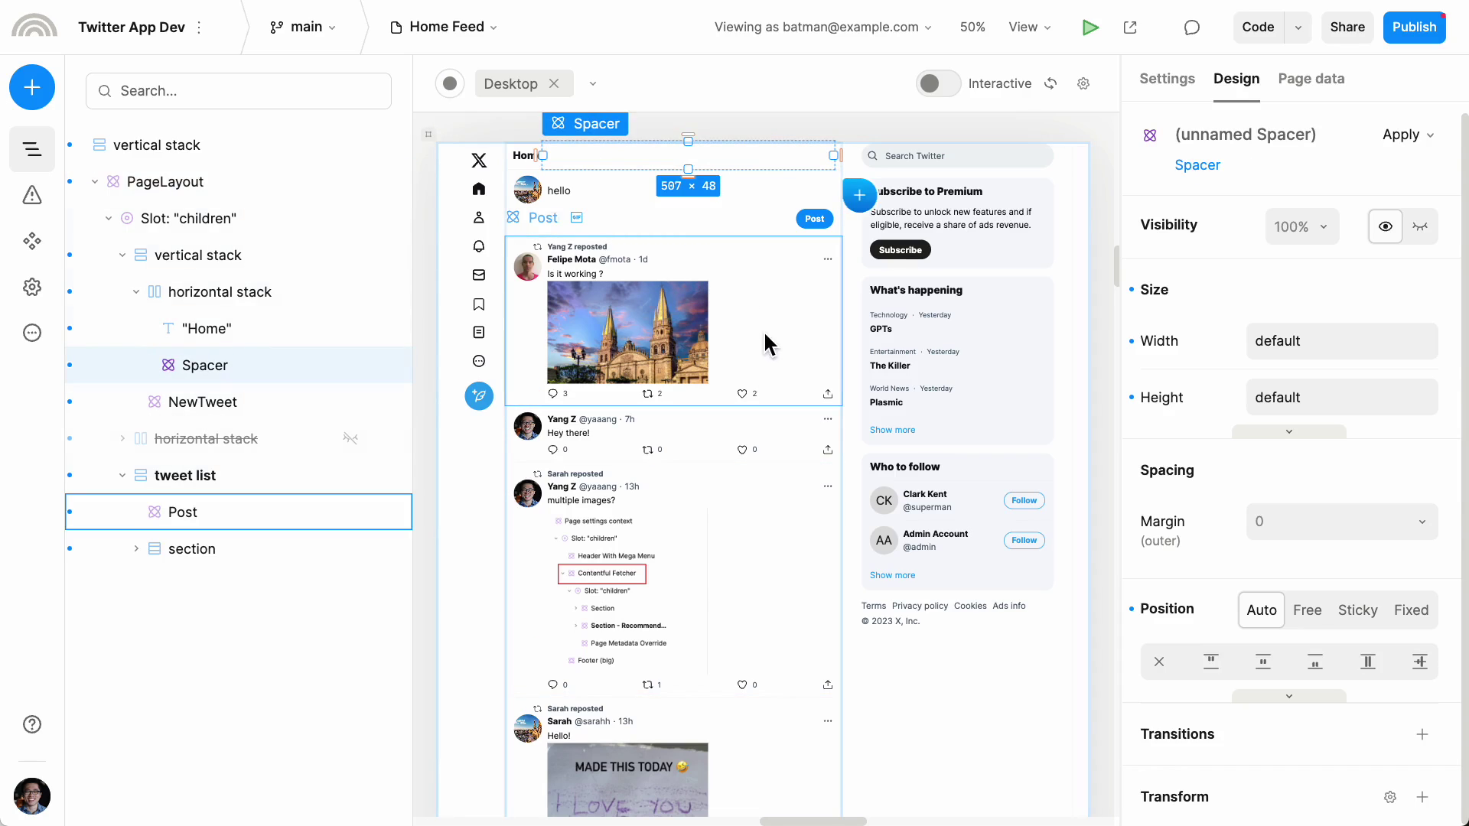
click(873, 375)
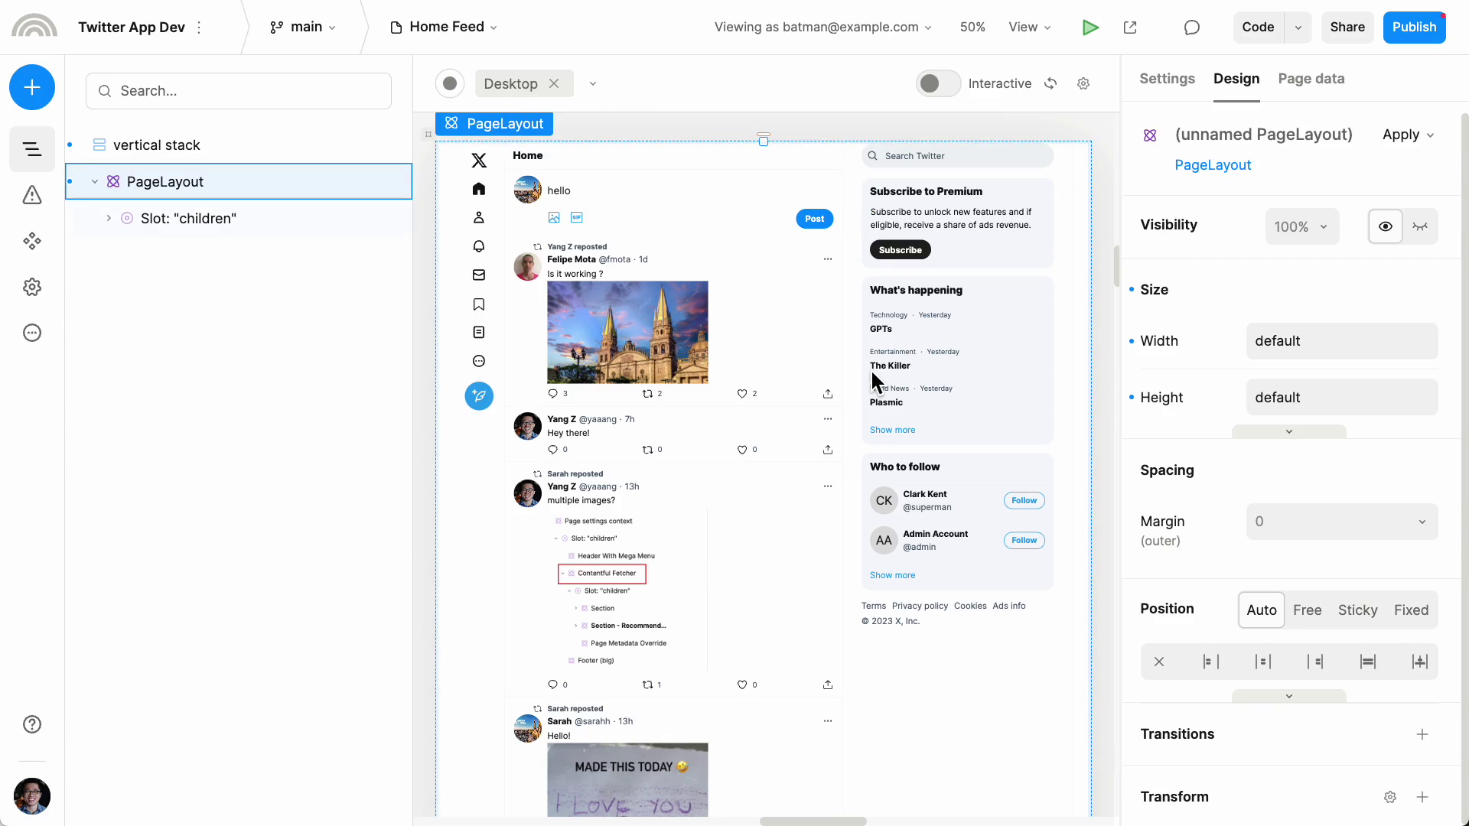
- Turn on Force Loading for the feed's Loading Boundary in Settings
click(302, 435)
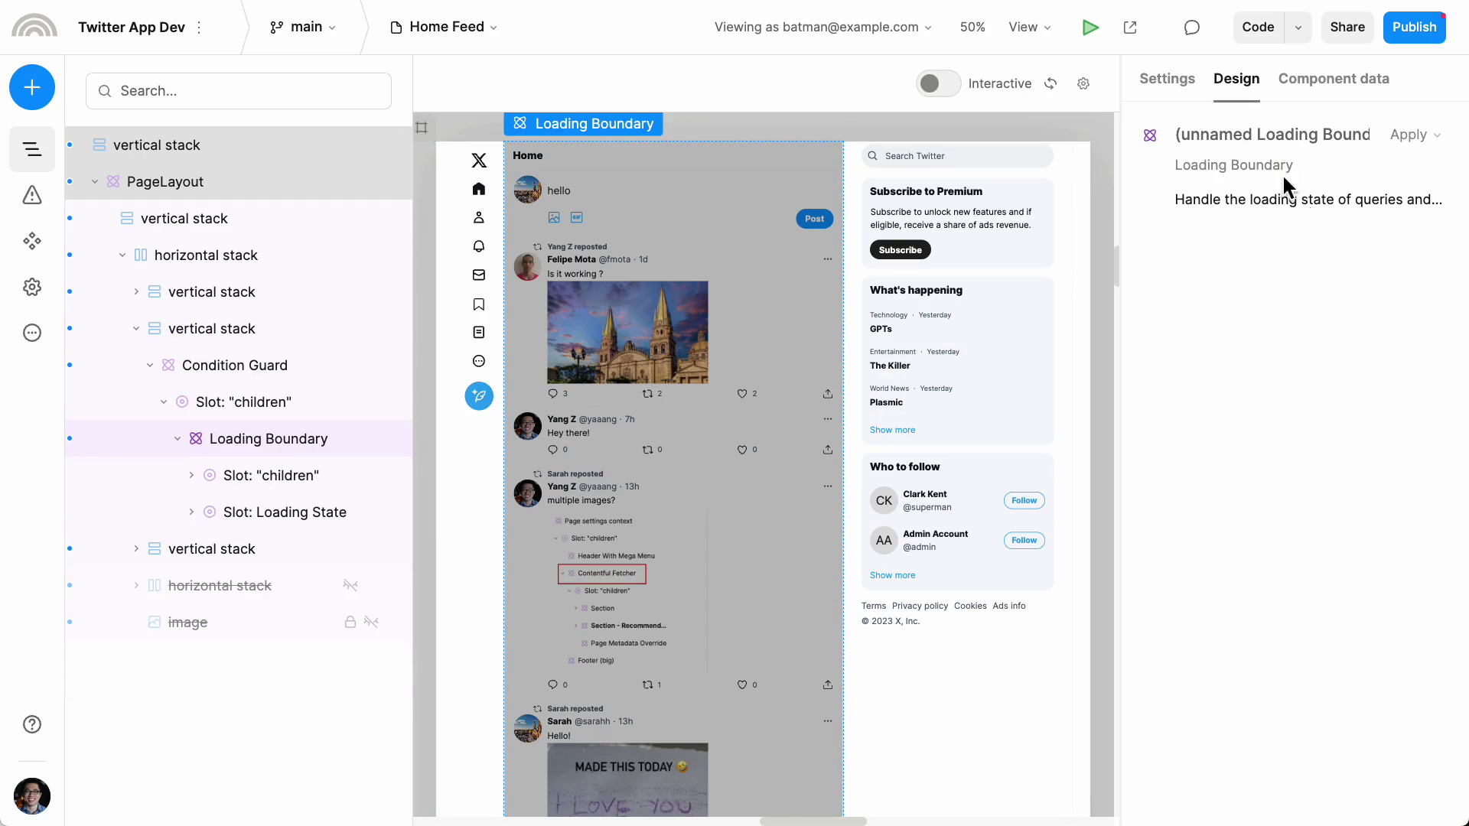
click(1178, 85)
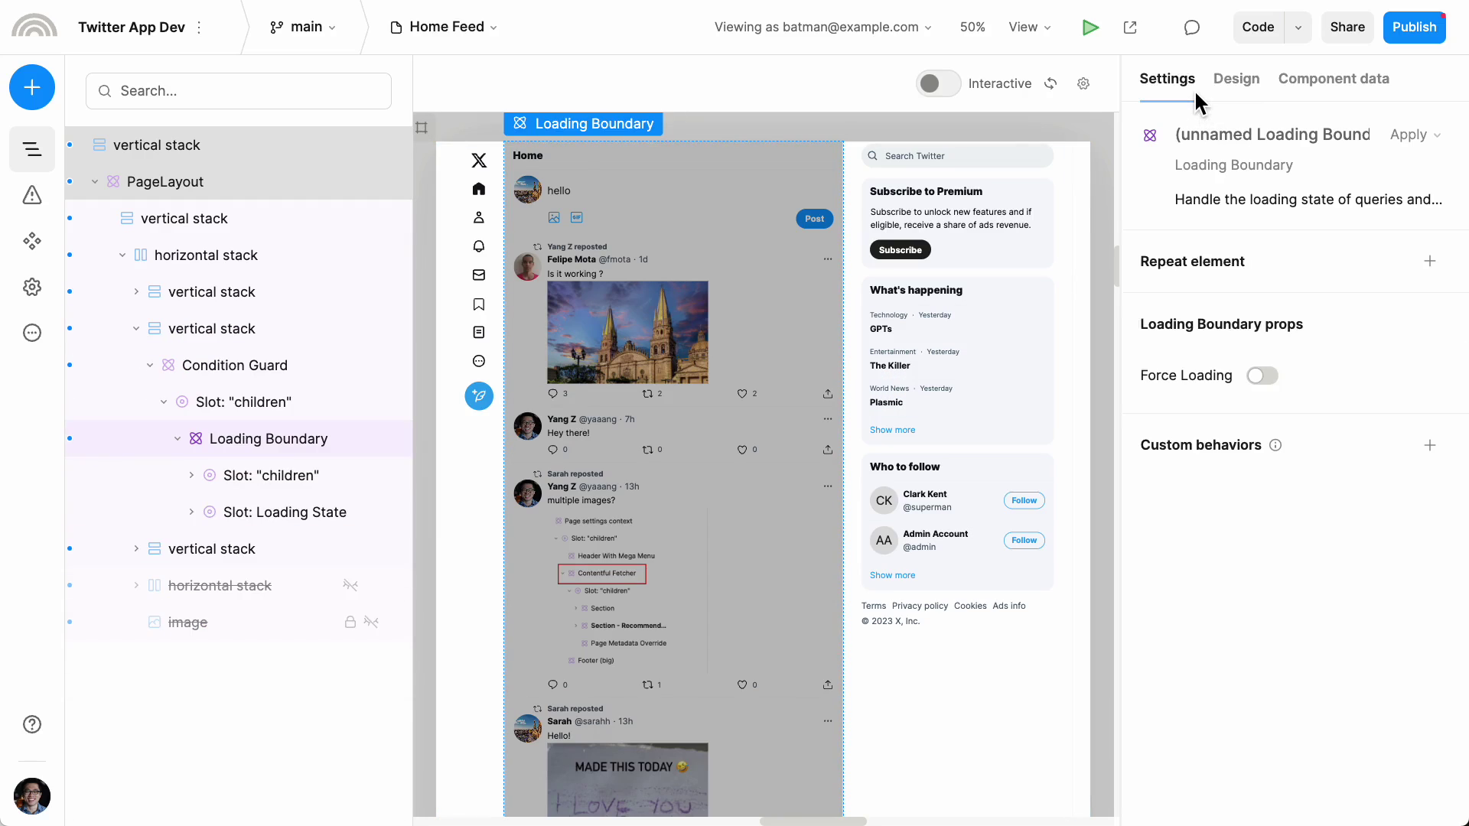
click(1265, 371)
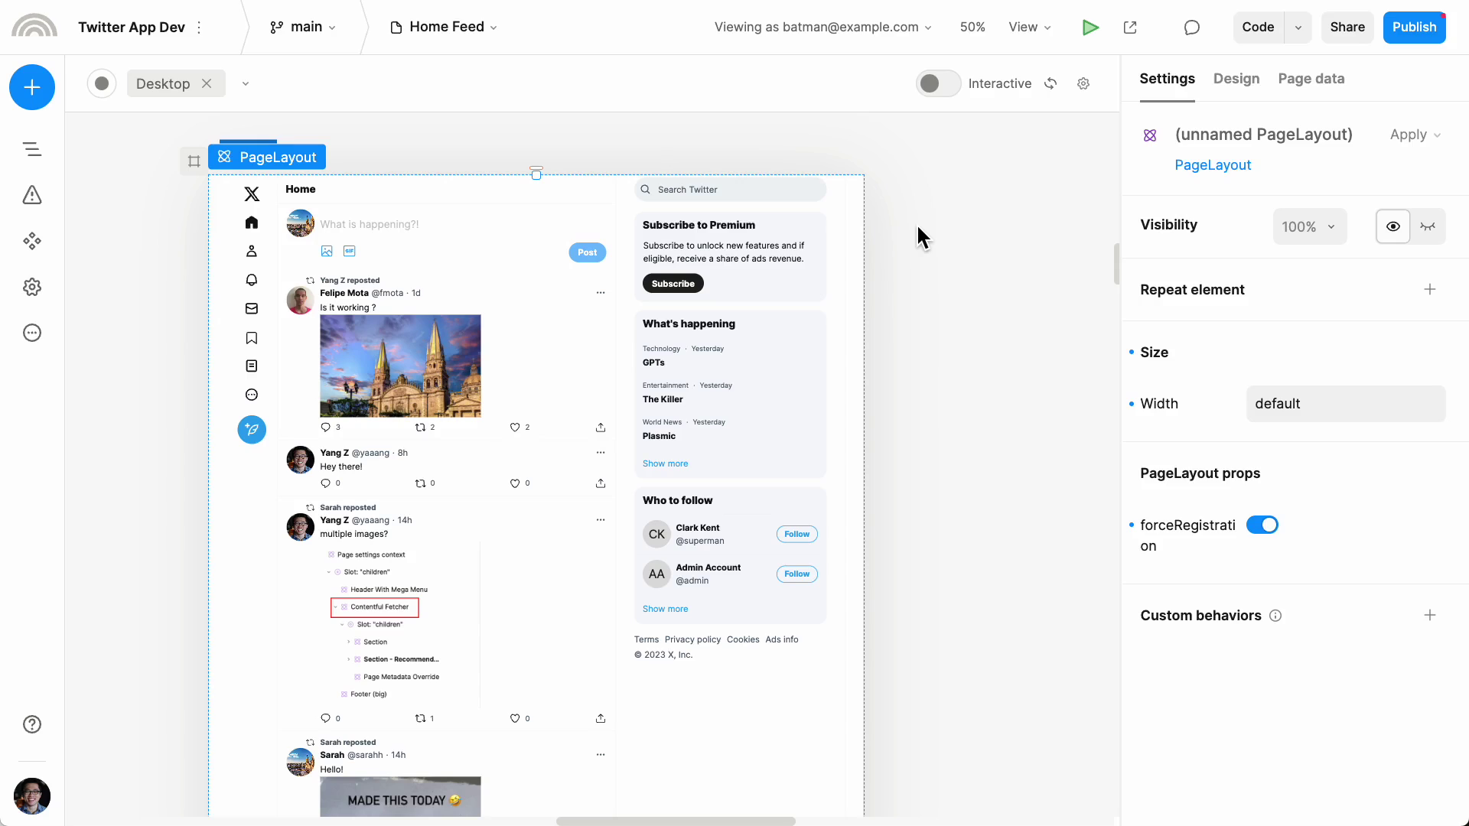
click(591, 259)
double_click(590, 259)
scroll(591, 256, up, 5)
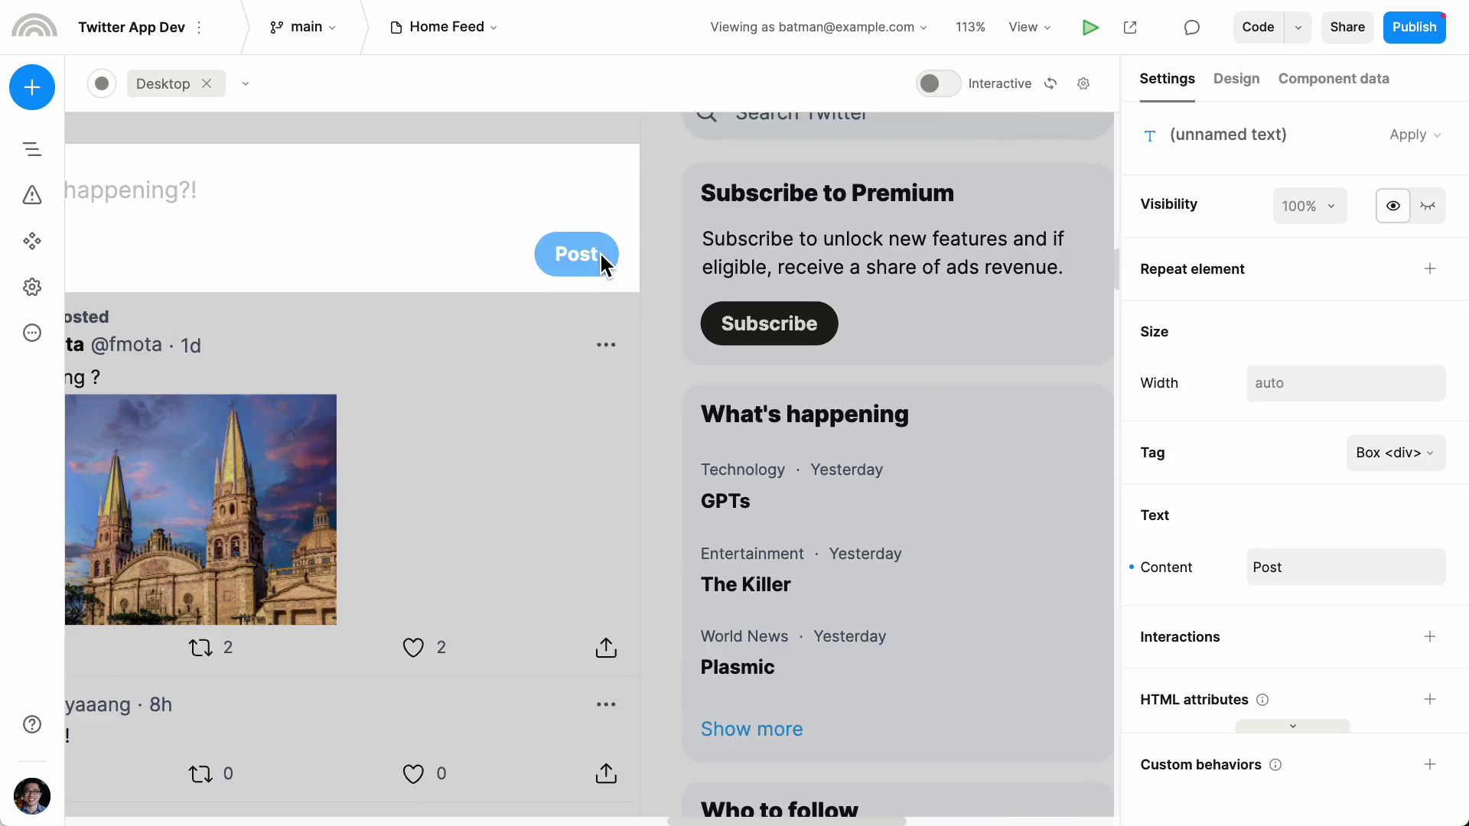
click(612, 249)
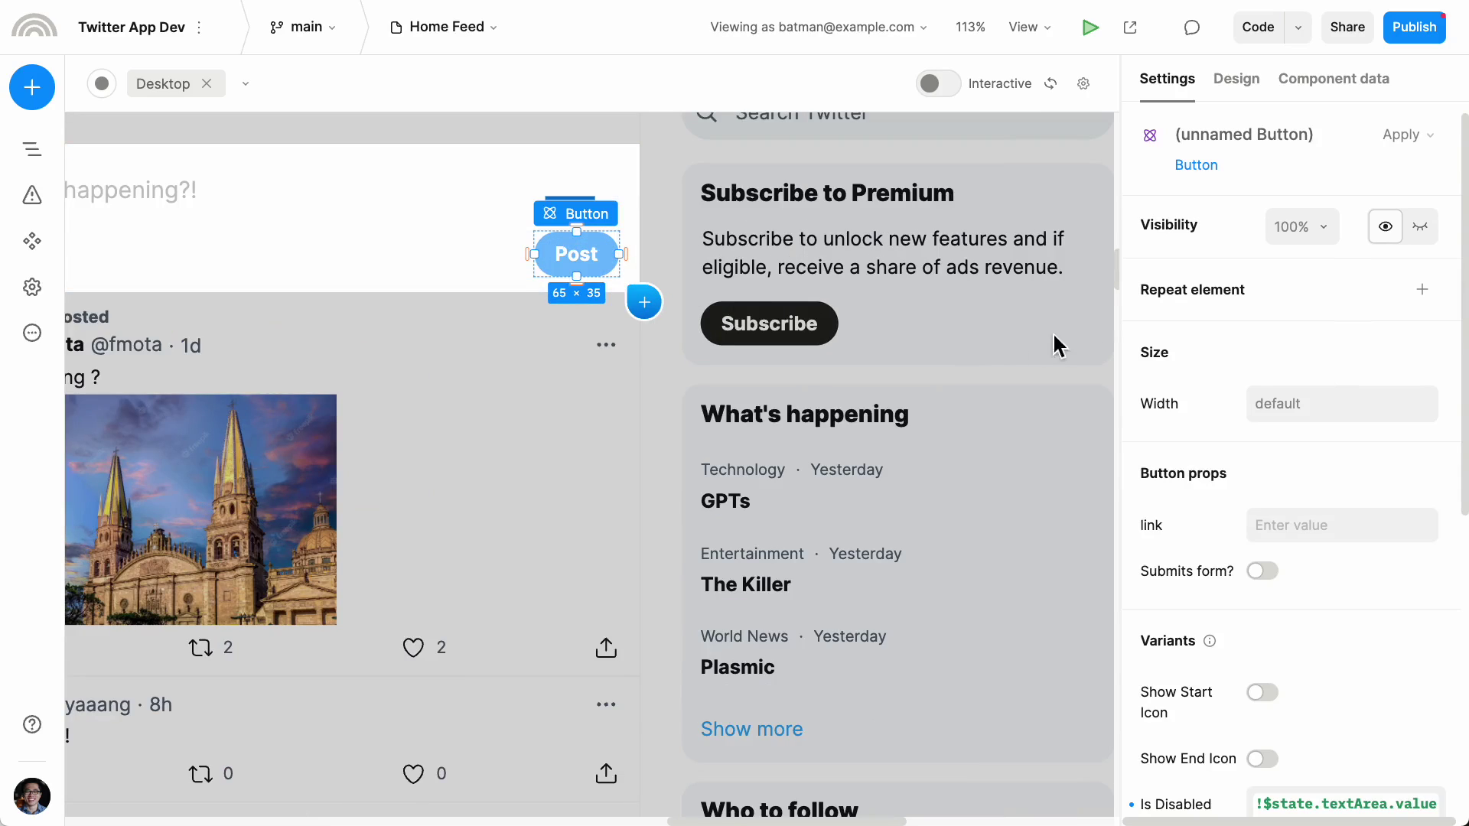
click(713, 320)
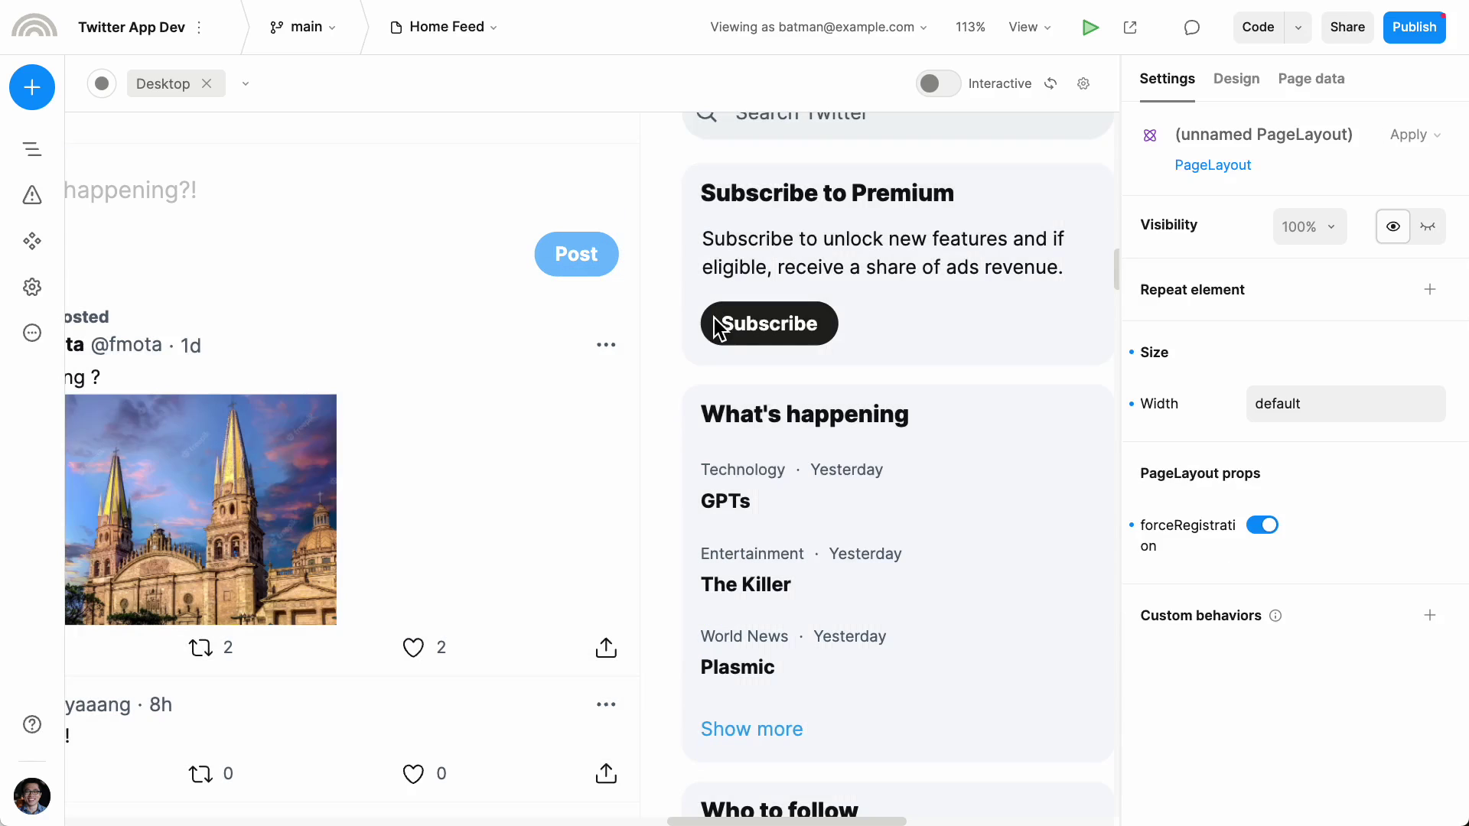
click(715, 321)
scroll(1330, 511, down, 5)
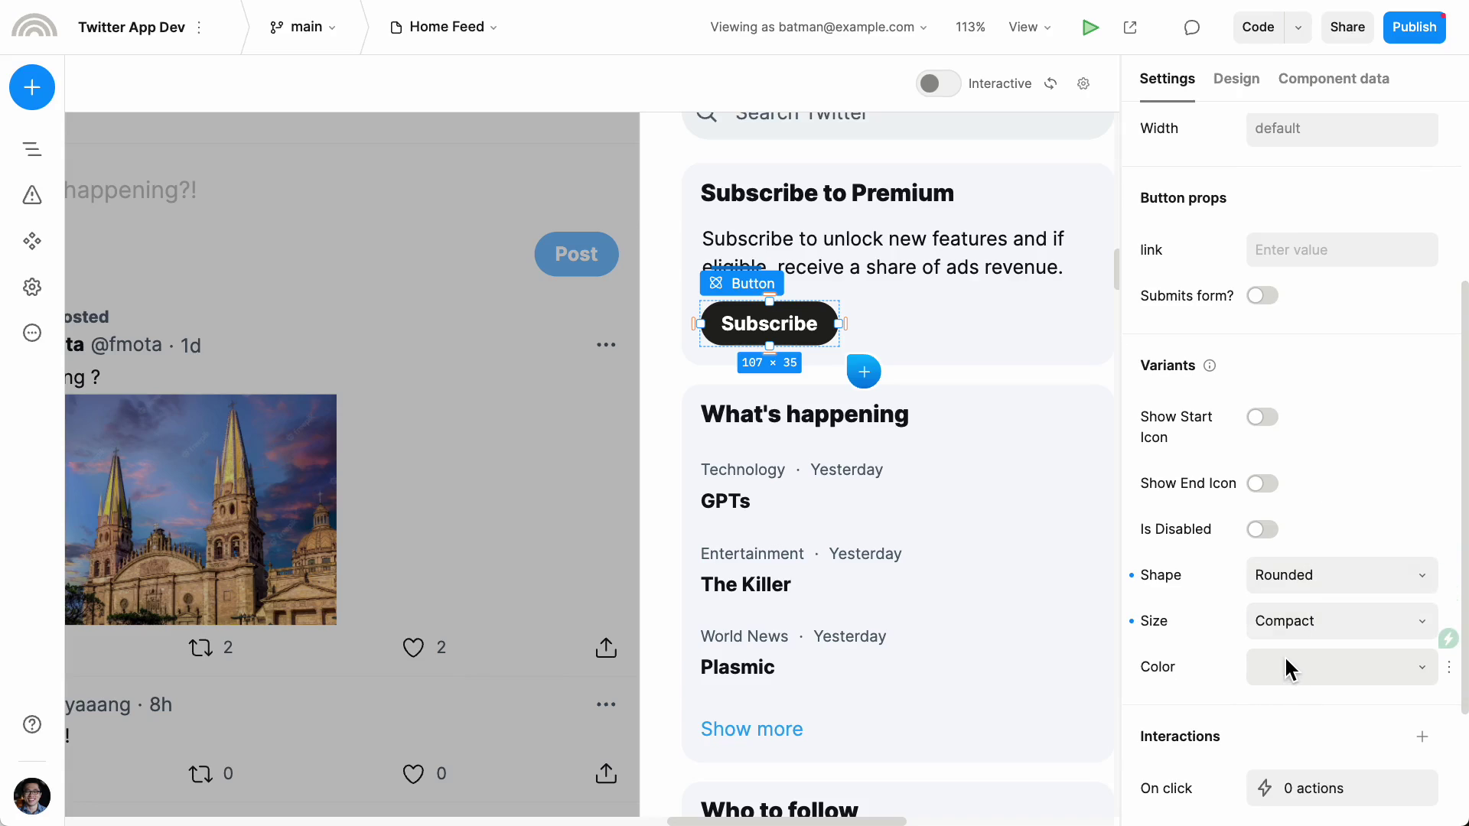
click(600, 262)
scroll(589, 321, up, 3)
click(579, 382)
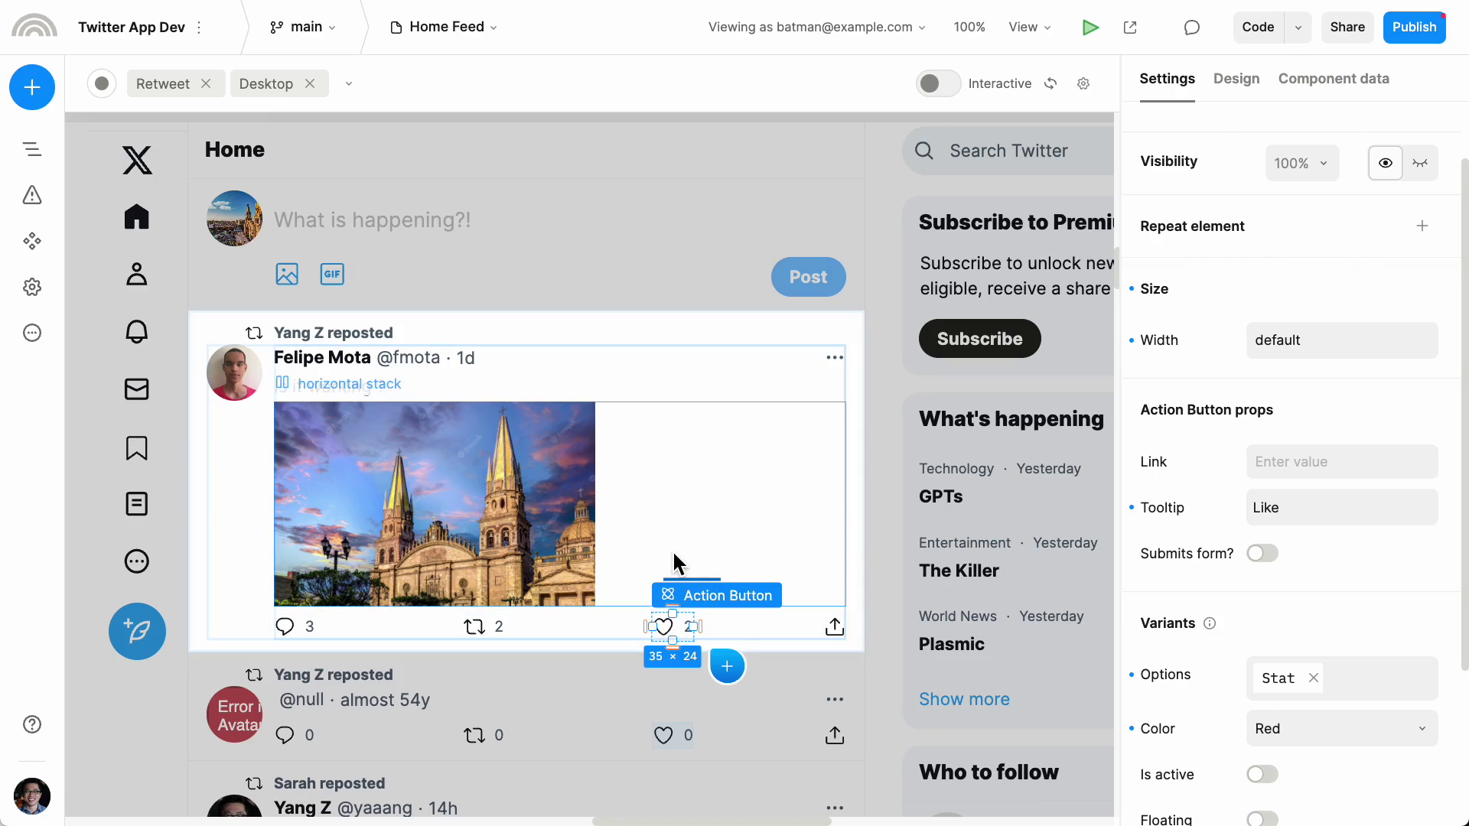
click(673, 559)
click(661, 304)
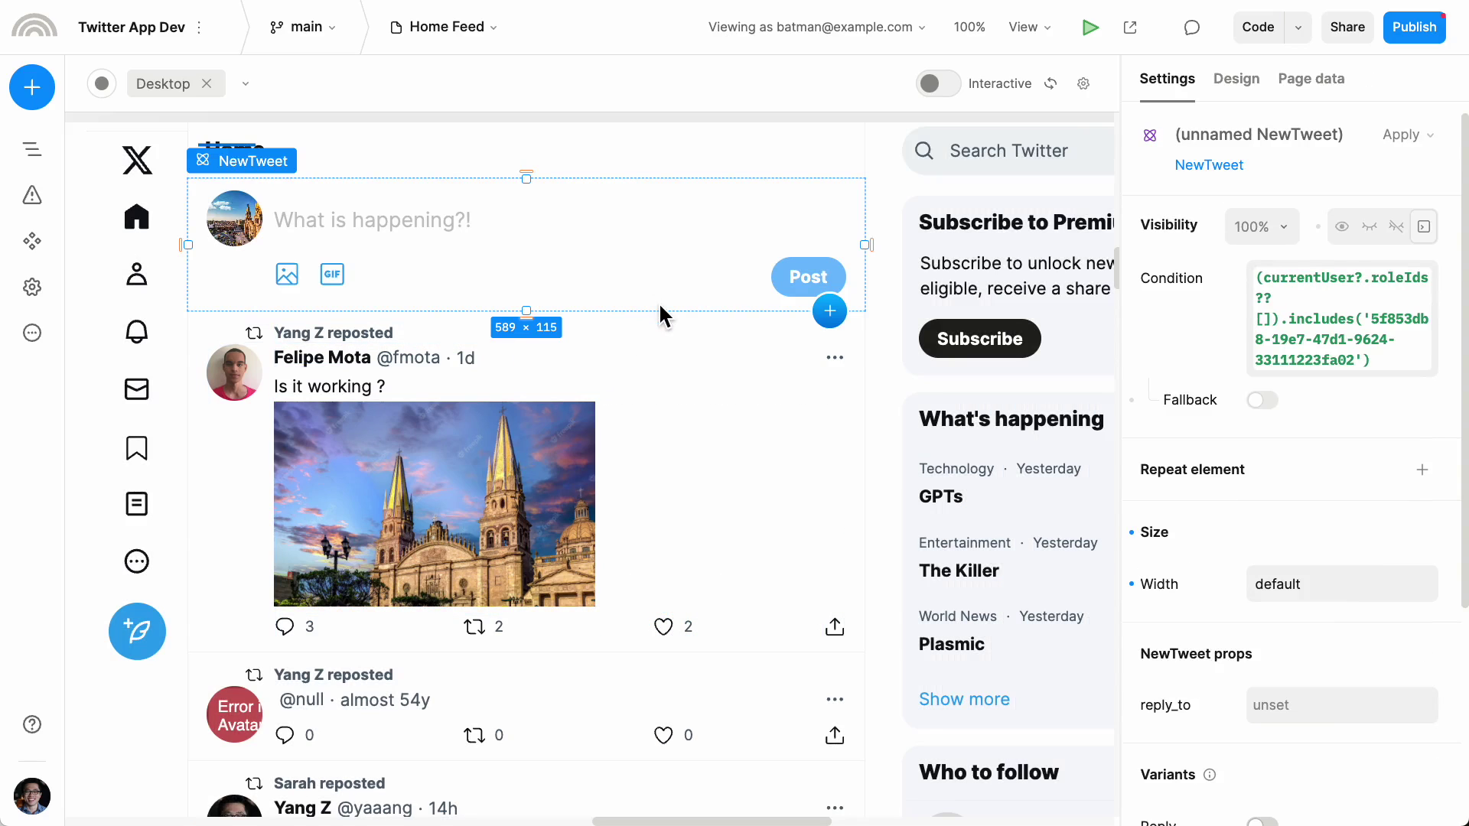
- Open the Action Button component with design mode showing all variants side by side
click(491, 35)
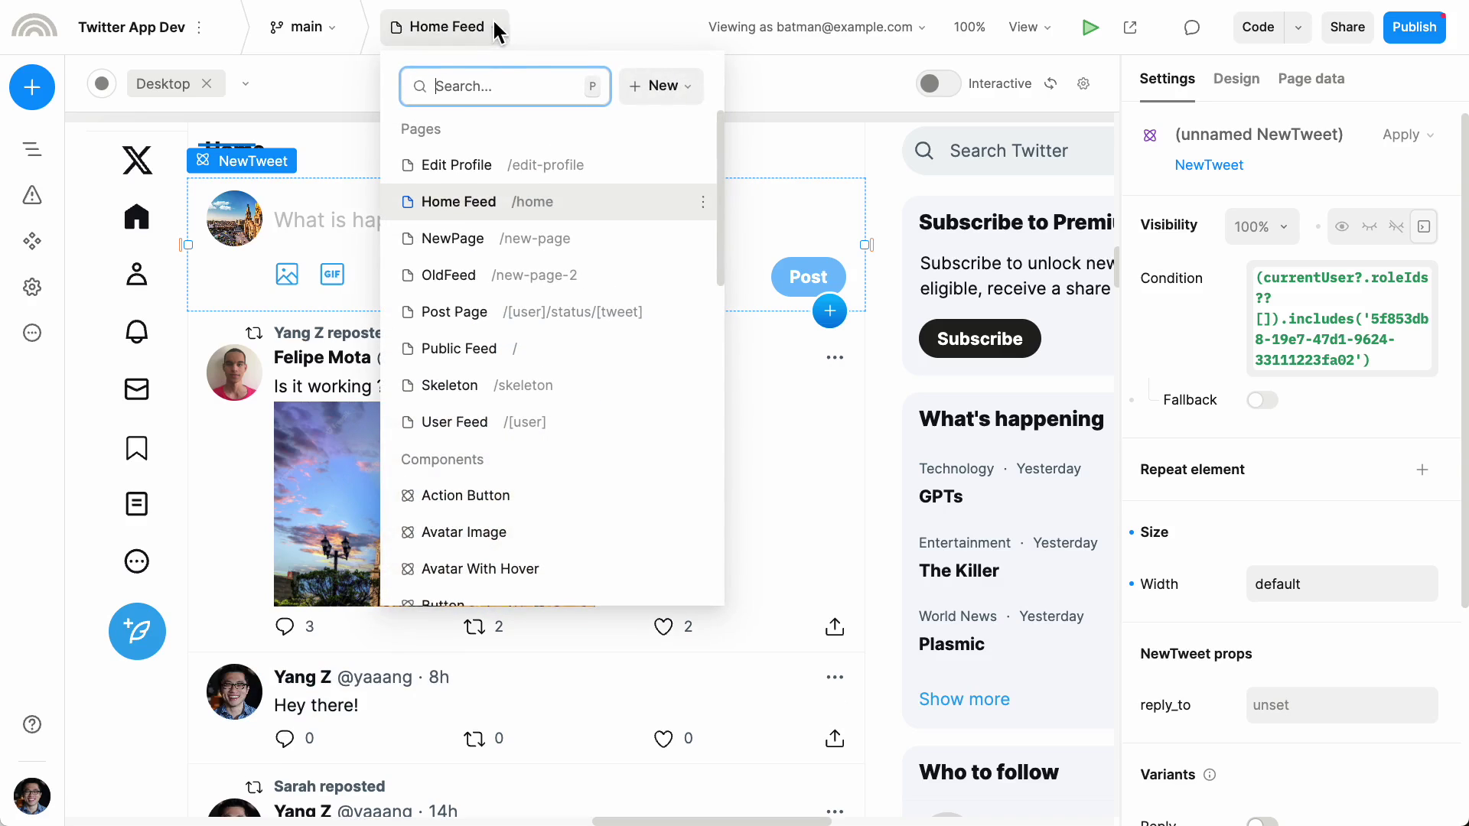
scroll(525, 429, down, 4)
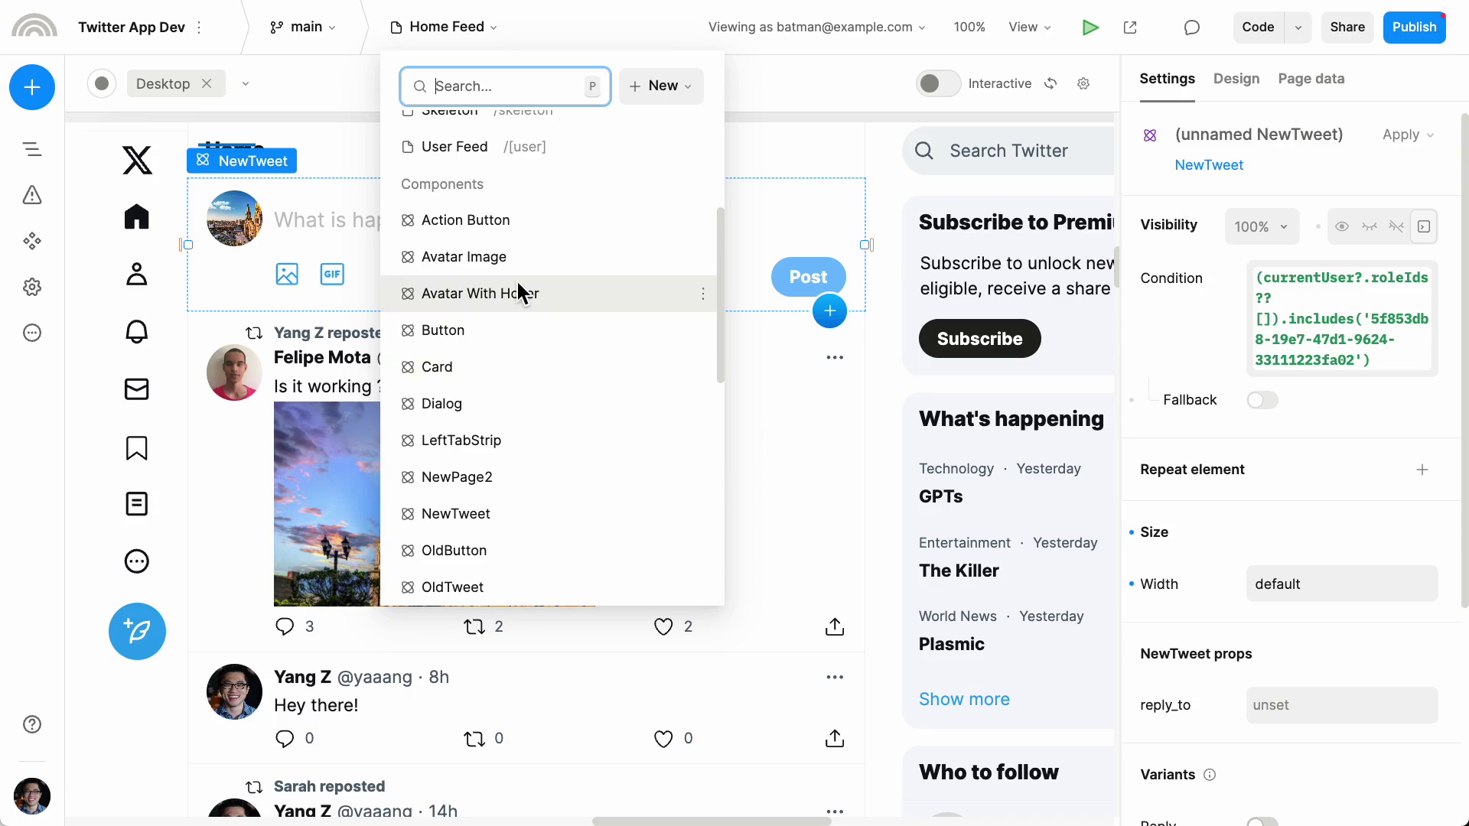
click(509, 222)
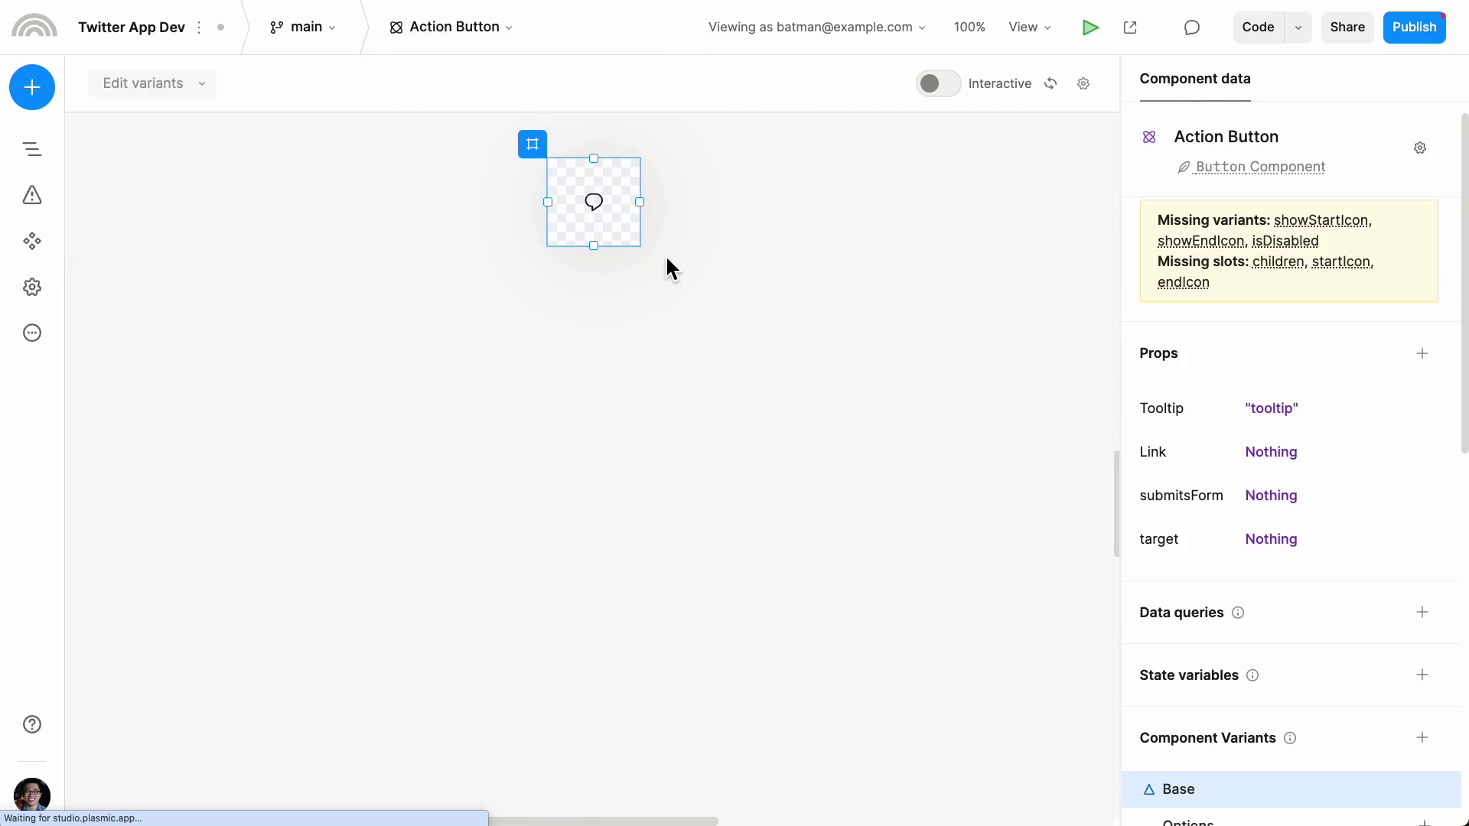
click(1025, 28)
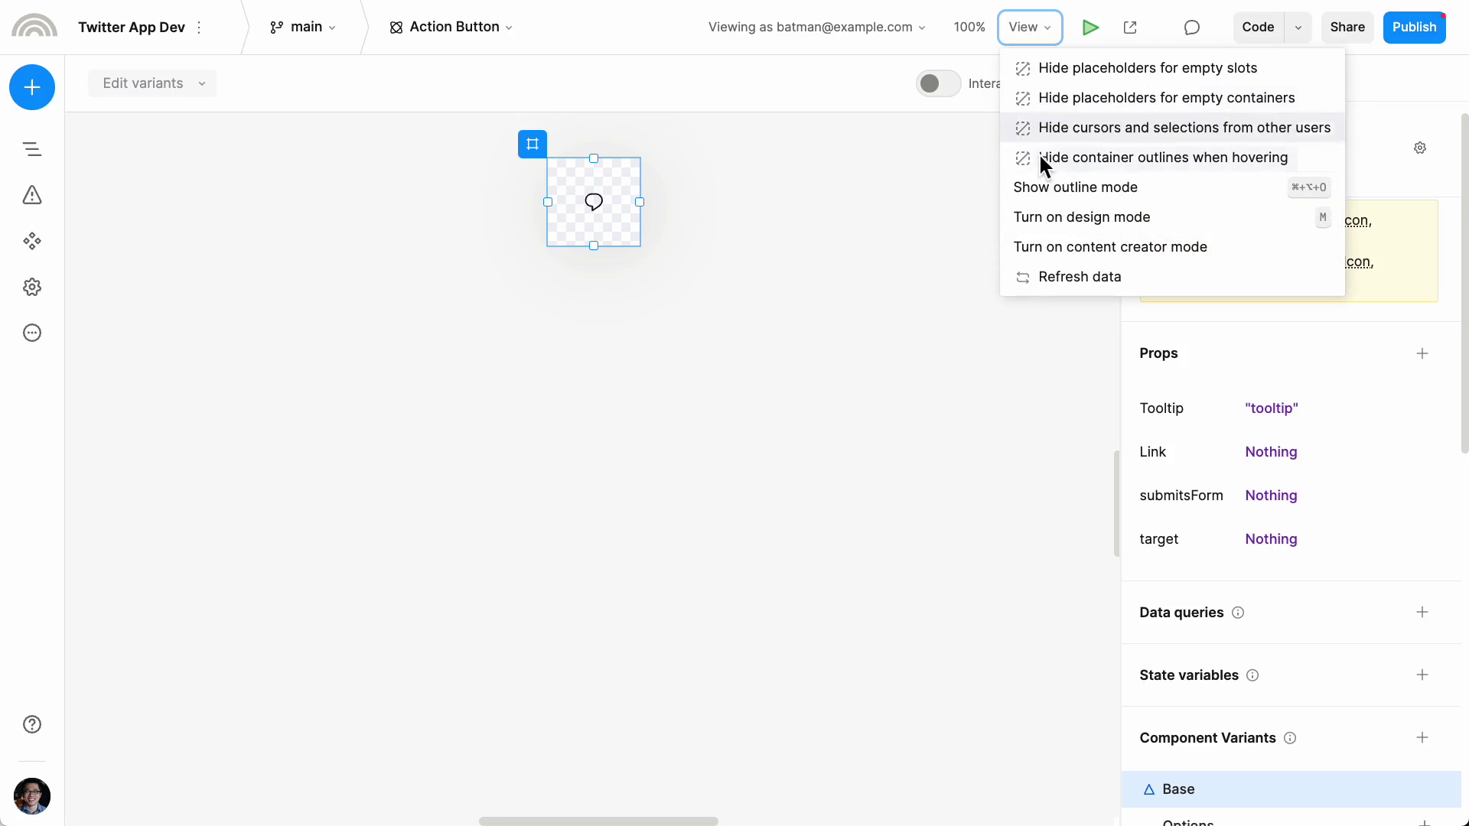
click(1042, 215)
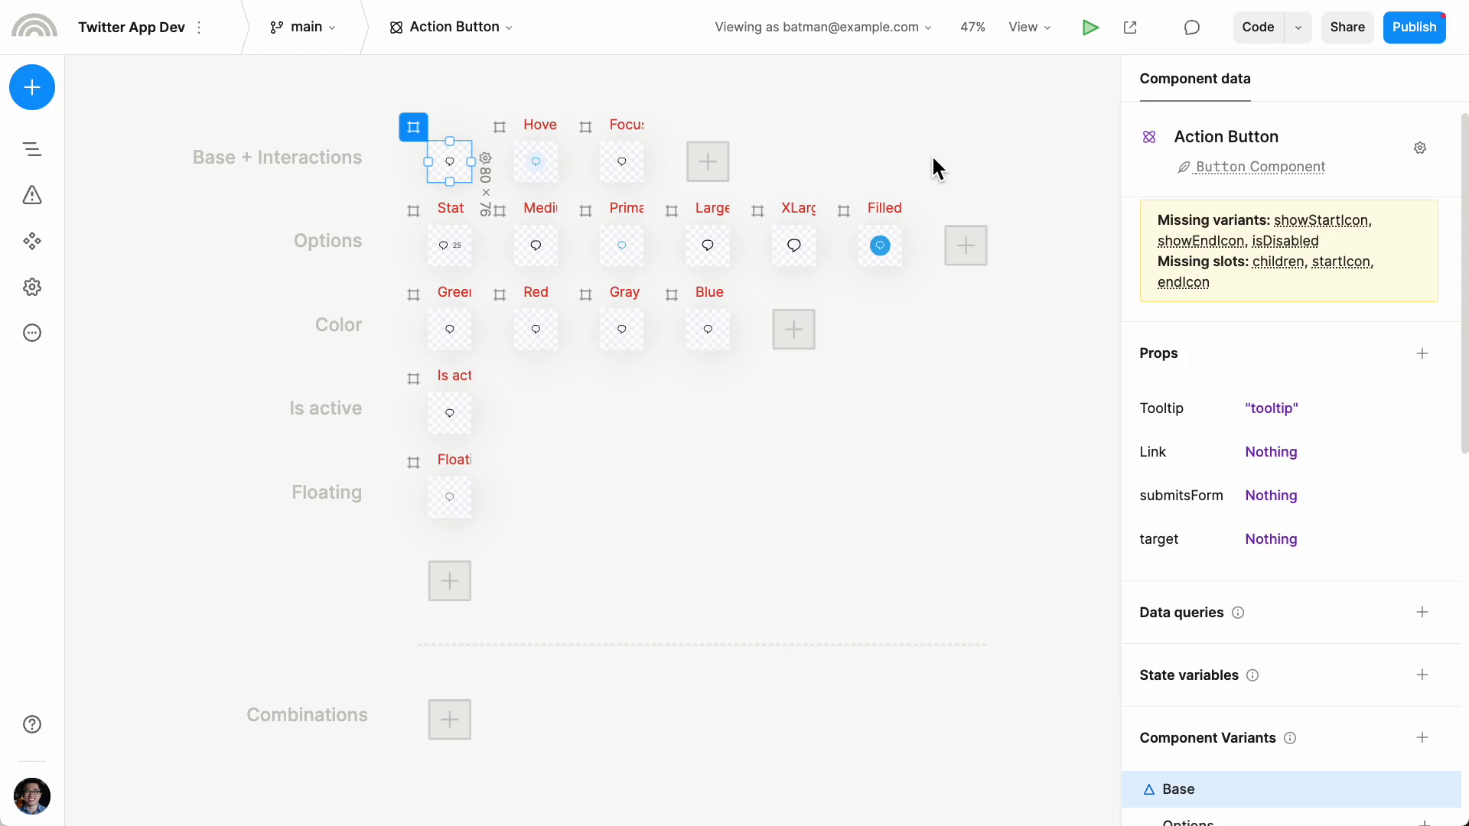
- Review the Focused, Hover, base and Stat variant frames and their tooltips
scroll(504, 94, up, 5)
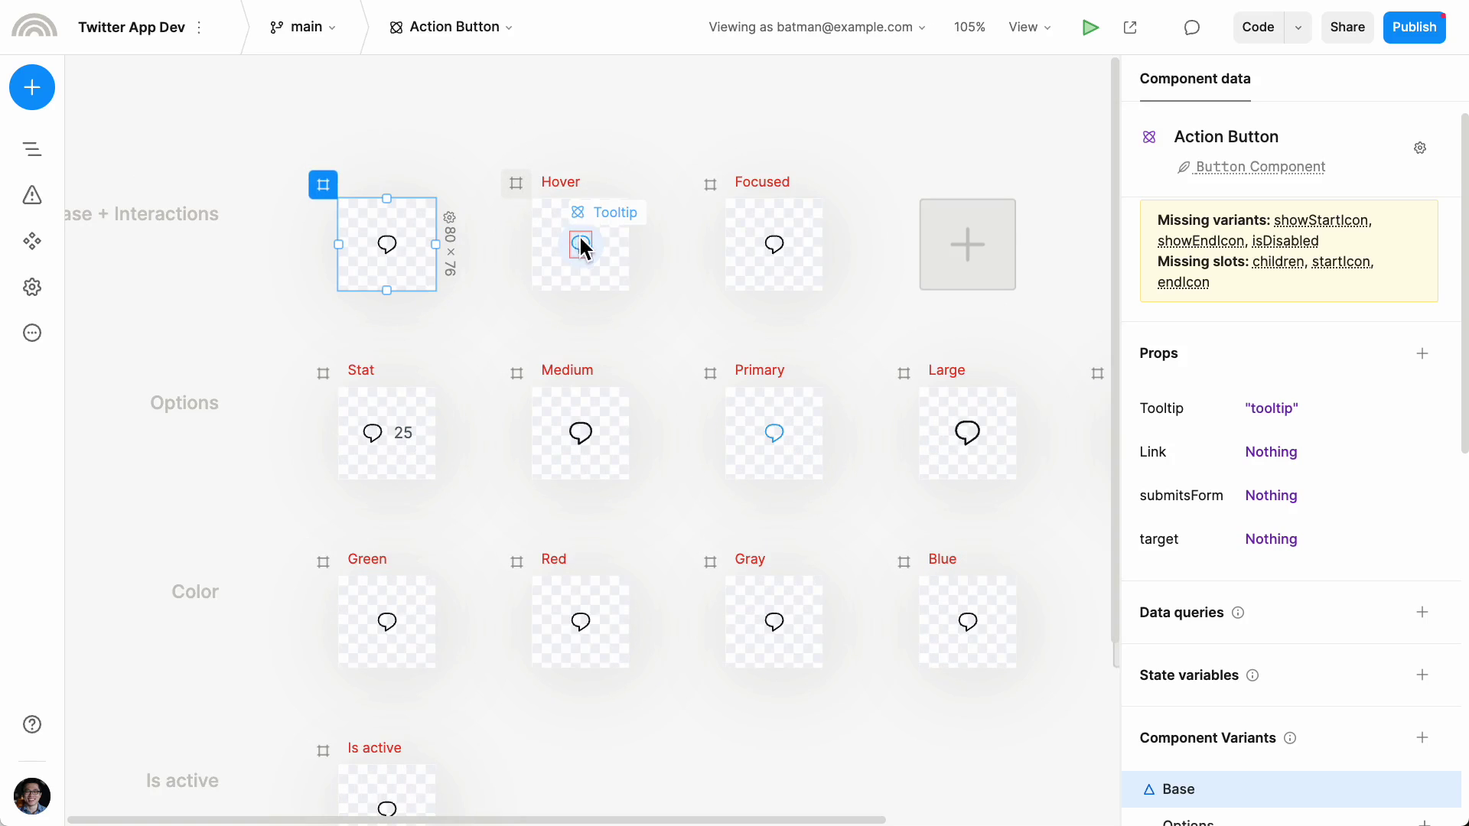
scroll(665, 253, right, 2)
scroll(664, 253, down, 1)
click(669, 246)
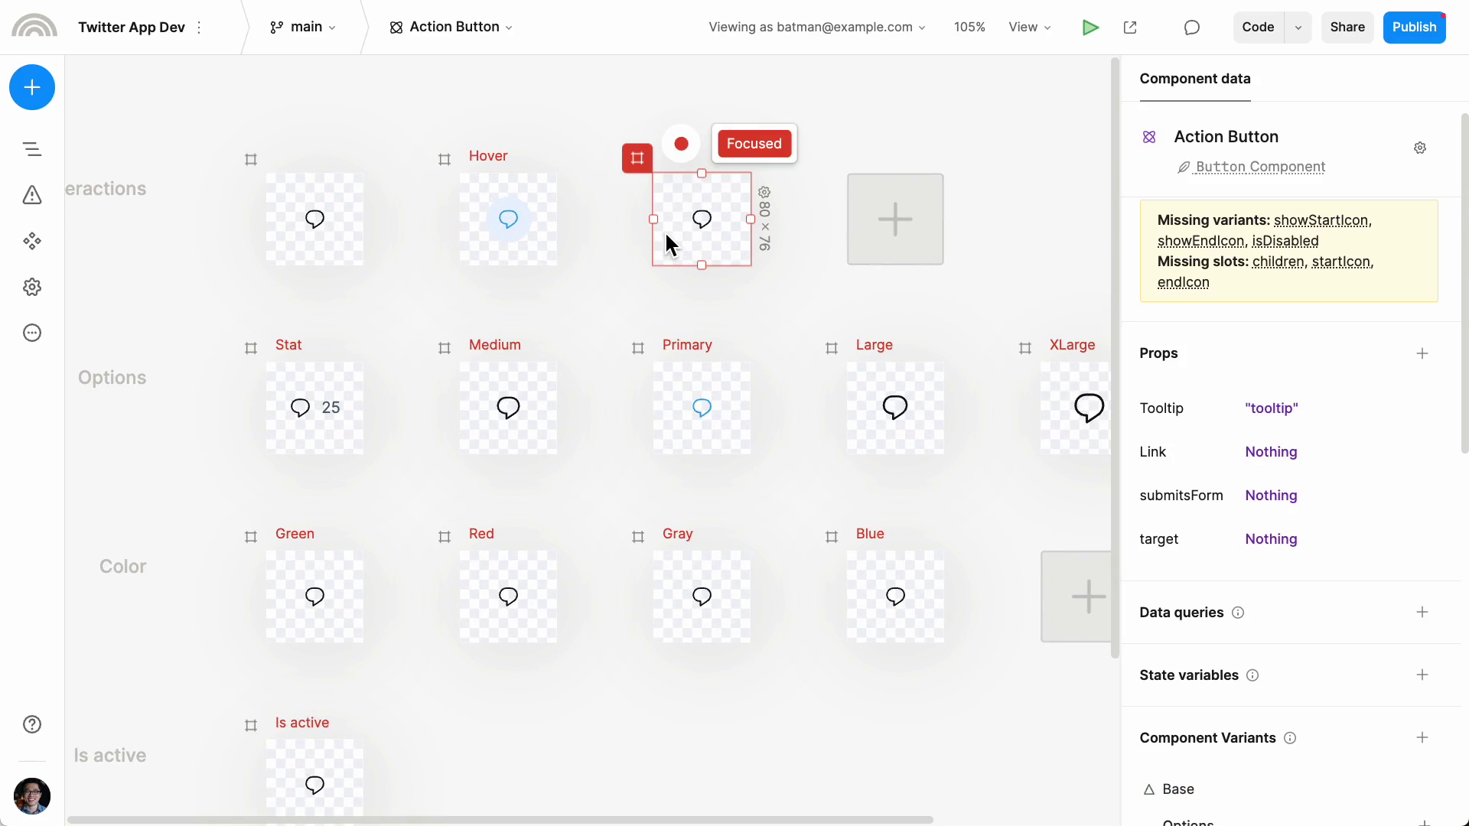
click(529, 248)
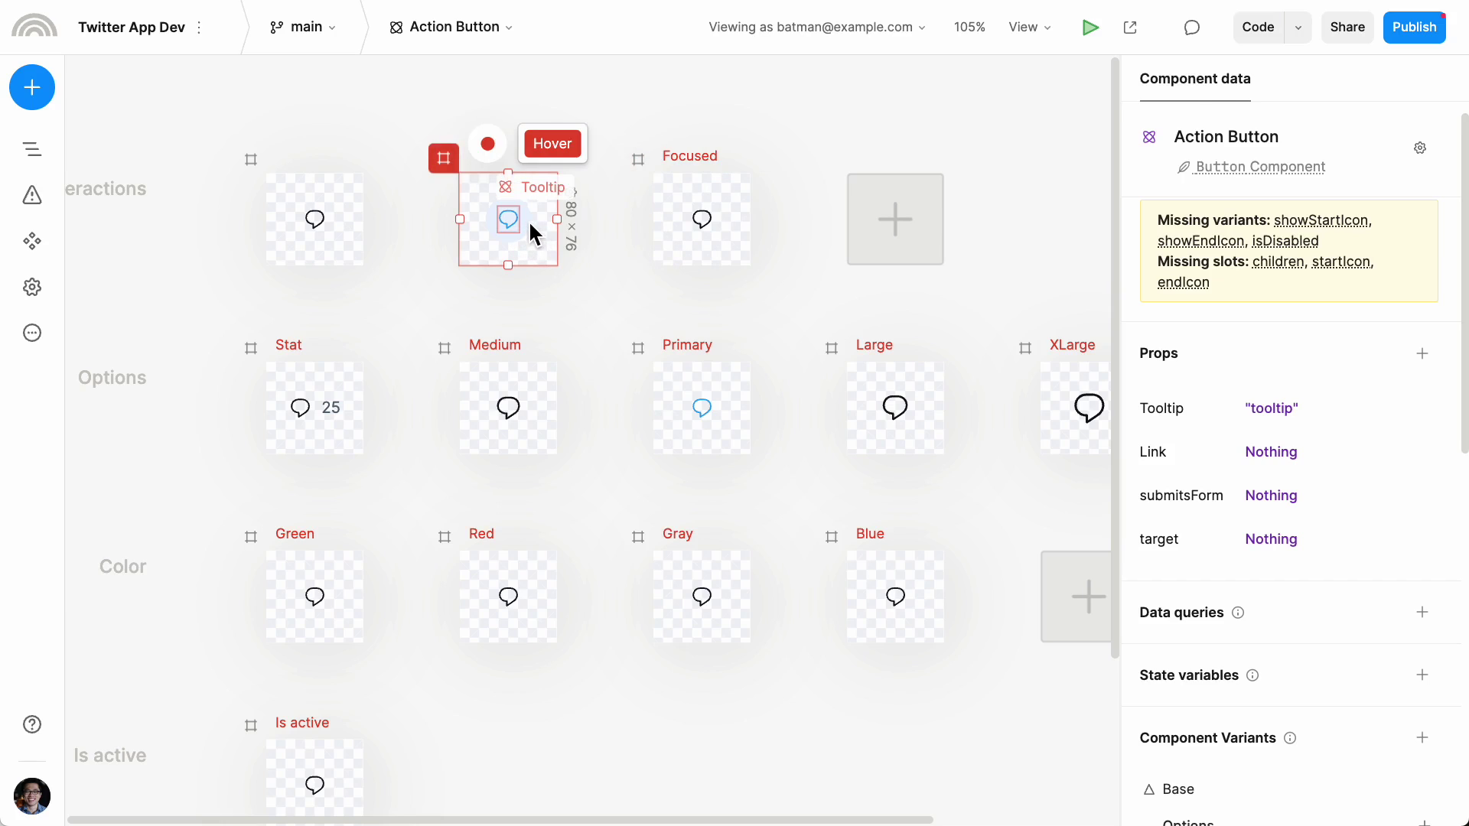
click(533, 226)
click(315, 237)
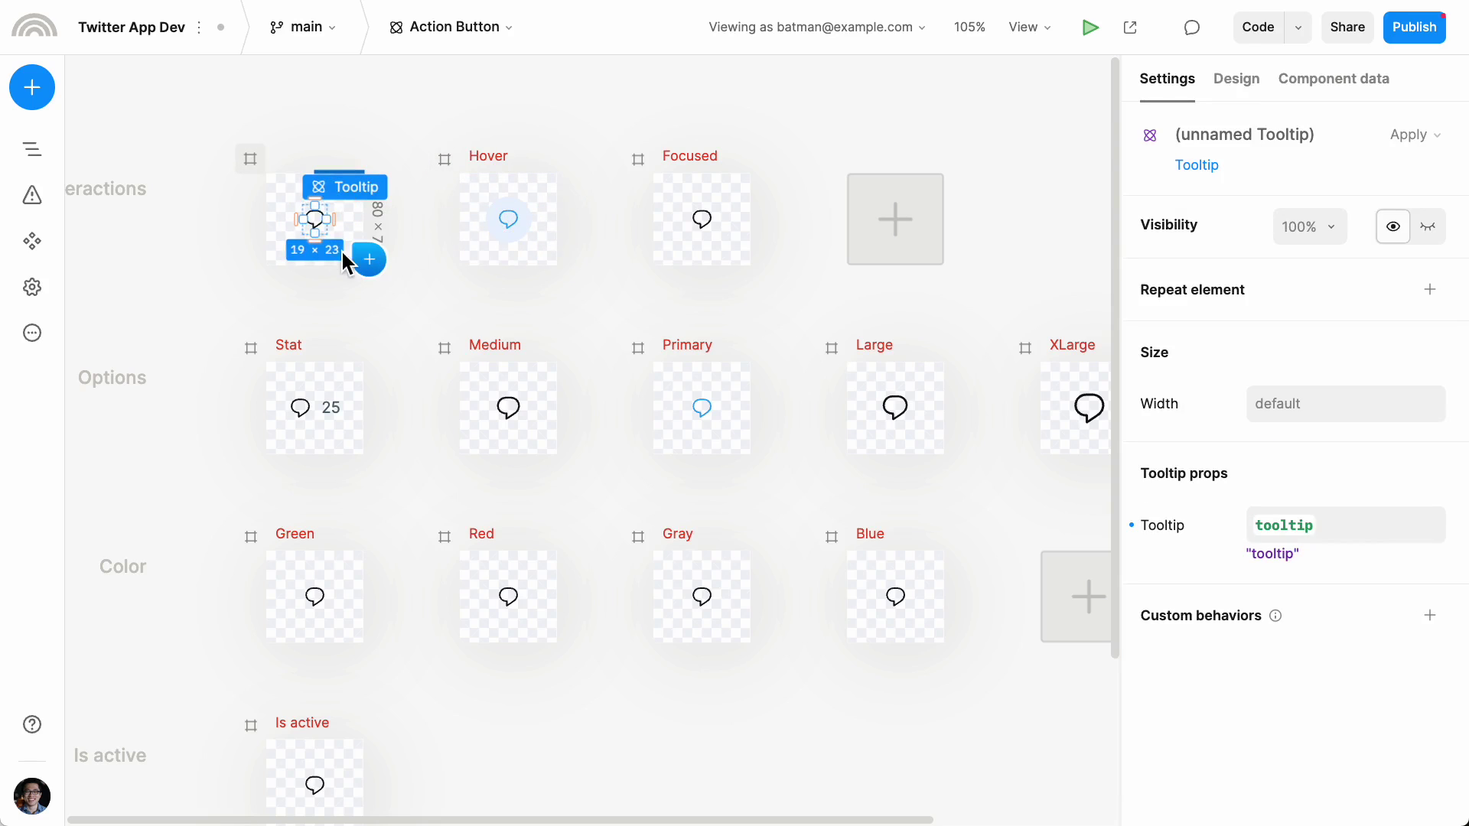
click(360, 245)
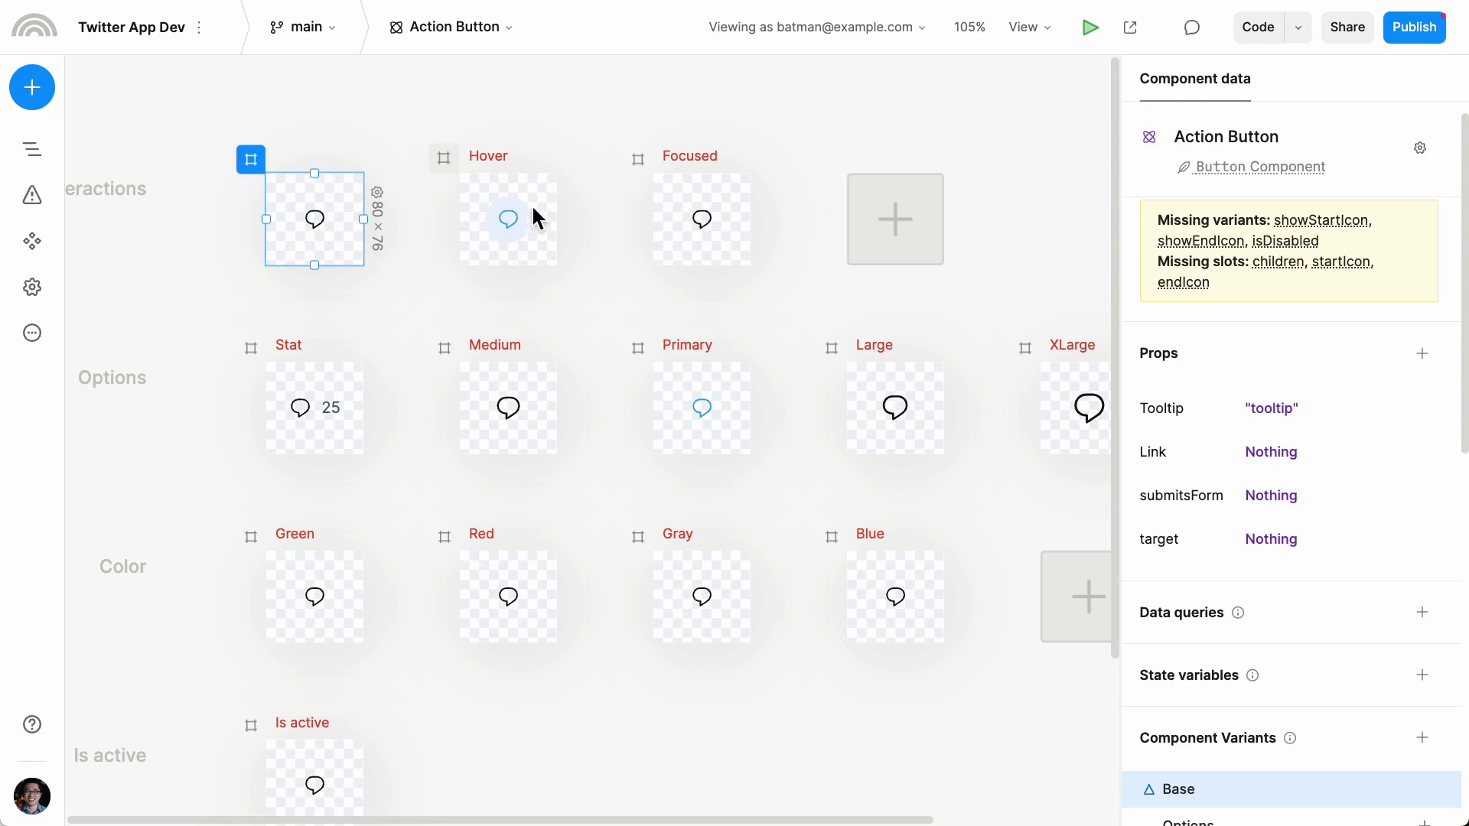
scroll(413, 275, down, 3)
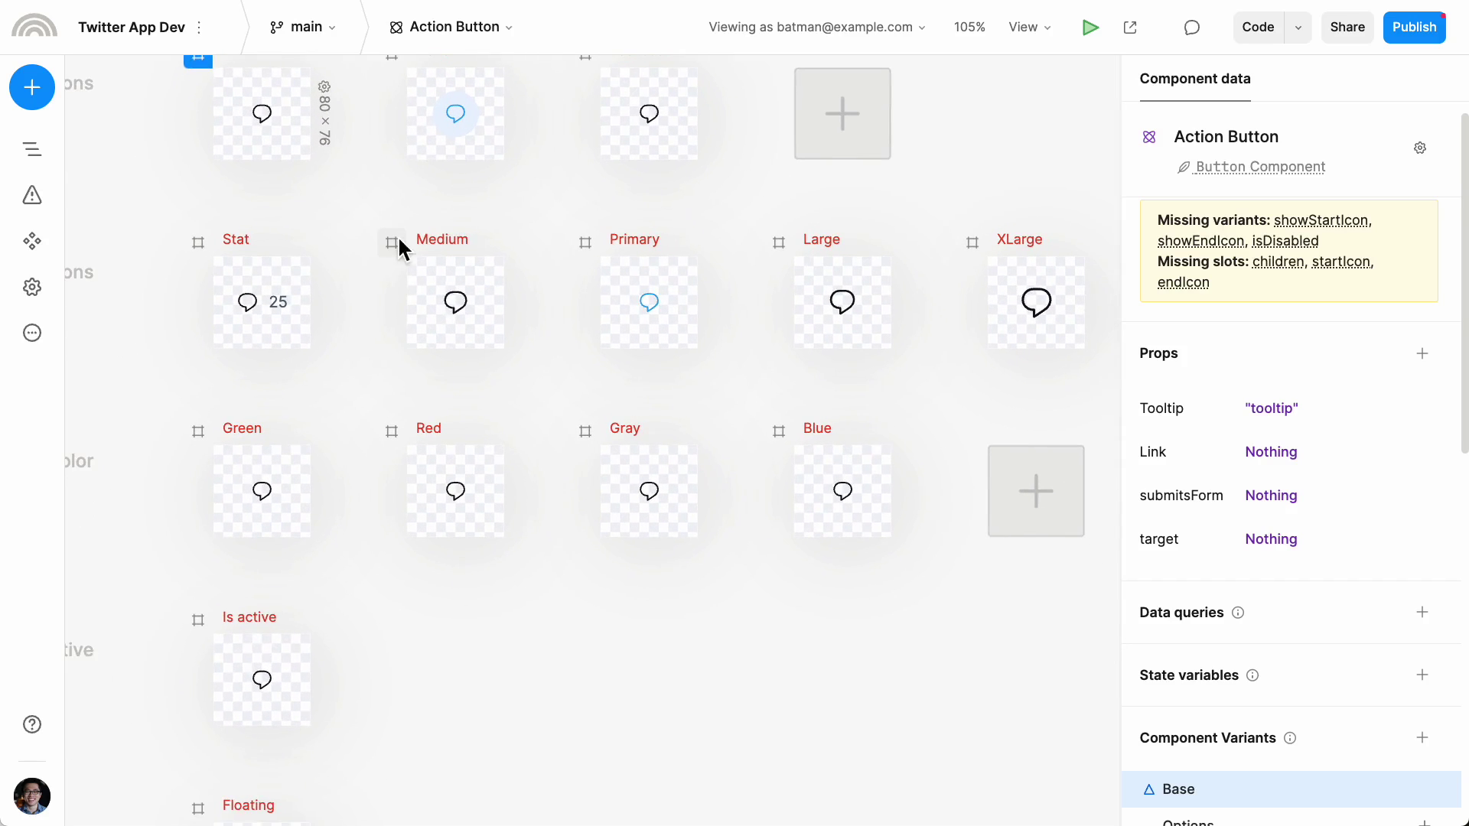
click(327, 299)
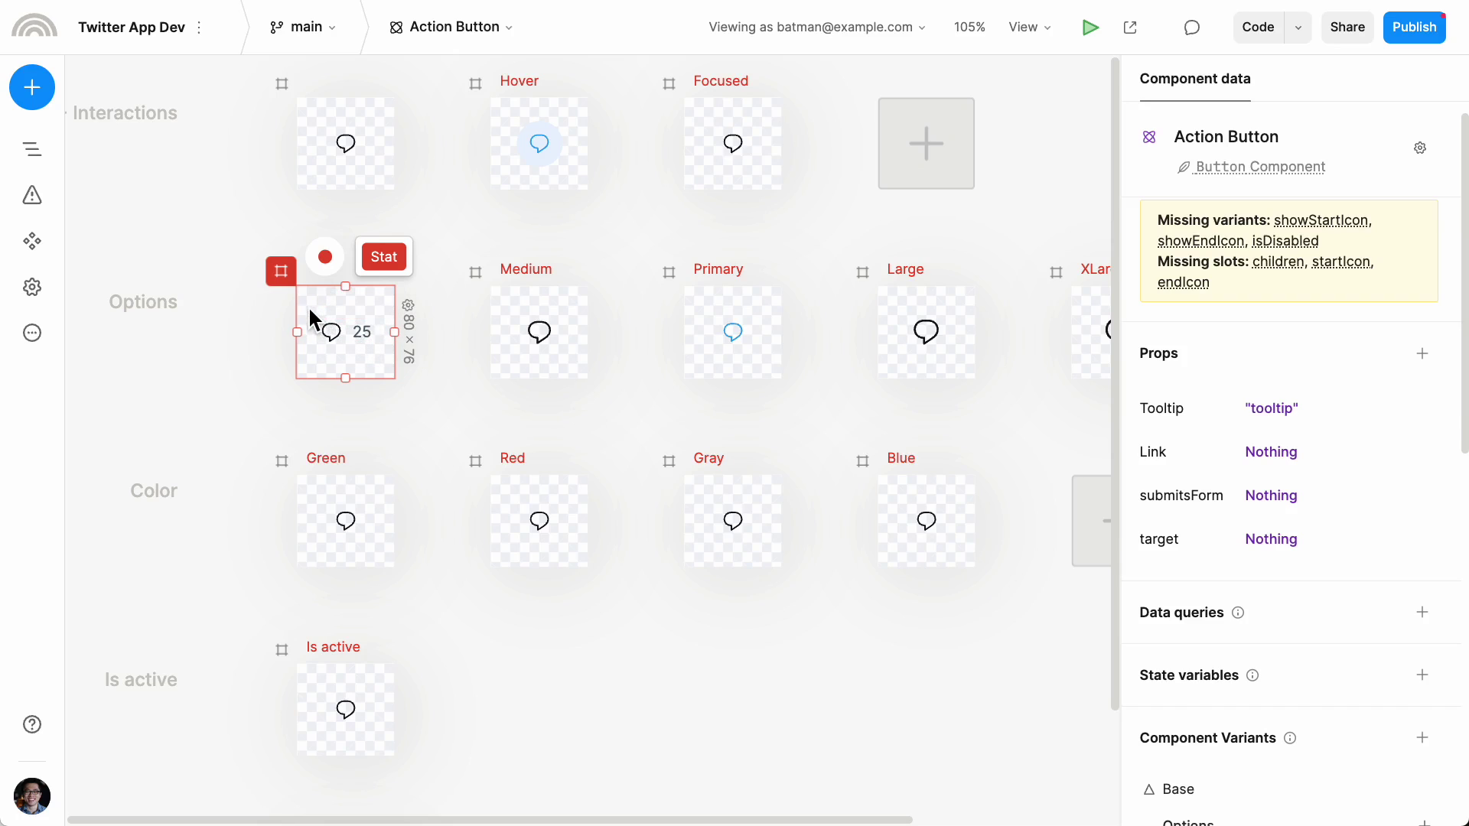
click(353, 332)
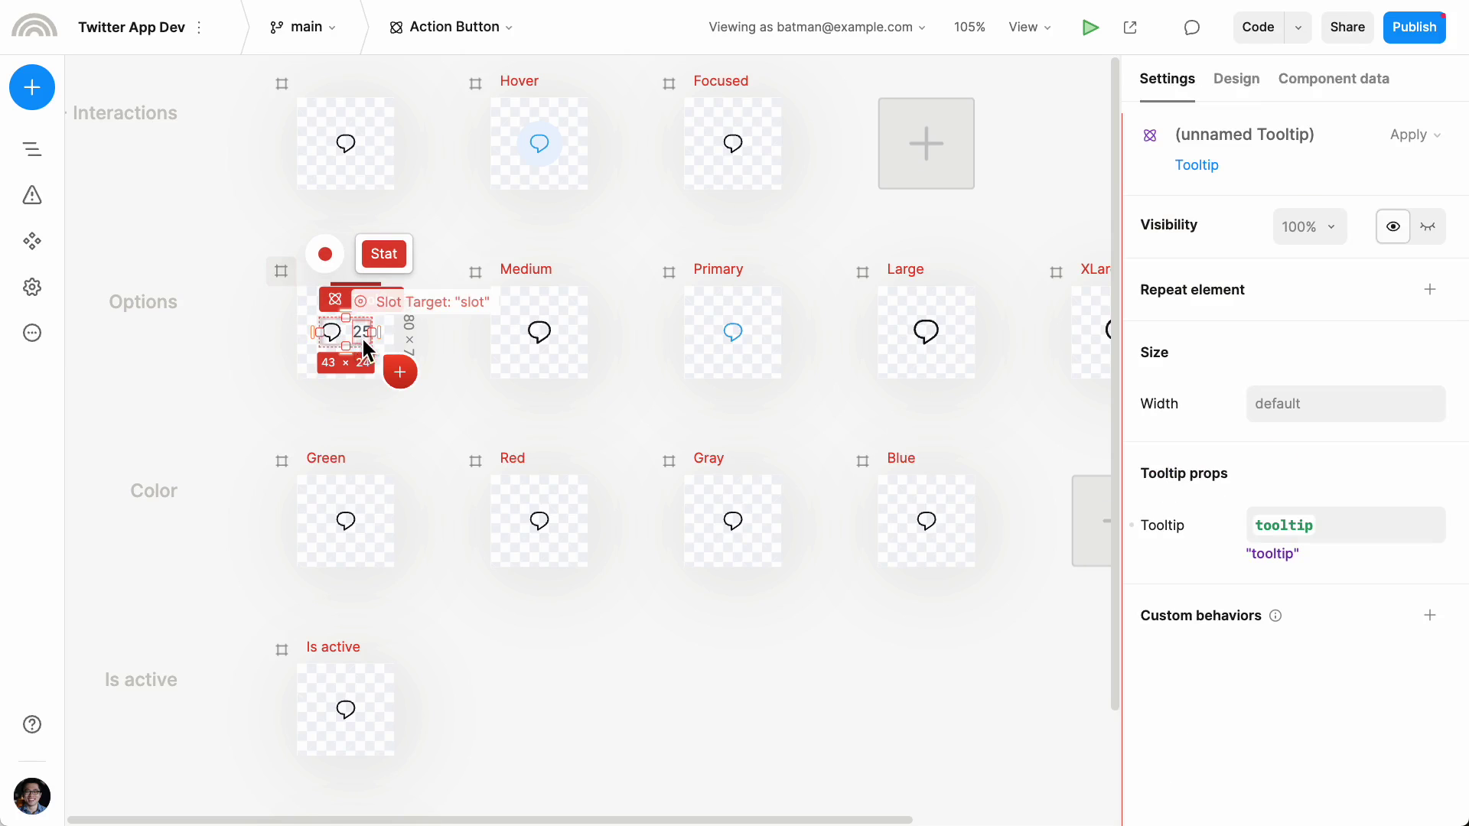
- Review the Filled, Green, Red and Gray variant frames of Action Button
scroll(699, 378, right, 3)
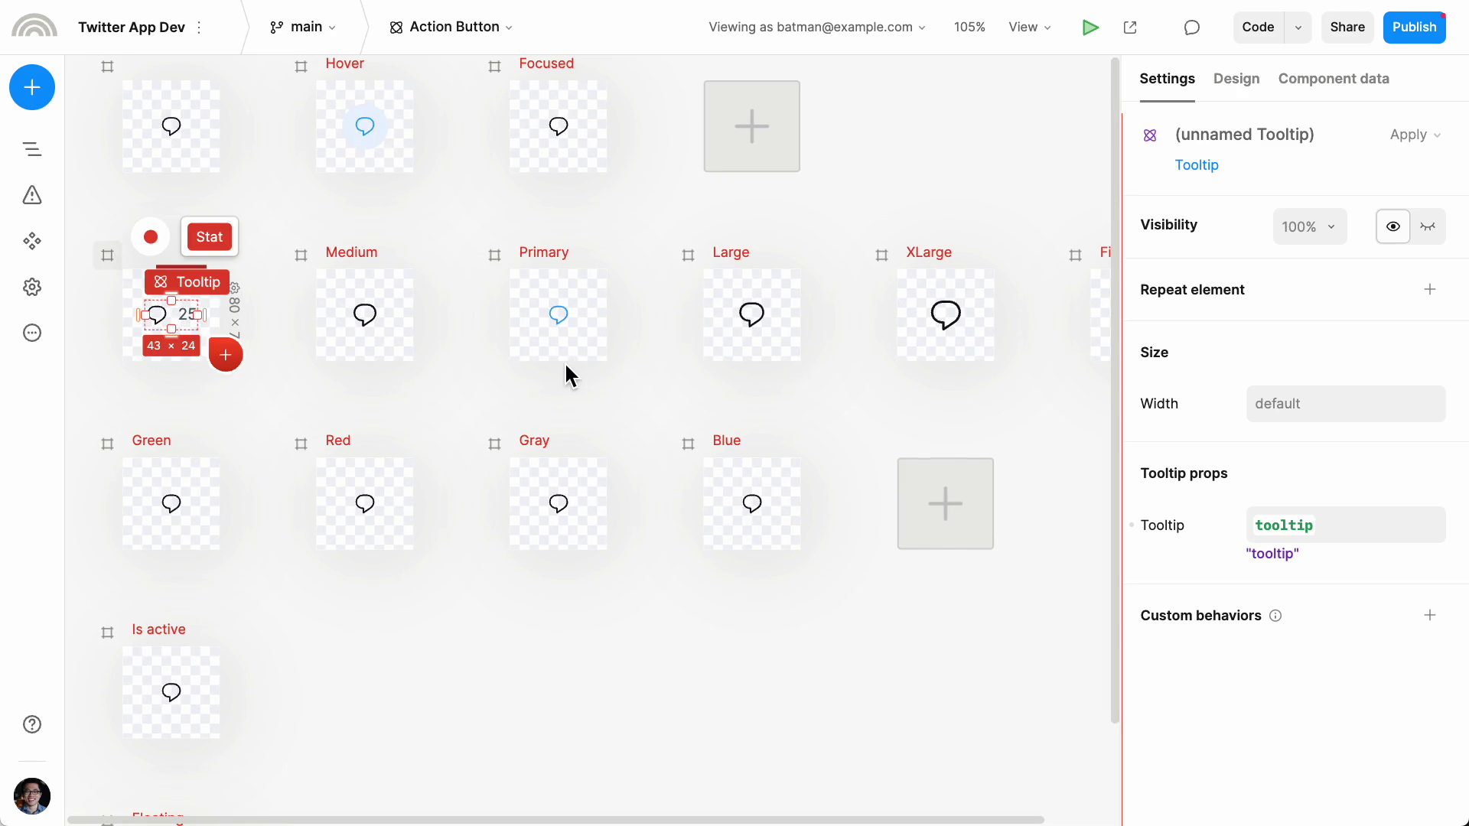
scroll(611, 329, right, 3)
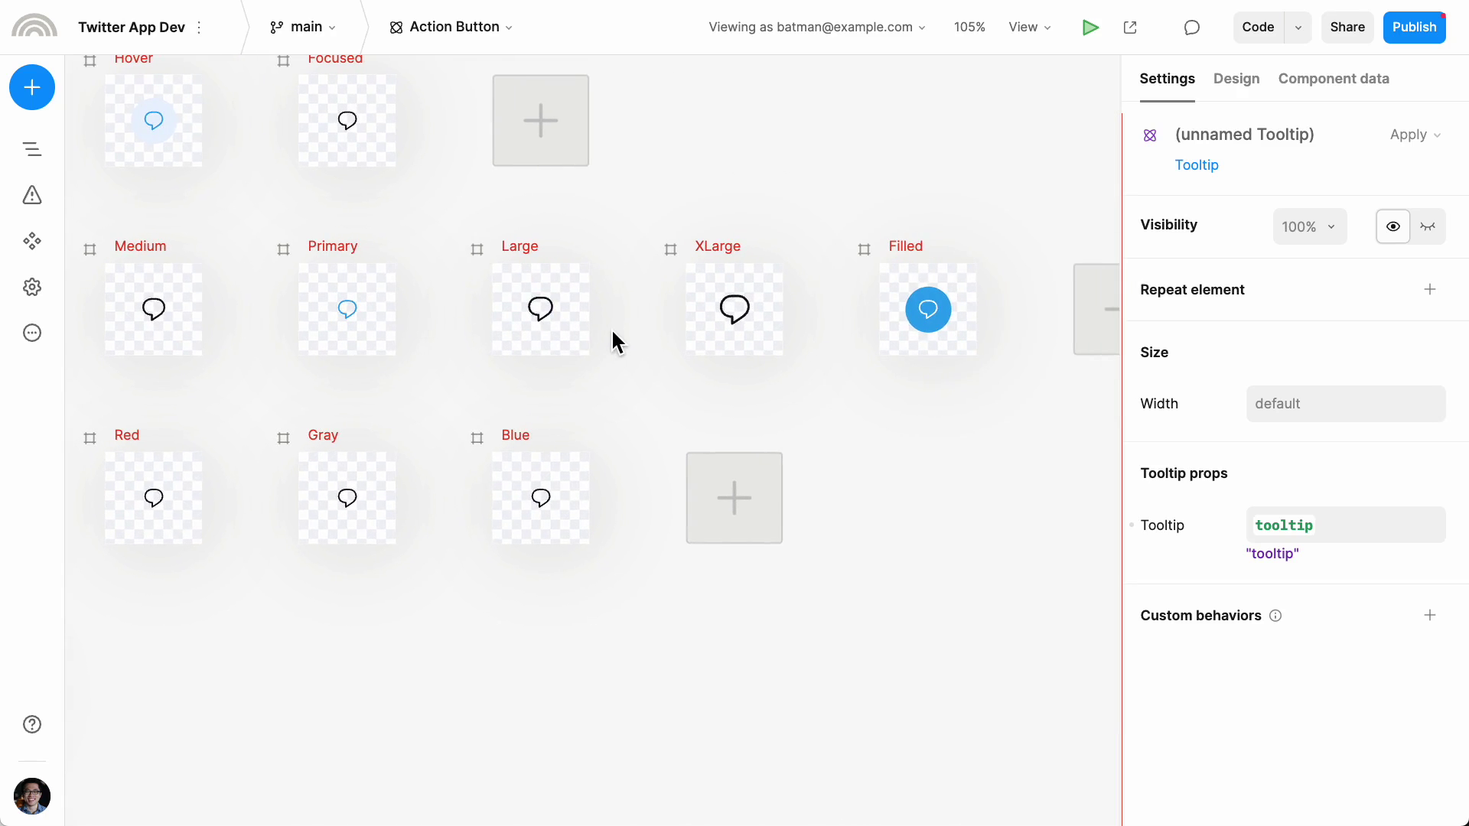
scroll(466, 371, left, 3)
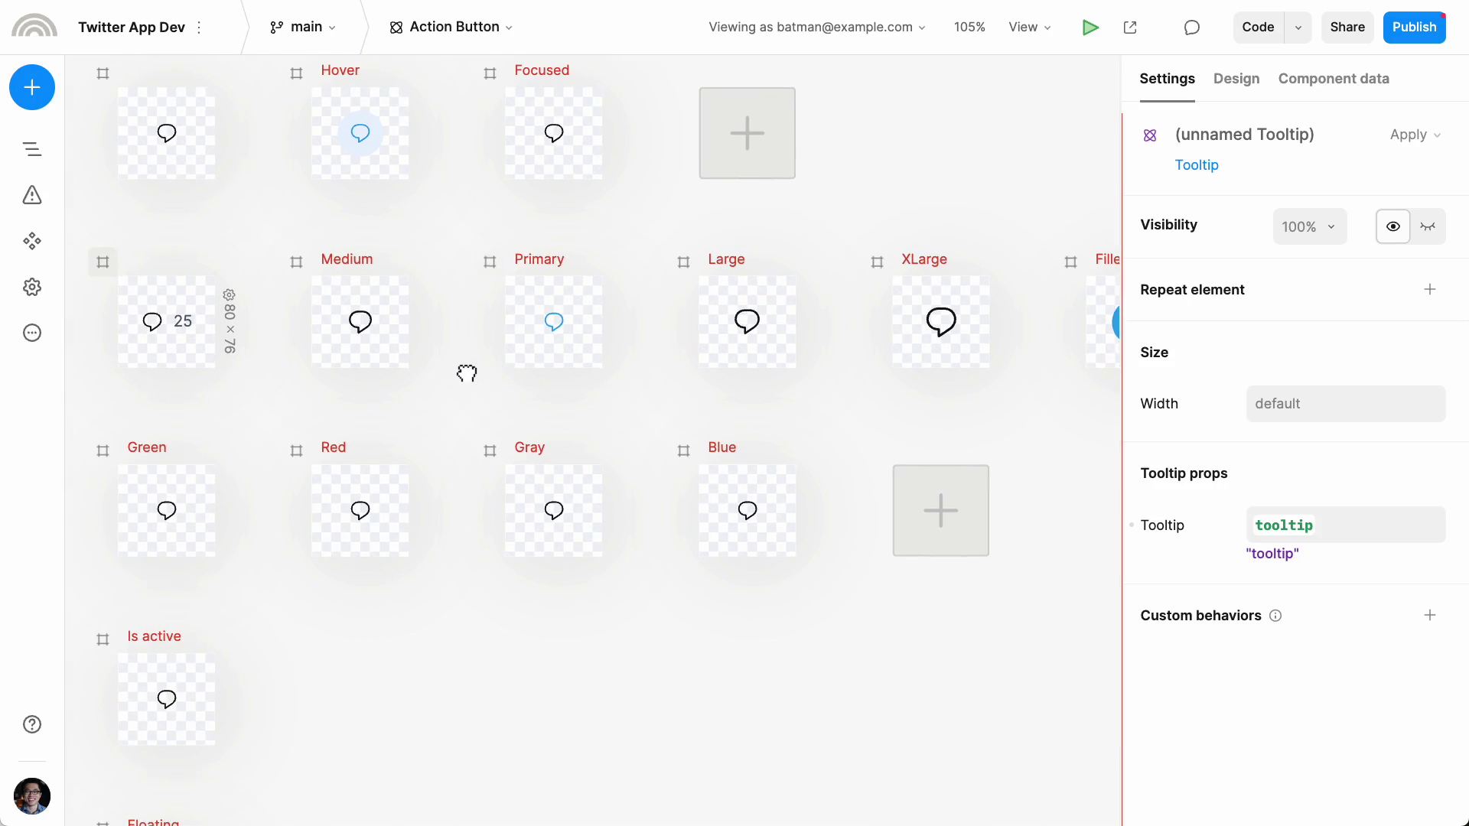
scroll(437, 371, right, 6)
click(672, 320)
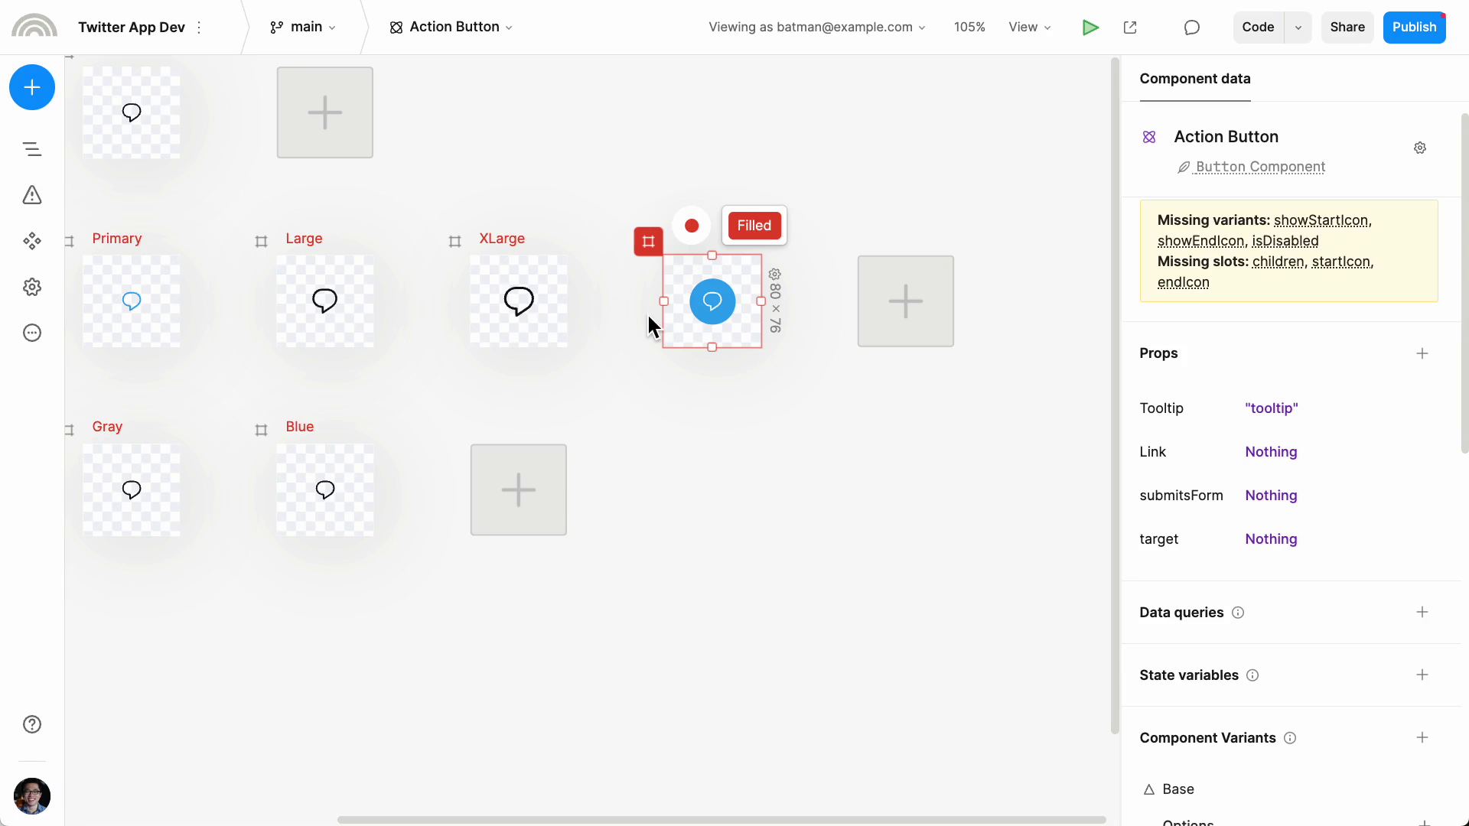
scroll(650, 322, down, 1)
scroll(778, 322, left, 10)
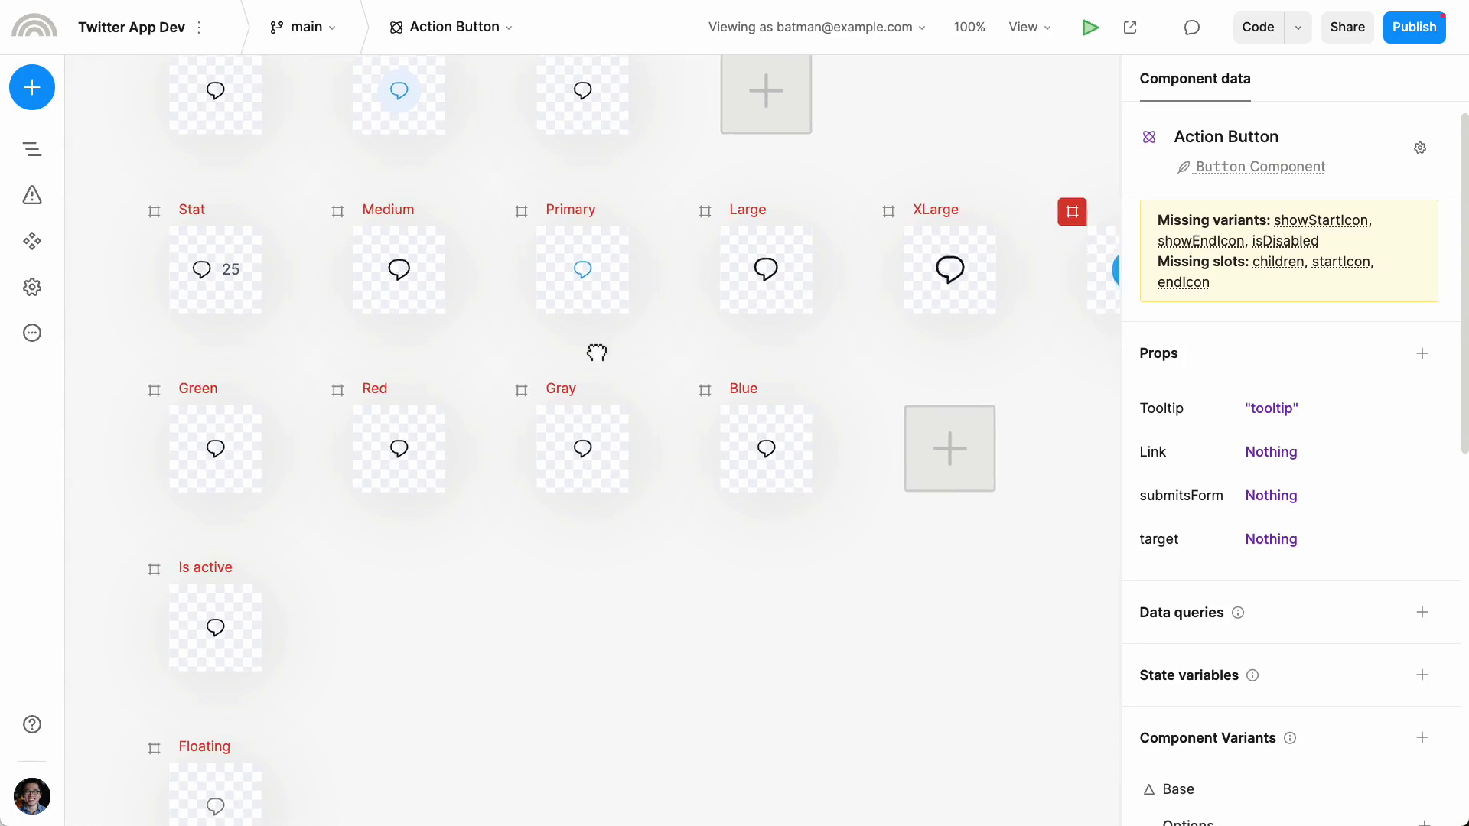
scroll(597, 353, left, 1)
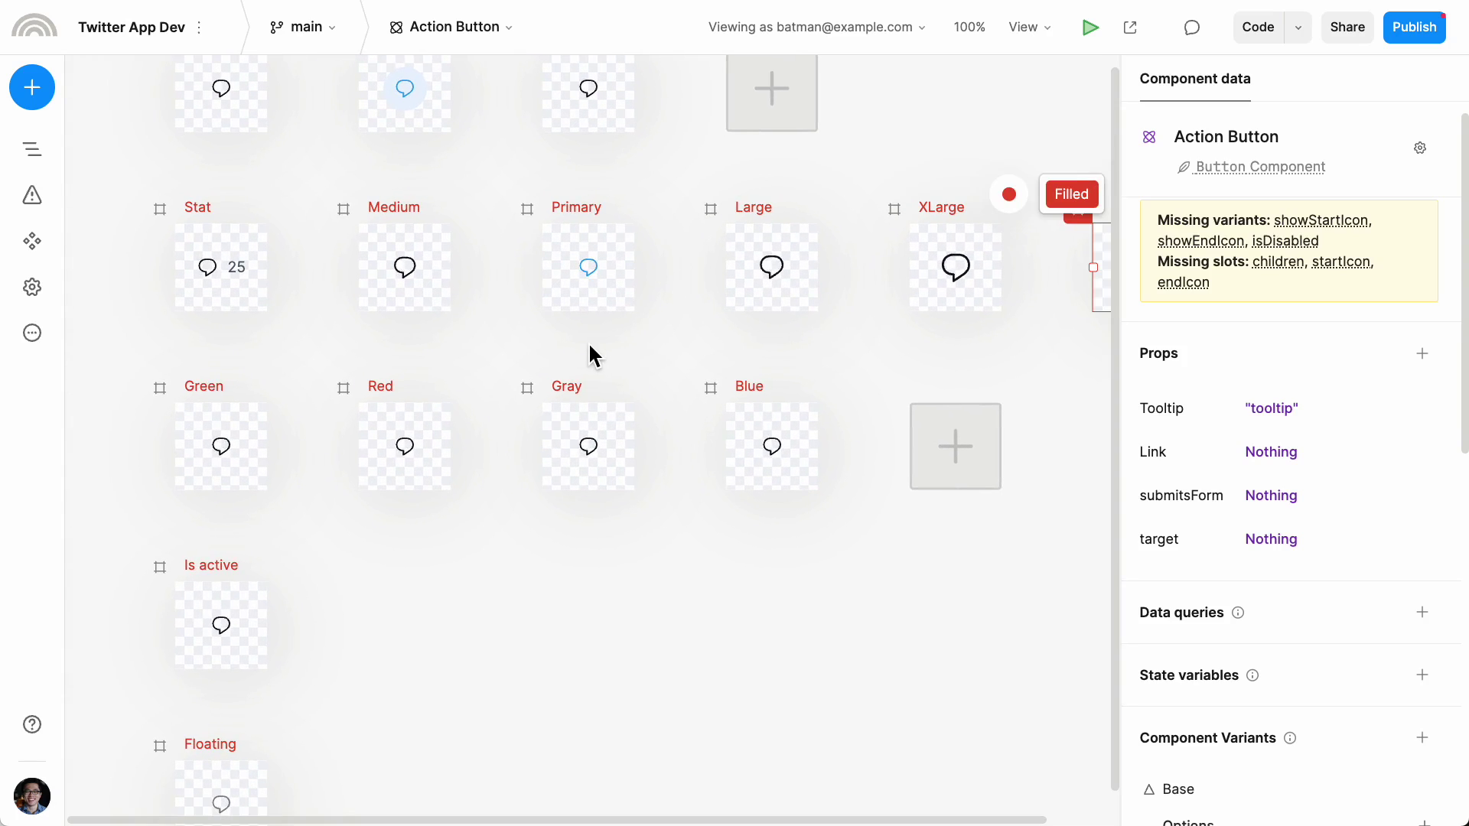
click(228, 429)
click(374, 419)
click(618, 432)
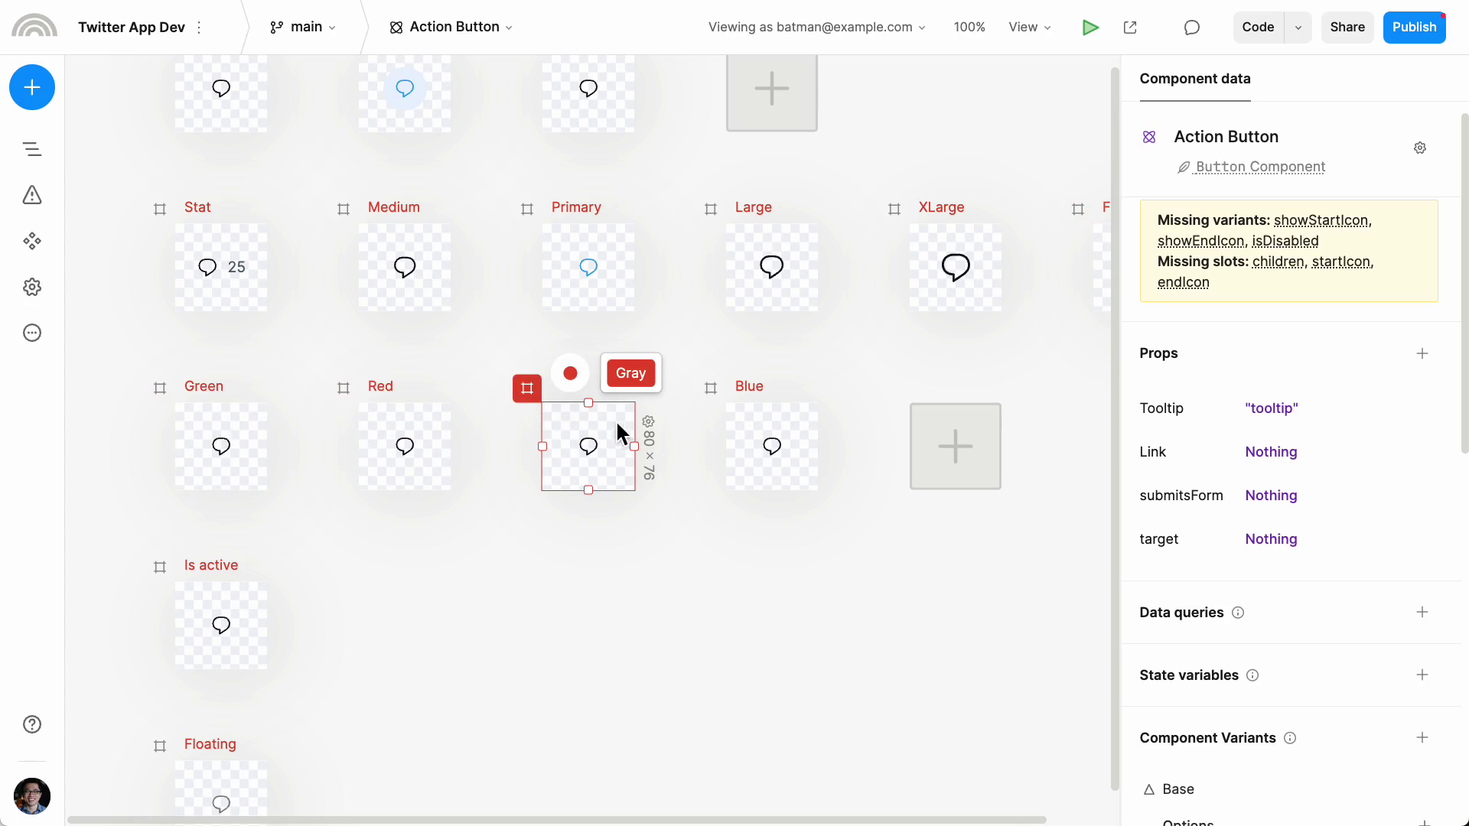
click(310, 352)
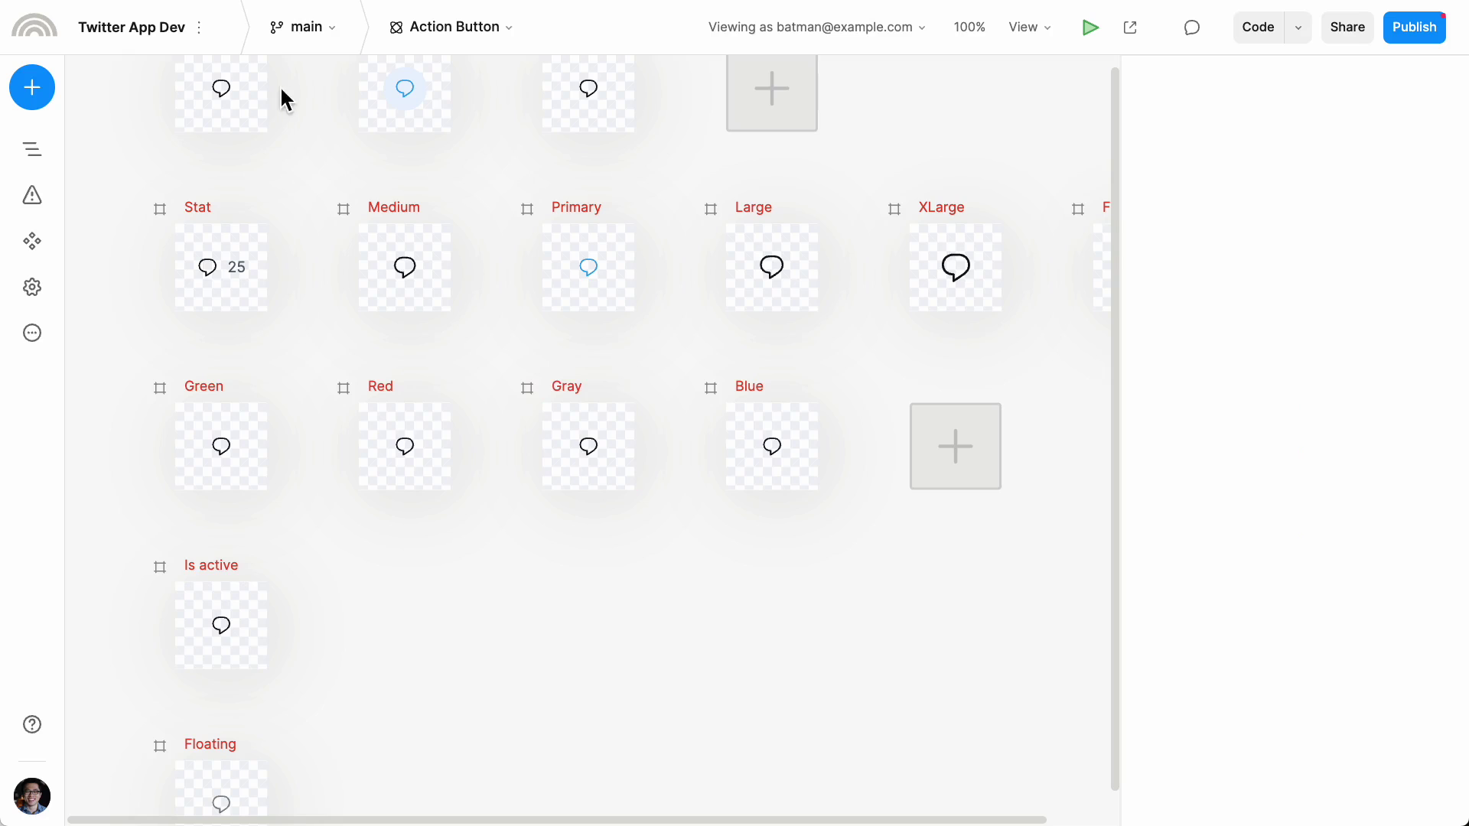
scroll(449, 360, down, 3)
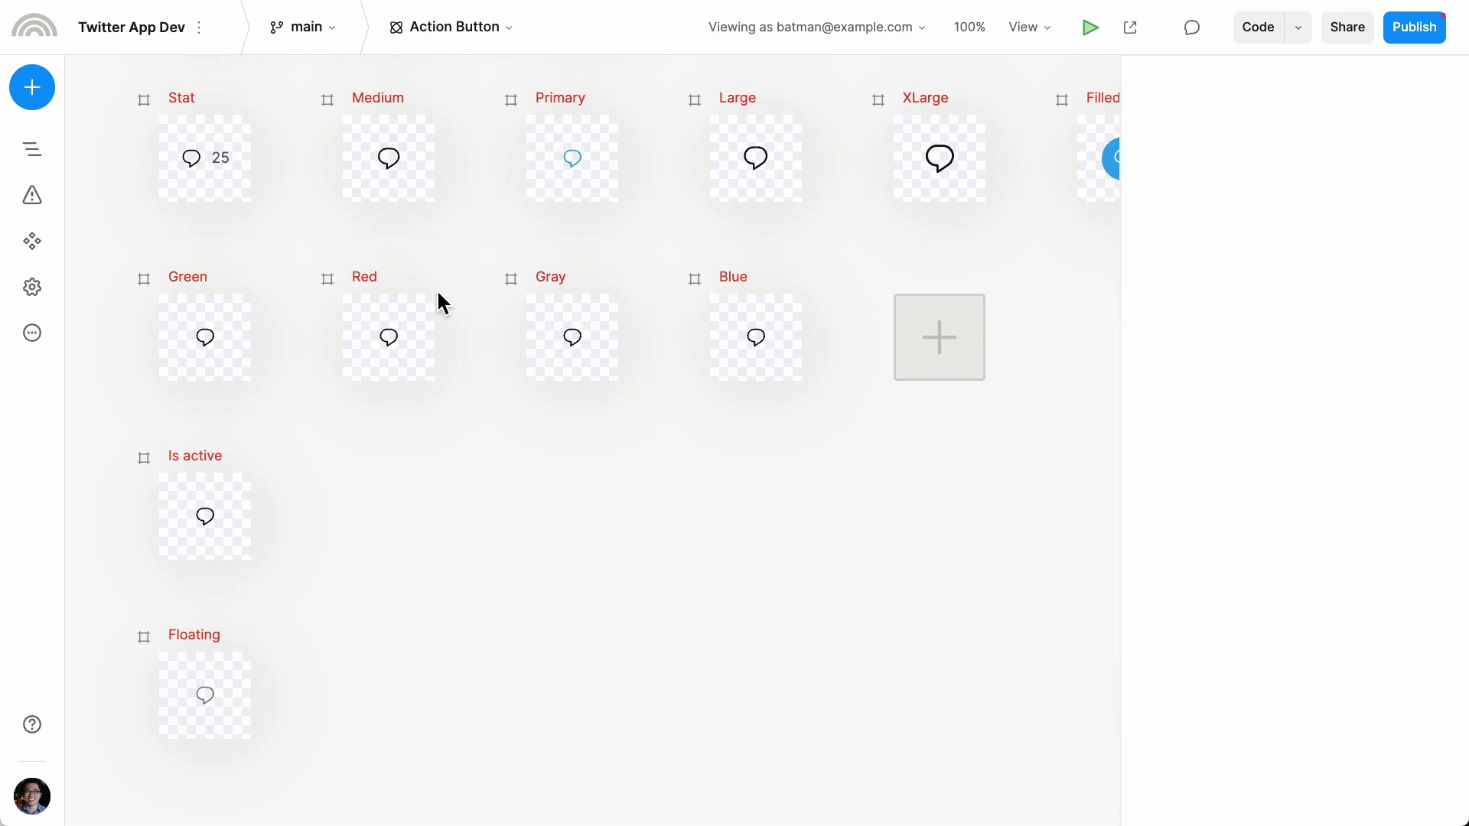
scroll(459, 403, right, 1)
scroll(456, 392, up, 5)
- Open the Post component and select its top Large variant frame
key(p)
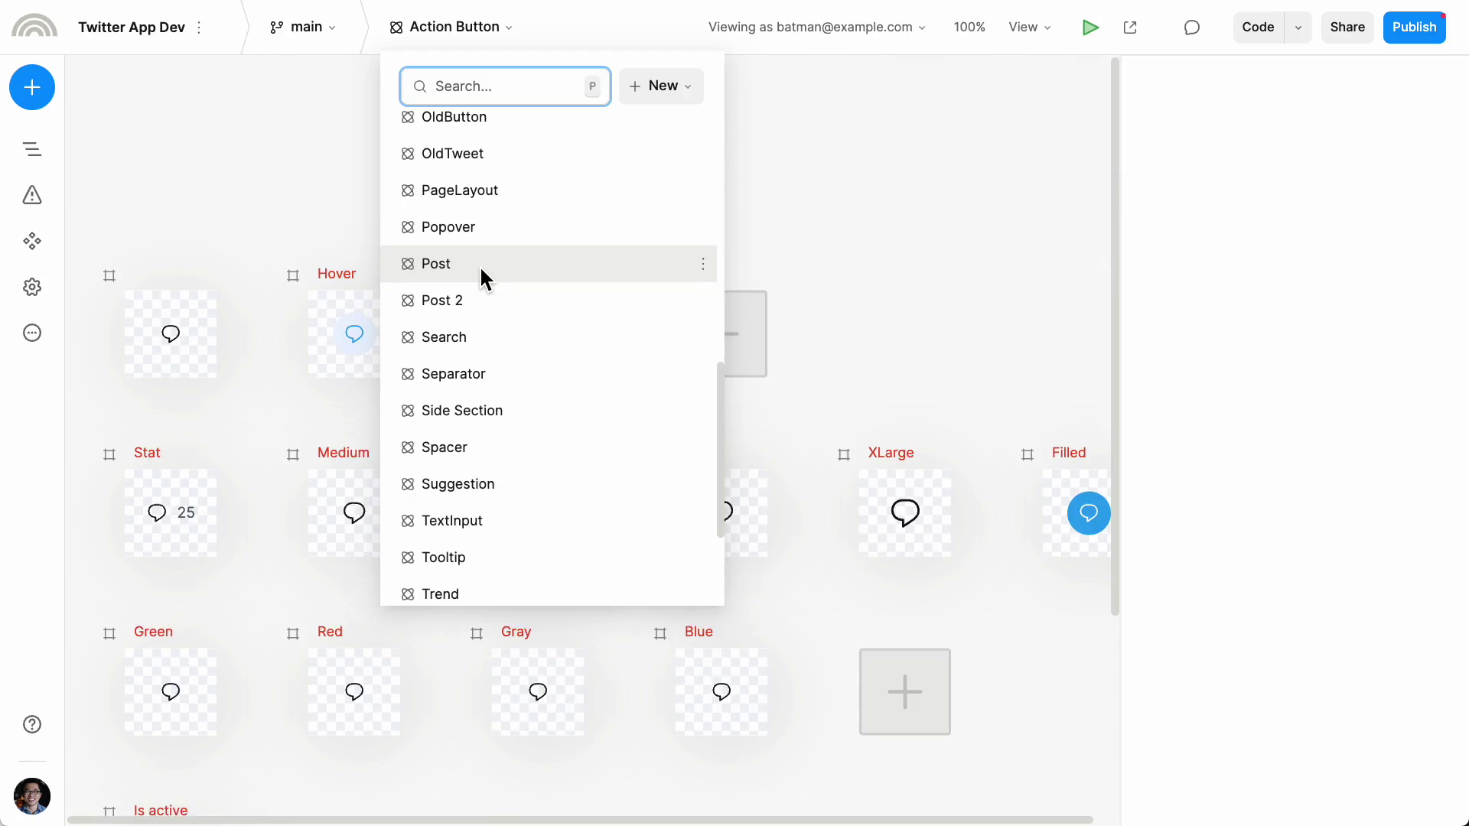
click(479, 265)
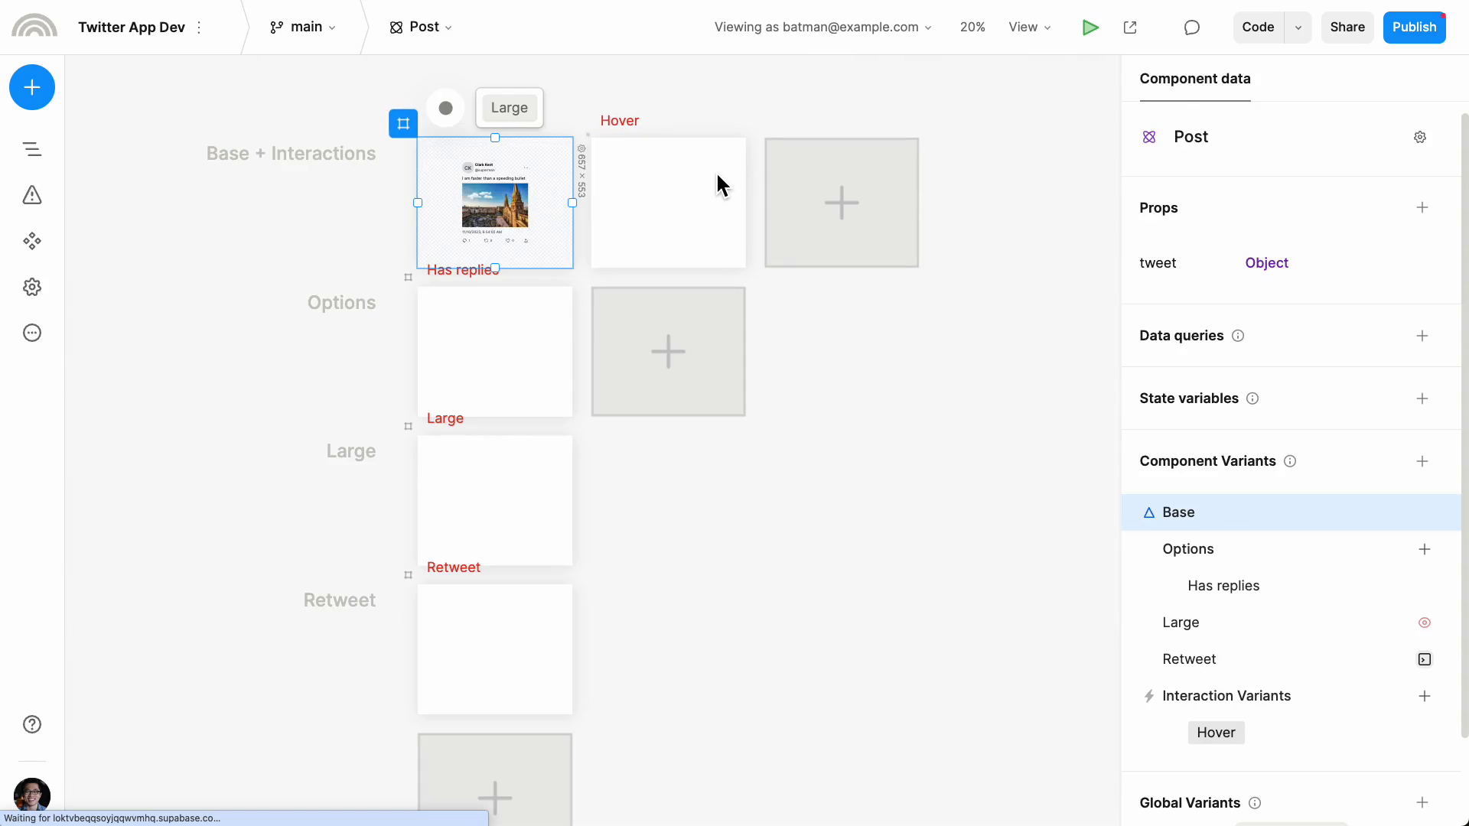
ctrl+scroll(717, 184, up, 10)
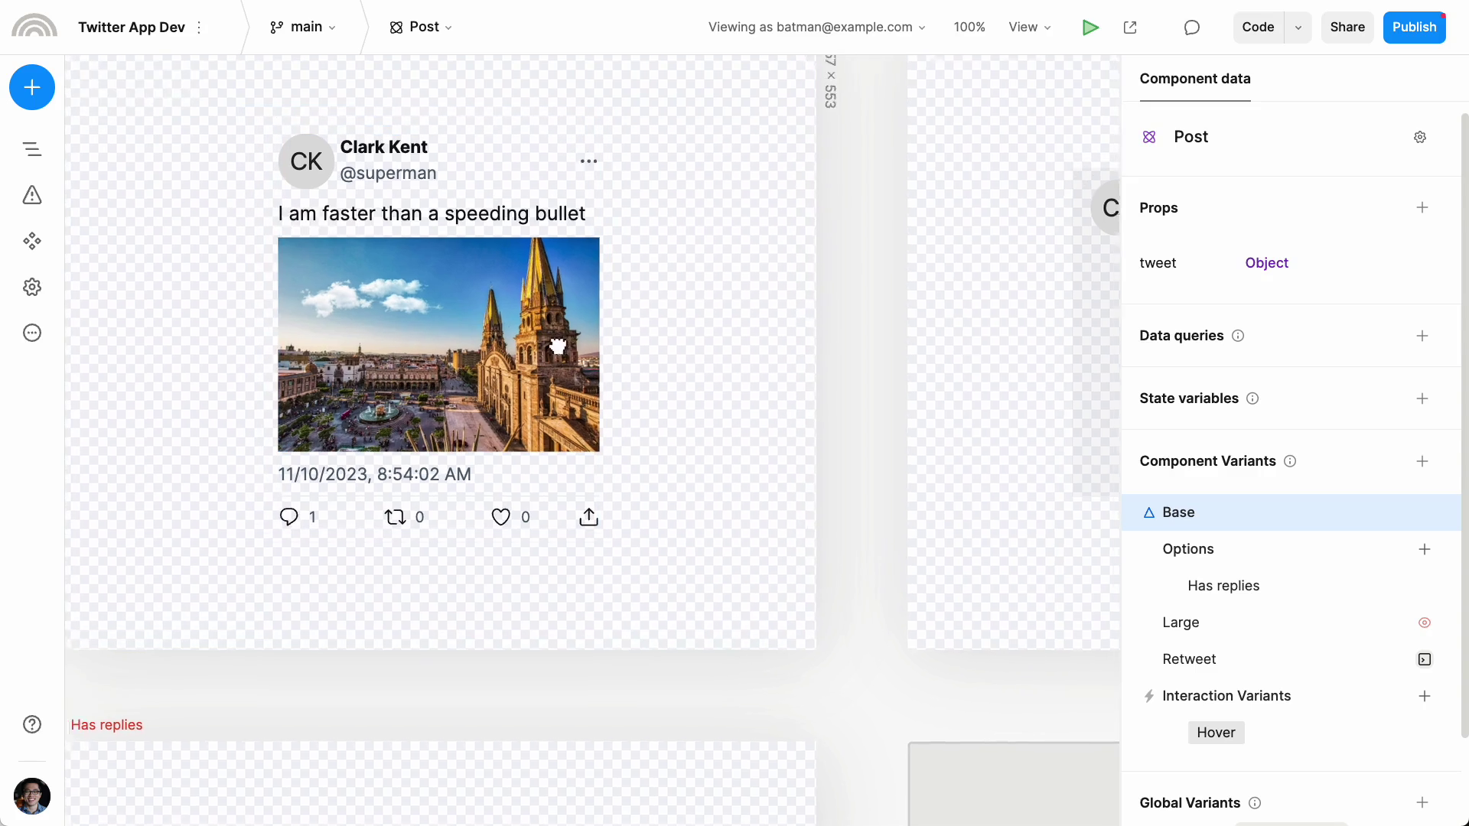
scroll(558, 346, up, 2)
scroll(584, 418, down, 1)
ctrl+scroll(575, 394, down, 5)
scroll(597, 335, down, 4)
scroll(598, 334, right, 3)
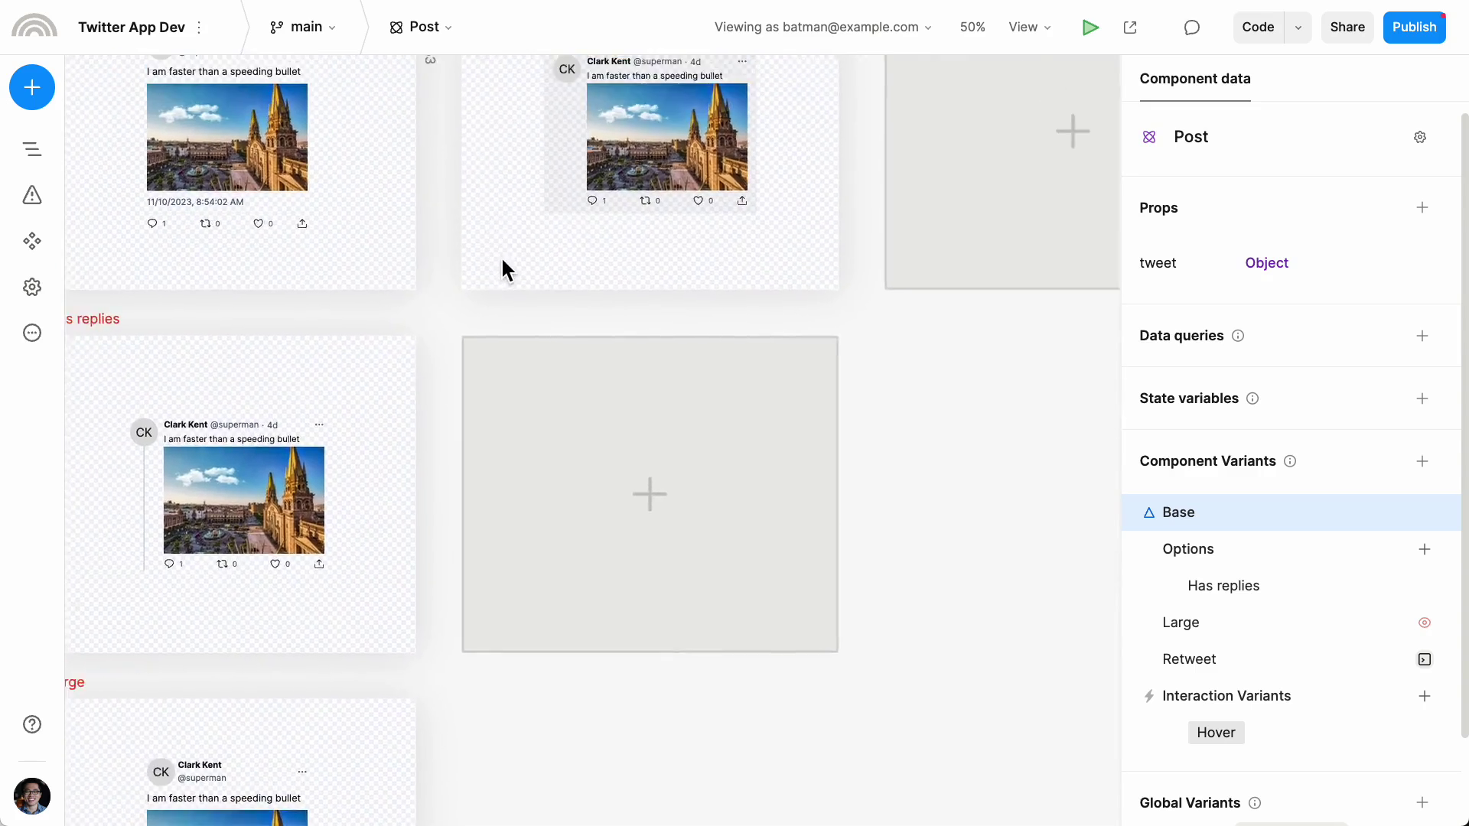
scroll(582, 314, left, 5)
scroll(582, 314, up, 3)
click(662, 367)
scroll(623, 331, right, 2)
scroll(623, 331, down, 1)
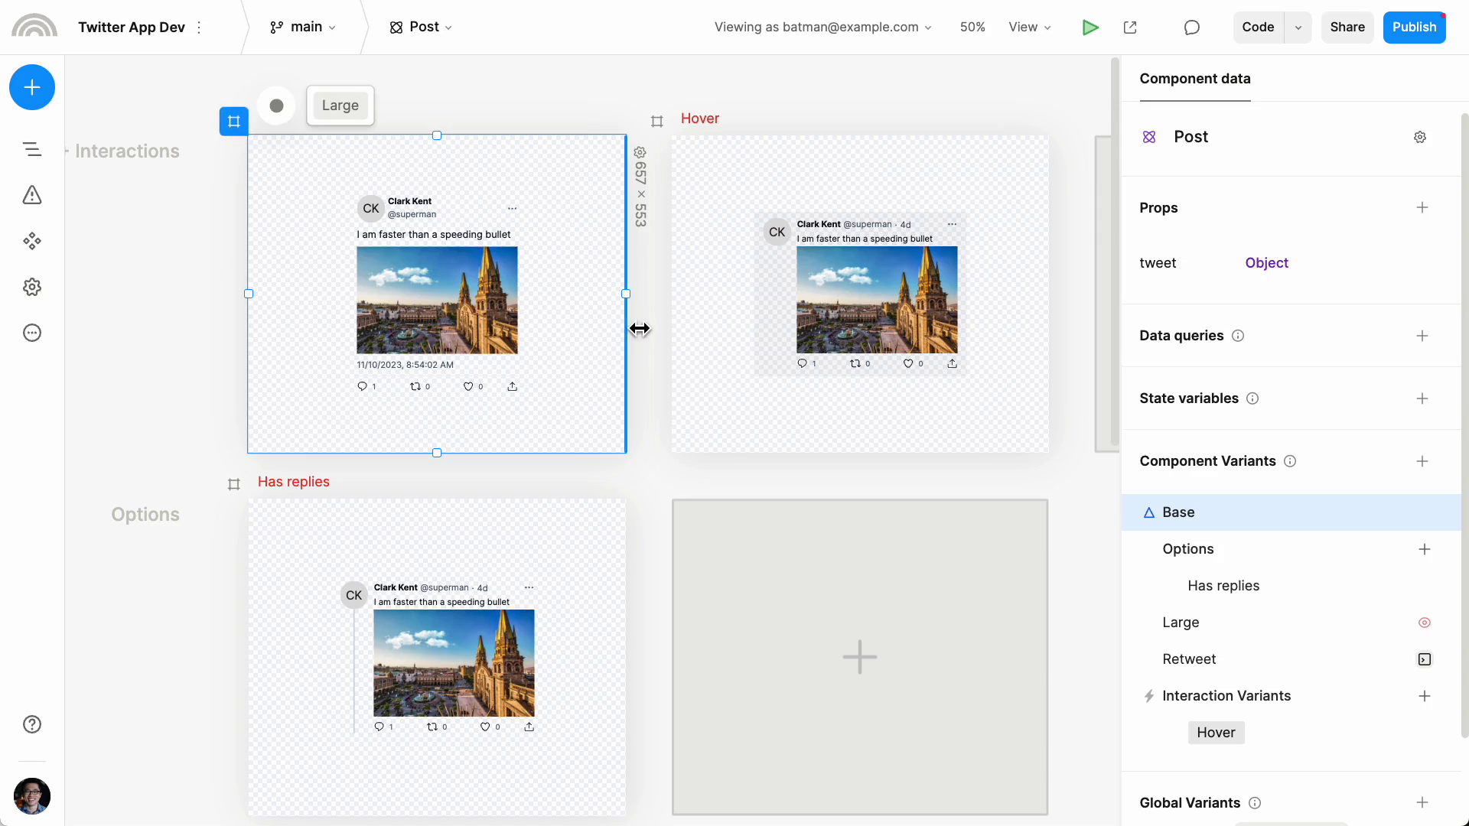
- Examine the Hover and Has replies variants and the tweet card stack in Large
click(730, 301)
click(760, 288)
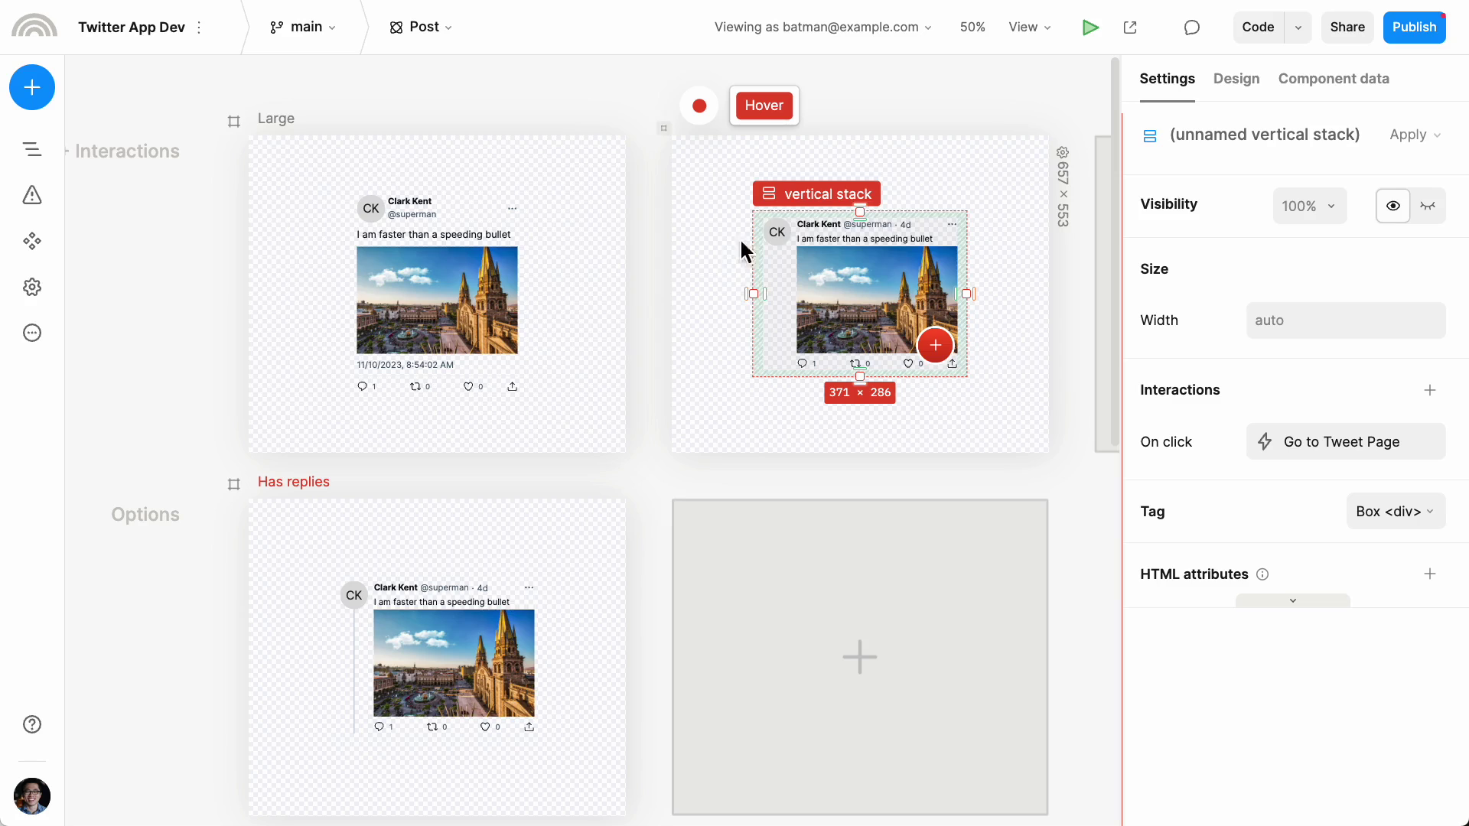
scroll(699, 299, down, 5)
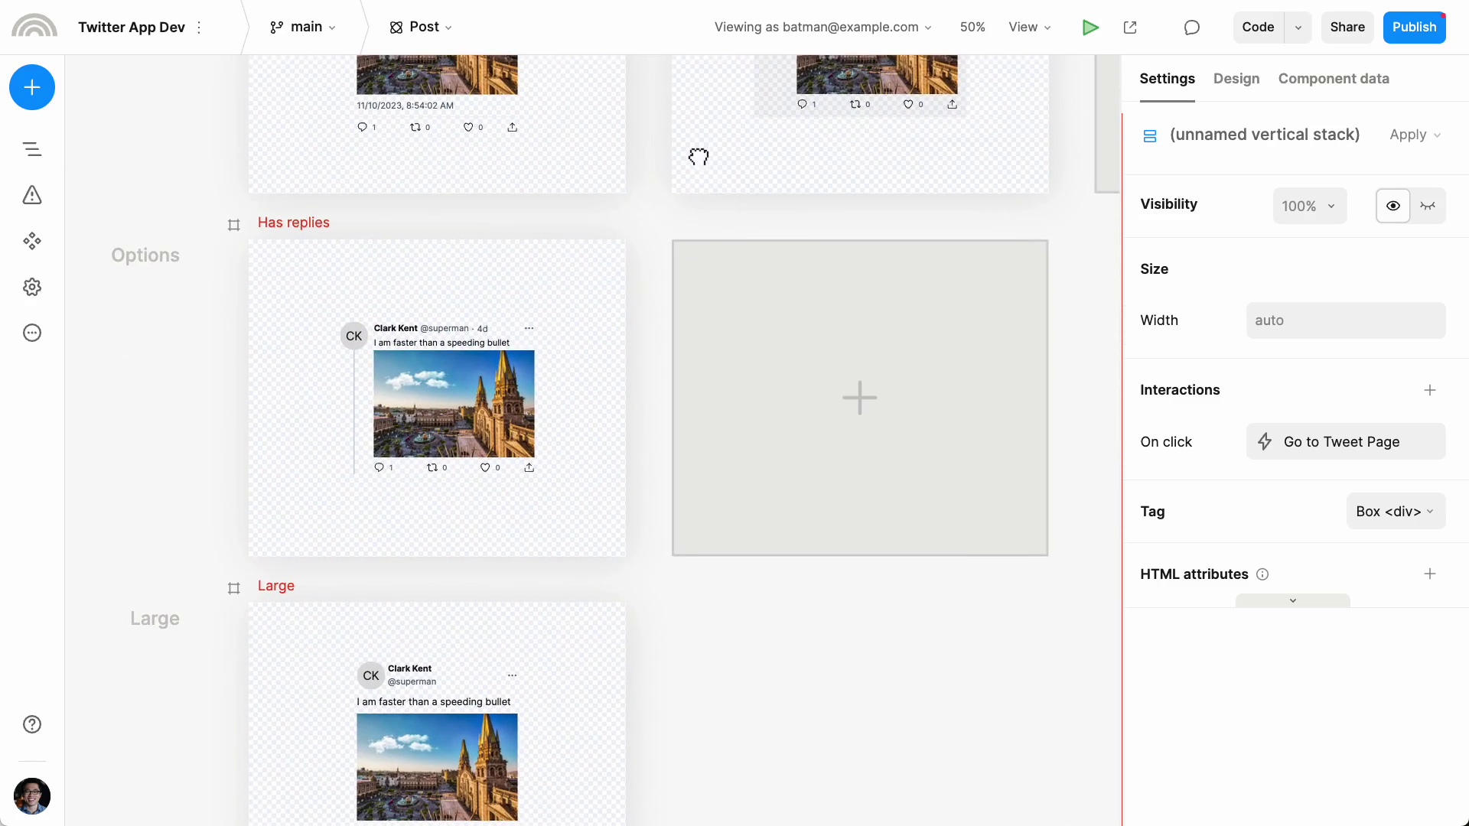
scroll(612, 306, down, 2)
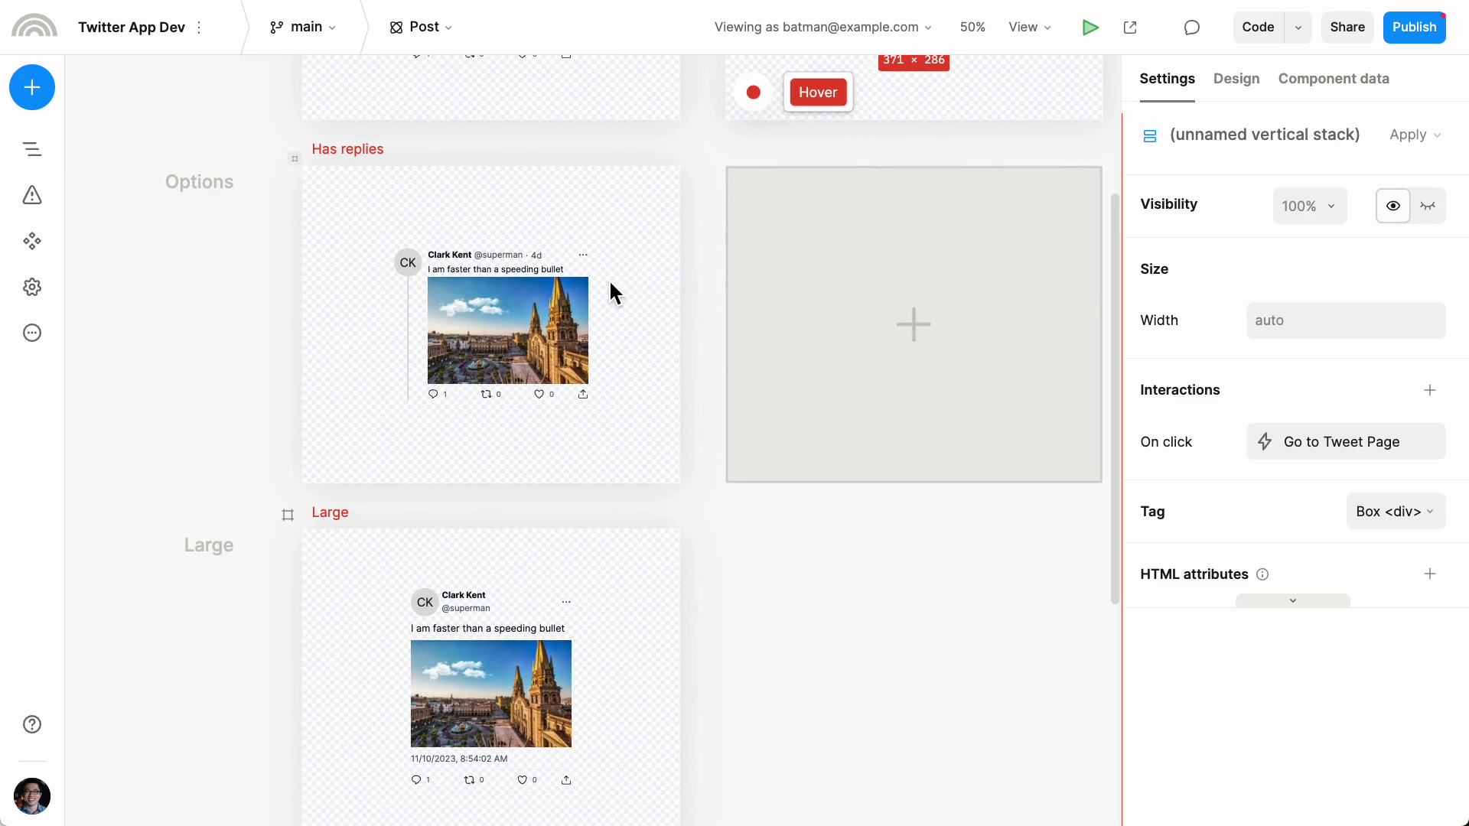
scroll(610, 291, up, 3)
drag(512, 203, 730, 436)
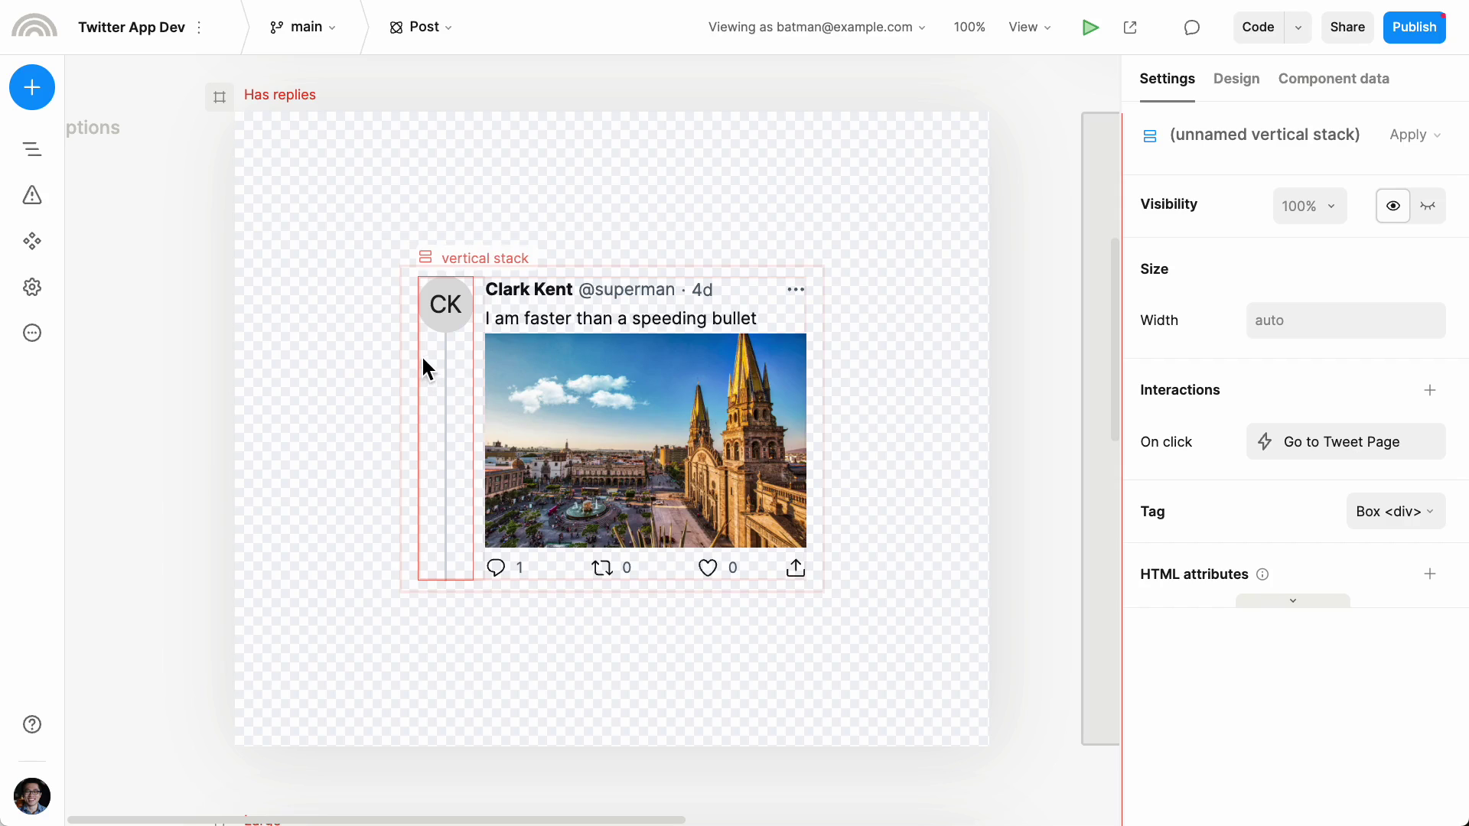
scroll(401, 430, down, 8)
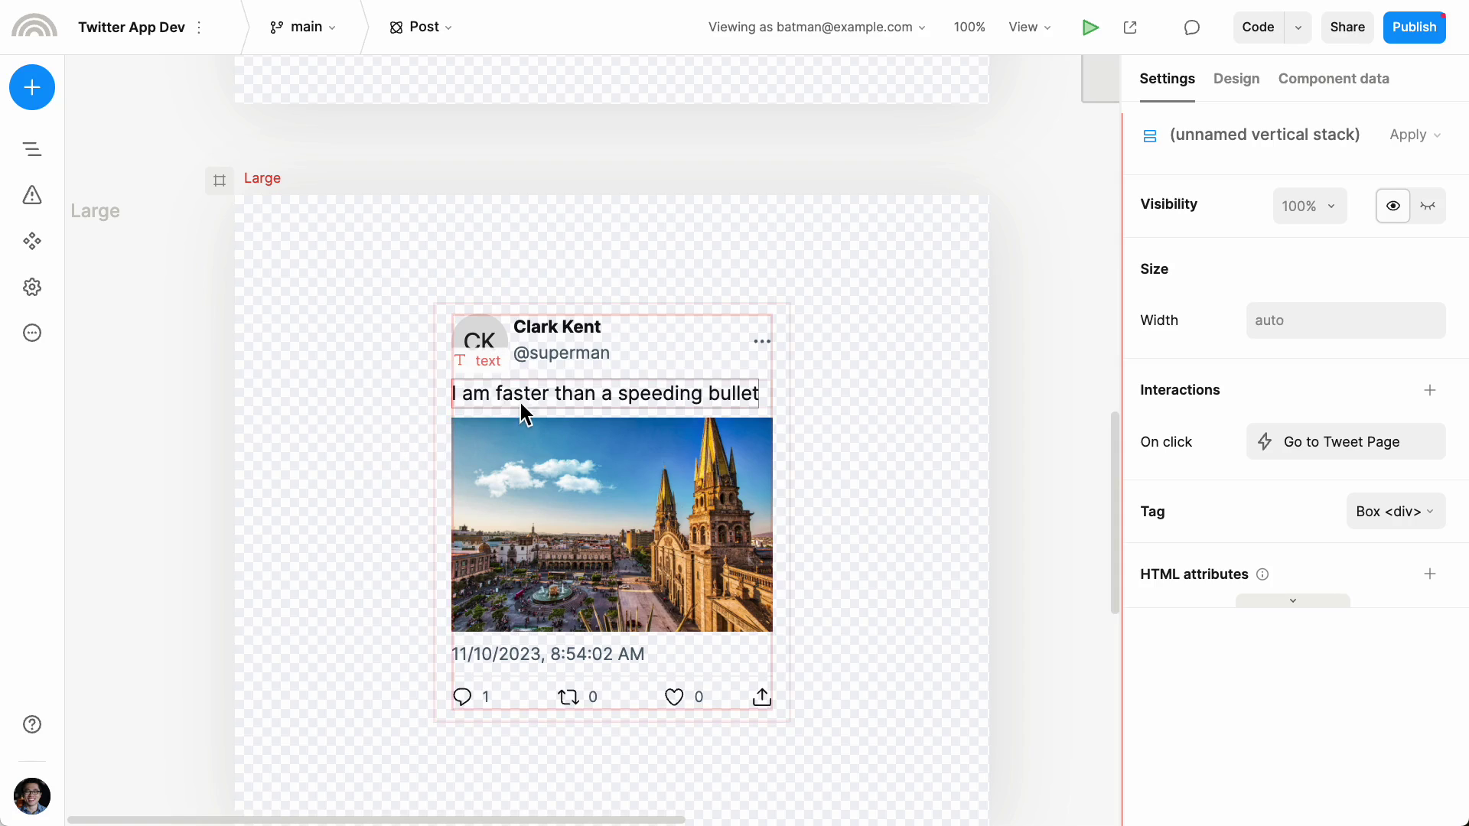
click(446, 402)
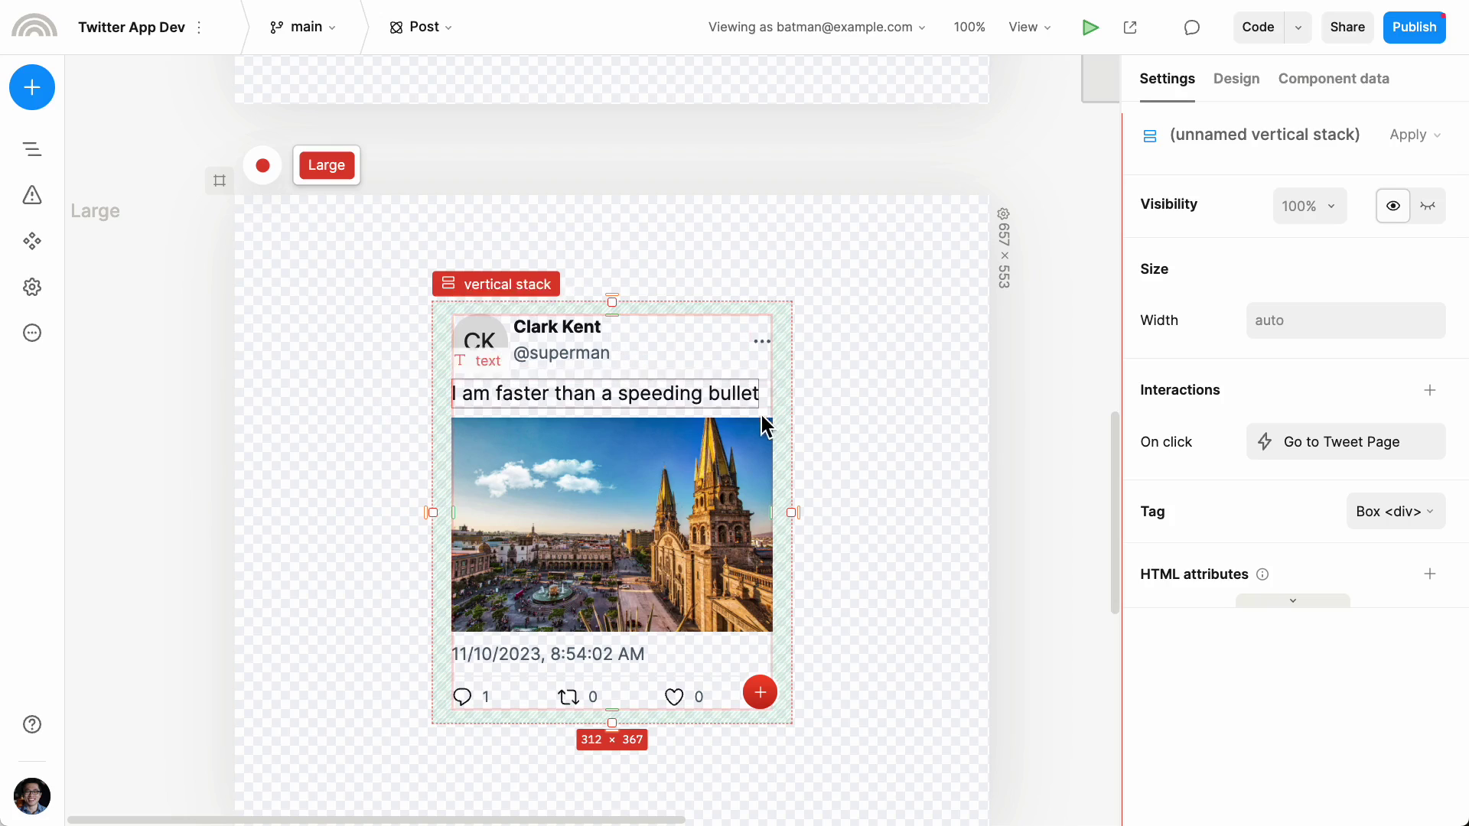
- Check the Retweet variant's reposter name binding, then zoom out to all variants
scroll(807, 423, down, 5)
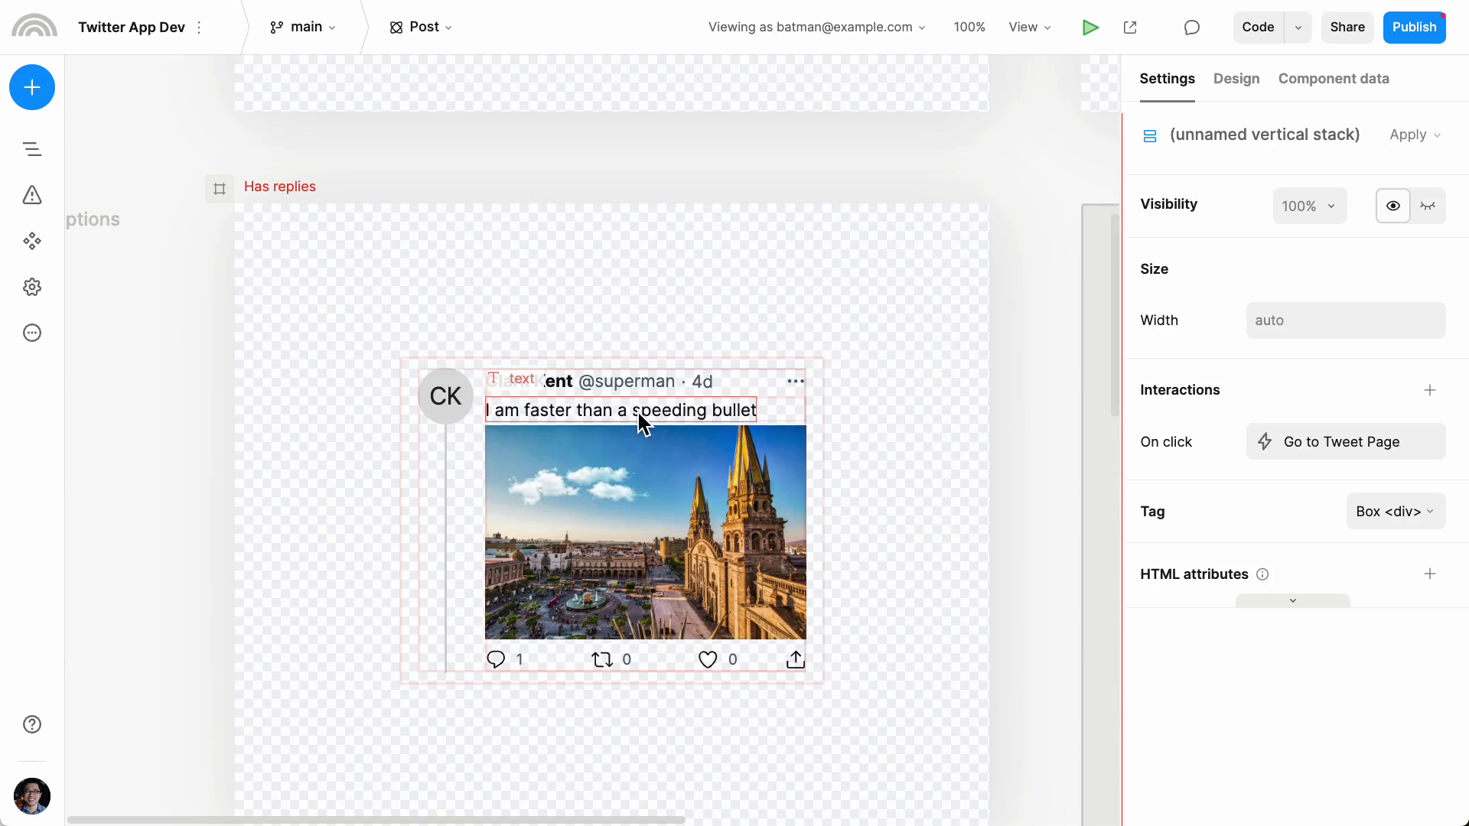
scroll(711, 432, down, 10)
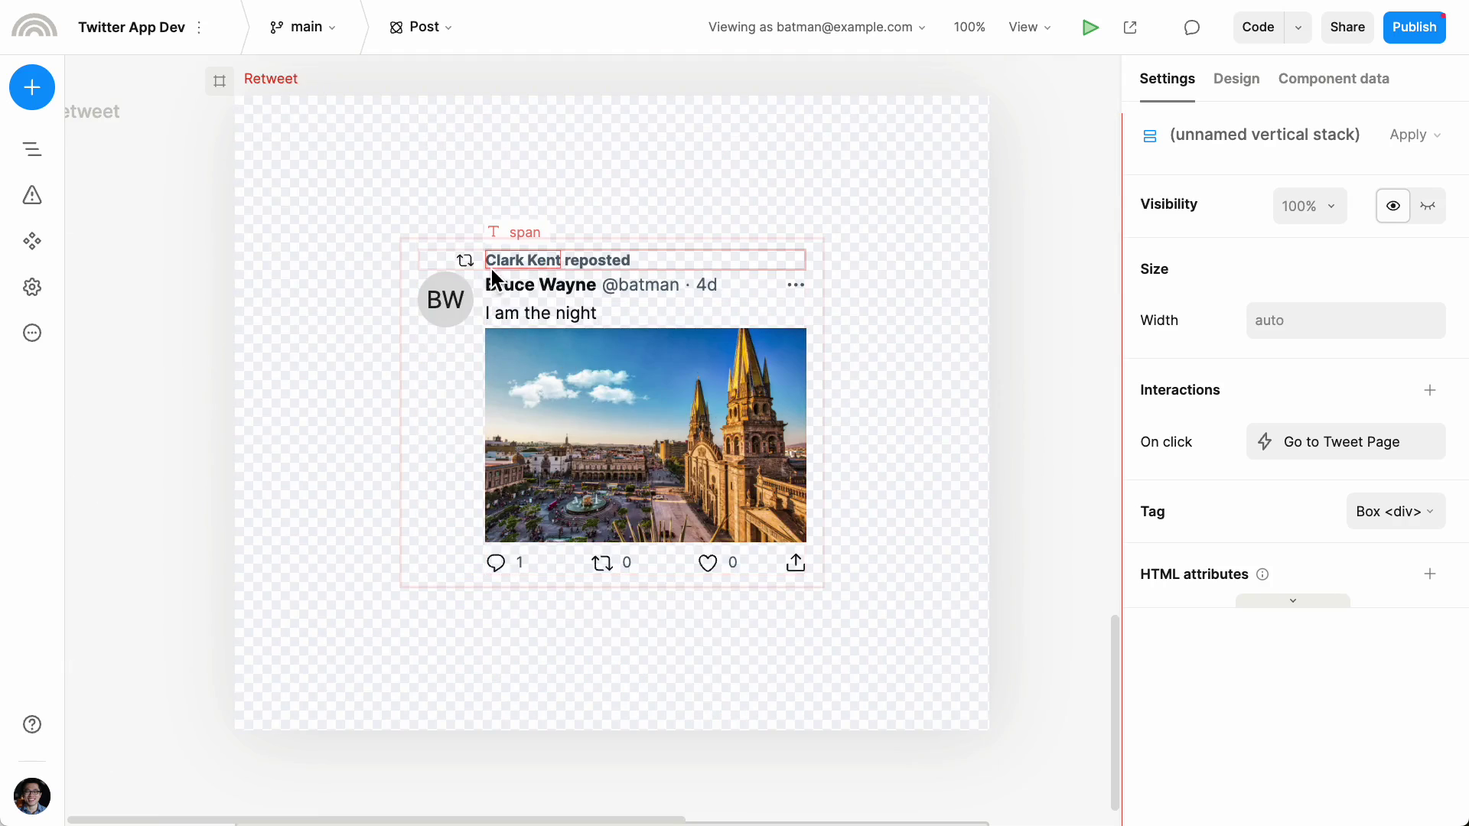
click(496, 264)
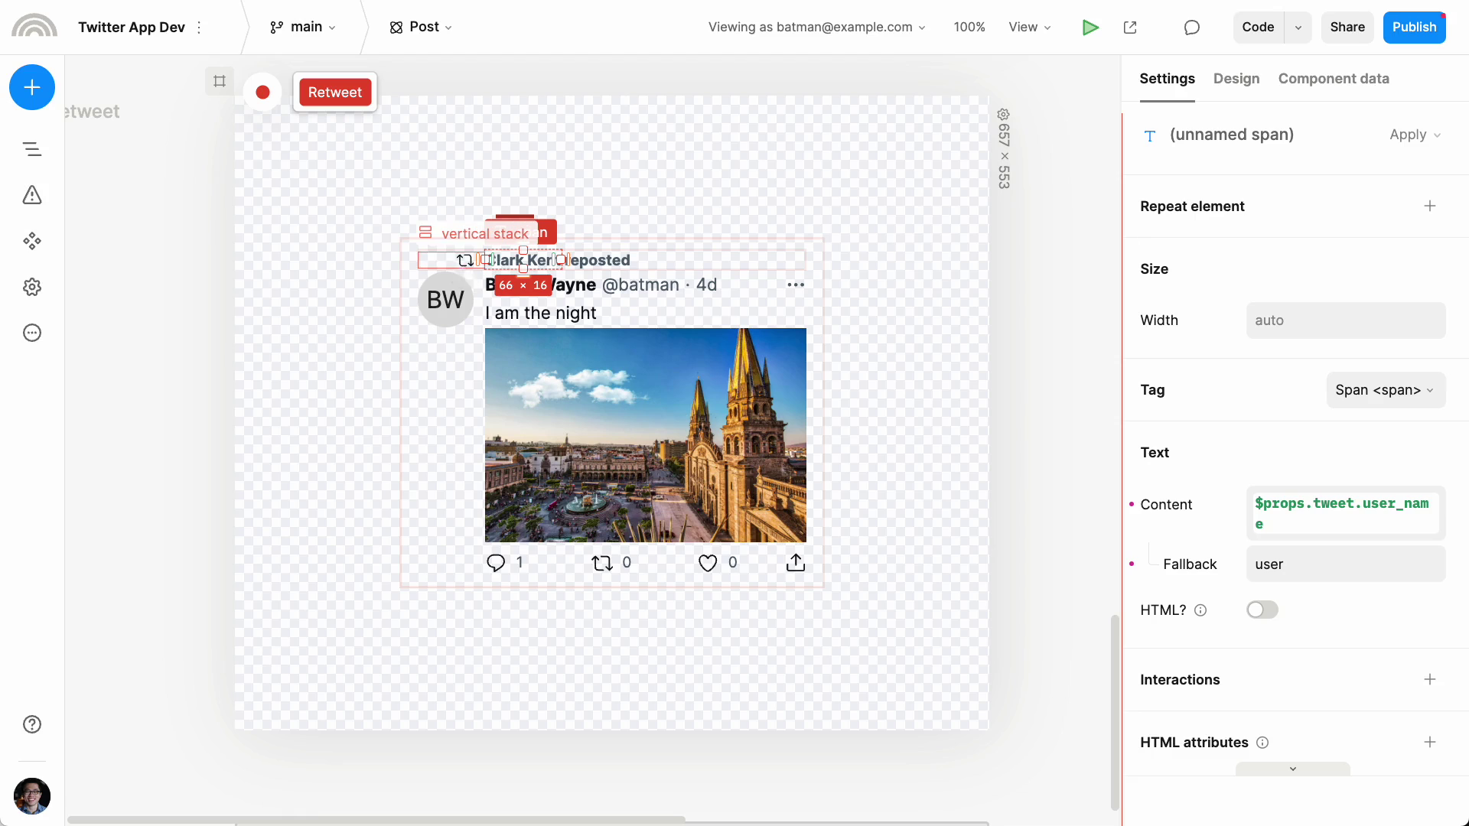
scroll(959, 480, down, 5)
key(shift+1)
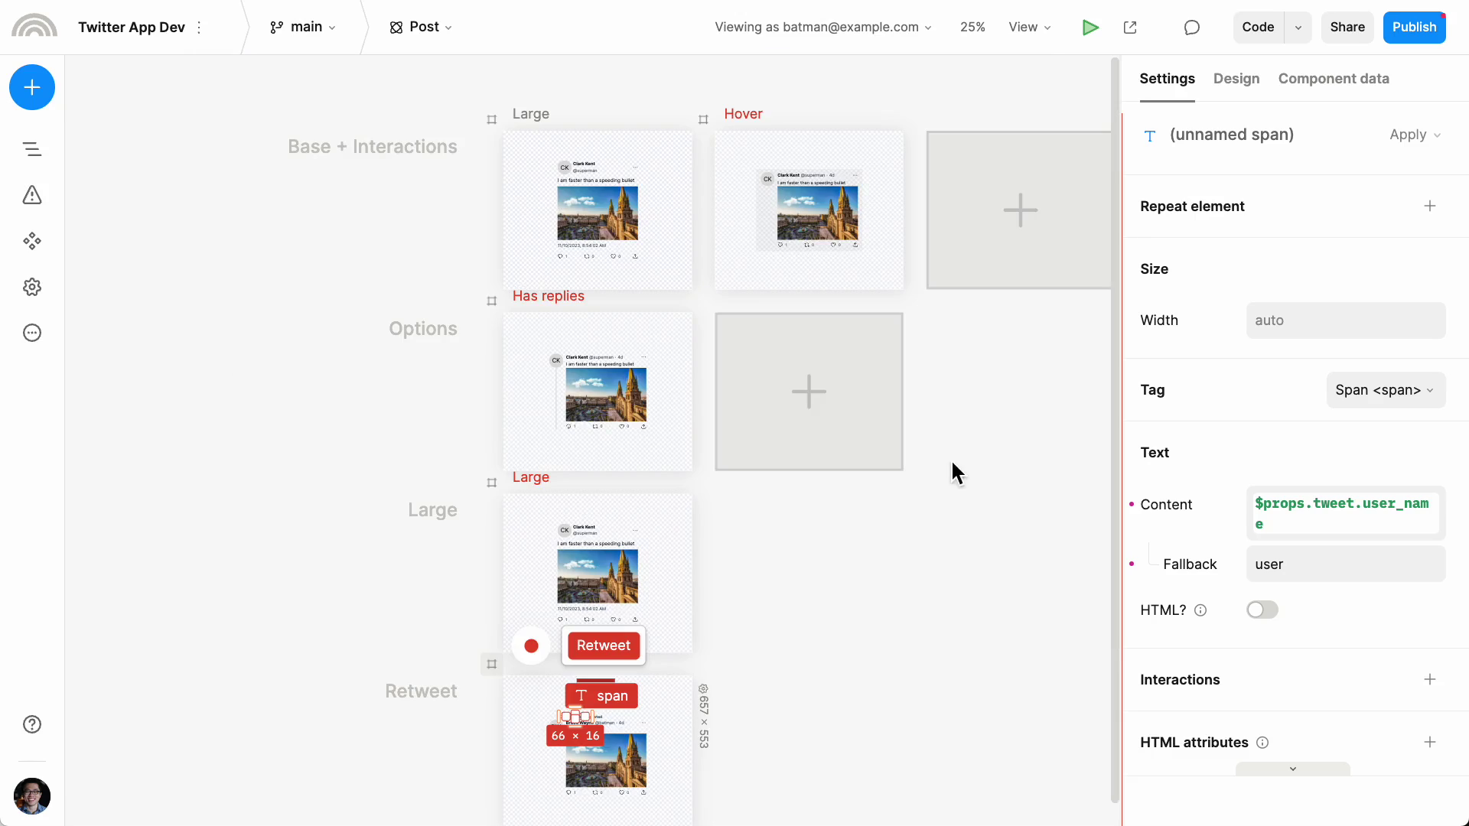
click(652, 281)
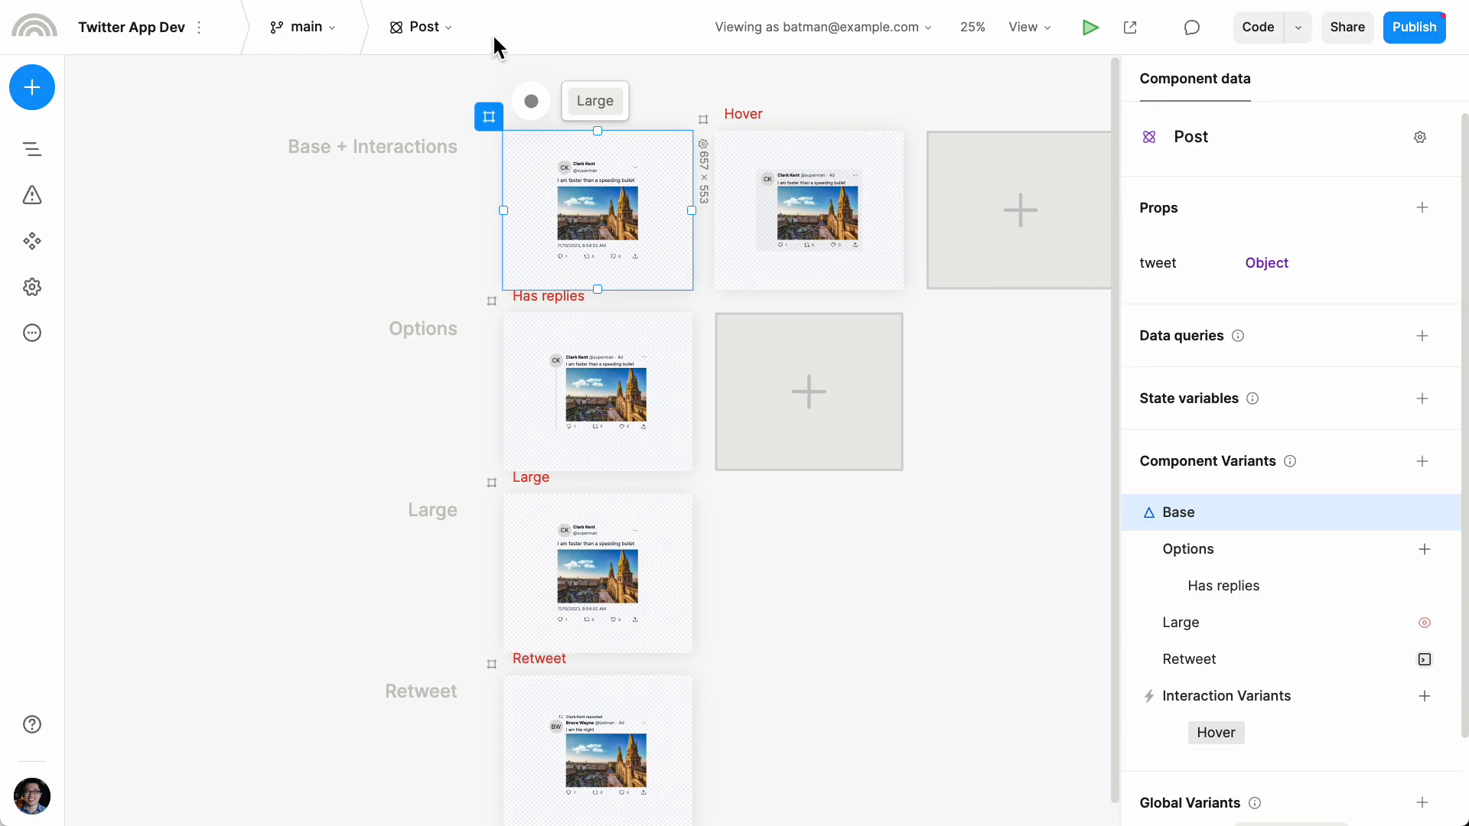
- Switch to the Home Feed page and turn on design mode for its responsive frames
click(447, 33)
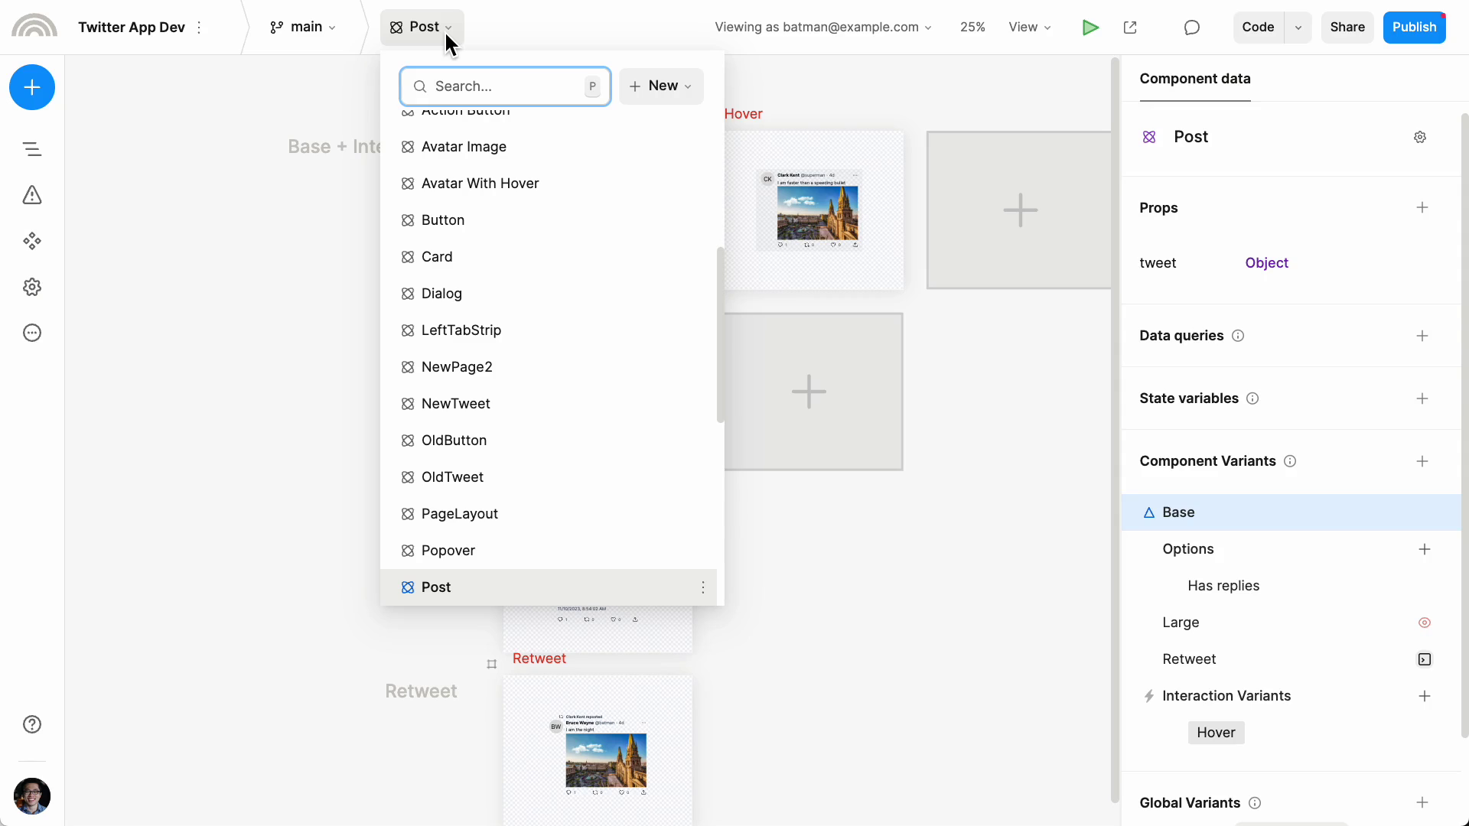
scroll(558, 294, up, 5)
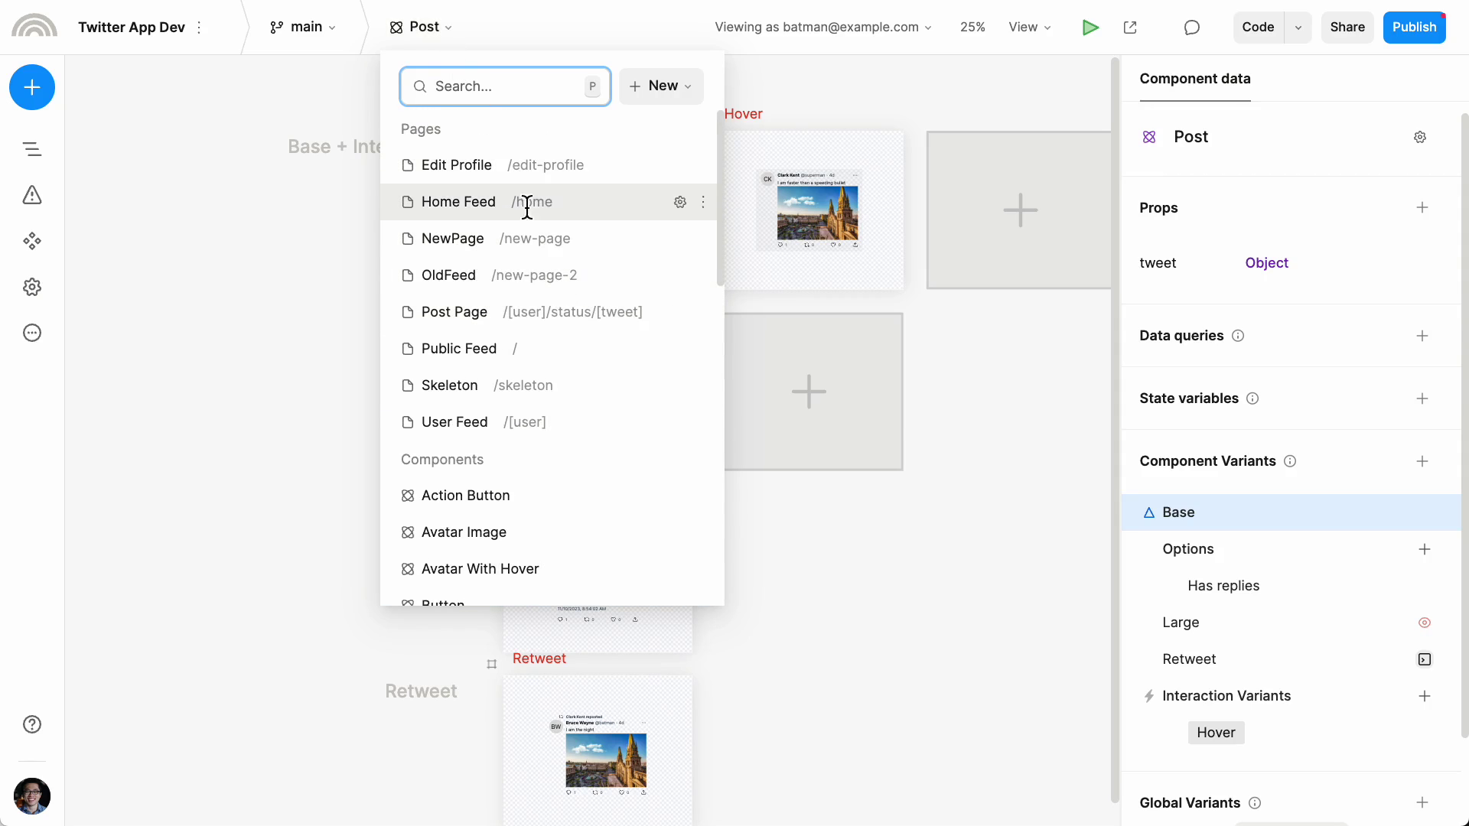
click(525, 204)
click(1028, 26)
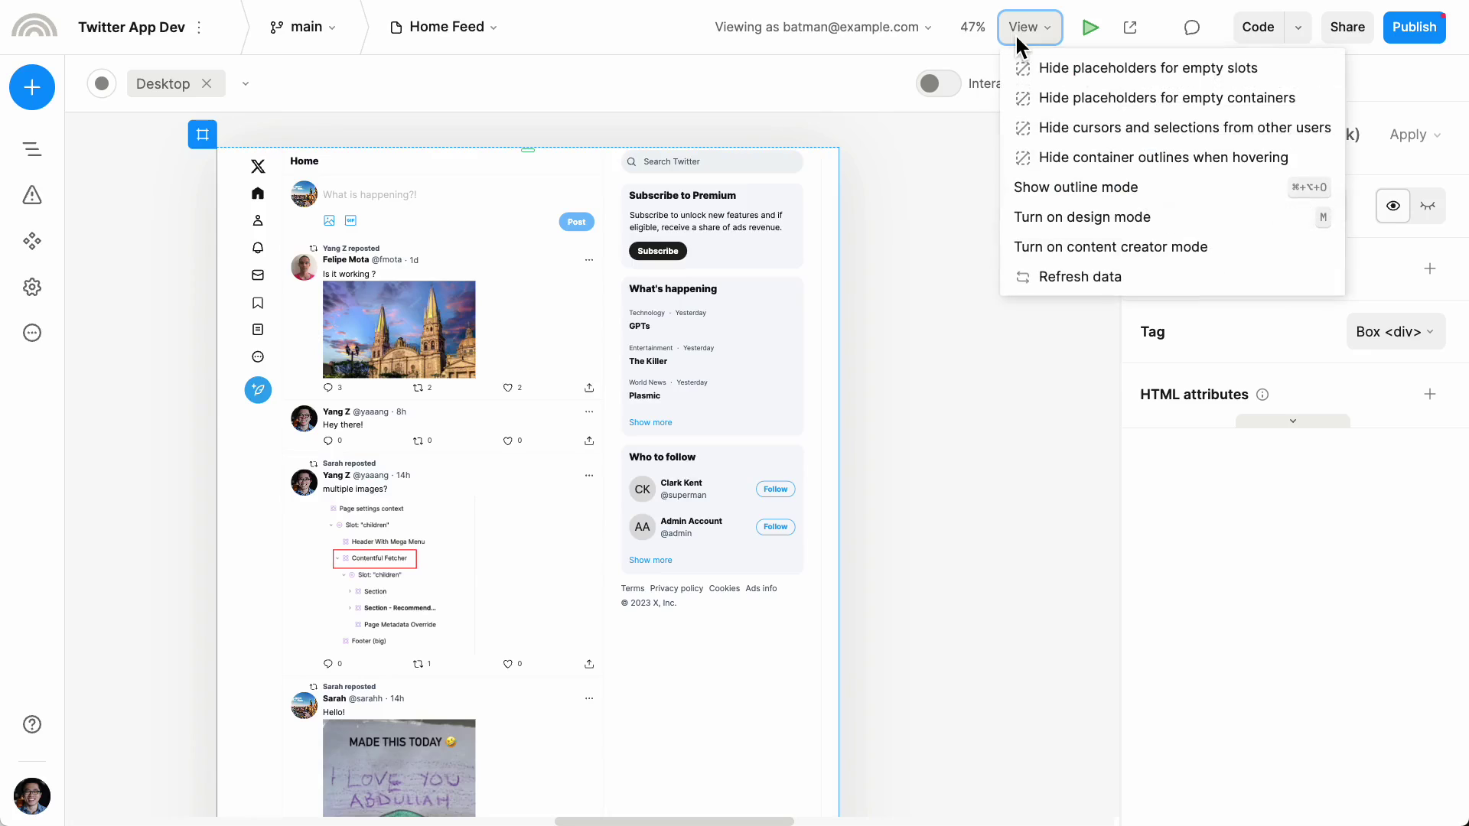
click(1062, 216)
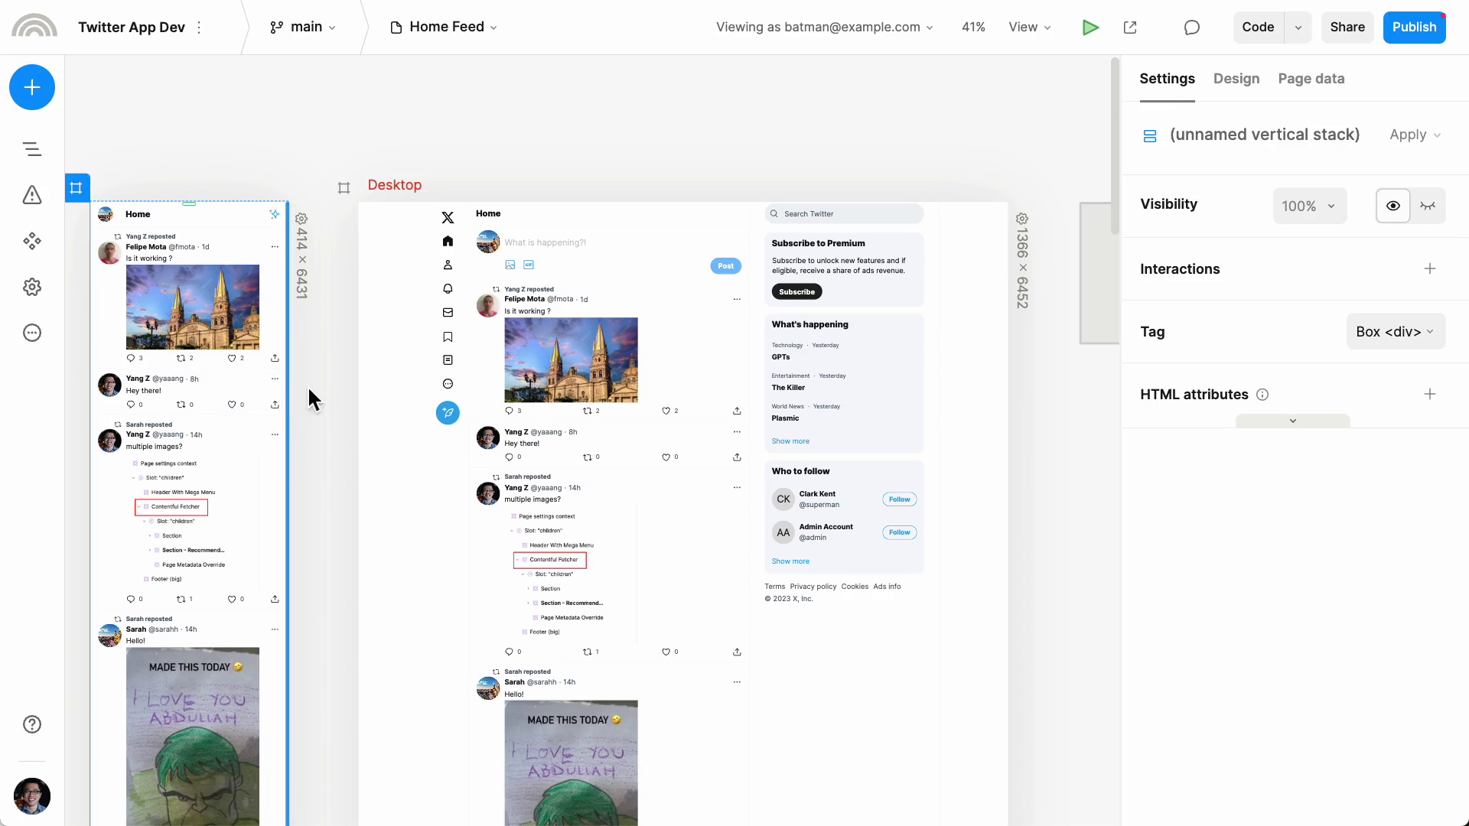
- Select the Desktop frame's page layout and the dialog wrapping the post button
click(396, 379)
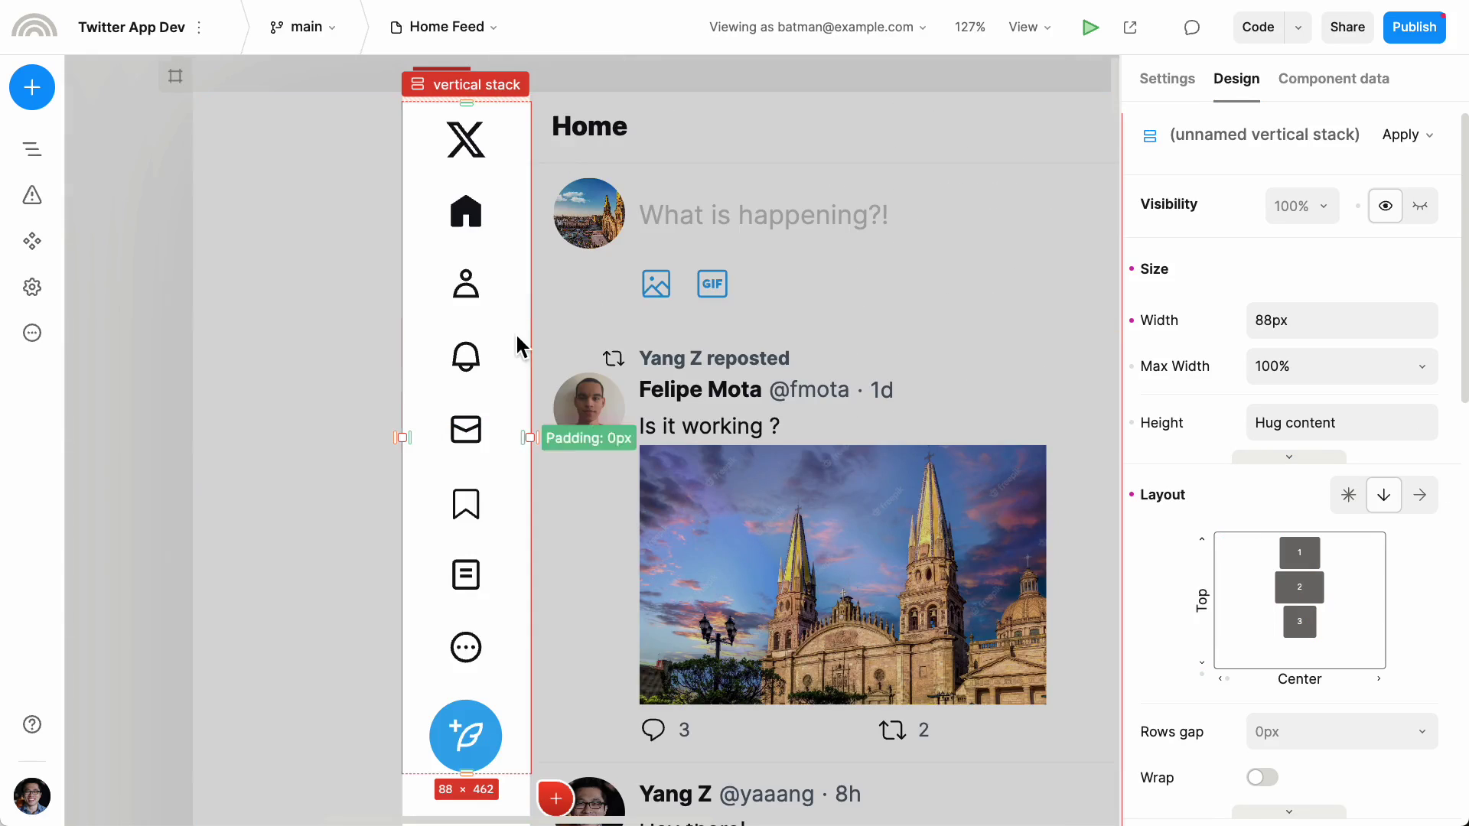
click(522, 729)
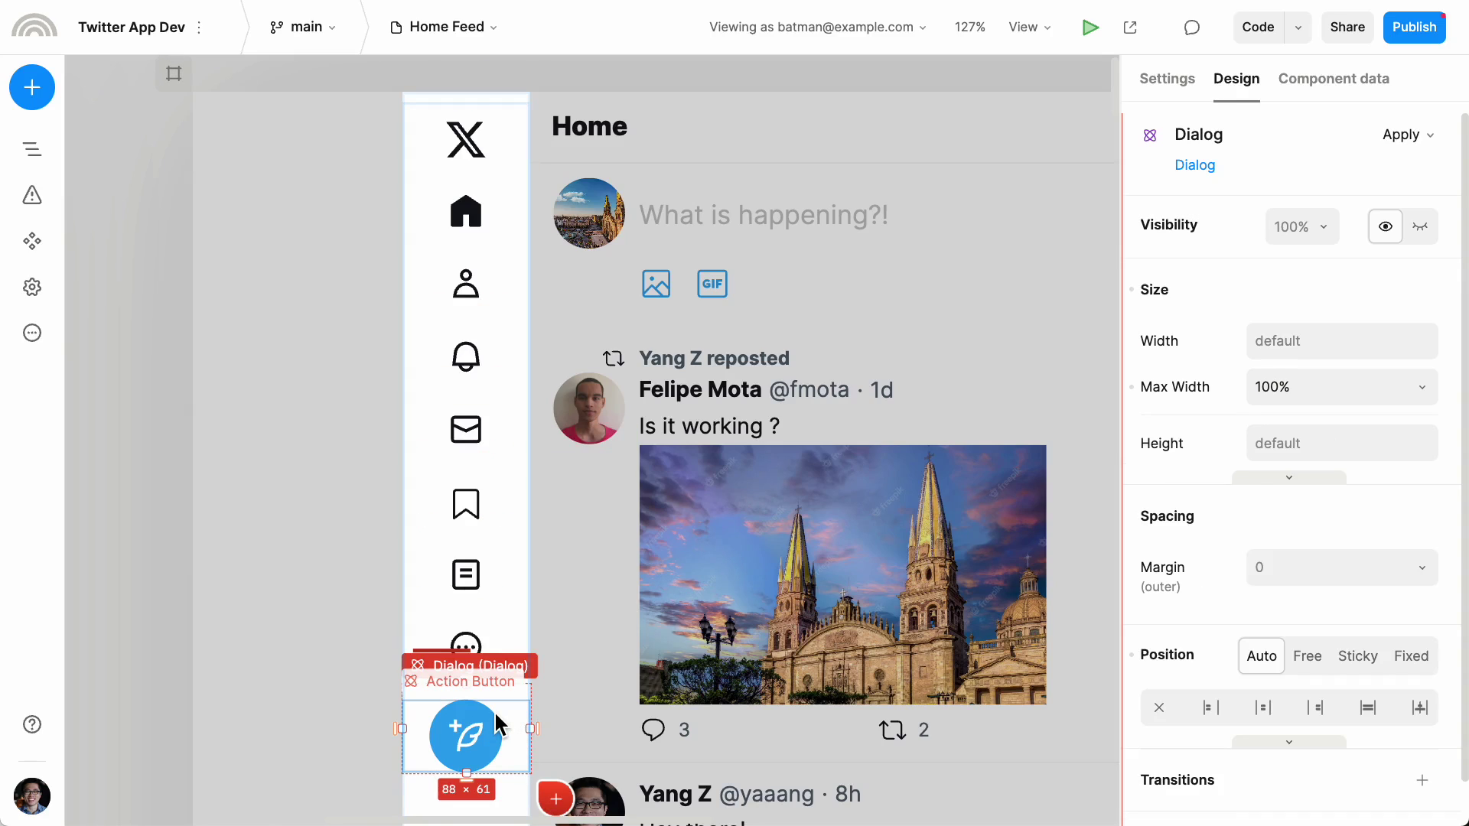
key(shift+1)
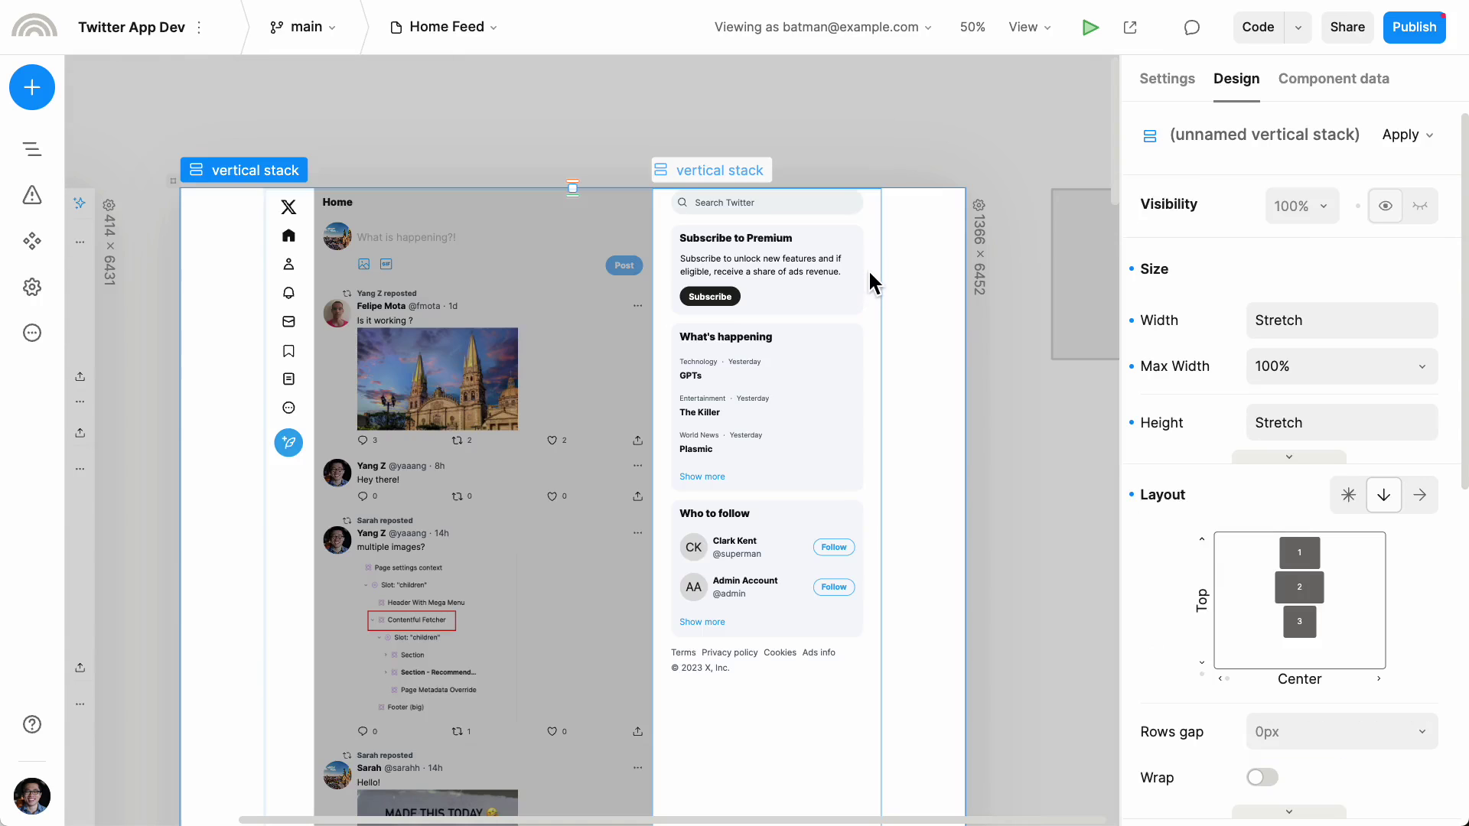
scroll(870, 264, up, 5)
- Select the Subscribe to Premium side card and view the page as anonymous
click(835, 233)
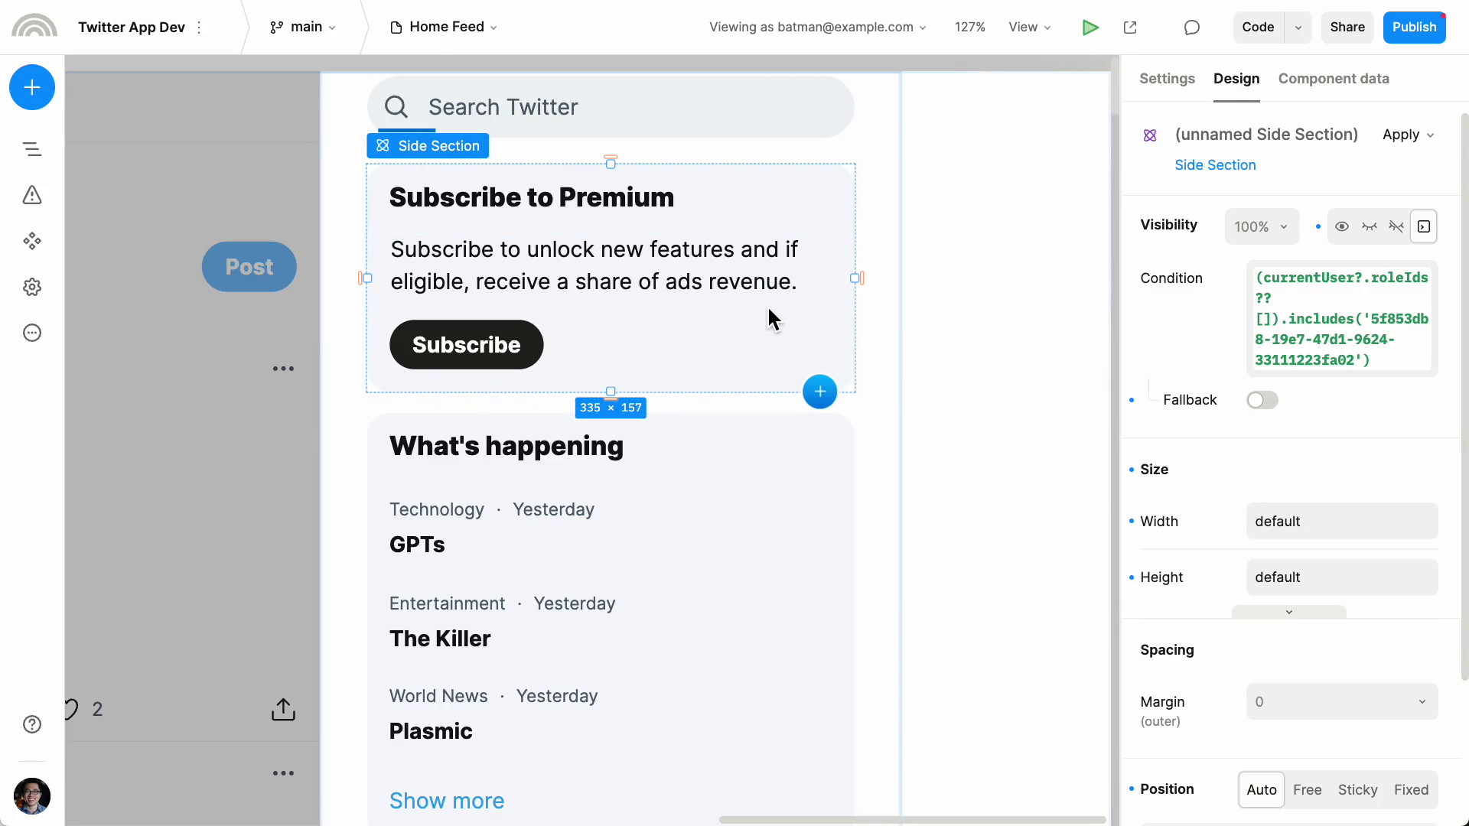
click(777, 29)
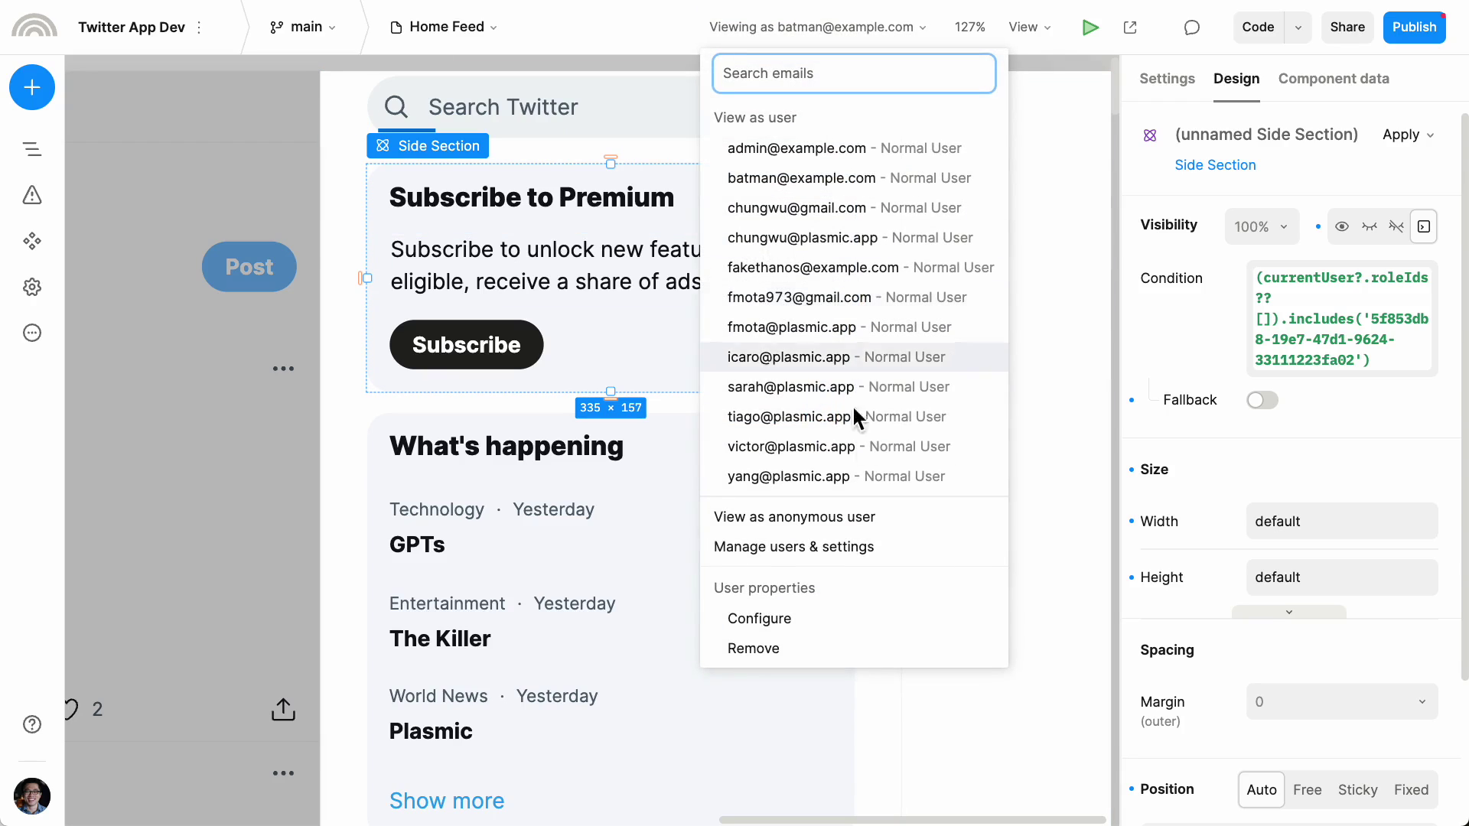
click(880, 517)
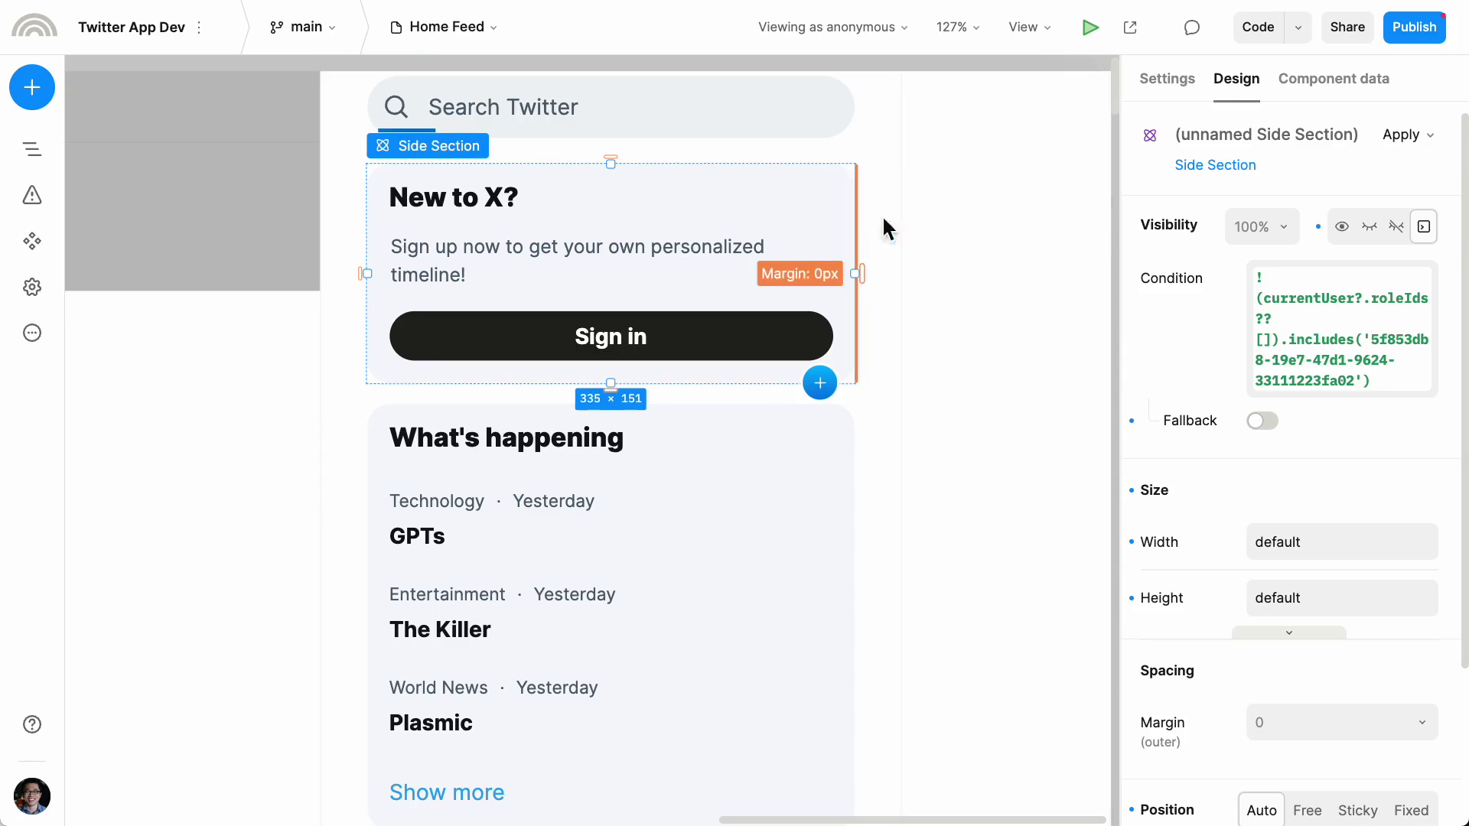
- Set the card's visibility to show based on user role Admin
scroll(918, 115, down, 2)
click(1450, 226)
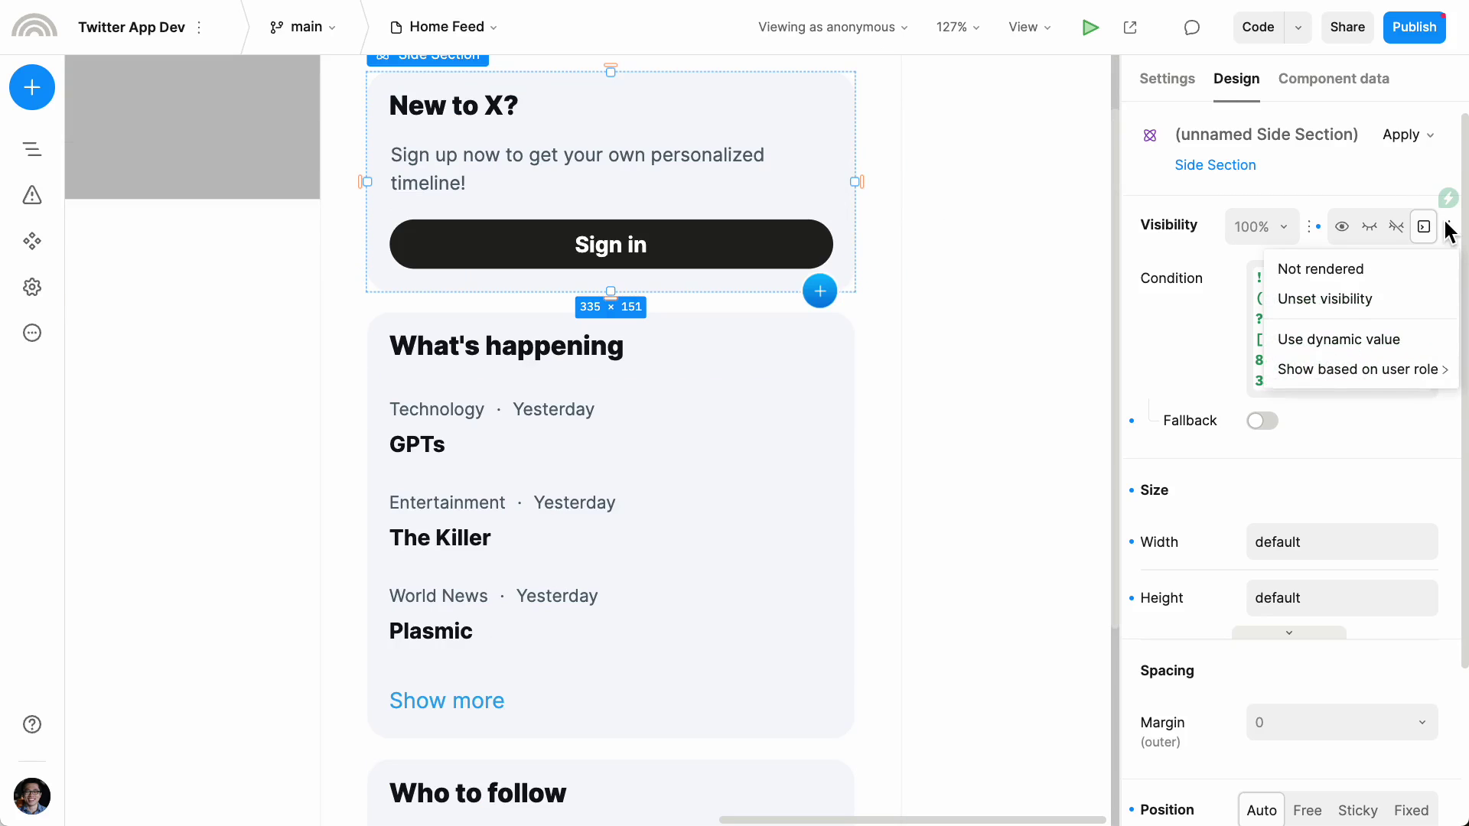
mouse_move(1315, 366)
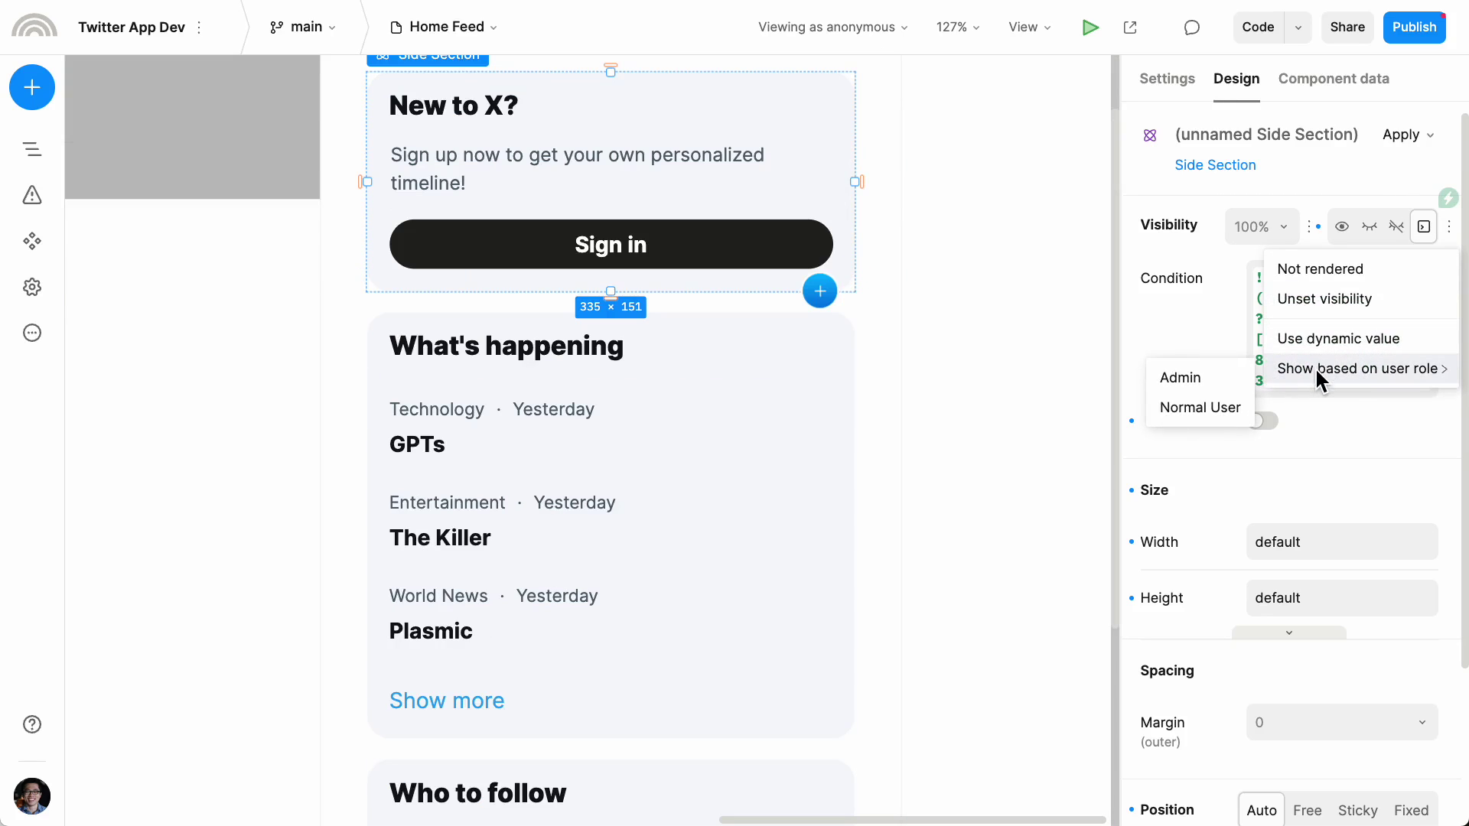
click(1192, 379)
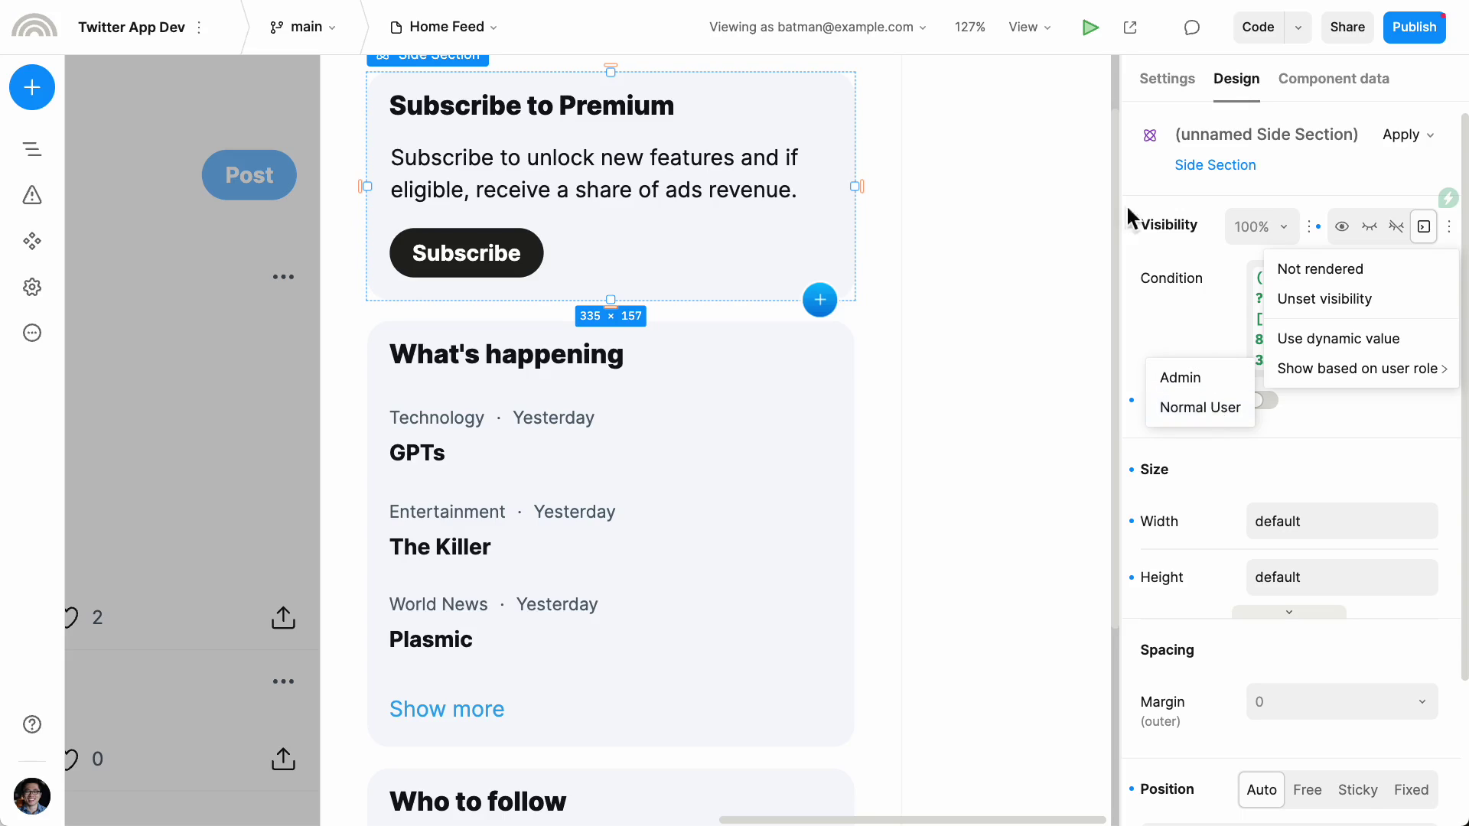
key(Escape)
key(shift+1)
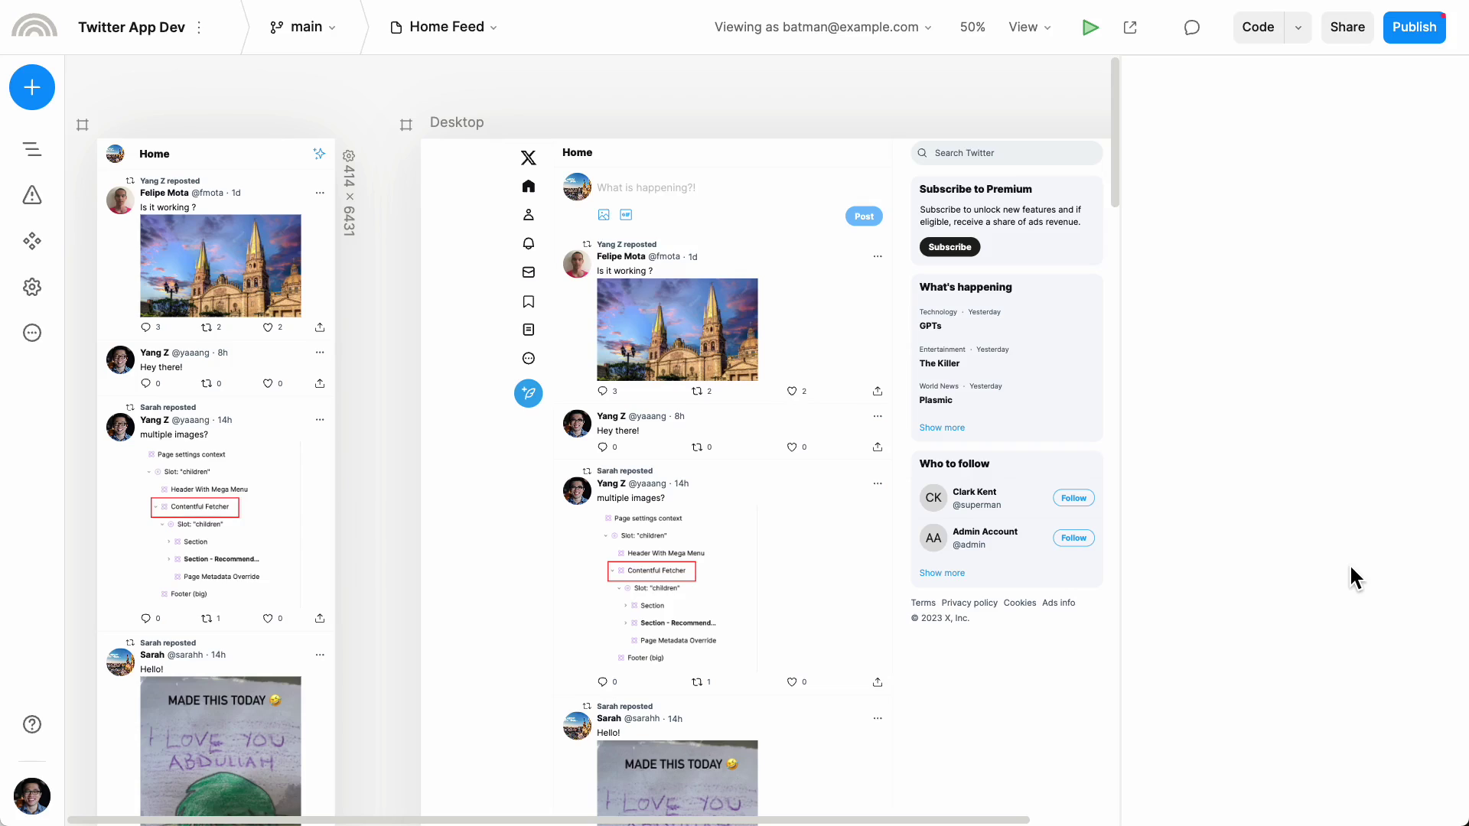